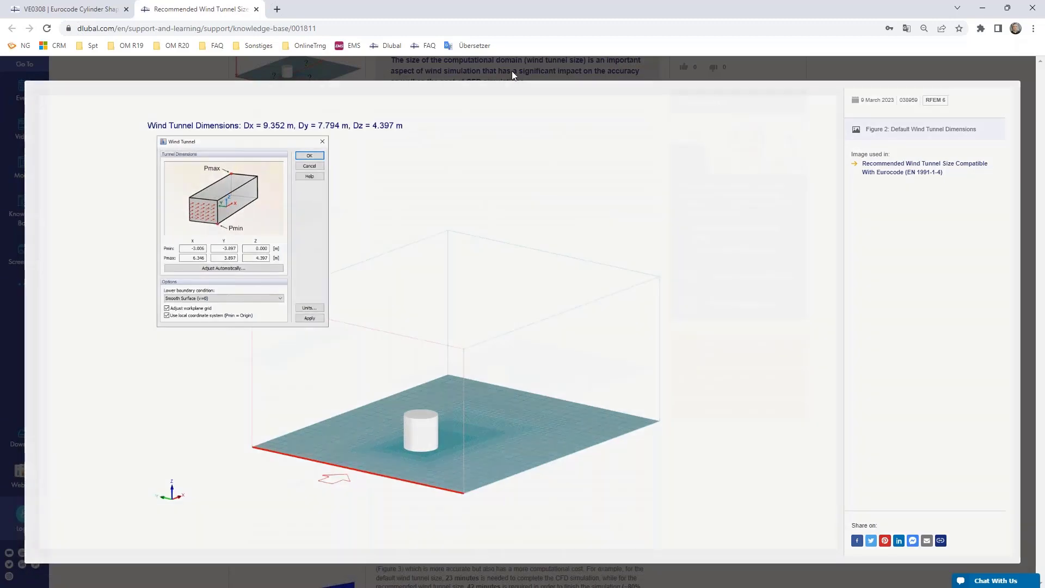
- Close the enlarged Figure 2 and enlarge Figure 3 to examine the recommended wind tunnel dimensions
{"action": "left_click", "coordinate": [512, 73]}
{"action": "left_click", "coordinate": [322, 324]}
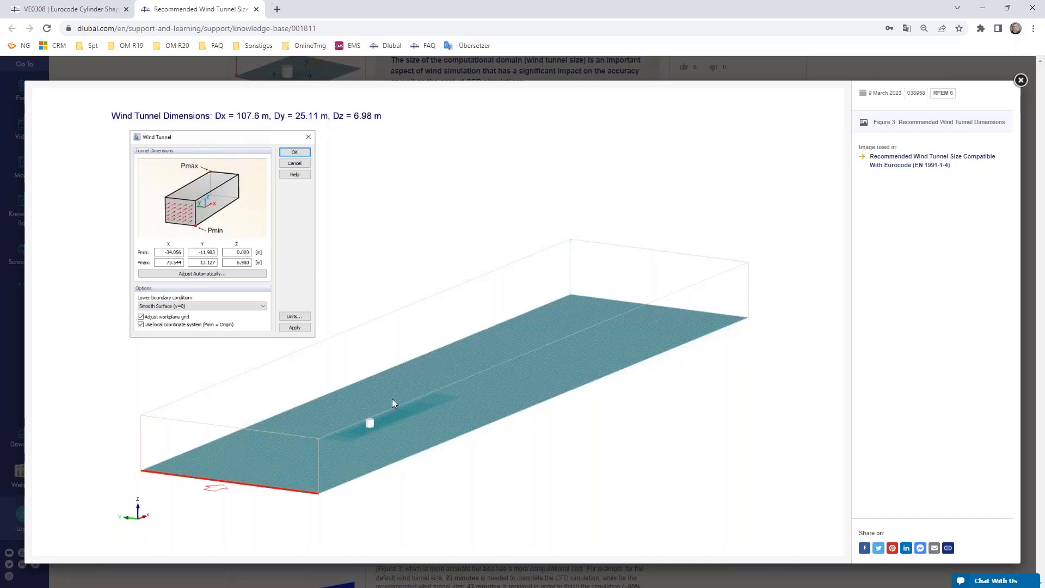
{"action": "left_click", "coordinate": [418, 79]}
- Examine the article's paragraph on computing time, highlighting the simulation duration and the increase in computational cost
{"action": "scroll", "coordinate": [416, 218], "scroll_direction": "down", "scroll_amount": 10}
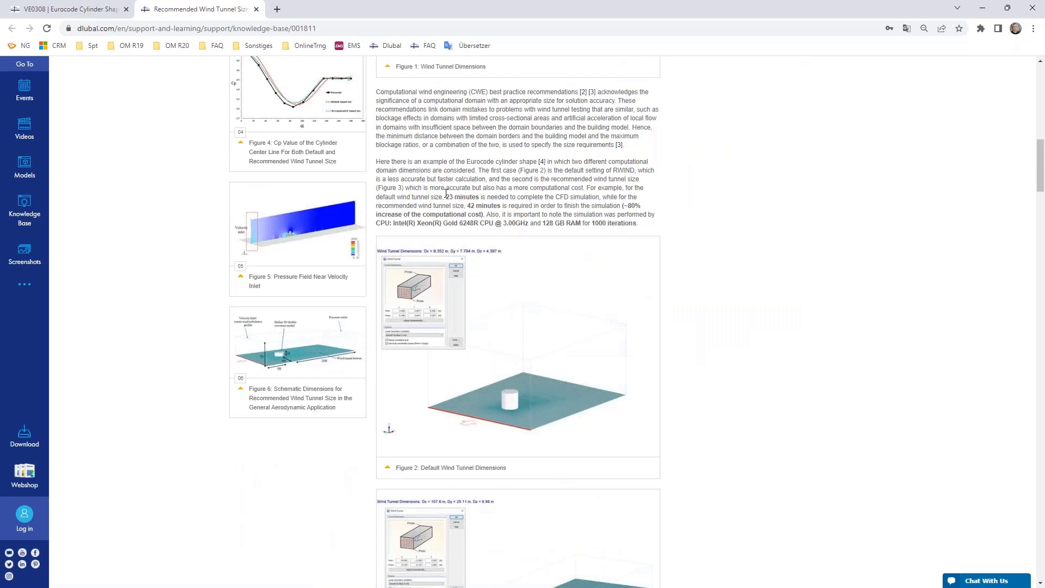
{"action": "left_click_drag", "start_coordinate": [446, 197], "coordinate": [487, 200]}
{"action": "key", "text": "ctrl+plus"}
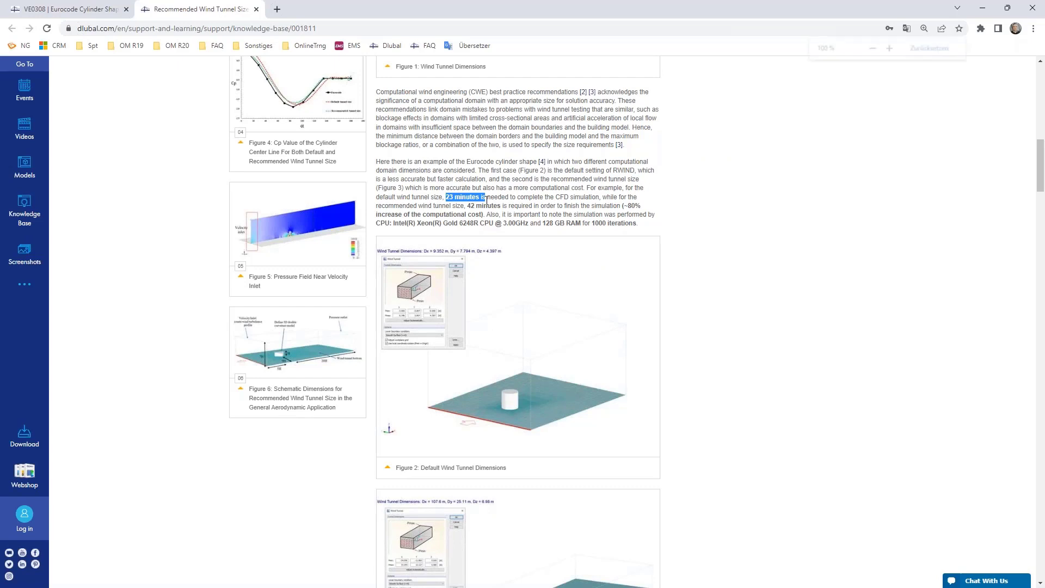
{"action": "left_click_drag", "start_coordinate": [635, 223], "coordinate": [654, 224]}
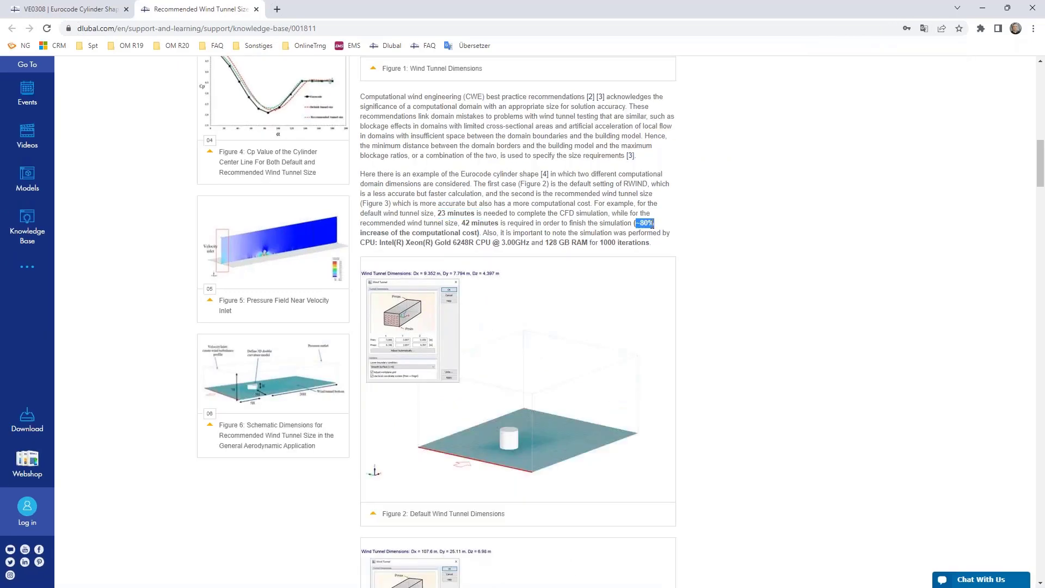
{"action": "left_click_drag", "start_coordinate": [461, 223], "coordinate": [479, 225]}
- Enlarge Figure 4 to compare the Cp curves for Eurocode, default and recommended tunnel sizes, and close it
{"action": "scroll", "coordinate": [492, 246], "scroll_direction": "up", "scroll_amount": 3}
{"action": "left_click", "coordinate": [267, 250]}
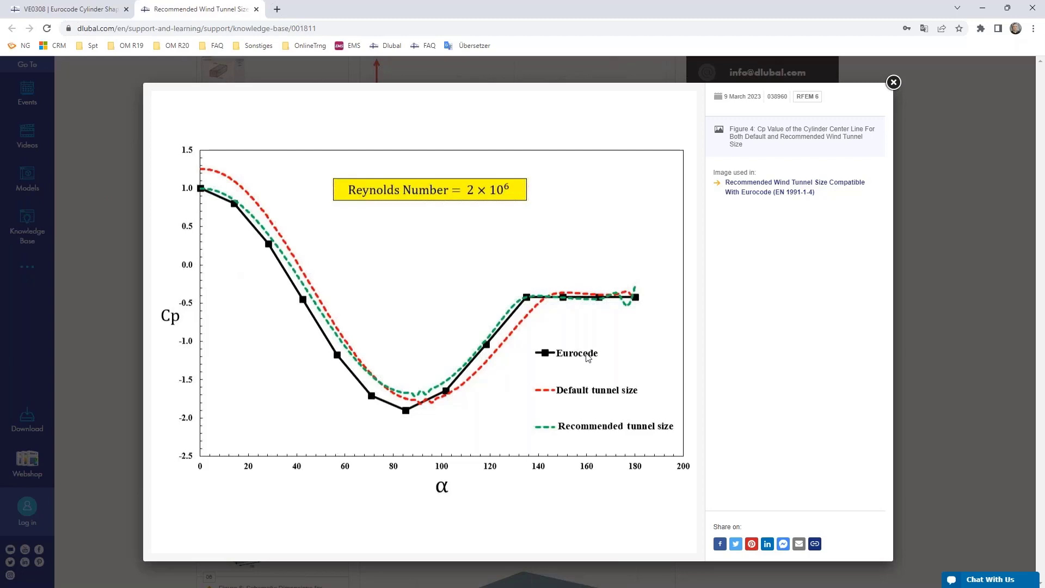
{"action": "left_click", "coordinate": [116, 264]}
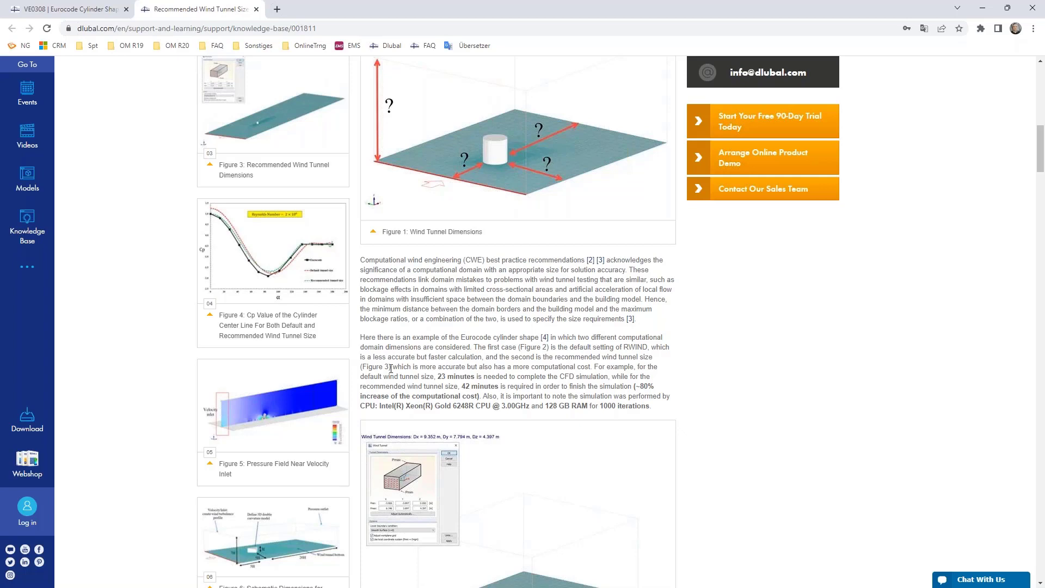
- Close the article and the browser, and exit the presentation to reach the silo project in RWIND
{"action": "left_click", "coordinate": [257, 9]}
{"action": "left_click", "coordinate": [1032, 8]}
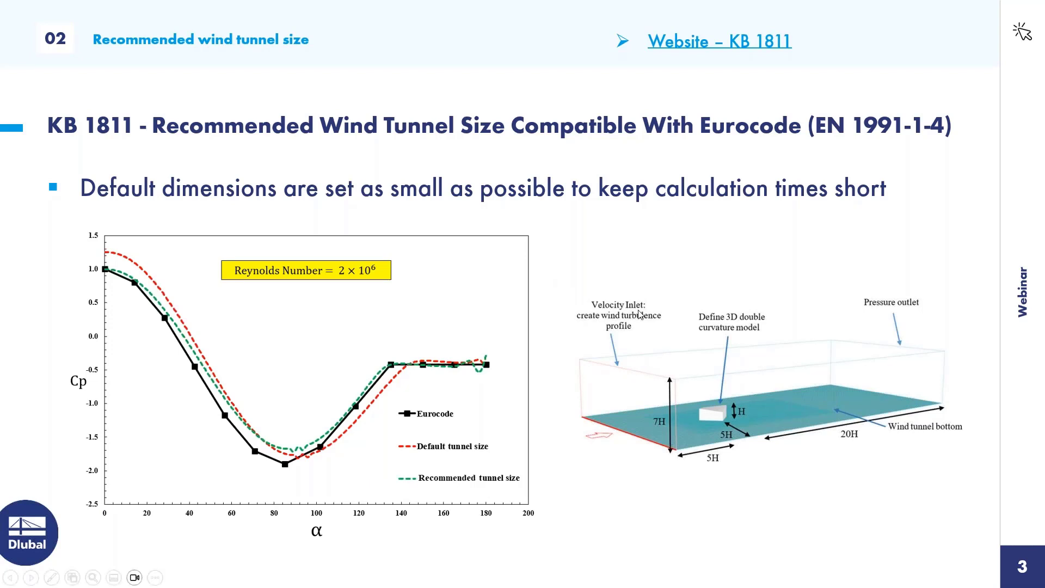
{"action": "key", "text": "Escape"}
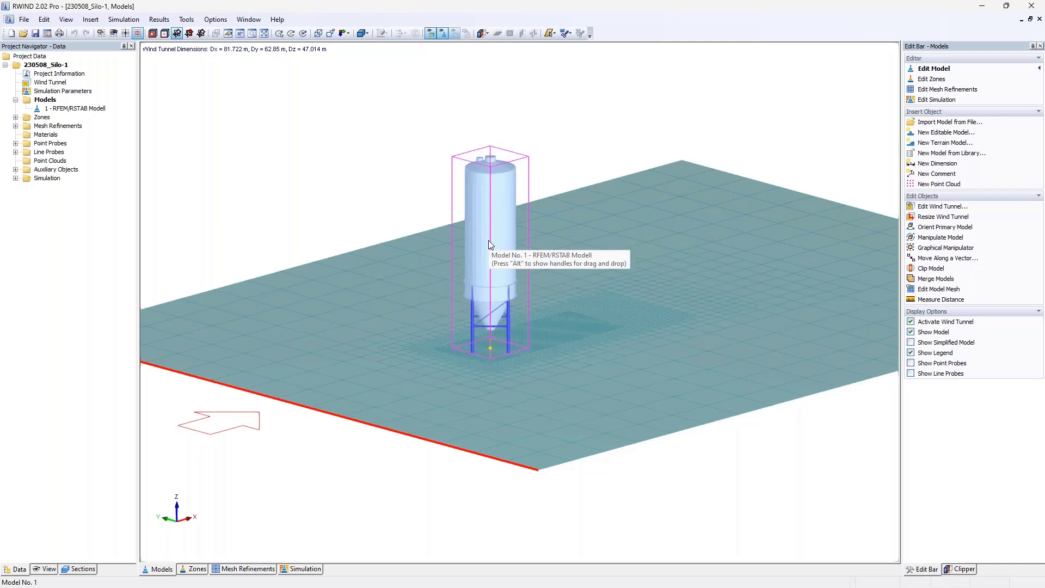
- Examine the silo model in the RWIND wind tunnel and compare it with the meshed structural model in RFEM
{"action": "scroll", "coordinate": [521, 360], "scroll_direction": "up", "scroll_amount": 2}
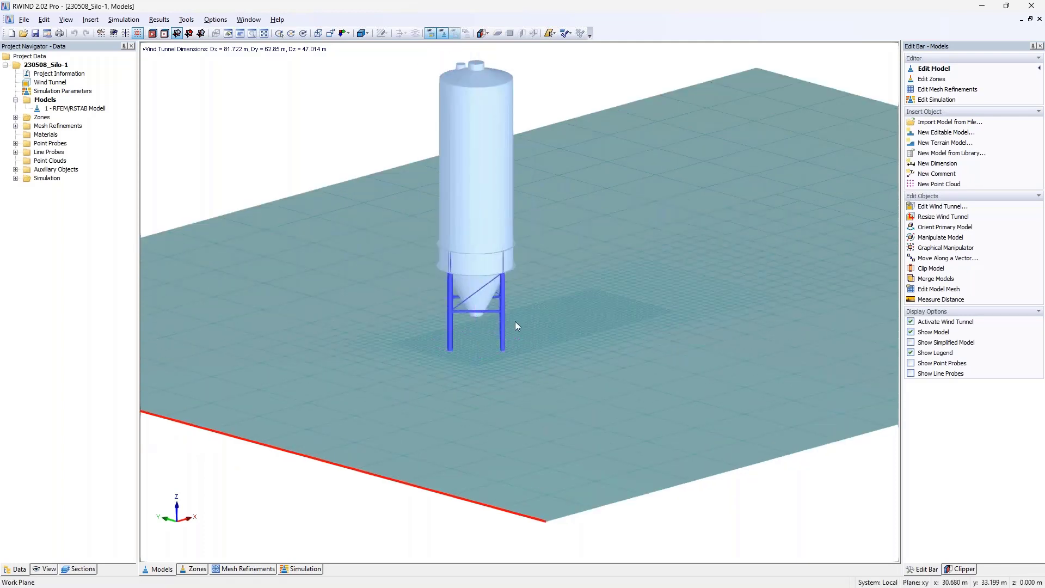
{"action": "middle_click_drag", "start_coordinate": [514, 321], "coordinate": [470, 331], "text": "ctrl"}
{"action": "middle_click_drag", "start_coordinate": [512, 286], "coordinate": [513, 303]}
{"action": "scroll", "coordinate": [516, 318], "scroll_direction": "down", "scroll_amount": 2}
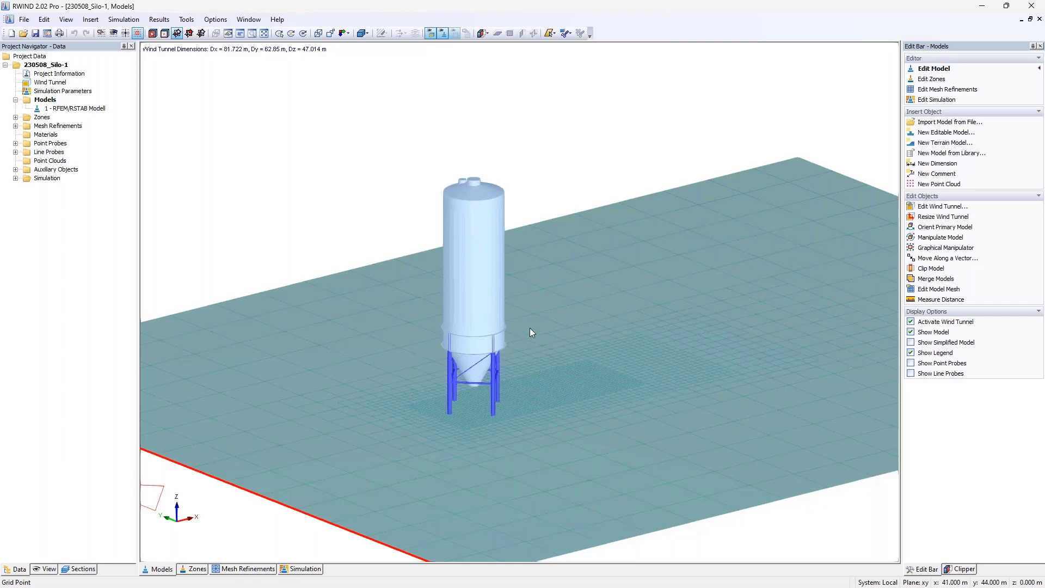
{"action": "middle_click_drag", "start_coordinate": [567, 287], "coordinate": [580, 260]}
{"action": "key", "text": "alt+Tab"}
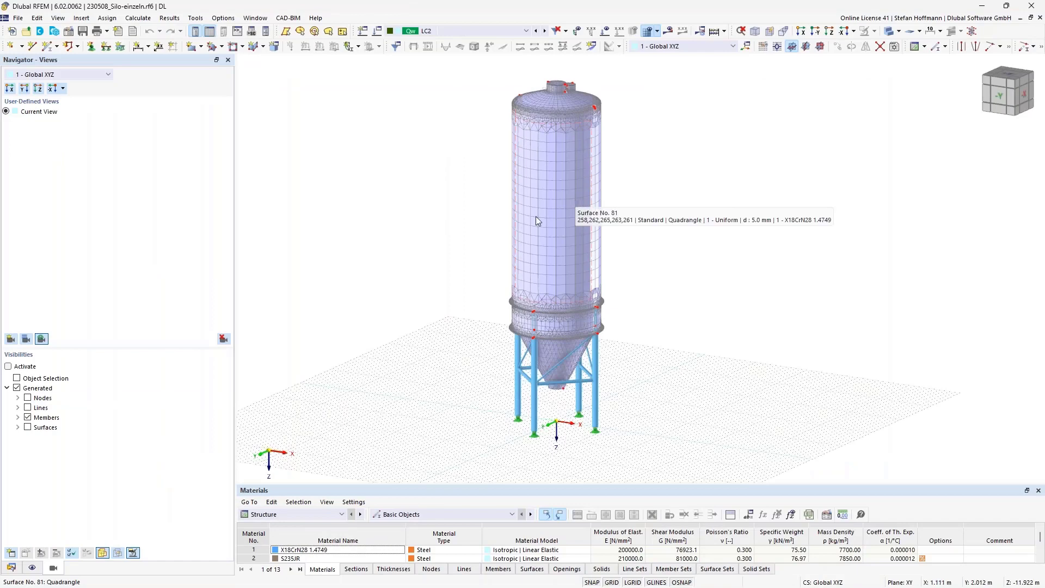
{"action": "middle_click_drag", "start_coordinate": [436, 262], "coordinate": [534, 282], "text": "ctrl"}
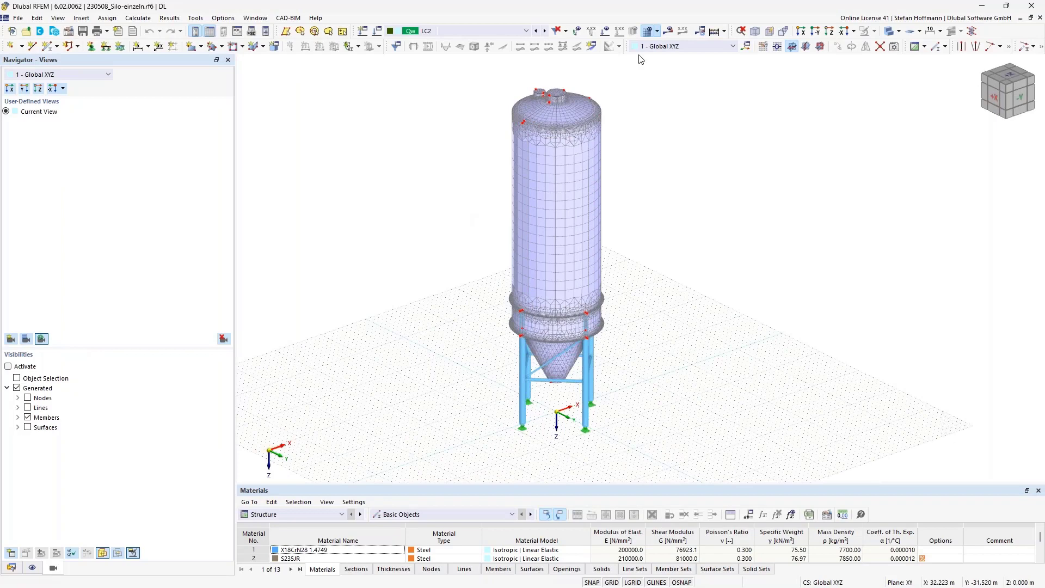
{"action": "left_click", "coordinate": [754, 31]}
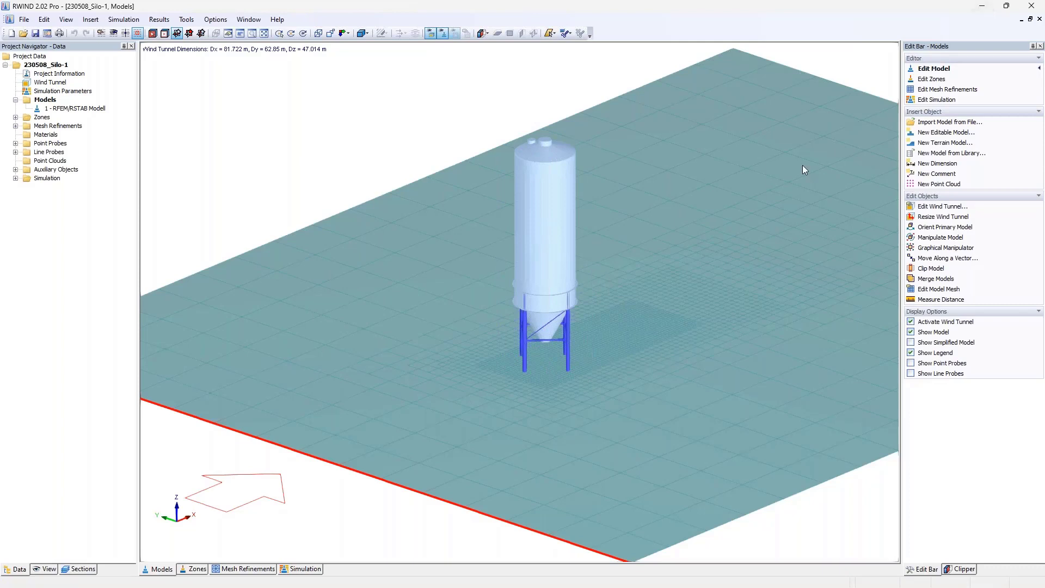
- Measure the distance from the base of a silo leg to the top of the silo in RWIND
{"action": "scroll", "coordinate": [488, 269], "scroll_direction": "up", "scroll_amount": 5}
{"action": "middle_click_drag", "start_coordinate": [588, 244], "coordinate": [647, 289], "text": "ctrl"}
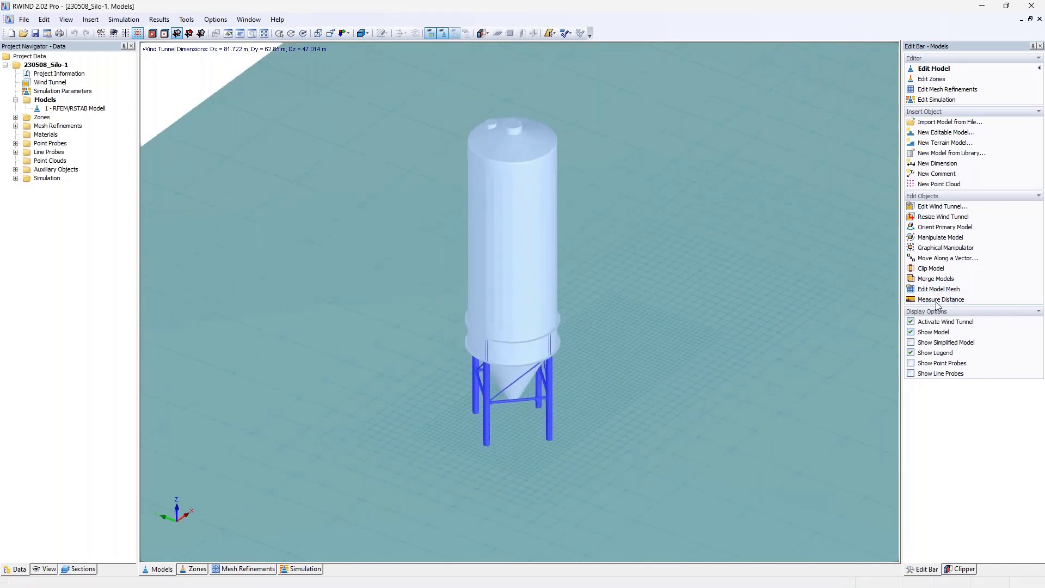
{"action": "left_click", "coordinate": [937, 300]}
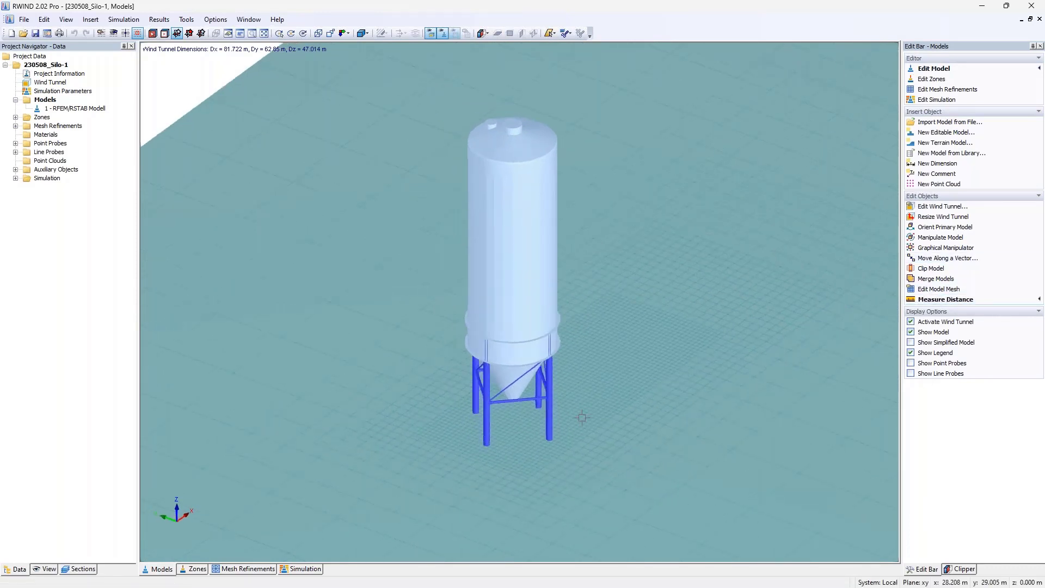
{"action": "left_click", "coordinate": [549, 440]}
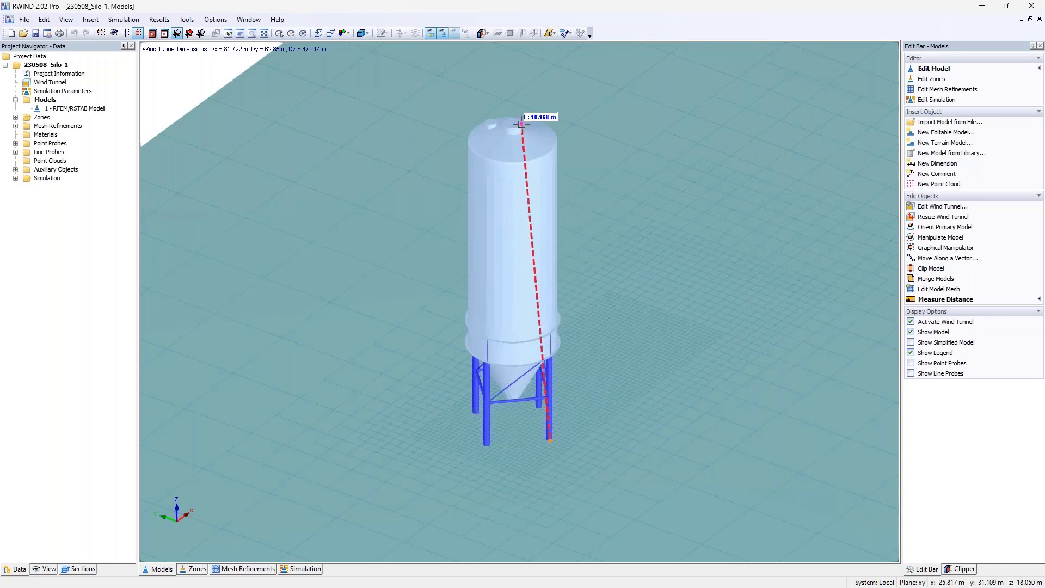
{"action": "key", "text": "Escape"}
{"action": "middle_click_drag", "start_coordinate": [470, 424], "coordinate": [437, 342], "text": "ctrl"}
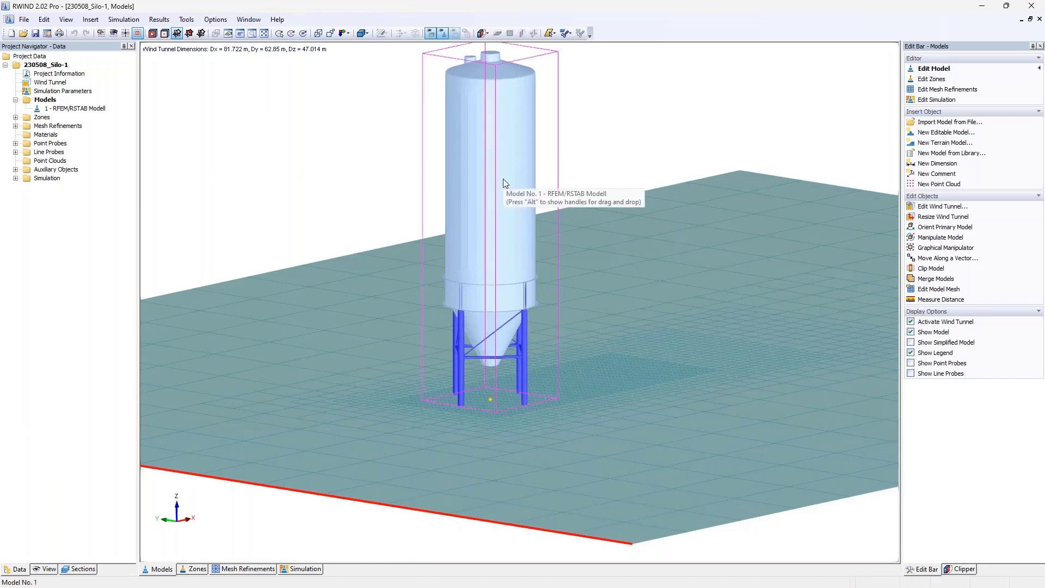
{"action": "middle_click_drag", "start_coordinate": [595, 201], "coordinate": [583, 228], "text": "ctrl"}
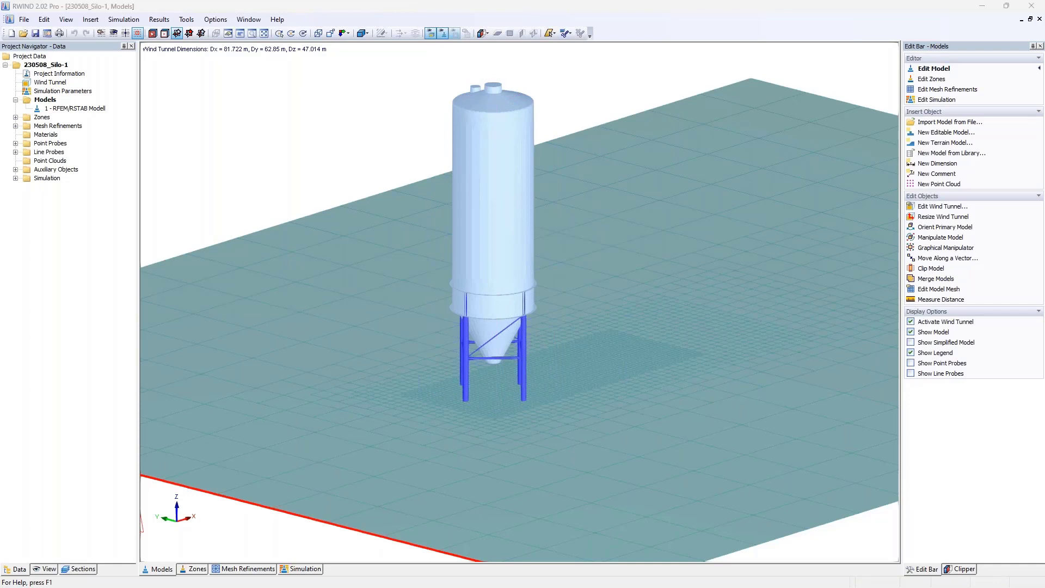
- Switch to RFEM and look through the export formats available for the silo model, such as IFC
{"action": "left_click", "coordinate": [332, 293]}
{"action": "key", "text": "alt+Tab"}
{"action": "middle_click_drag", "start_coordinate": [557, 178], "coordinate": [469, 182]}
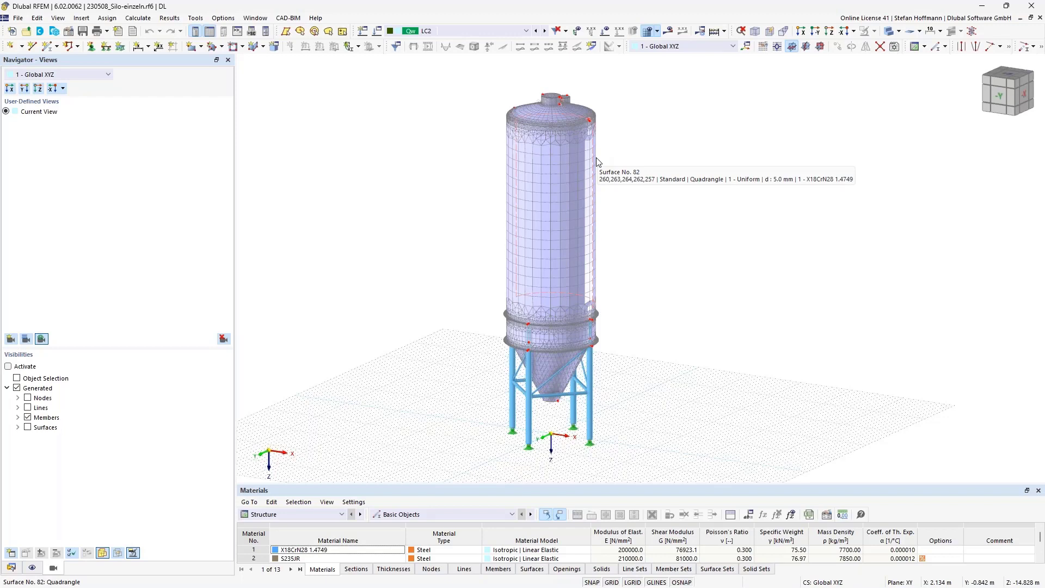
{"action": "left_click", "coordinate": [18, 18]}
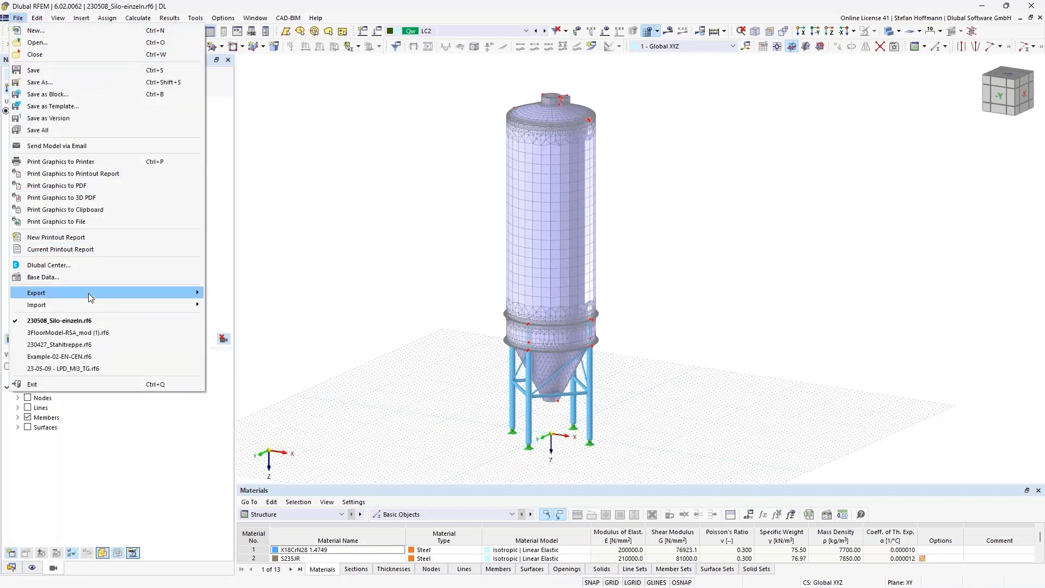
{"action": "mouse_move", "coordinate": [88, 293]}
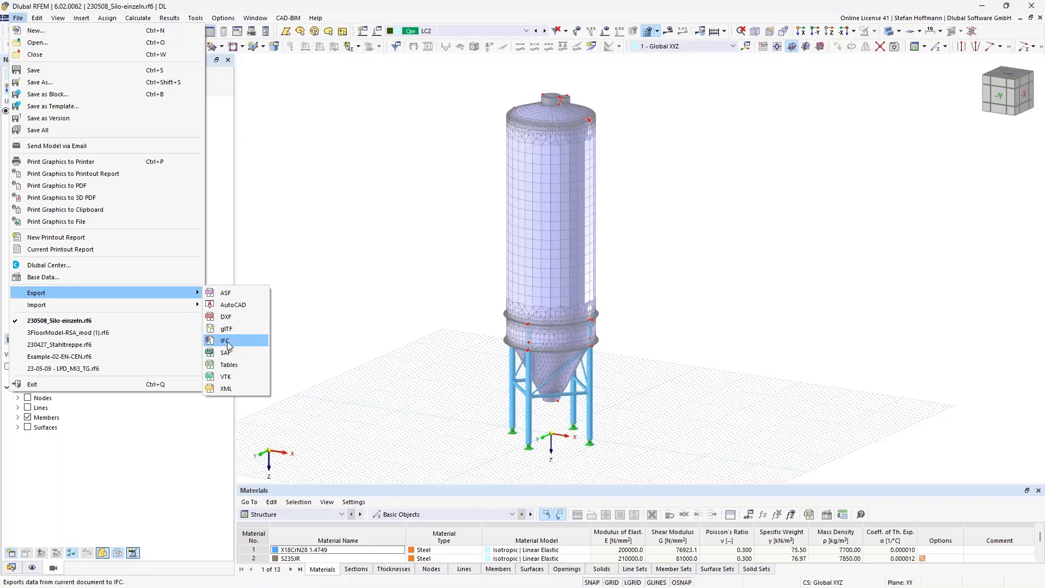
{"action": "left_click", "coordinate": [419, 399]}
{"action": "mouse_move", "coordinate": [514, 405]}
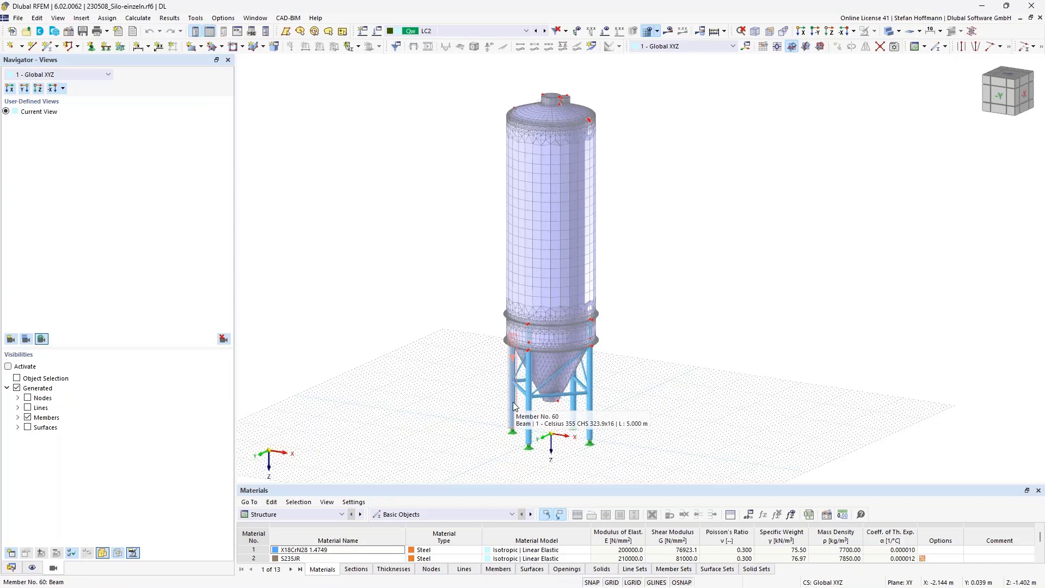
- Check the project location in the parameters of the silo model's base data, and close them without changes
{"action": "left_click", "coordinate": [11, 567]}
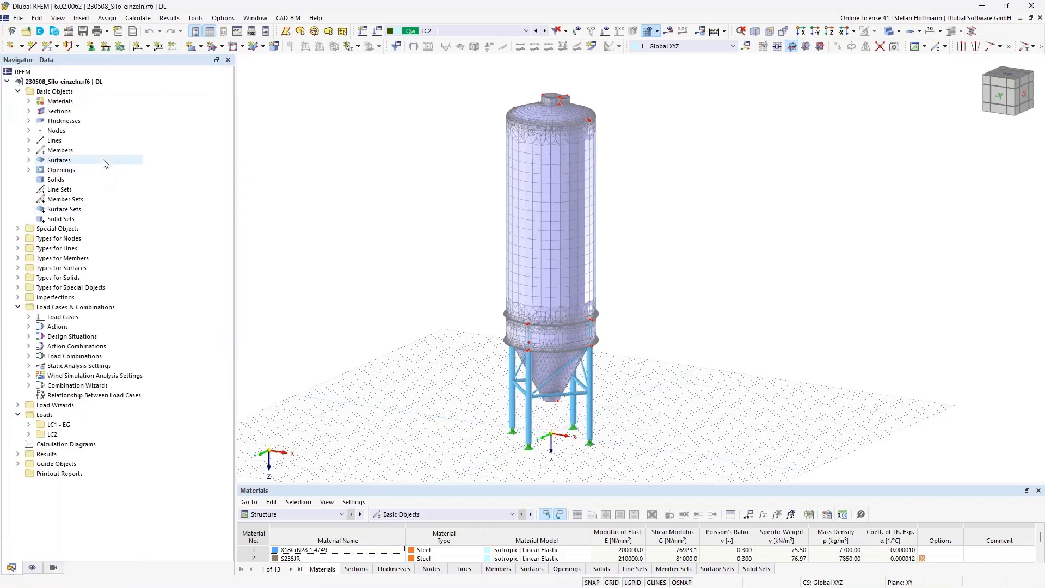
{"action": "right_click", "coordinate": [85, 89]}
{"action": "right_click", "coordinate": [88, 82]}
{"action": "left_click", "coordinate": [116, 91]}
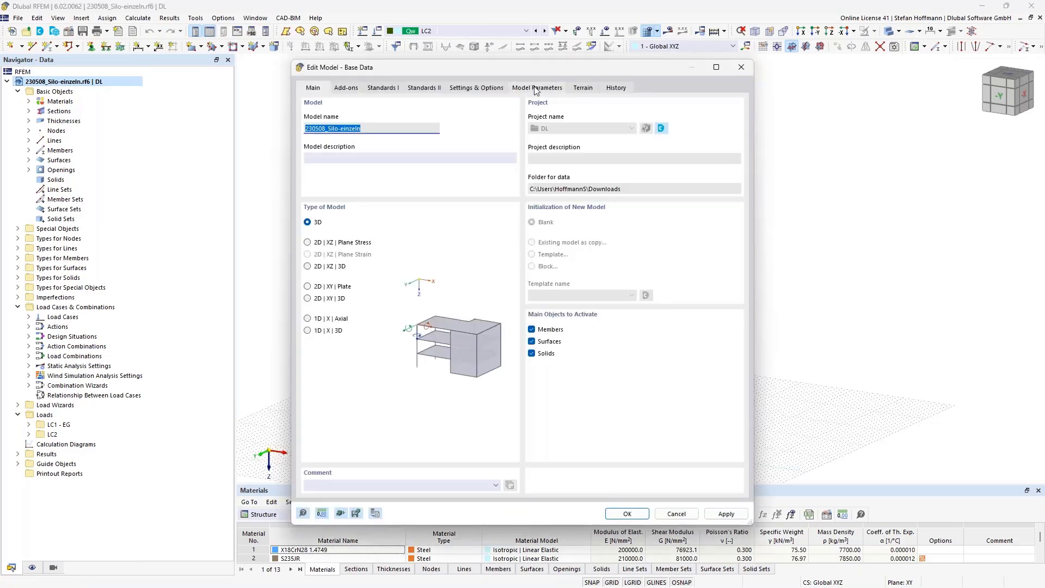
{"action": "left_click", "coordinate": [536, 89]}
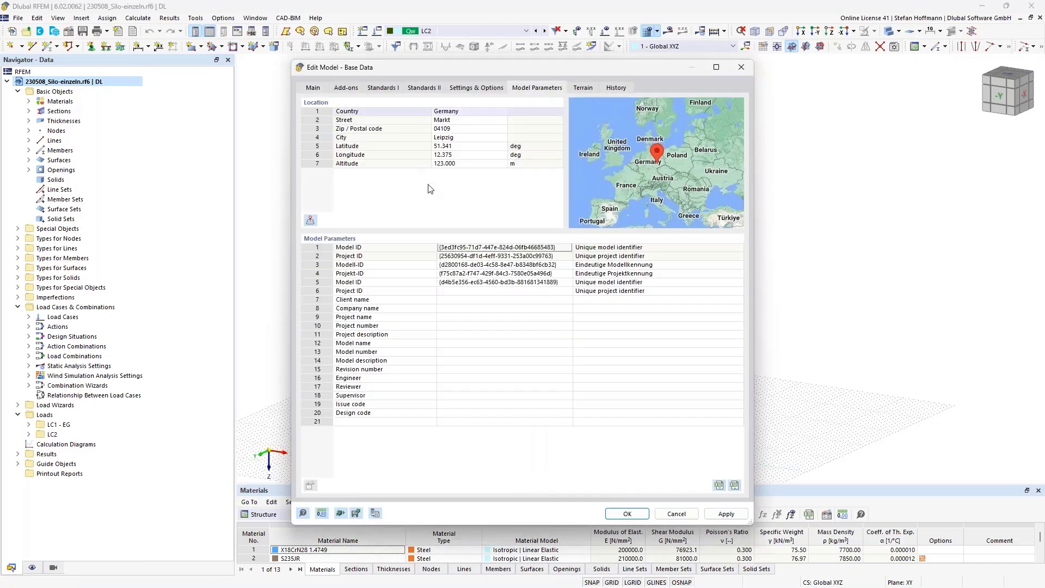
{"action": "left_click", "coordinate": [441, 139]}
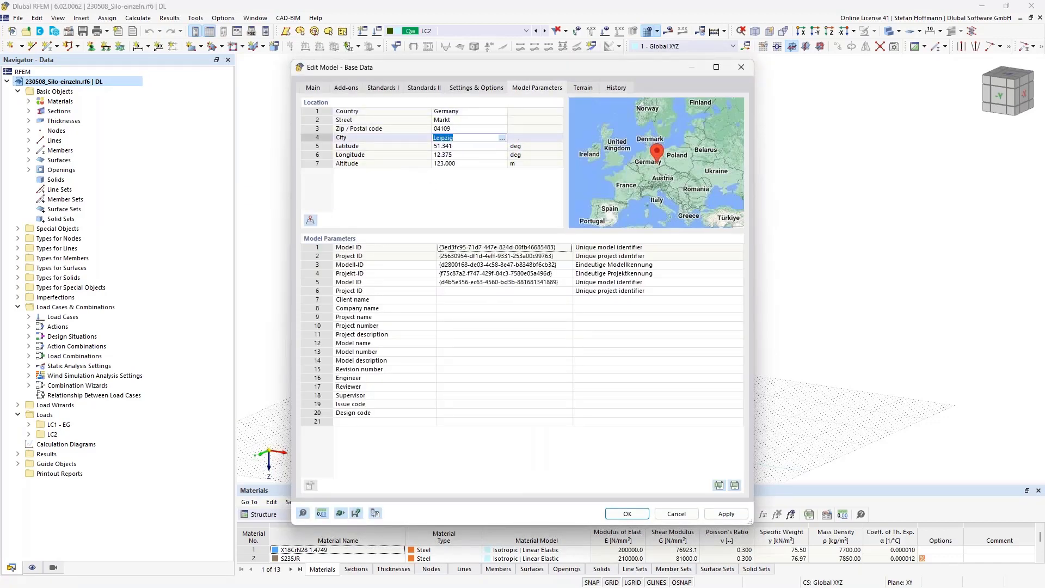
{"action": "left_click", "coordinate": [740, 68]}
- Examine the EN 1991 wind profile's velocity and turbulence intensity diagrams among the load wizards, and close it
{"action": "left_click", "coordinate": [19, 405]}
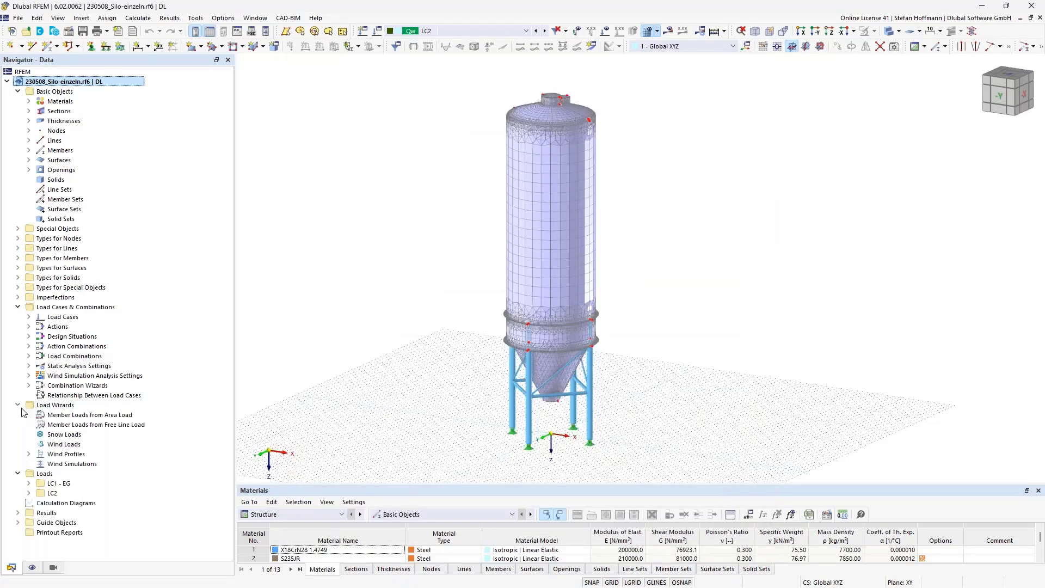
{"action": "double_click", "coordinate": [70, 455]}
{"action": "double_click", "coordinate": [76, 465]}
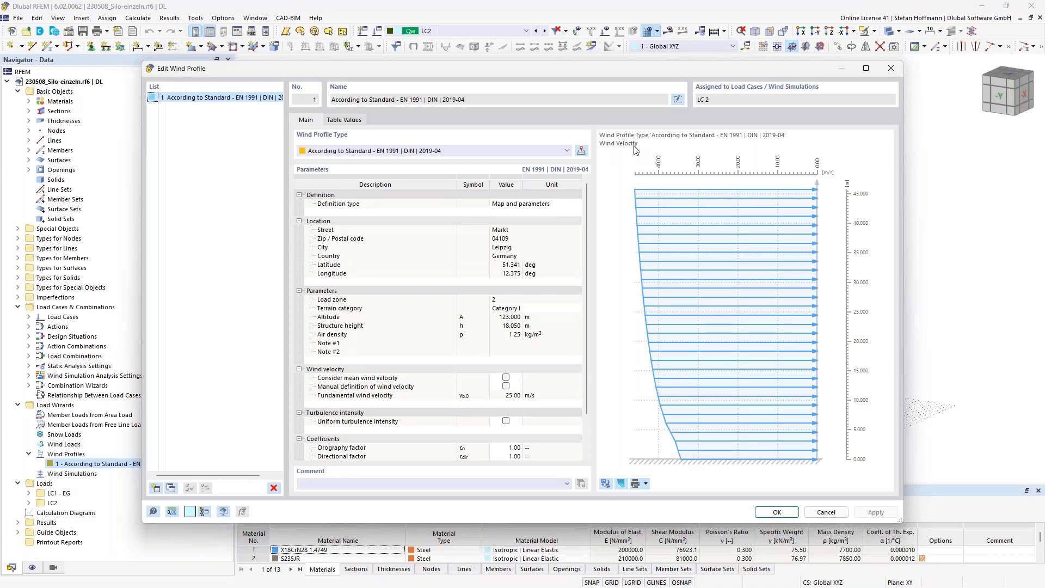
{"action": "left_click", "coordinate": [621, 484]}
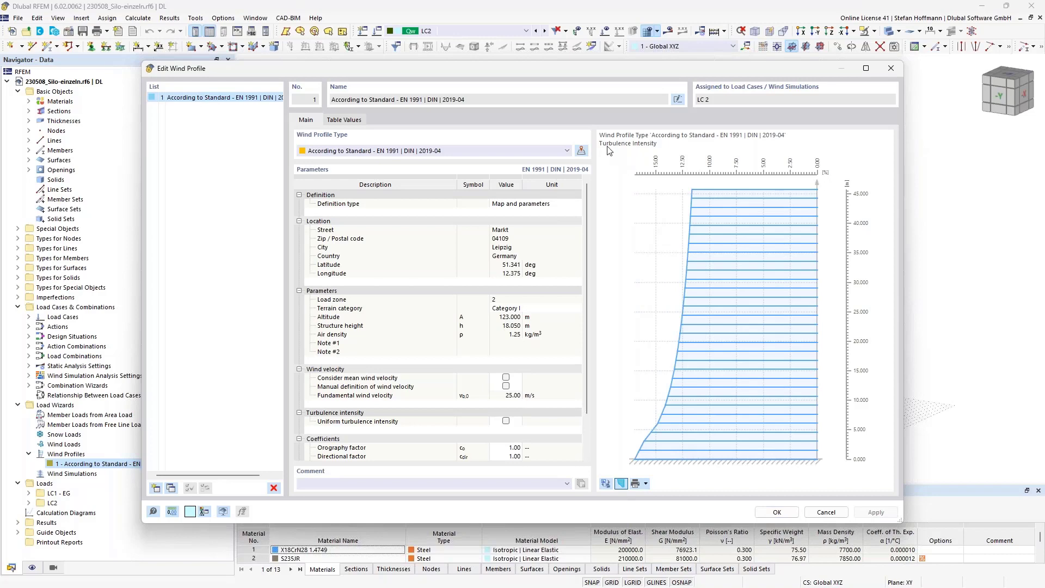
{"action": "left_click", "coordinate": [891, 68]}
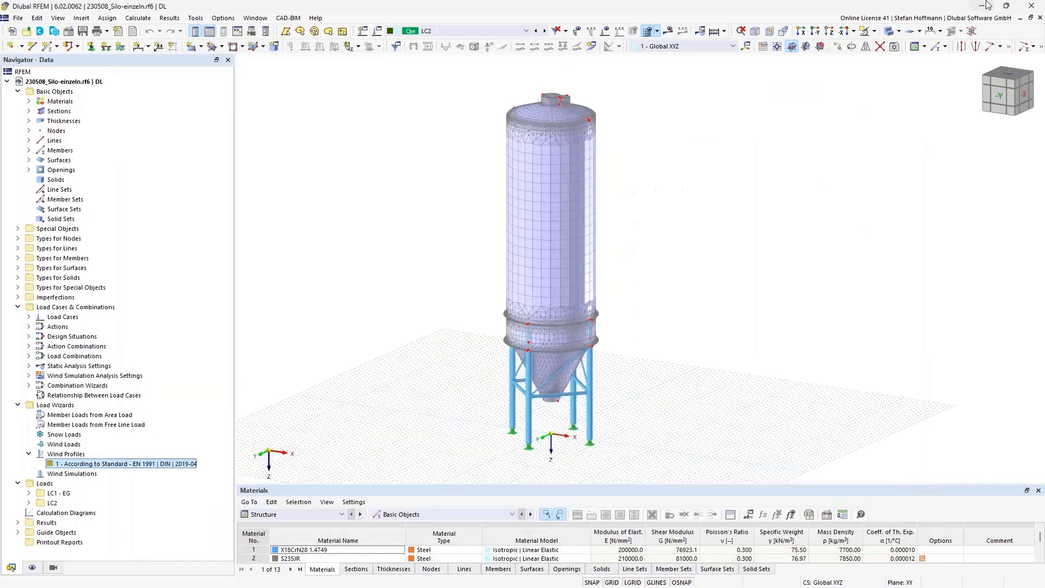
- Switch to RWIND and examine the wind profile in the simulation parameters, highlighting the first nine speed values
{"action": "left_click", "coordinate": [982, 5]}
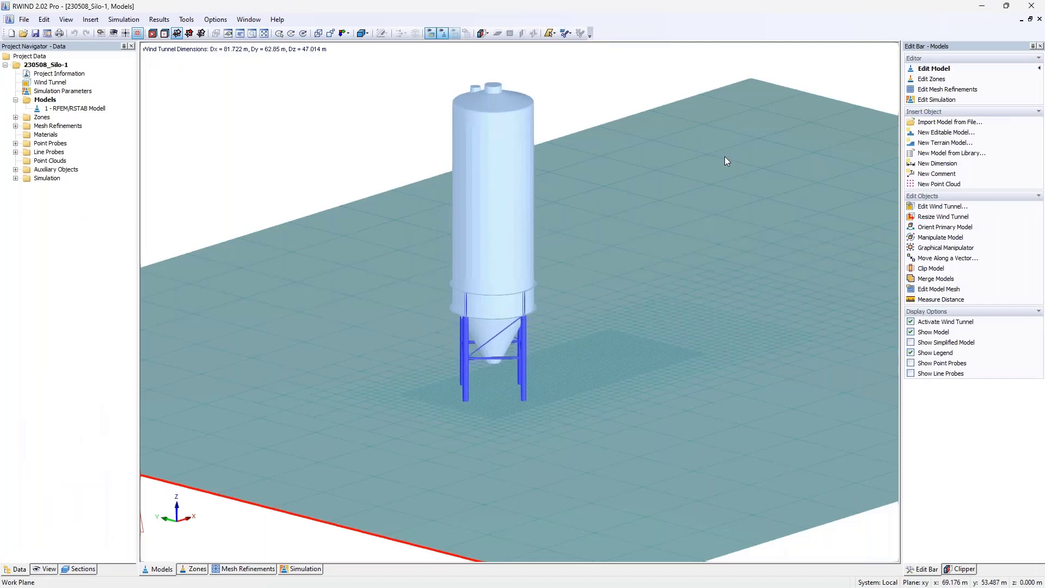
{"action": "left_click", "coordinate": [124, 19]}
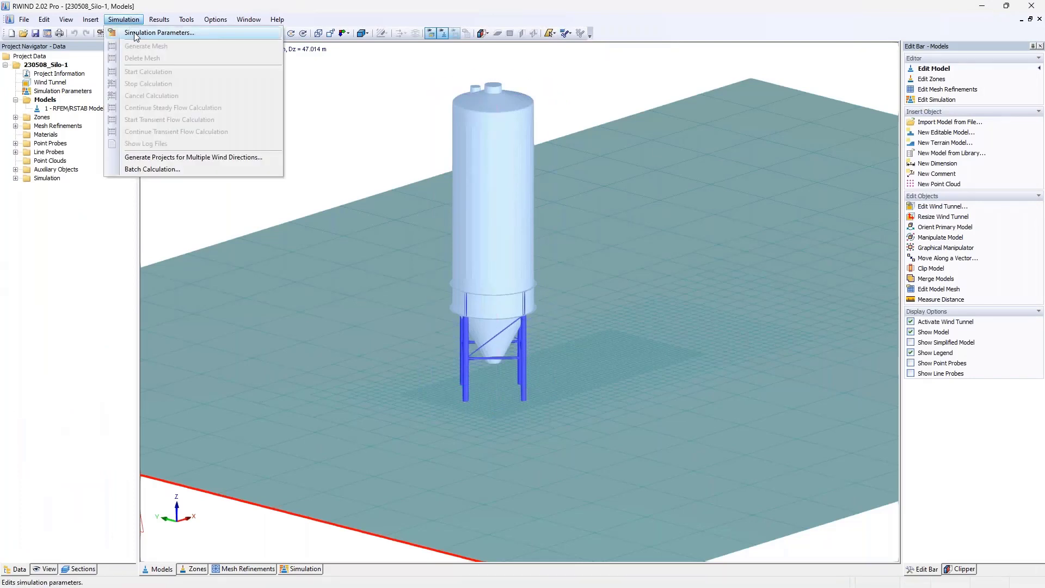
{"action": "left_click", "coordinate": [136, 33]}
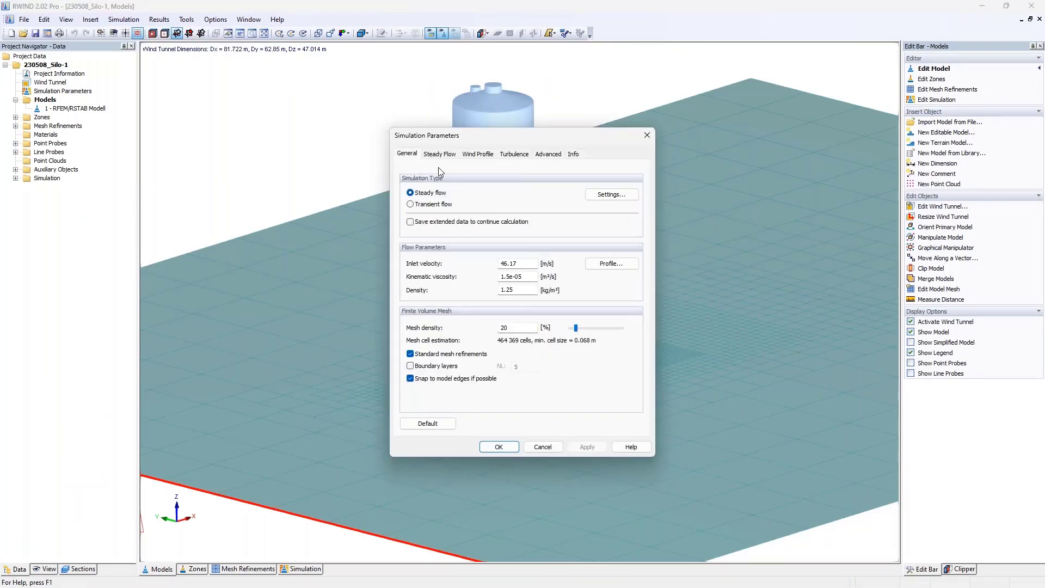
{"action": "left_click", "coordinate": [477, 154]}
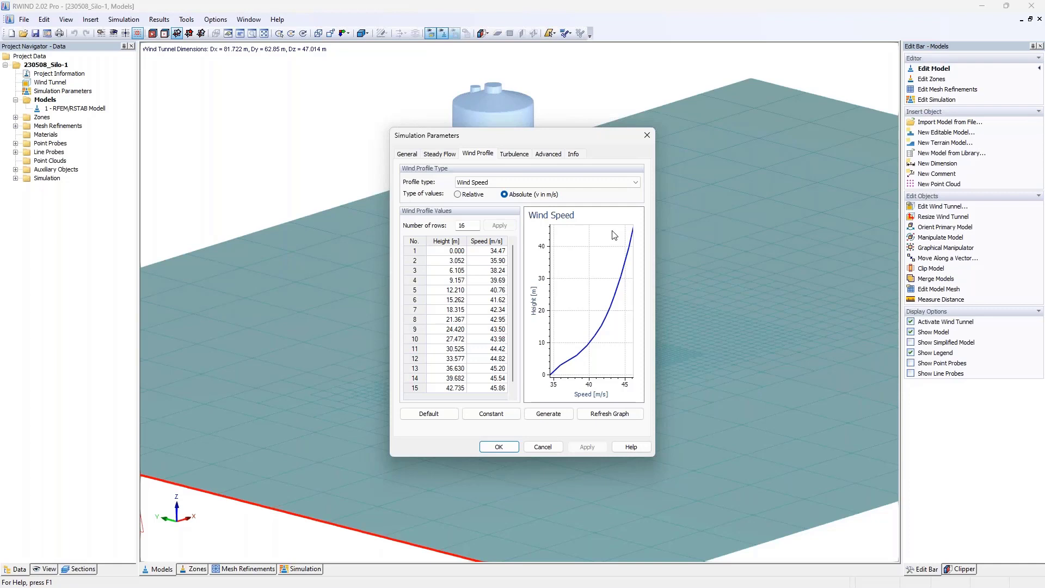
{"action": "left_click_drag", "start_coordinate": [498, 252], "coordinate": [500, 331]}
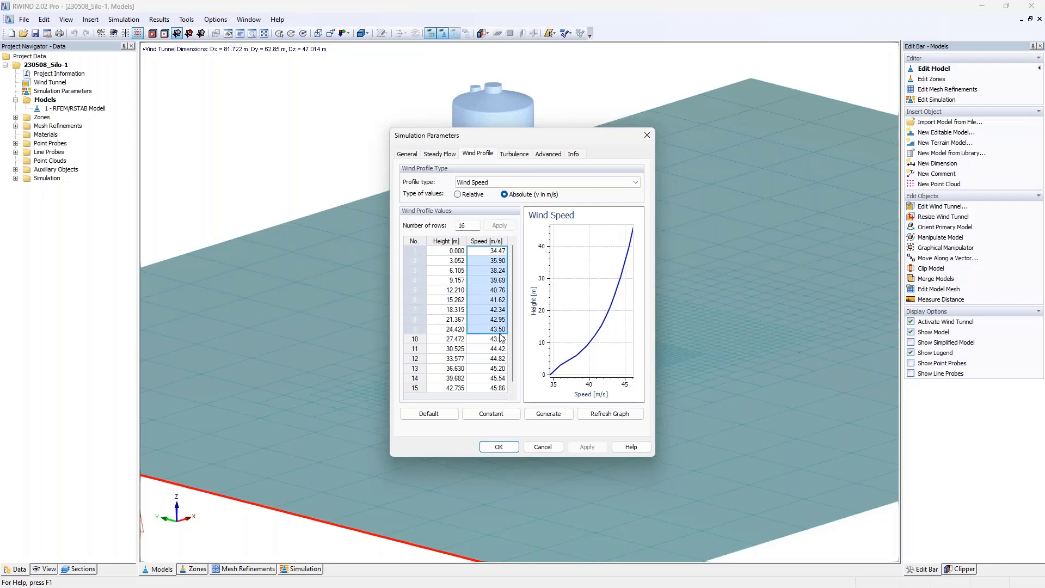
- Close the simulation parameters and inspect the triangular surface mesh of the silo's cylinder with the Mesh Inspector
{"action": "left_click", "coordinate": [646, 136]}
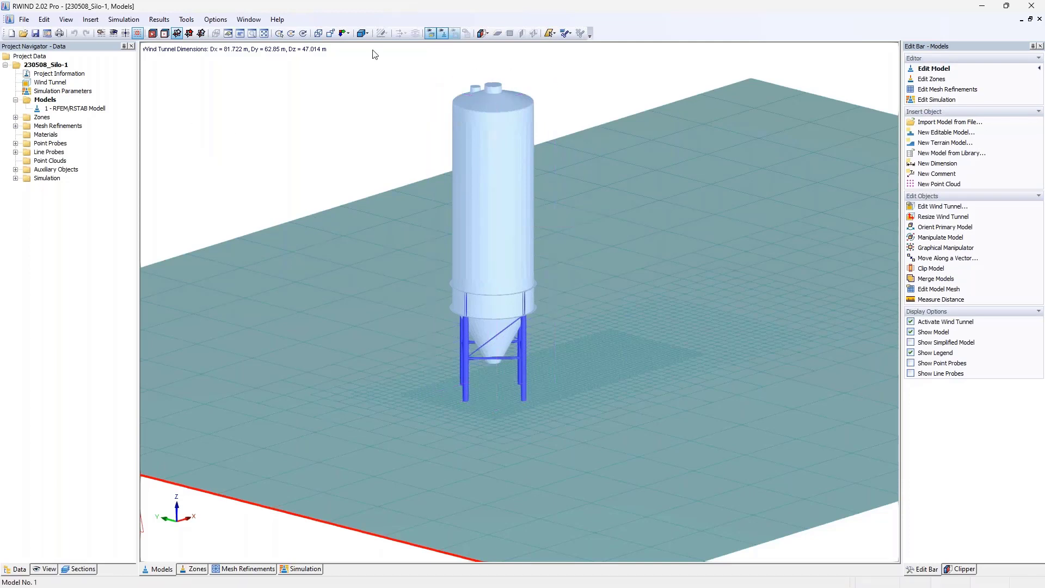
{"action": "left_click", "coordinate": [186, 19]}
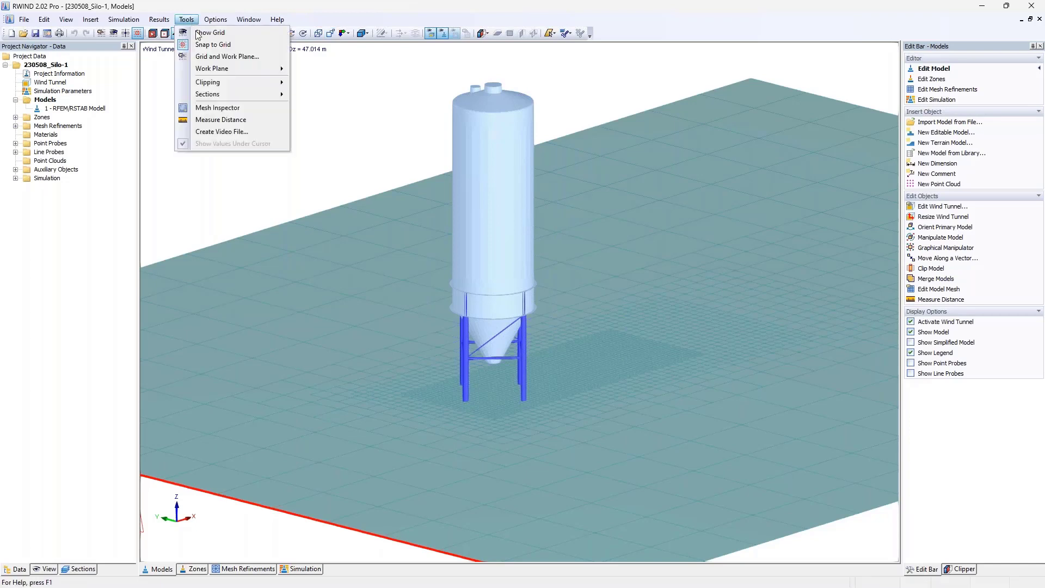
{"action": "left_click", "coordinate": [220, 108]}
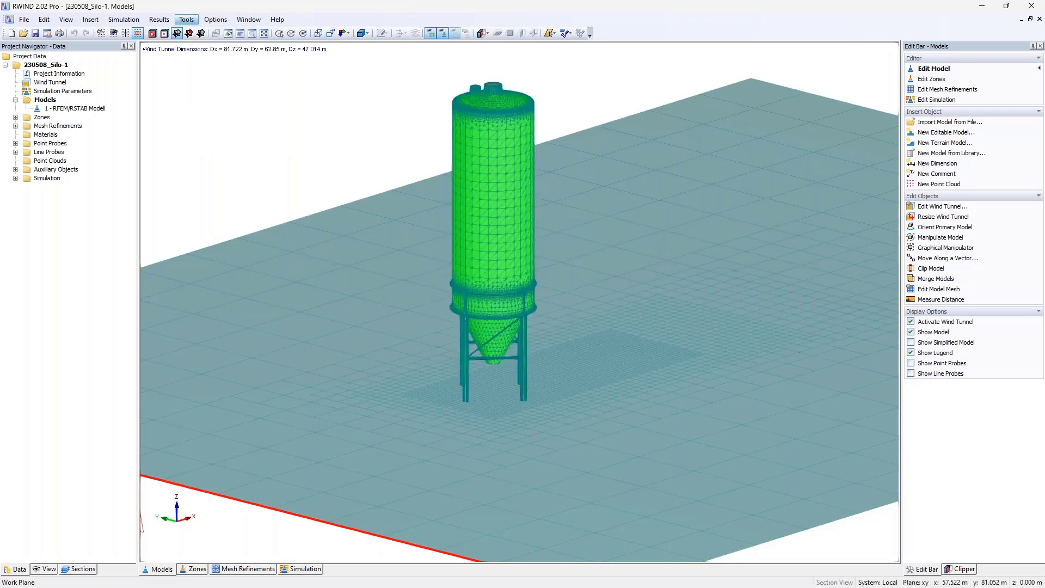
{"action": "scroll", "coordinate": [460, 106], "scroll_direction": "up", "scroll_amount": 5}
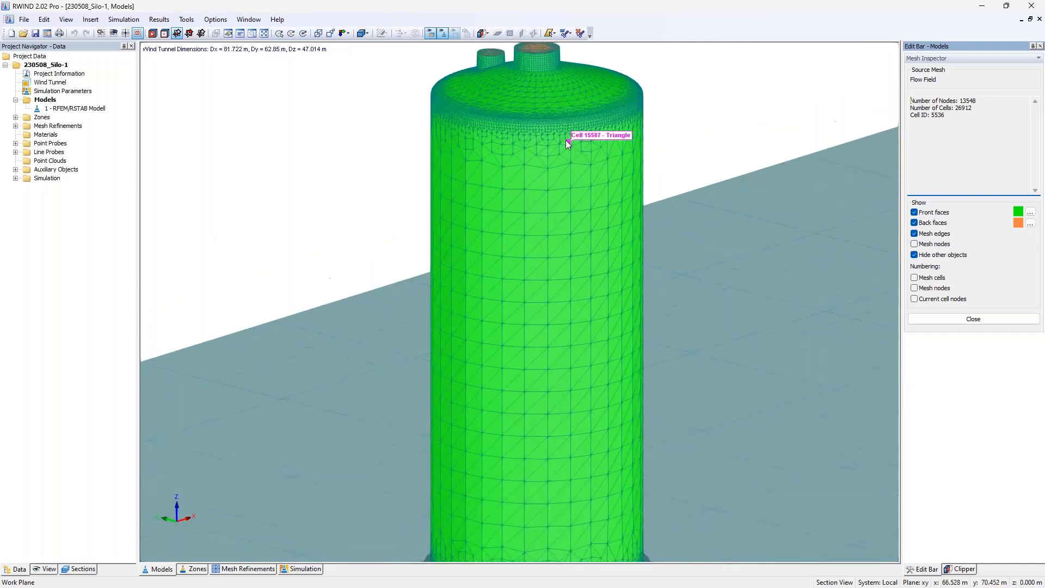
{"action": "left_click", "coordinate": [574, 208]}
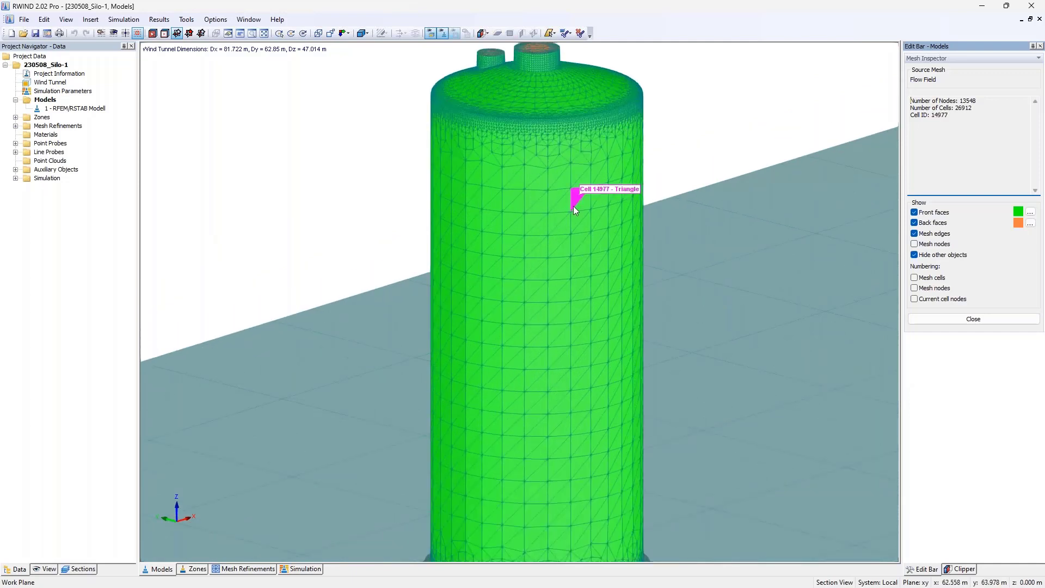
{"action": "scroll", "coordinate": [573, 206], "scroll_direction": "down", "scroll_amount": 2}
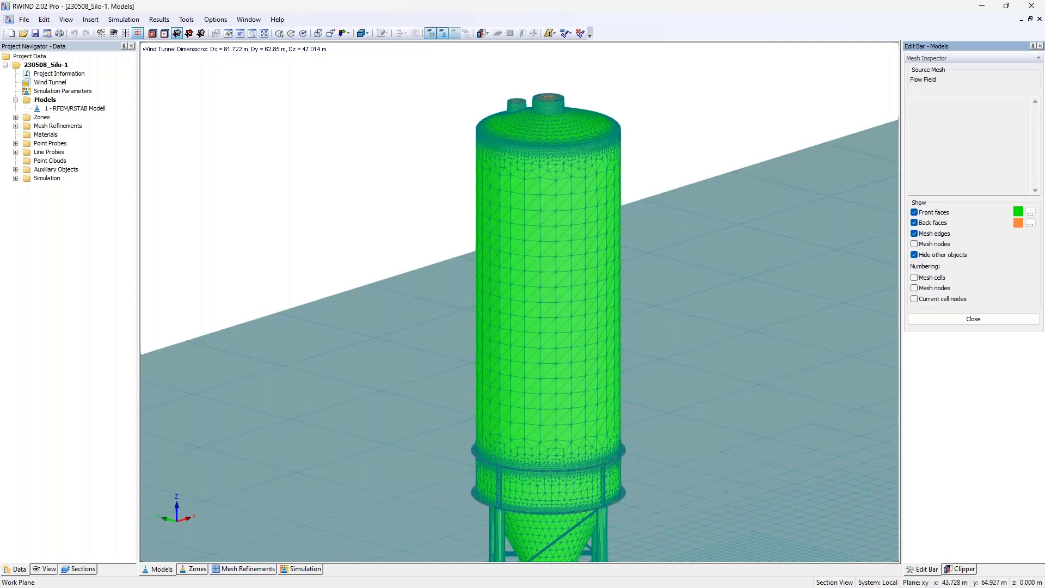
- Switch to RFEM to examine the silo shell's finite element mesh, and return to RWIND to end the mesh inspection
{"action": "key", "text": "alt+Tab"}
{"action": "scroll", "coordinate": [543, 126], "scroll_direction": "up", "scroll_amount": 3}
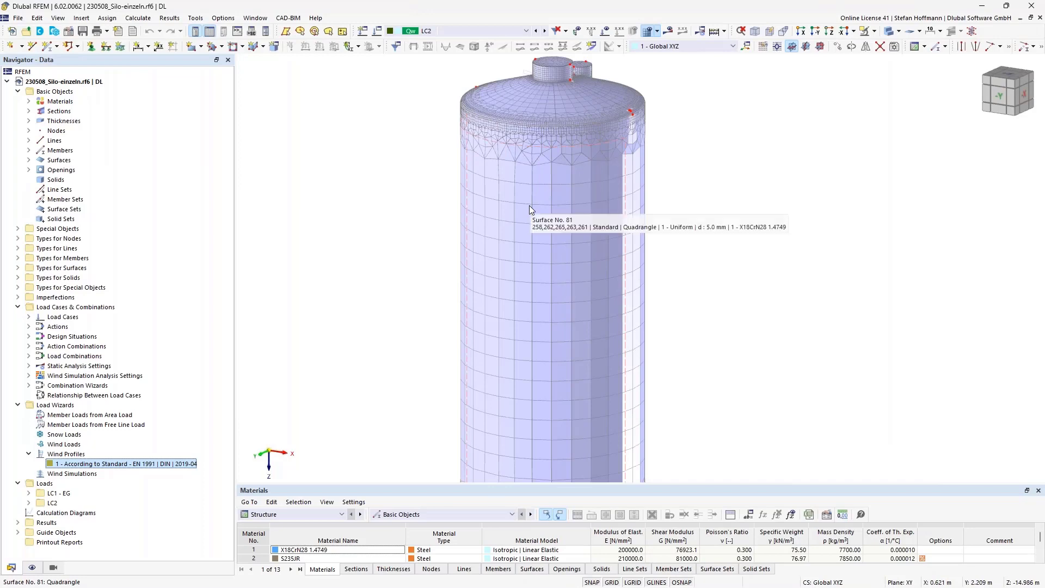
{"action": "left_click", "coordinate": [981, 6]}
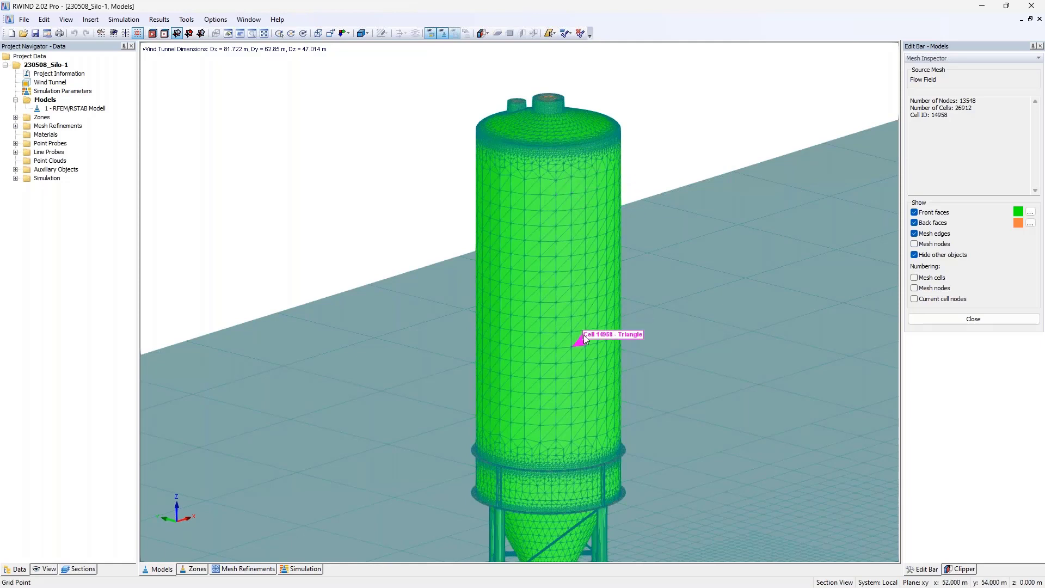
{"action": "left_click", "coordinate": [973, 319]}
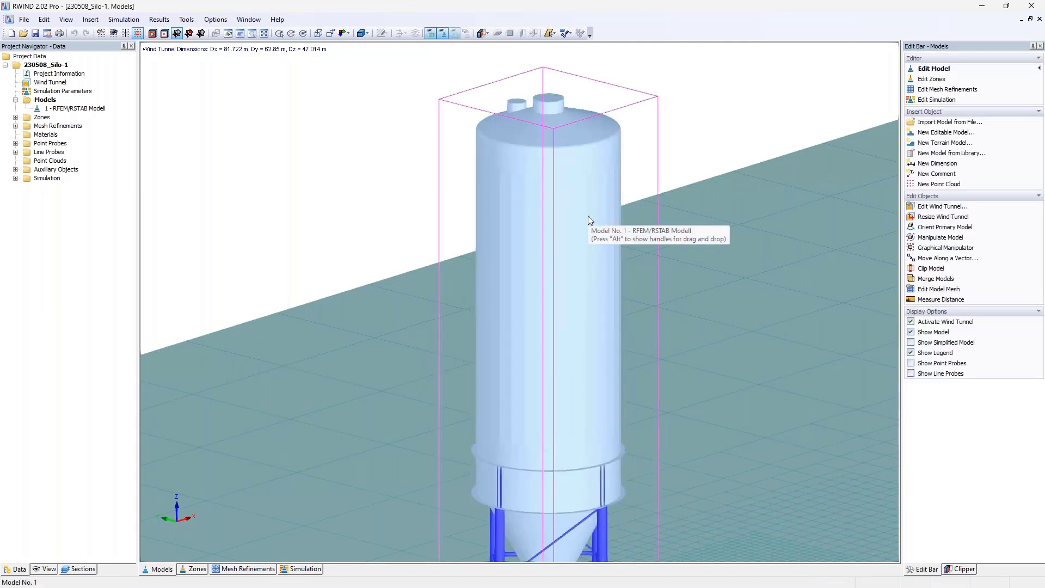
- Review the wind tunnel's Pmin and Pmax coordinates, try the automatic adjustment to a model standing on the ground, and close the dialog unsaved
{"action": "scroll", "coordinate": [588, 218], "scroll_direction": "down", "scroll_amount": 3}
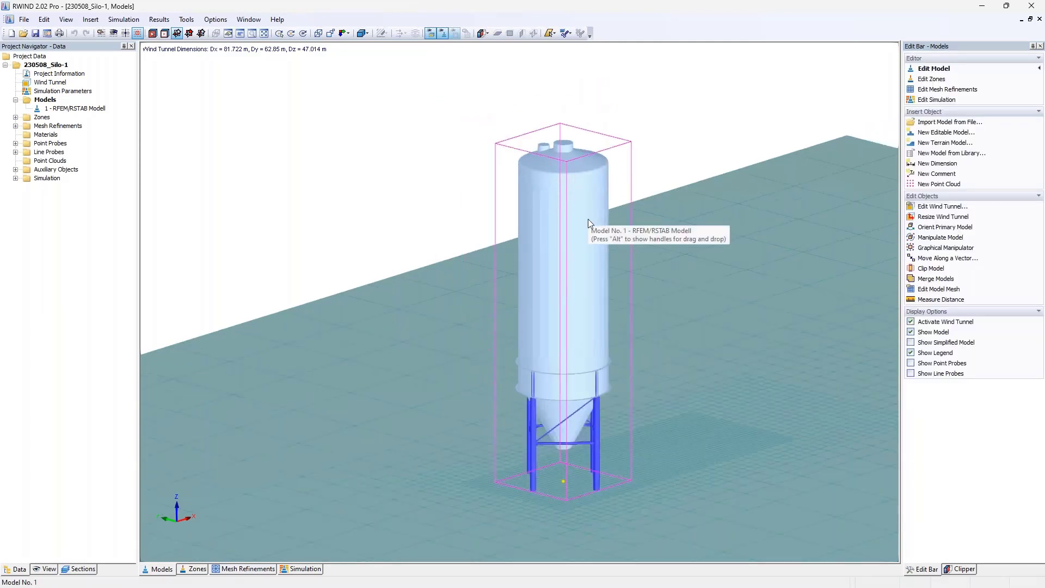
{"action": "middle_click_drag", "start_coordinate": [580, 225], "coordinate": [545, 208]}
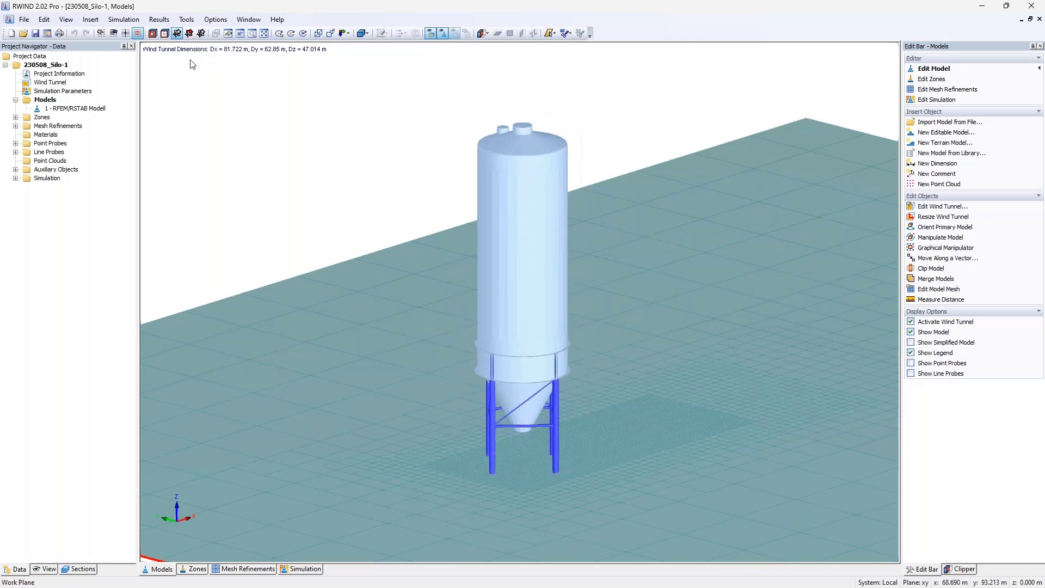
{"action": "left_click", "coordinate": [55, 85]}
{"action": "double_click", "coordinate": [55, 85]}
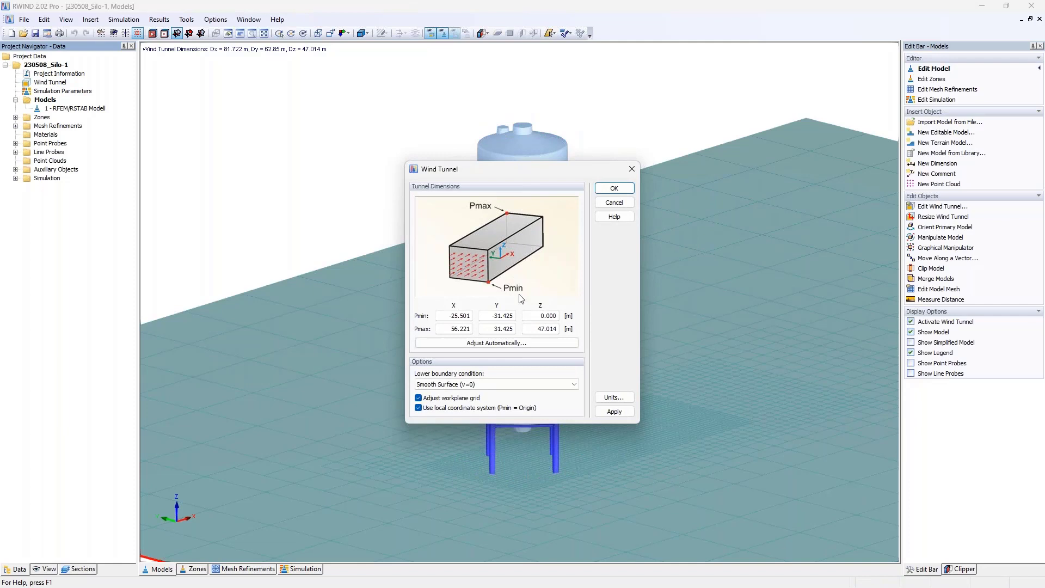
{"action": "double_click", "coordinate": [468, 315]}
{"action": "left_click", "coordinate": [497, 343]}
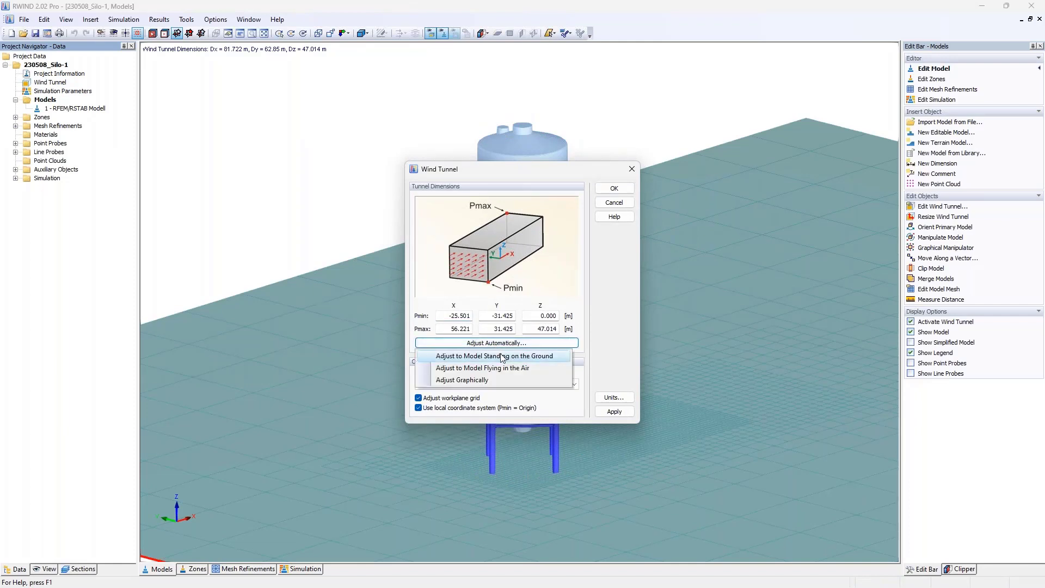
{"action": "left_click", "coordinate": [501, 357]}
{"action": "left_click", "coordinate": [504, 343]}
{"action": "left_click", "coordinate": [548, 277]}
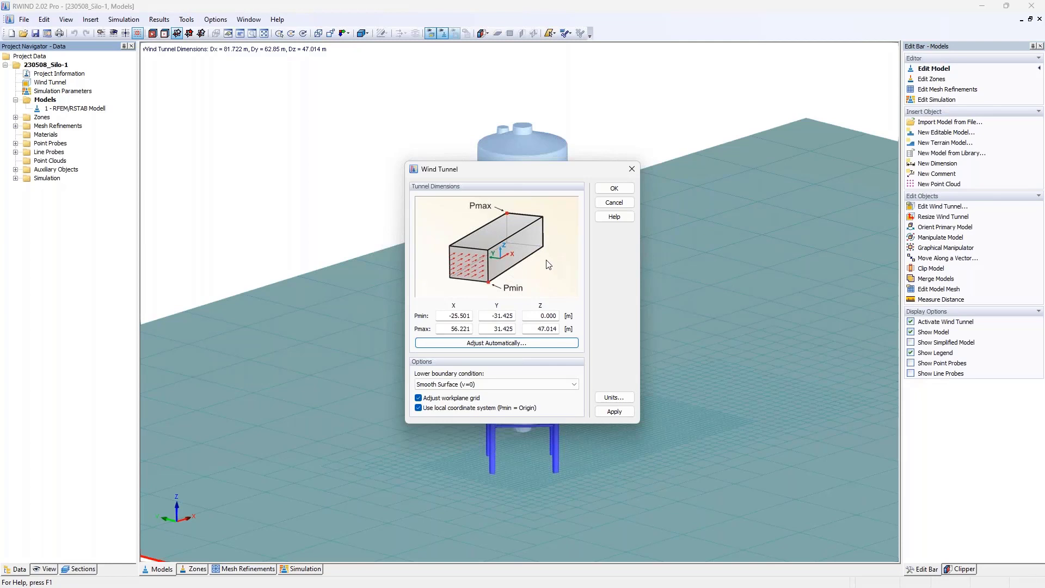
{"action": "left_click_drag", "start_coordinate": [546, 169], "coordinate": [312, 155]}
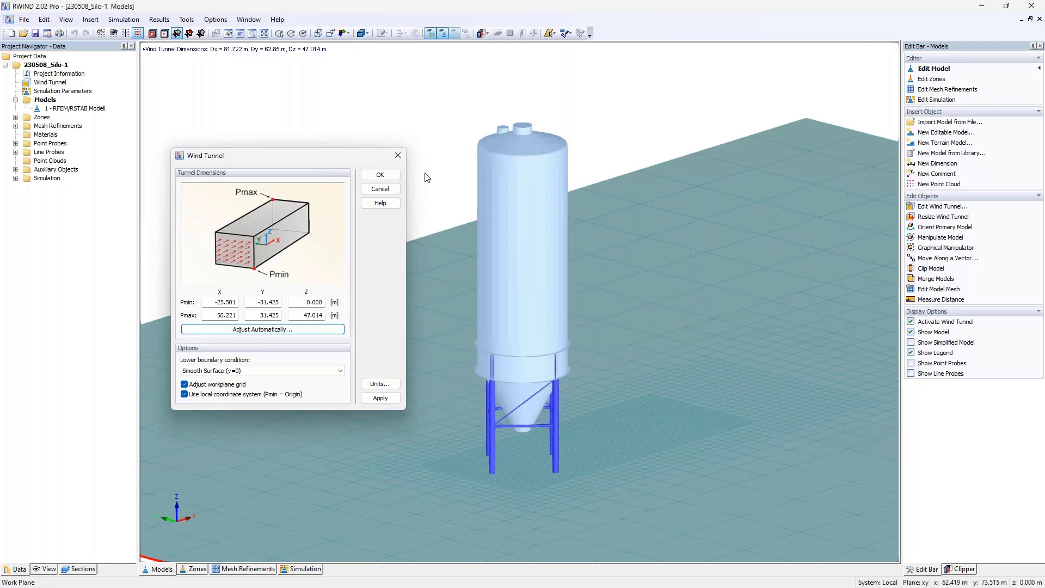
{"action": "left_click", "coordinate": [398, 157]}
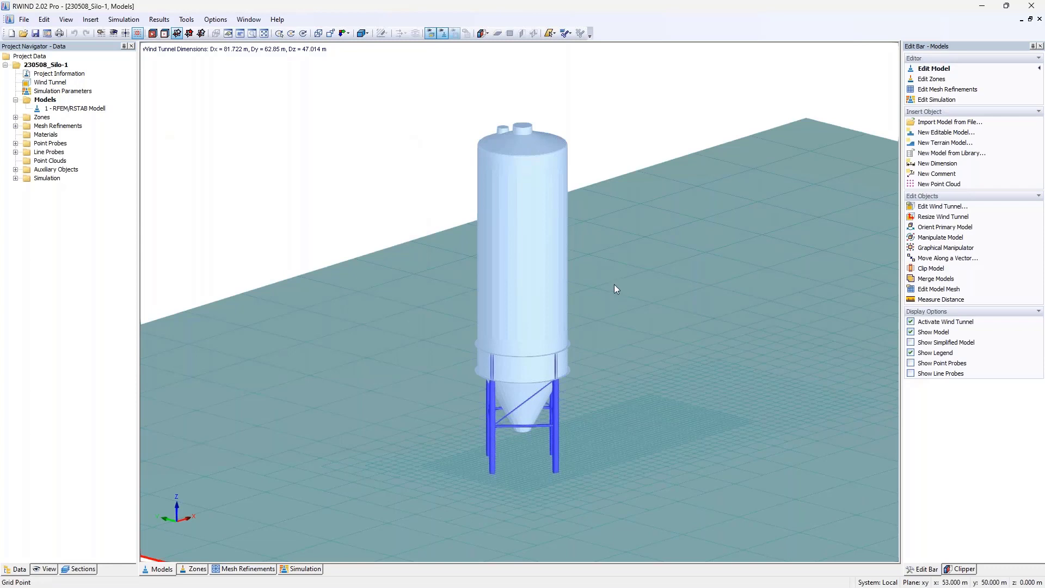
- Check the inlet velocity in the simulation parameters and display the wind speed profile as relative values, highlighting the first twelve factors
{"action": "double_click", "coordinate": [62, 91]}
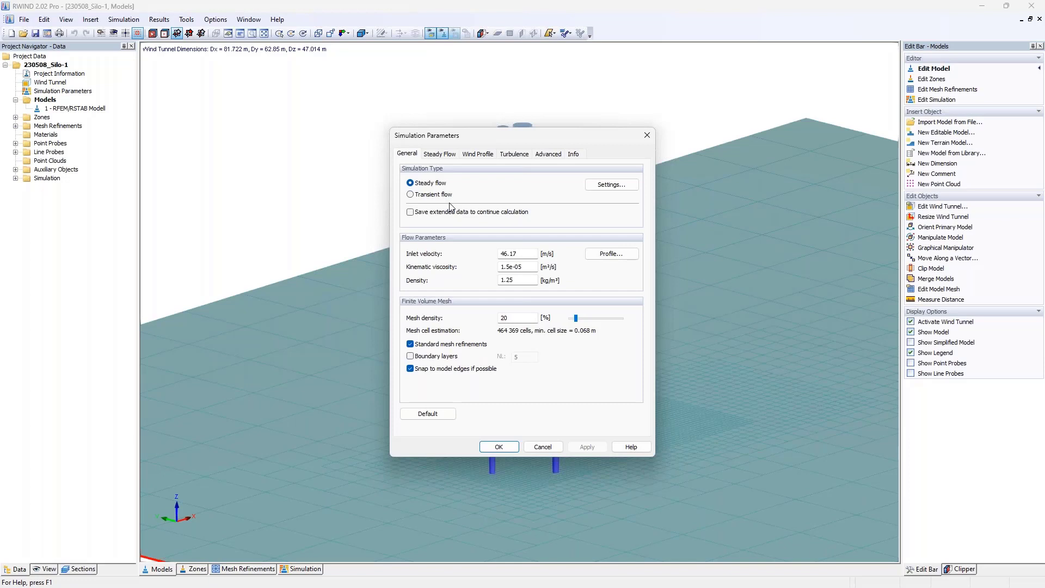
{"action": "double_click", "coordinate": [516, 253]}
{"action": "left_click", "coordinate": [466, 155]}
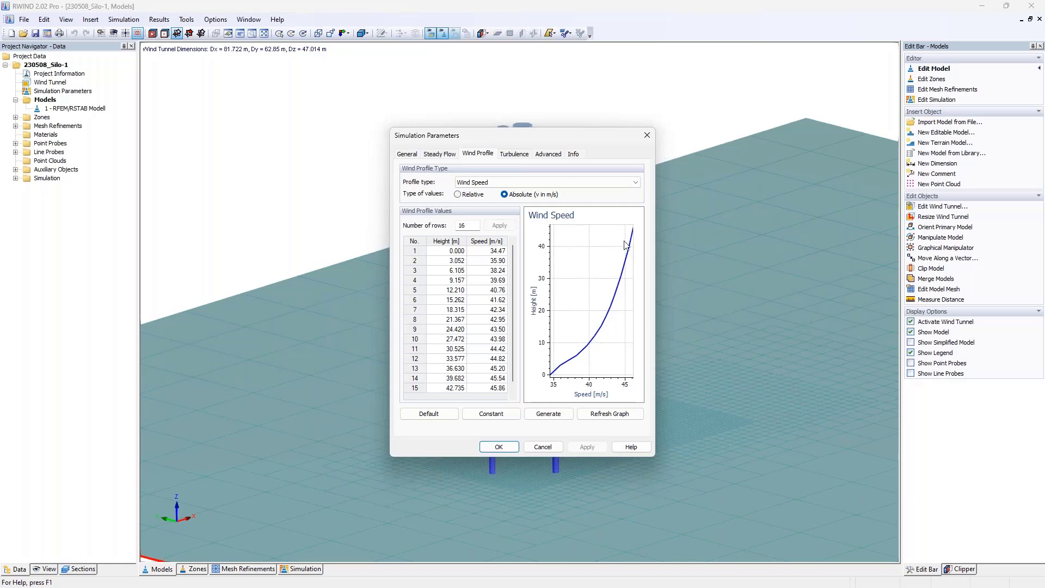
{"action": "left_click", "coordinate": [458, 194]}
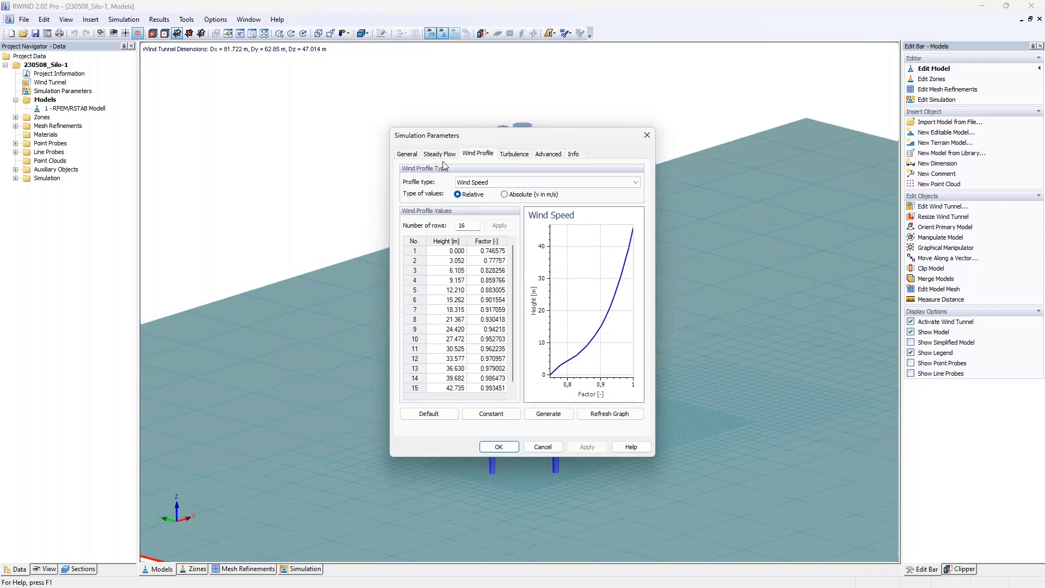
{"action": "left_click_drag", "start_coordinate": [491, 251], "coordinate": [494, 347]}
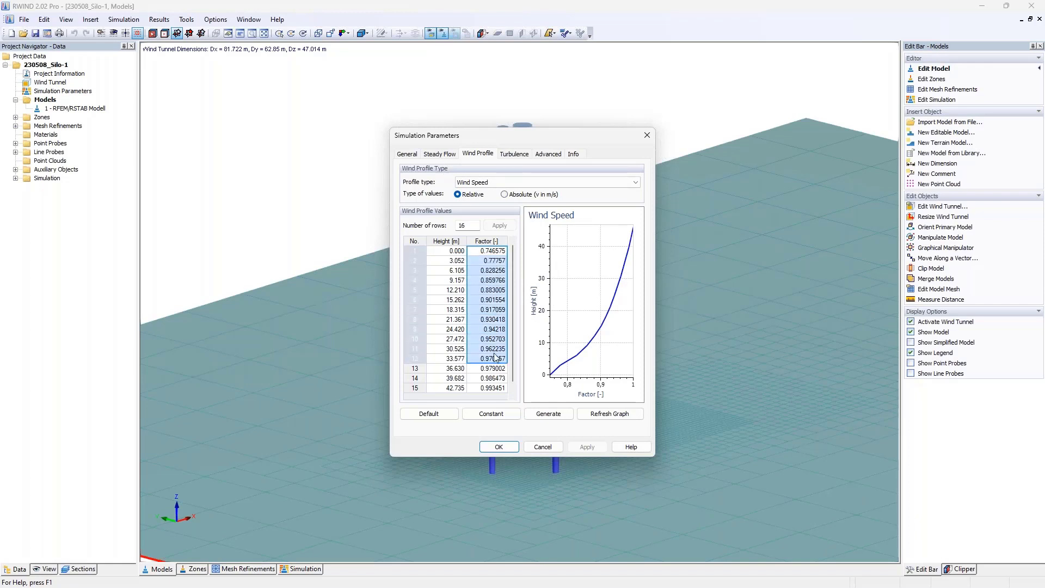
- Compare the inlet velocity among the general flow parameters with the relative wind speed factors, highlighting the first eleven factors
{"action": "left_click", "coordinate": [408, 154]}
{"action": "double_click", "coordinate": [518, 253]}
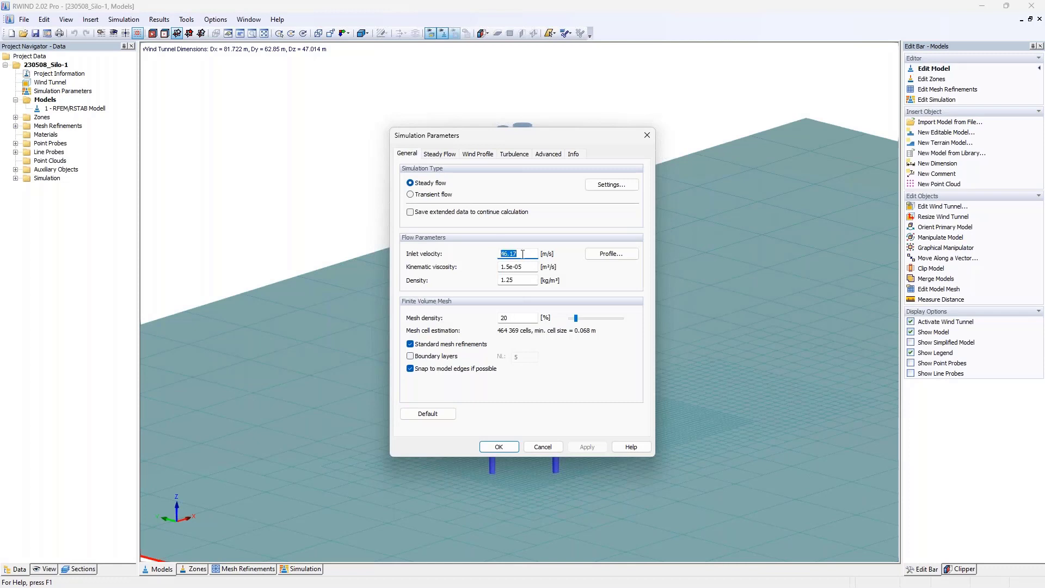
{"action": "left_click", "coordinate": [478, 154]}
{"action": "left_click_drag", "start_coordinate": [501, 251], "coordinate": [495, 350]}
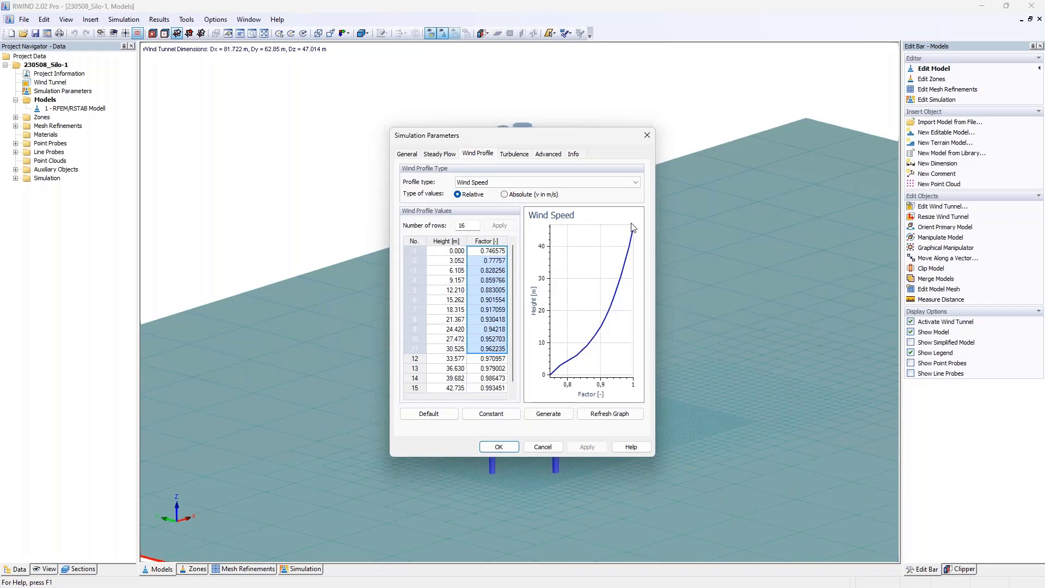
{"action": "left_click", "coordinate": [407, 154]}
{"action": "double_click", "coordinate": [509, 254]}
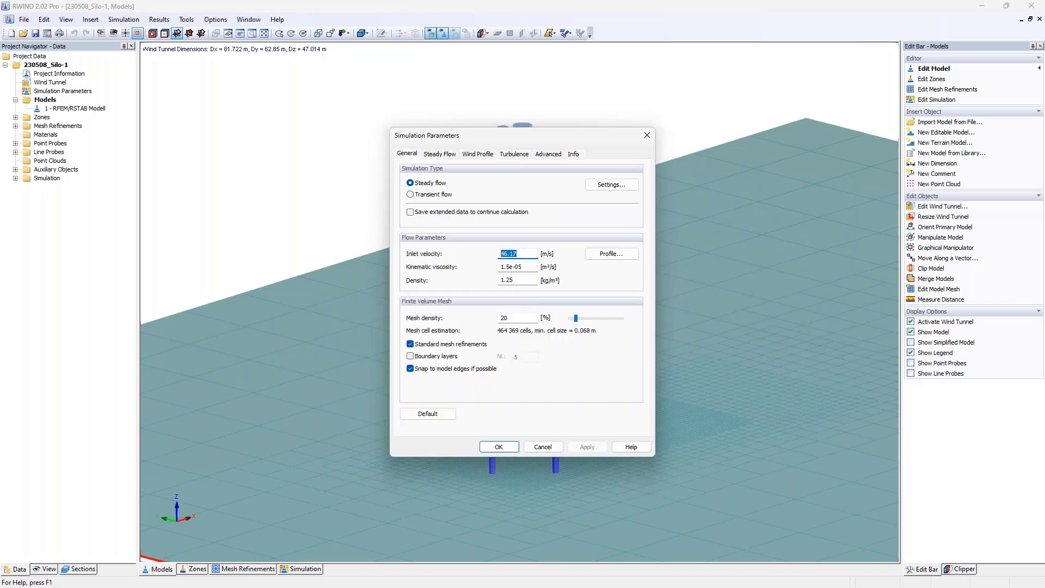
- Display the wind profile for Turbulence Intensity and check the turbulence intensity I defined for the steady flow
{"action": "left_click", "coordinate": [482, 155]}
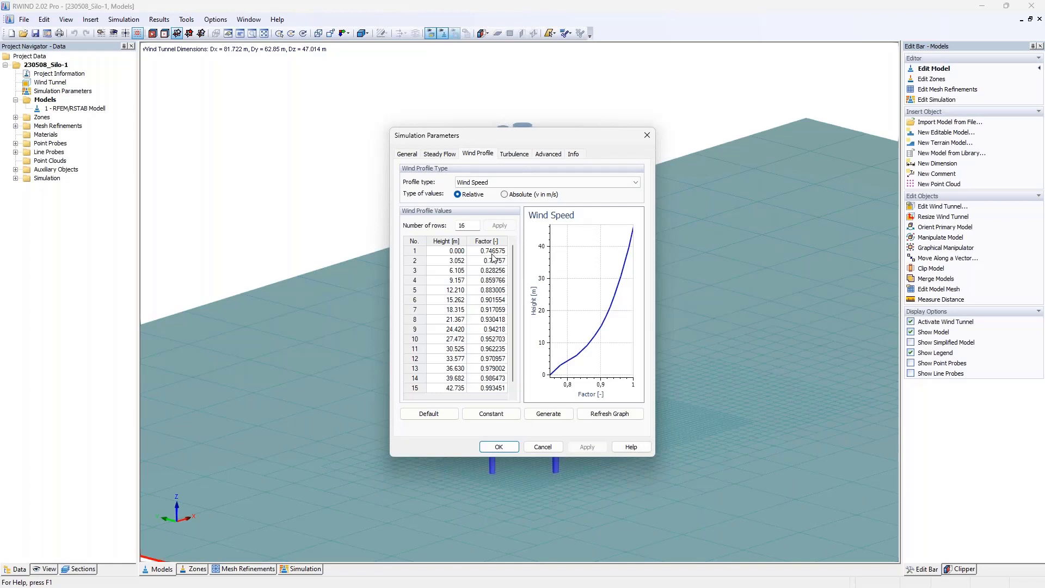
{"action": "left_click", "coordinate": [485, 183]}
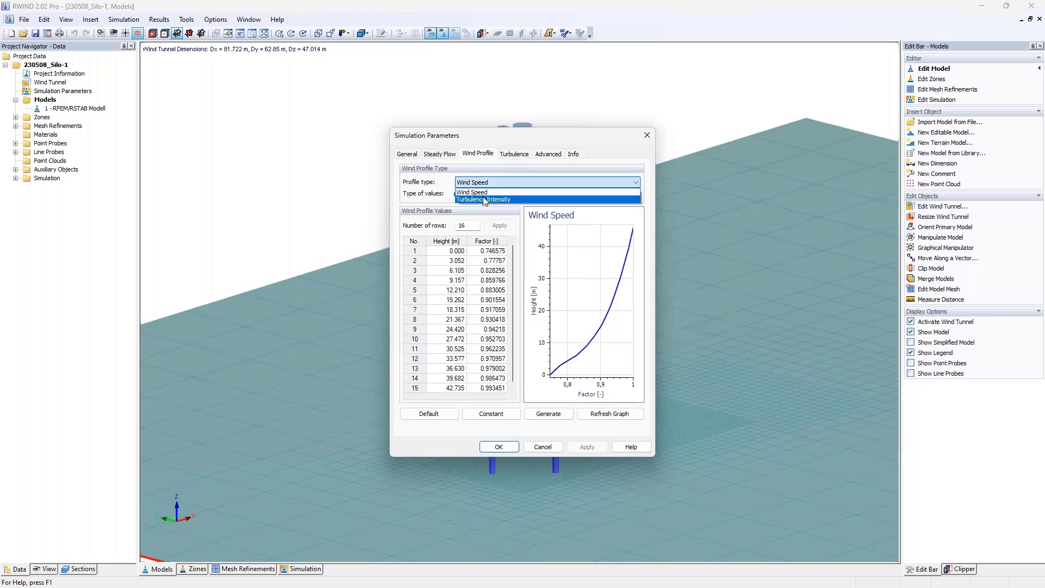
{"action": "left_click", "coordinate": [485, 201]}
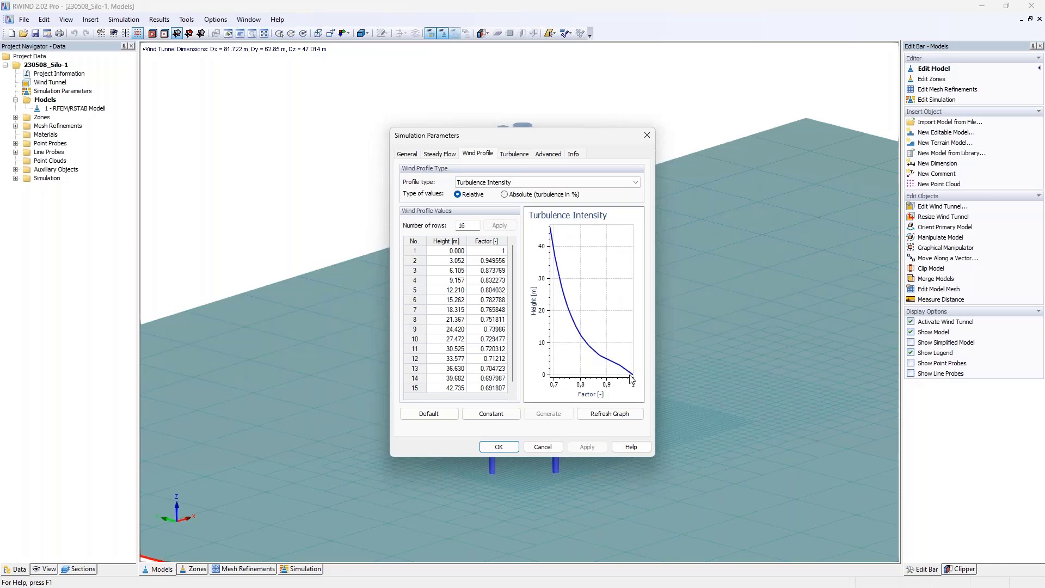
{"action": "left_click", "coordinate": [518, 155]}
{"action": "double_click", "coordinate": [539, 226]}
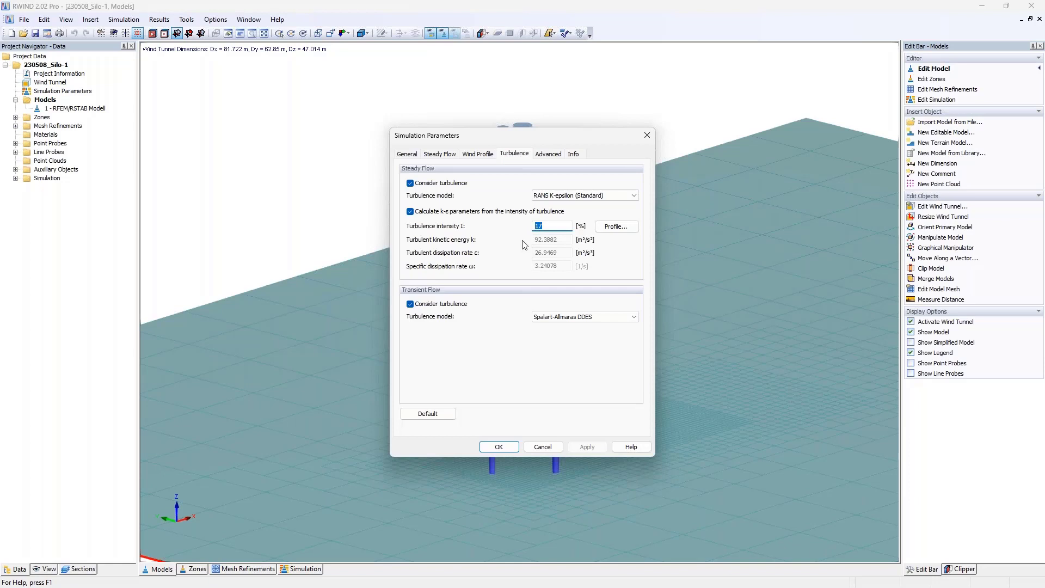
- Examine the first thirteen relative turbulence factors, show them as absolute values in %, and check the steady flow's turbulence model
{"action": "left_click", "coordinate": [478, 154]}
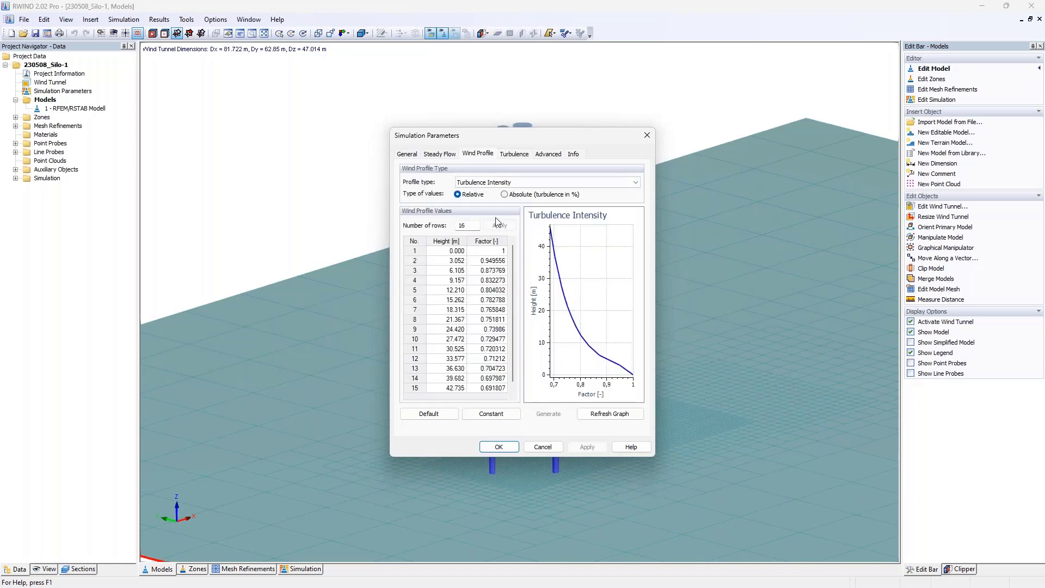
{"action": "left_click_drag", "start_coordinate": [500, 250], "coordinate": [495, 373]}
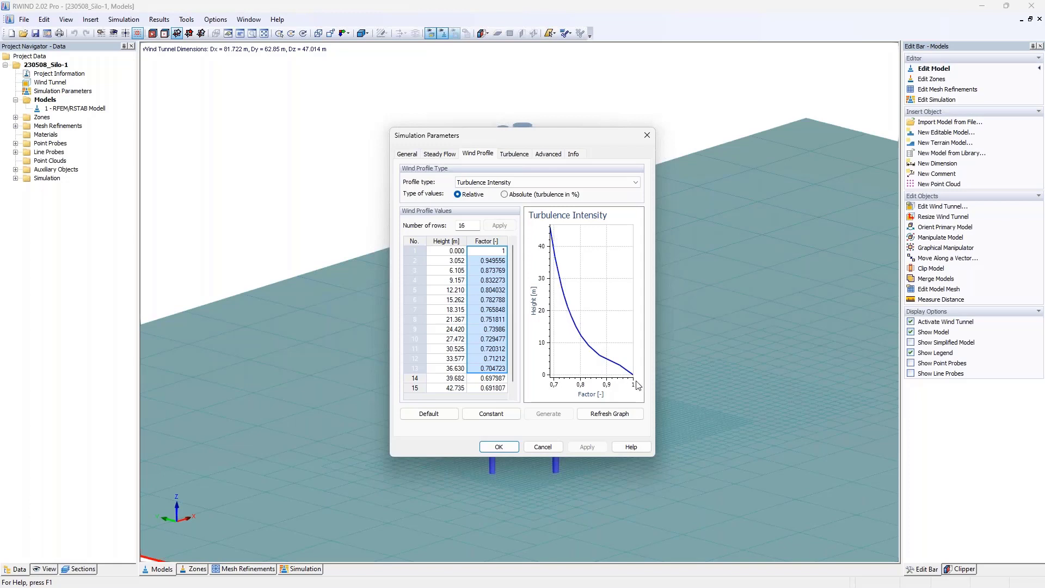
{"action": "left_click", "coordinate": [505, 195]}
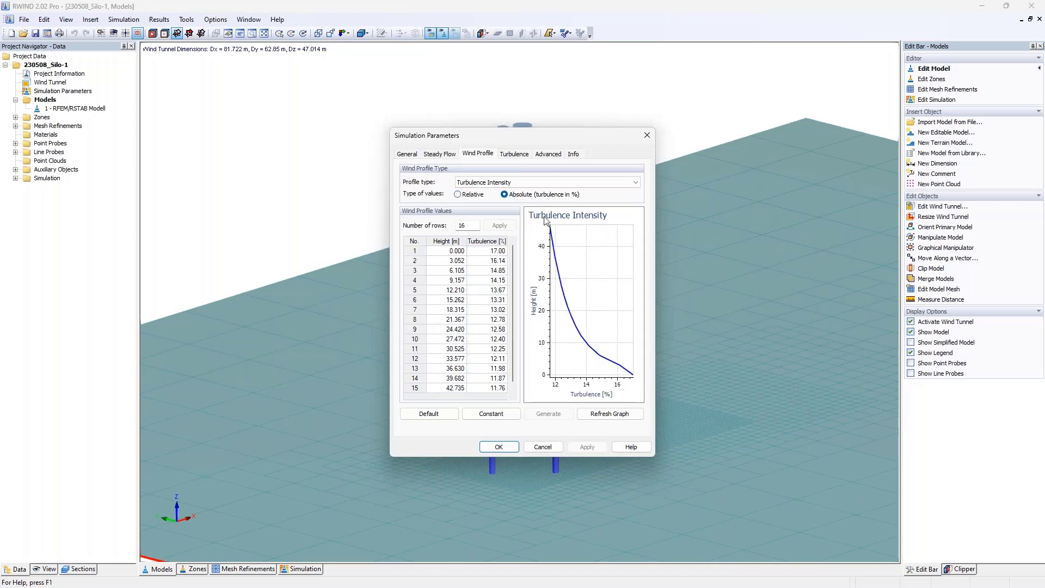
{"action": "left_click", "coordinate": [514, 154]}
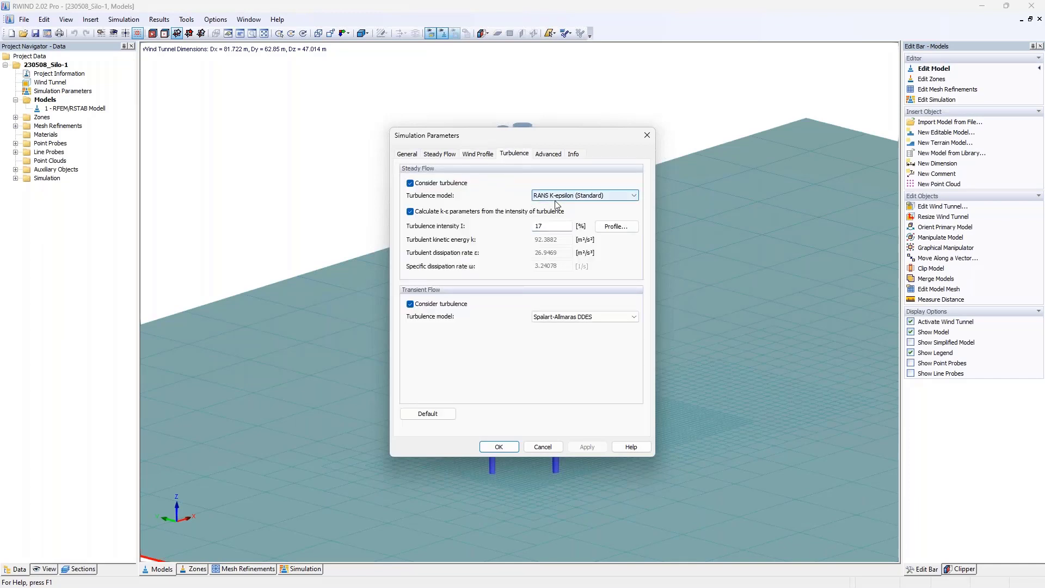
- Look over the advanced options and the simulation info's drag force sums and CPU time, and close the simulation parameters without saving
{"action": "left_click", "coordinate": [550, 154]}
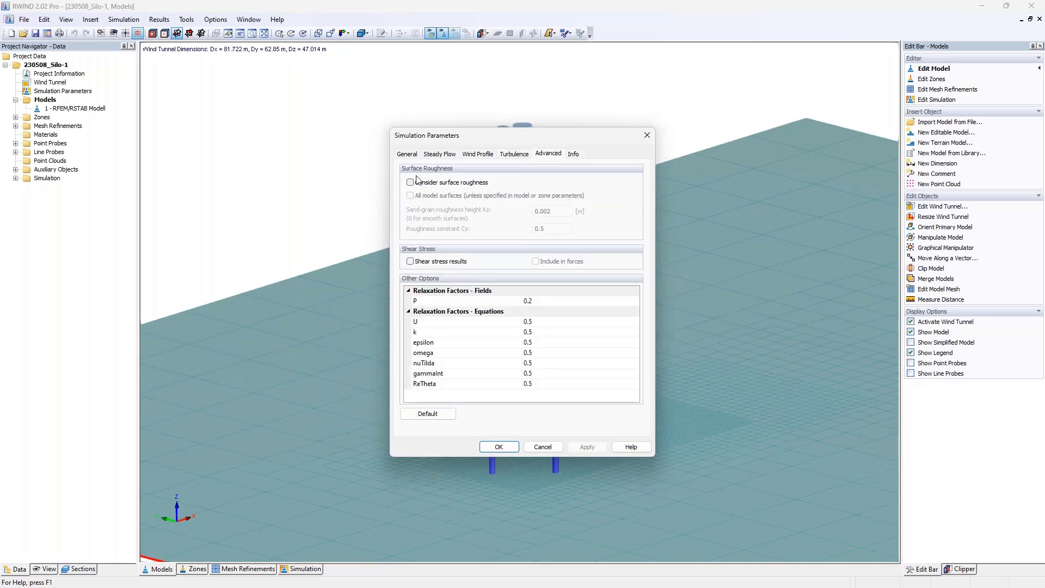
{"action": "left_click", "coordinate": [574, 154]}
{"action": "left_click_drag", "start_coordinate": [468, 317], "coordinate": [376, 246]}
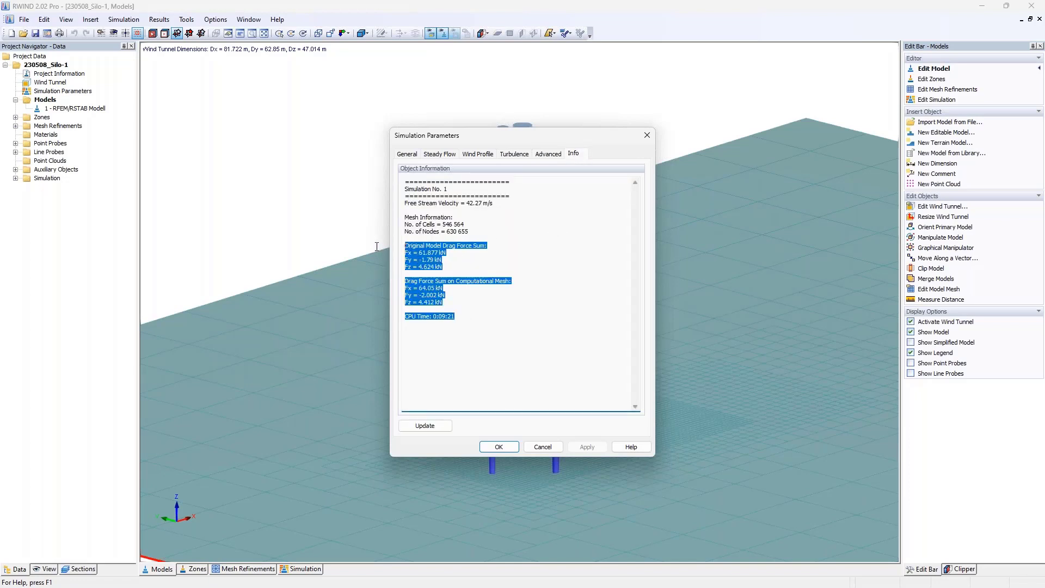
{"action": "left_click", "coordinate": [475, 290]}
{"action": "left_click_drag", "start_coordinate": [451, 317], "coordinate": [430, 318]}
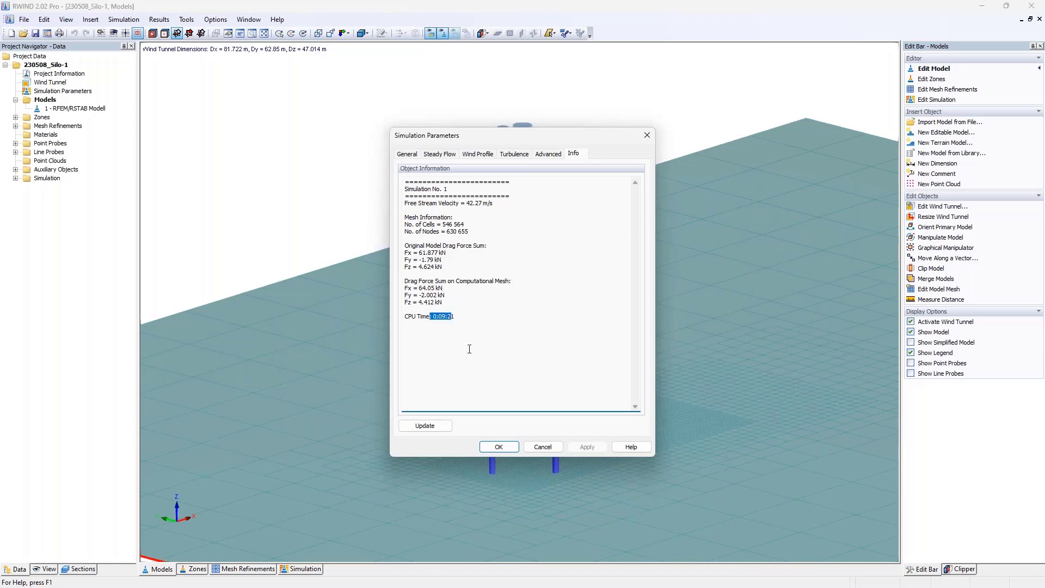
{"action": "left_click", "coordinate": [646, 135]}
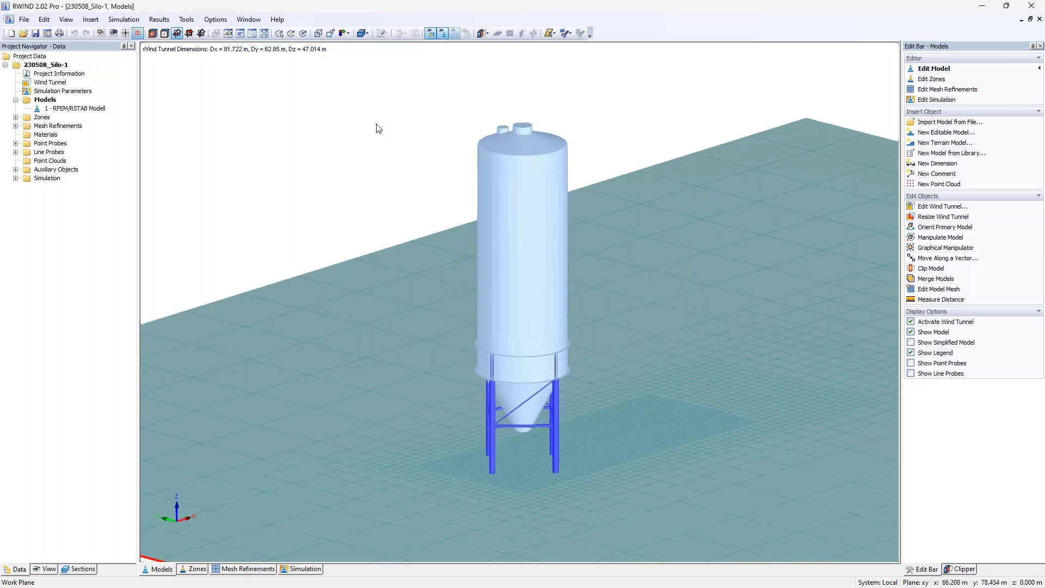
- Check the program options for parallel calculation and the number of used cores, and close them without changes
{"action": "left_click", "coordinate": [216, 20]}
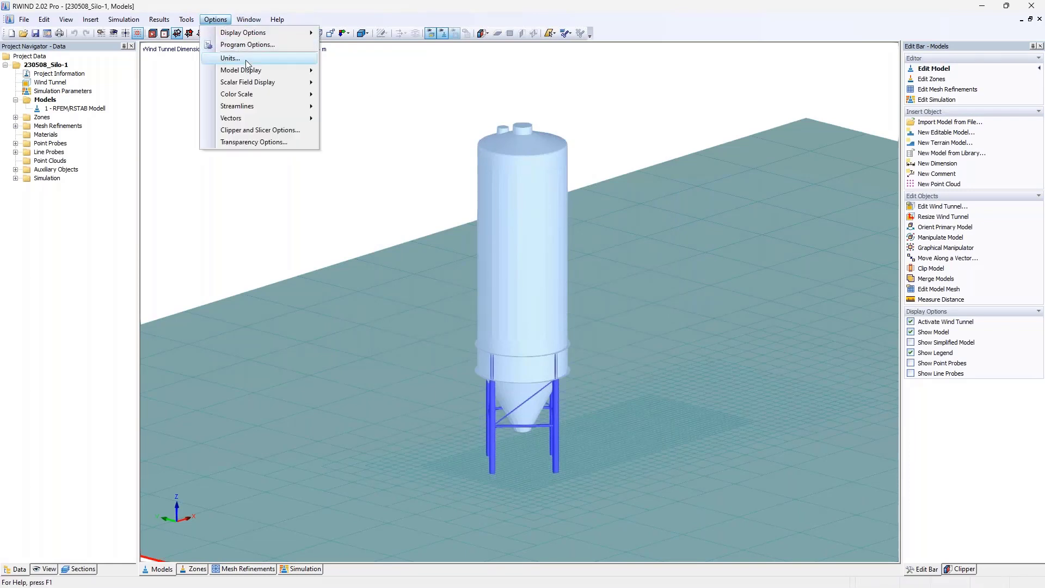
{"action": "left_click", "coordinate": [253, 47]}
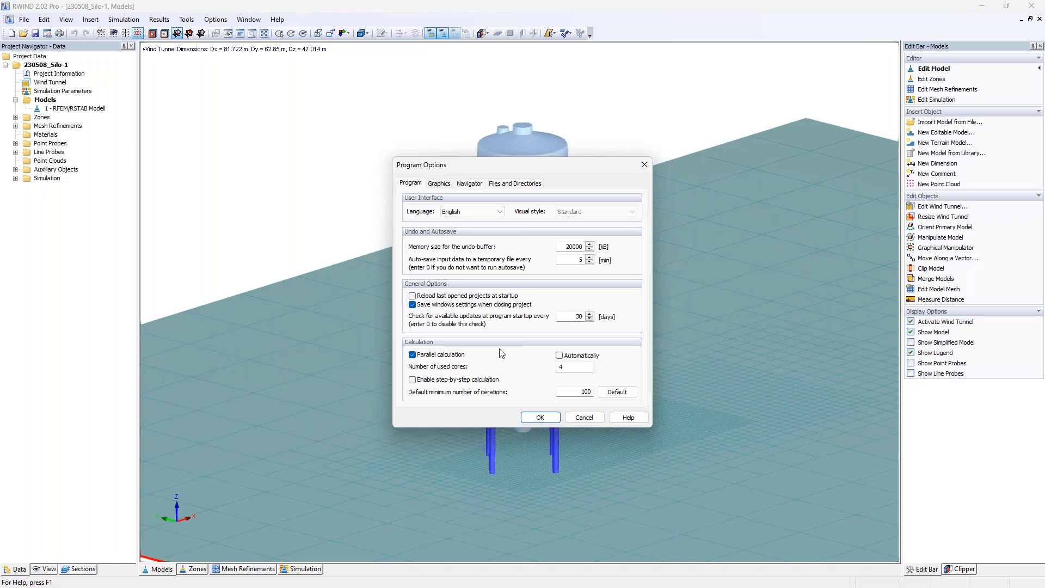
{"action": "double_click", "coordinate": [562, 367]}
{"action": "left_click", "coordinate": [578, 368]}
{"action": "double_click", "coordinate": [571, 371]}
{"action": "left_click", "coordinate": [573, 369]}
{"action": "left_click", "coordinate": [645, 170]}
- Delete all line probes and all point probes from the project
{"action": "right_click", "coordinate": [51, 153]}
{"action": "left_click", "coordinate": [96, 172]}
{"action": "left_click", "coordinate": [536, 324]}
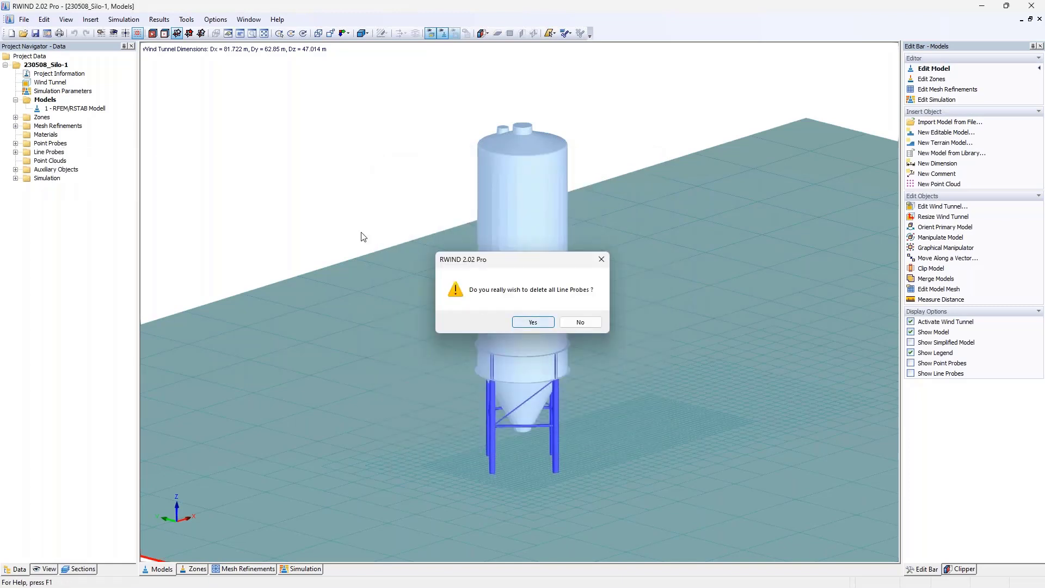
{"action": "right_click", "coordinate": [47, 143]}
{"action": "left_click", "coordinate": [93, 172]}
{"action": "left_click", "coordinate": [536, 323]}
- List the zones in the zone editor and examine zone 2's object information, highlighting its pressure and pressure coefficient values
{"action": "left_click", "coordinate": [15, 117]}
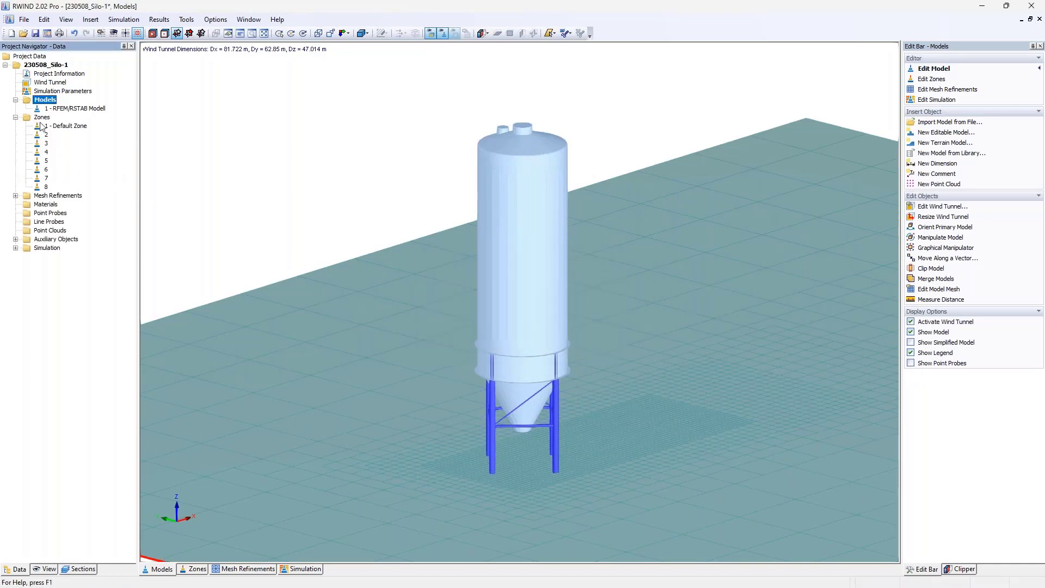
{"action": "left_click", "coordinate": [42, 118]}
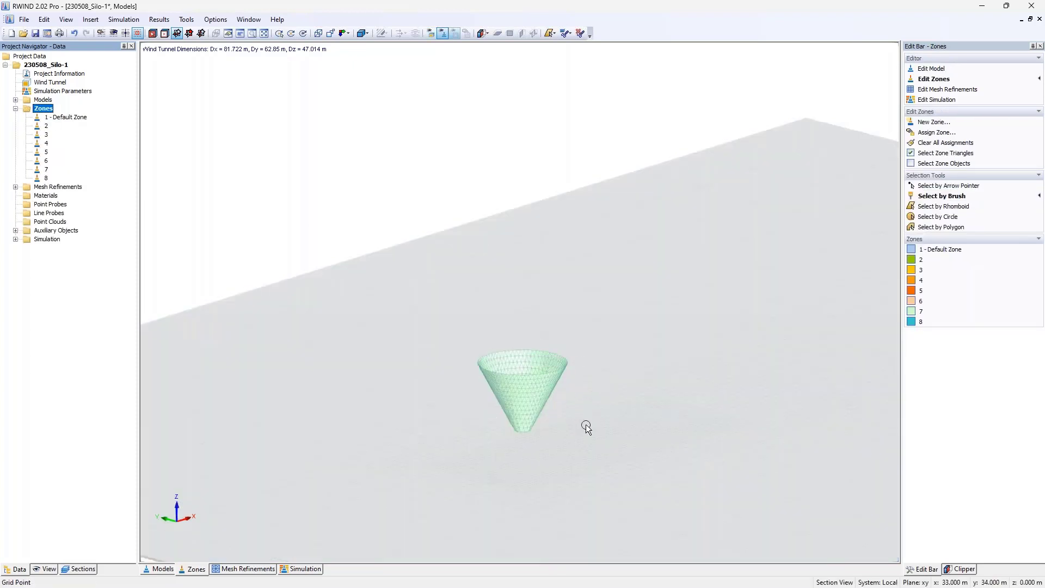
{"action": "double_click", "coordinate": [46, 126]}
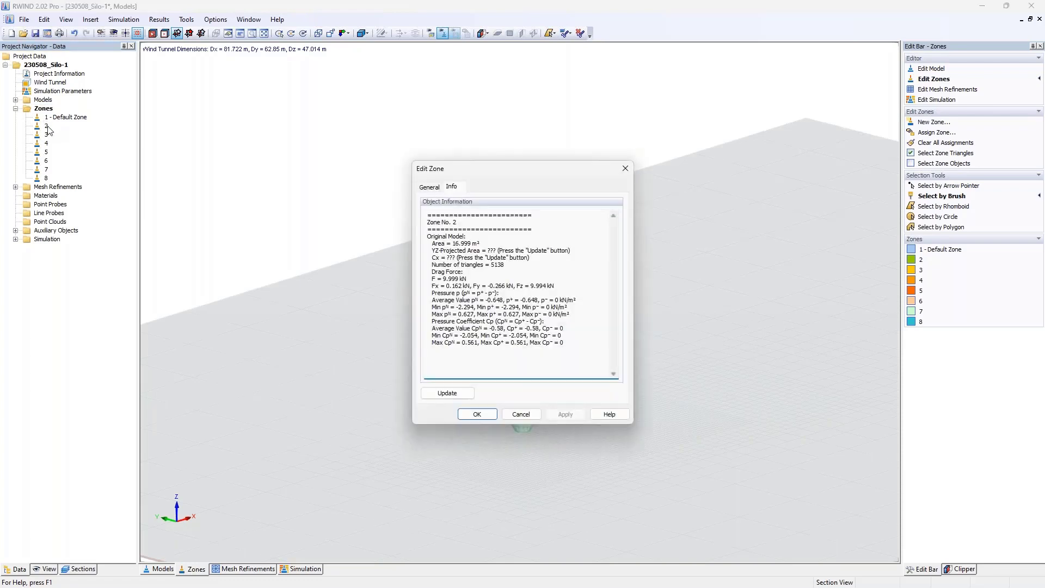
{"action": "left_click_drag", "start_coordinate": [574, 343], "coordinate": [427, 293]}
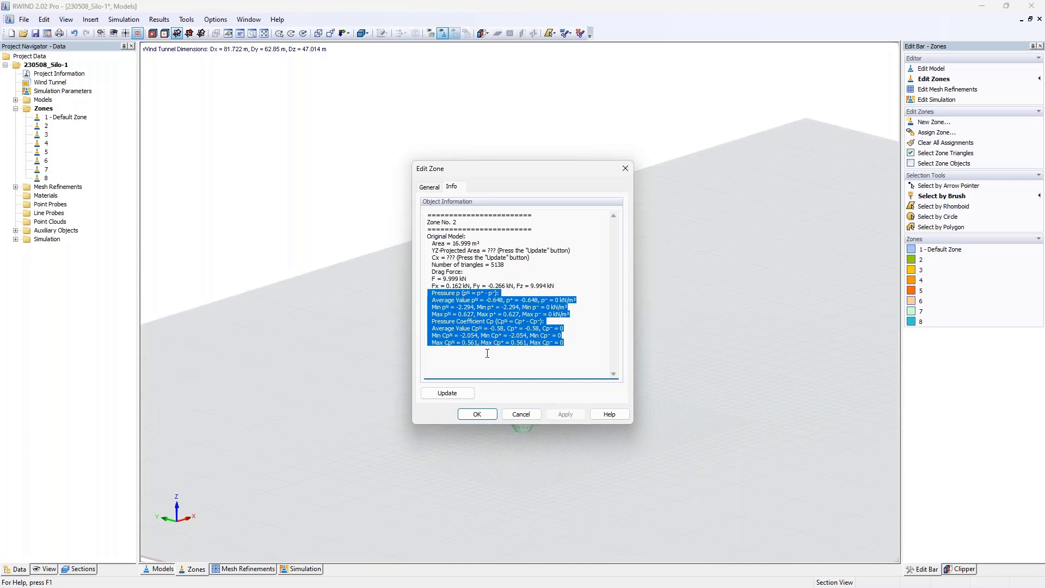
{"action": "left_click", "coordinate": [575, 339]}
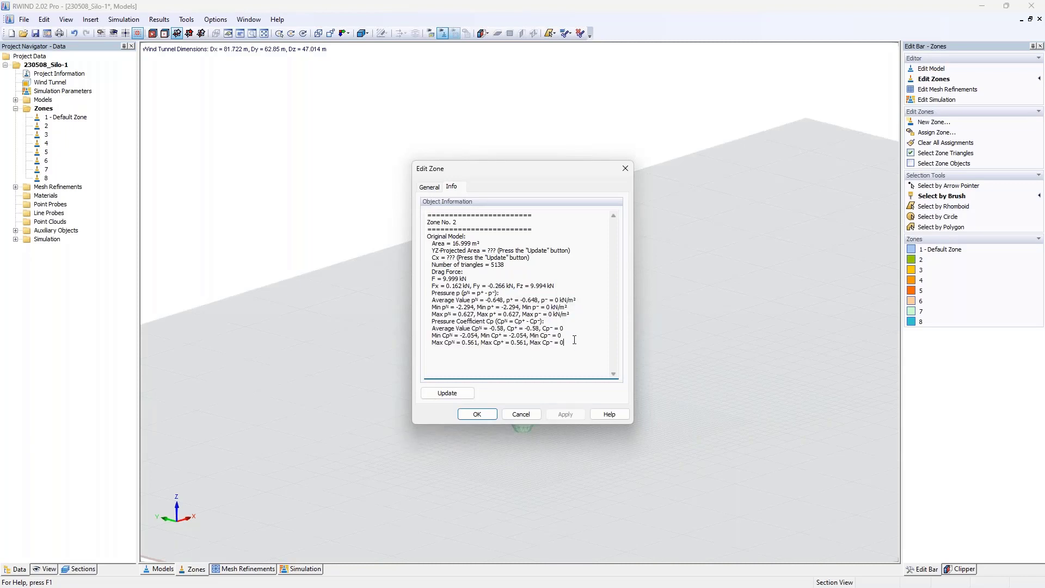
{"action": "left_click", "coordinate": [625, 168]}
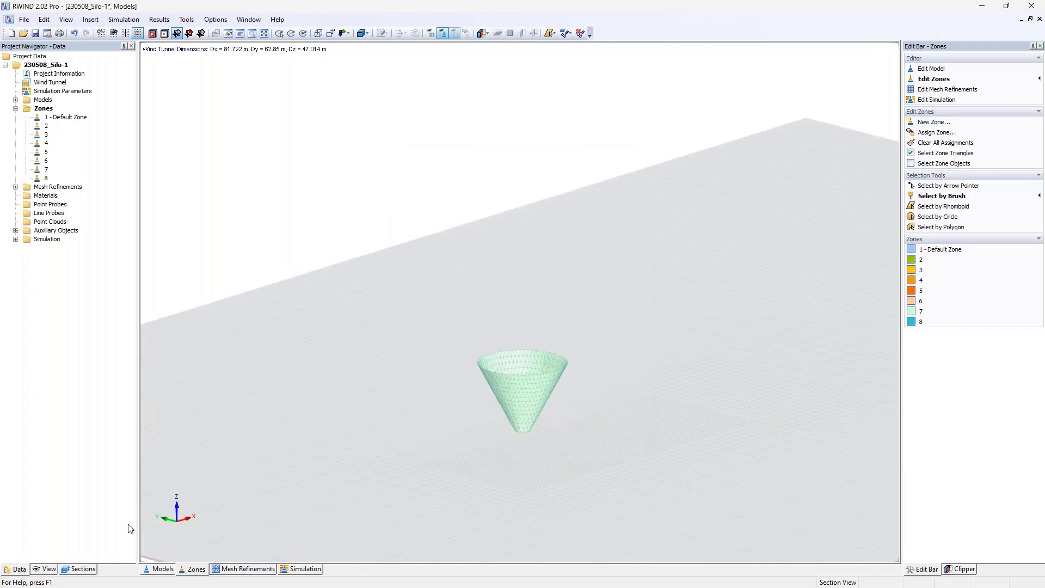
- Display the whole mesh of the silo with all its zones instead of only the cone section
{"action": "left_click", "coordinate": [80, 569]}
{"action": "left_click", "coordinate": [25, 129]}
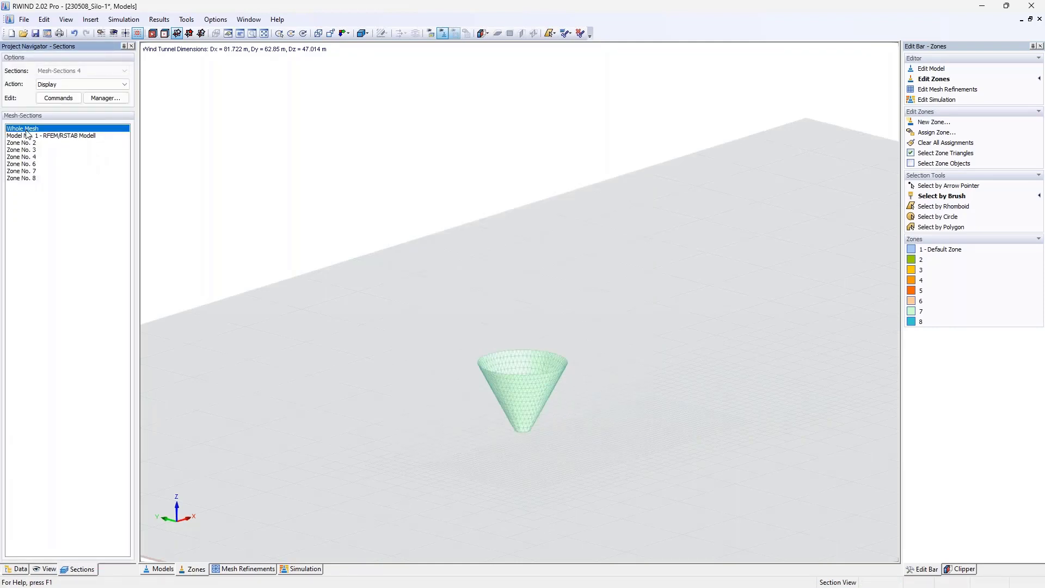
{"action": "left_click", "coordinate": [18, 569]}
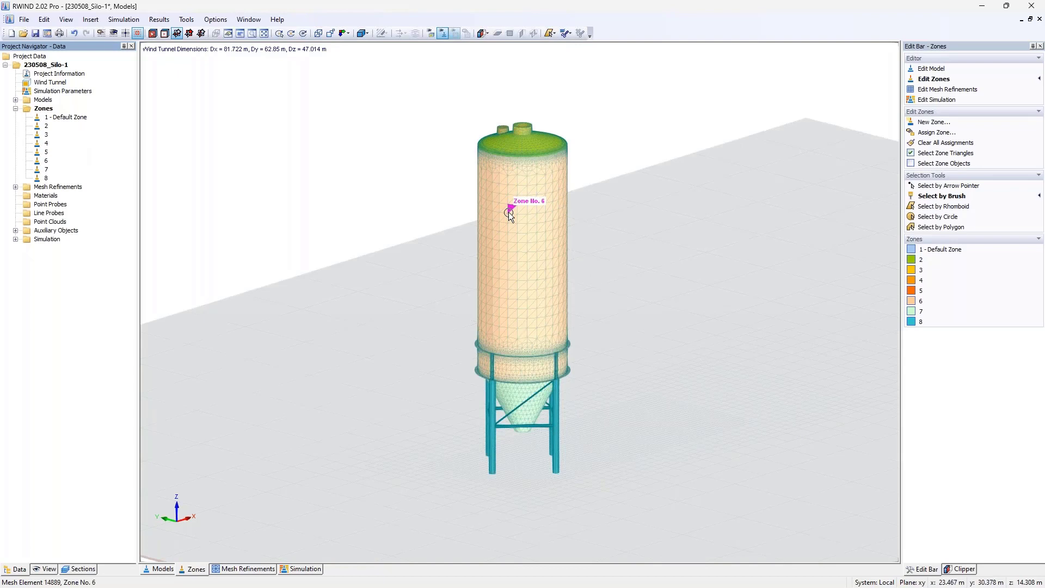
- Review zone 2's general settings for material, mesh refinement and load factor, and close them without changes
{"action": "left_click", "coordinate": [46, 127]}
{"action": "double_click", "coordinate": [45, 127]}
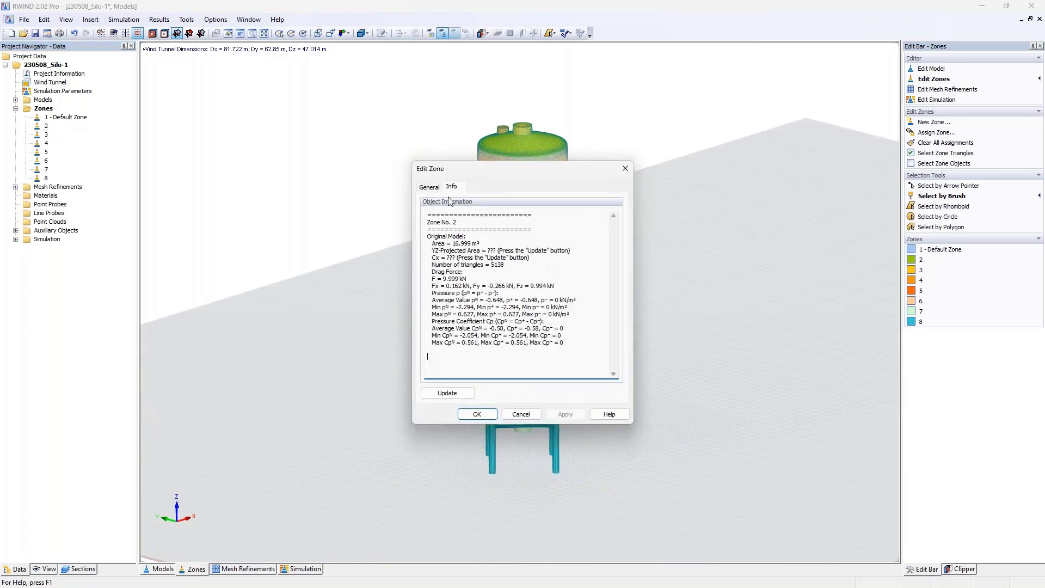
{"action": "left_click", "coordinate": [430, 186]}
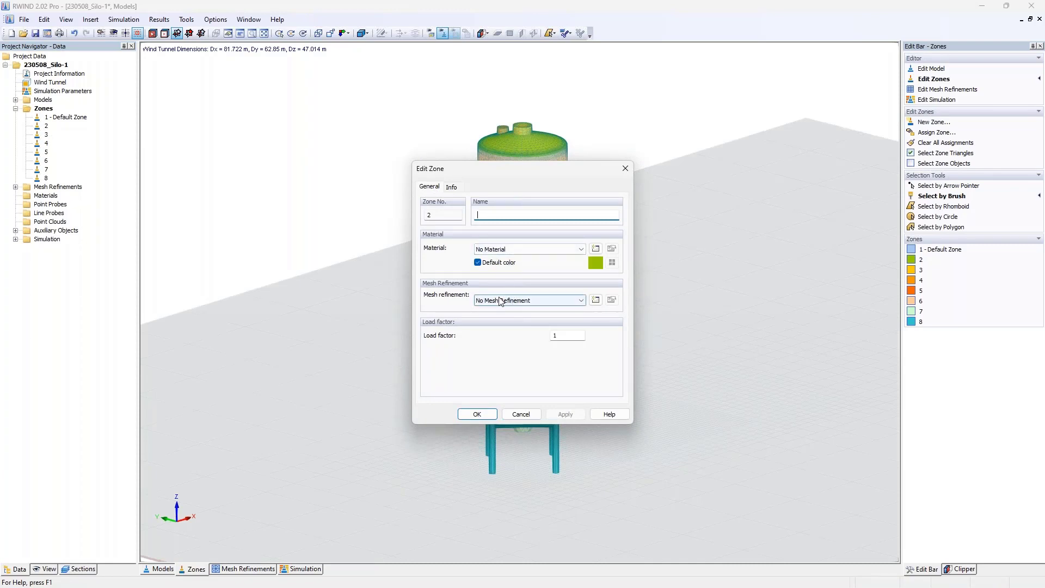
{"action": "left_click_drag", "start_coordinate": [559, 335], "coordinate": [522, 338]}
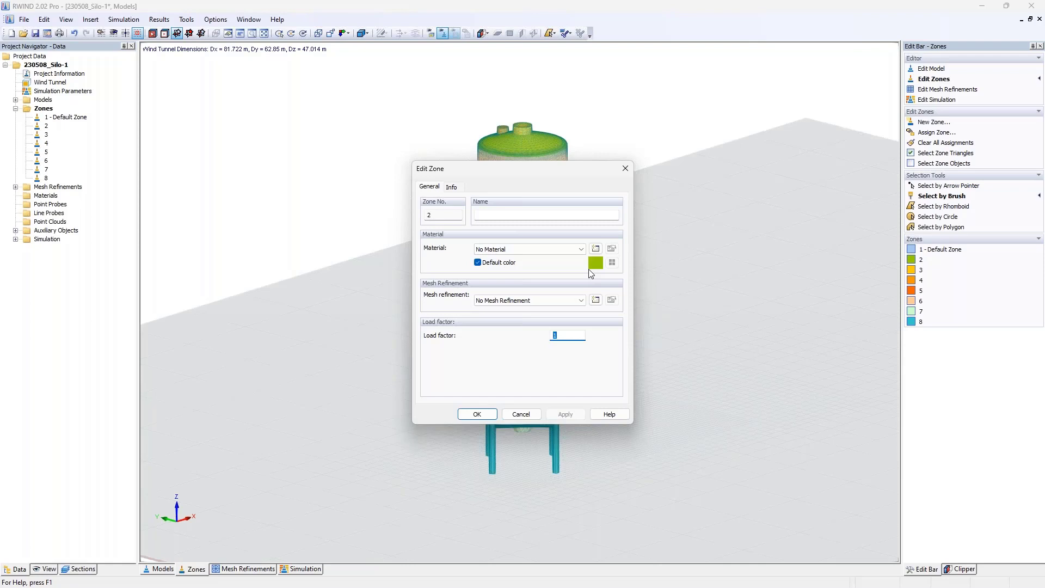
{"action": "left_click", "coordinate": [630, 169]}
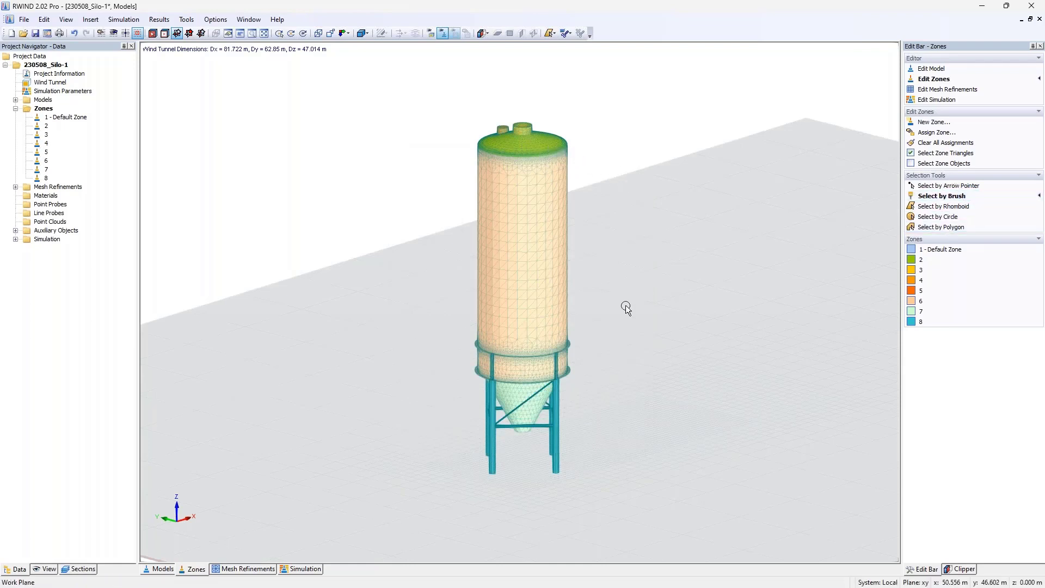
- Delete all user-defined zones of the silo model from the model editor
{"action": "middle_click_drag", "start_coordinate": [621, 312], "coordinate": [497, 305], "text": "ctrl"}
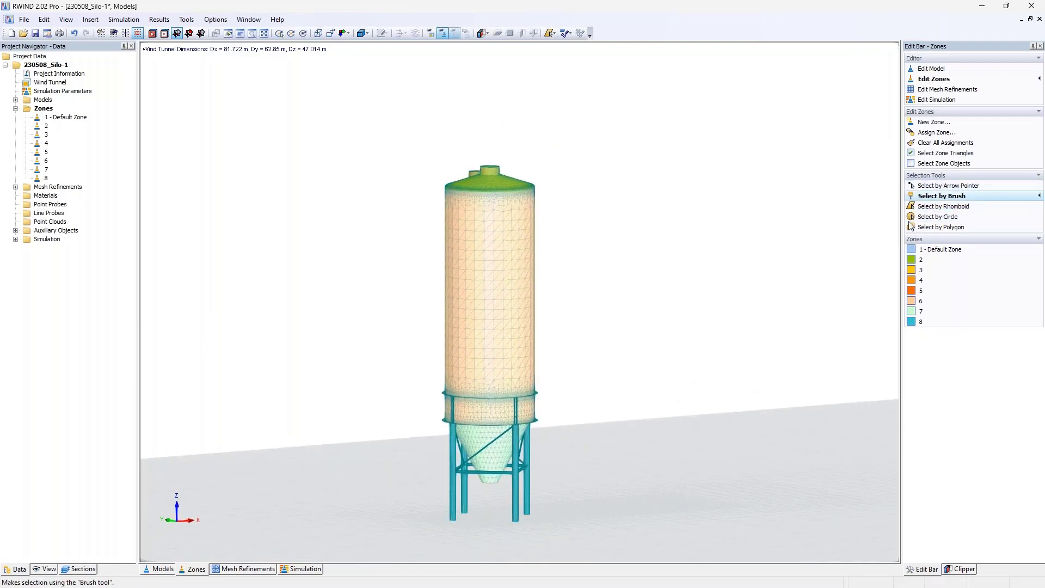
{"action": "left_click", "coordinate": [159, 569]}
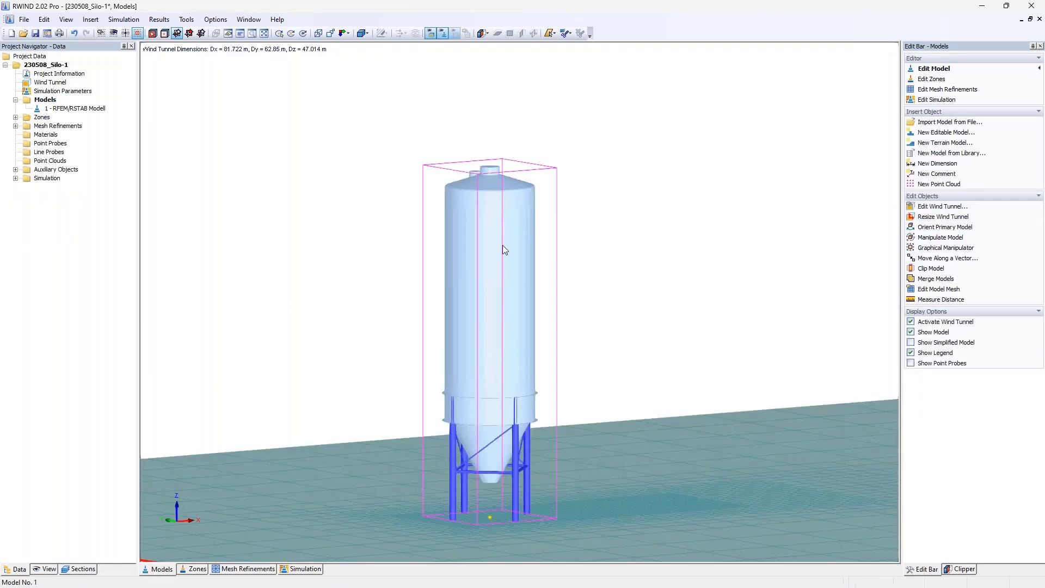
{"action": "left_click", "coordinate": [16, 117]}
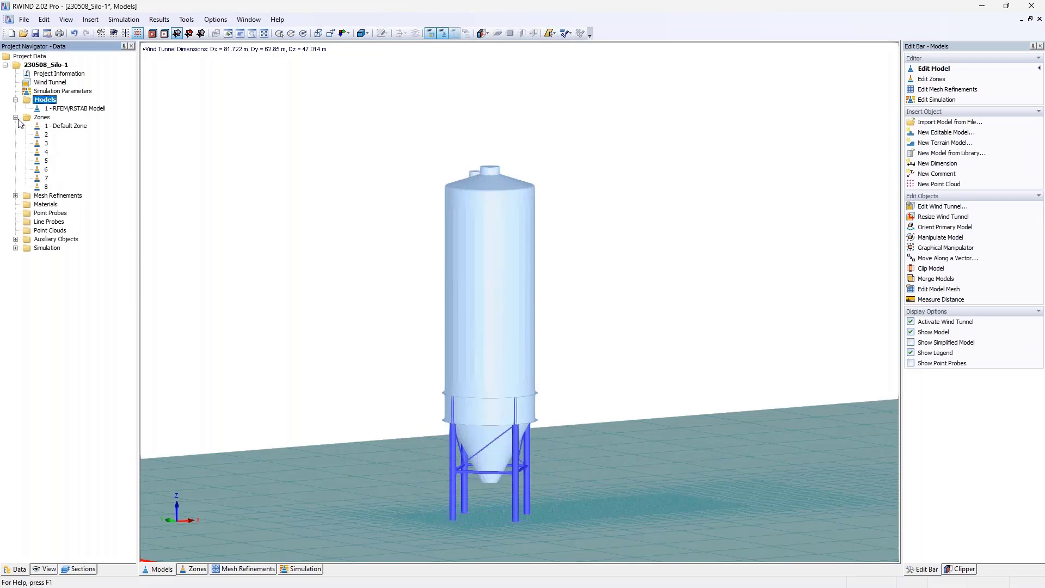
{"action": "right_click", "coordinate": [41, 117]}
{"action": "left_click", "coordinate": [82, 147]}
{"action": "left_click", "coordinate": [524, 322]}
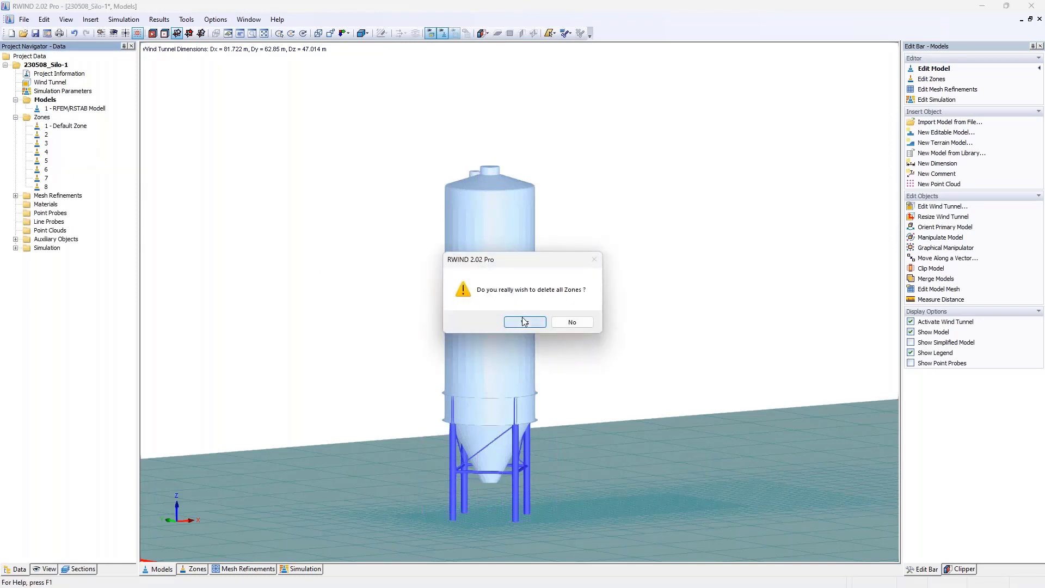
{"action": "left_click", "coordinate": [561, 326]}
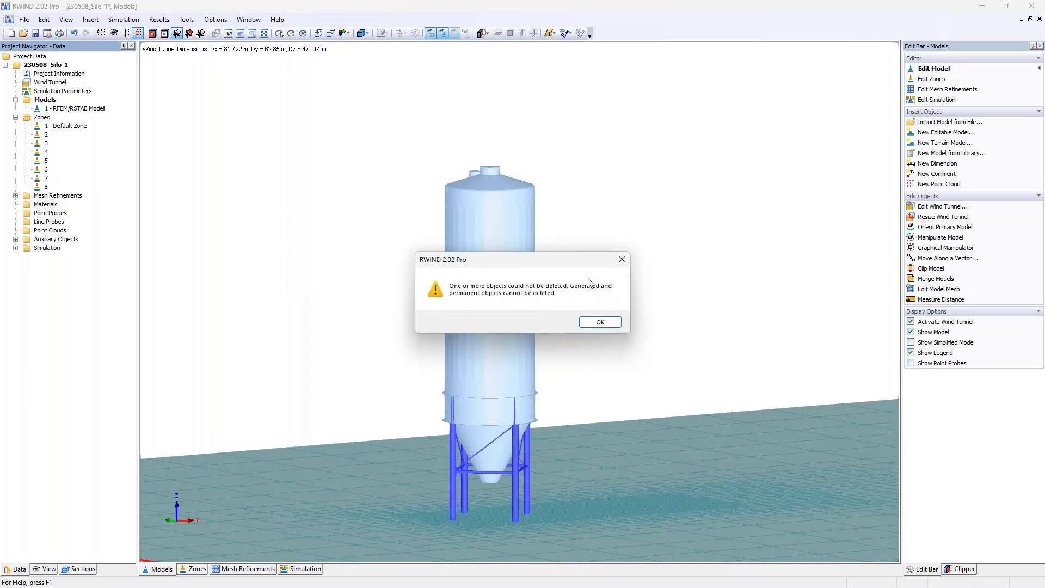
{"action": "left_click", "coordinate": [603, 323]}
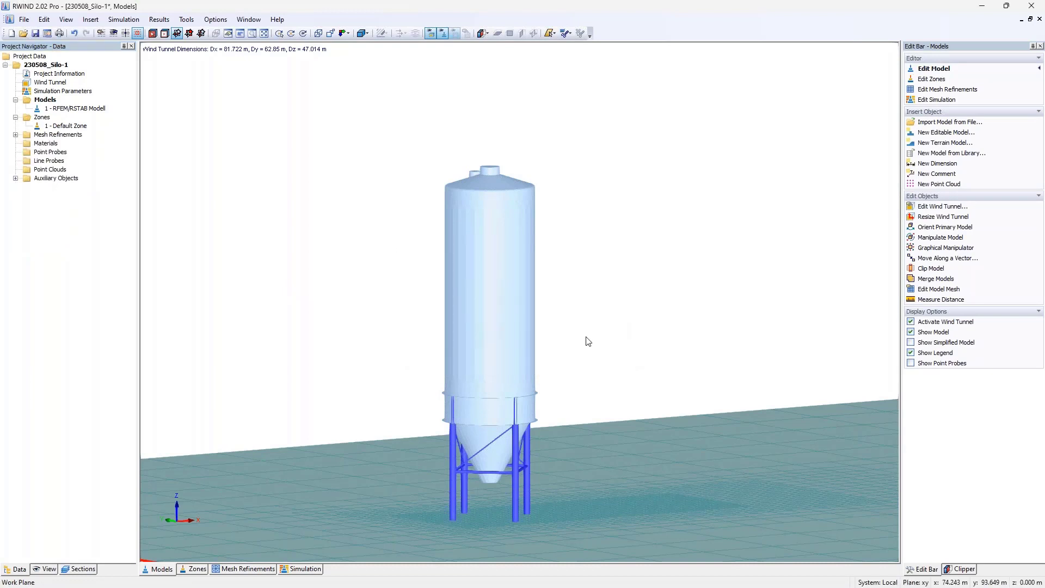
- Create new zones 2 and 3 in the zone editor, keeping no material, no mesh refinement and a load factor of 1
{"action": "left_click", "coordinate": [206, 569]}
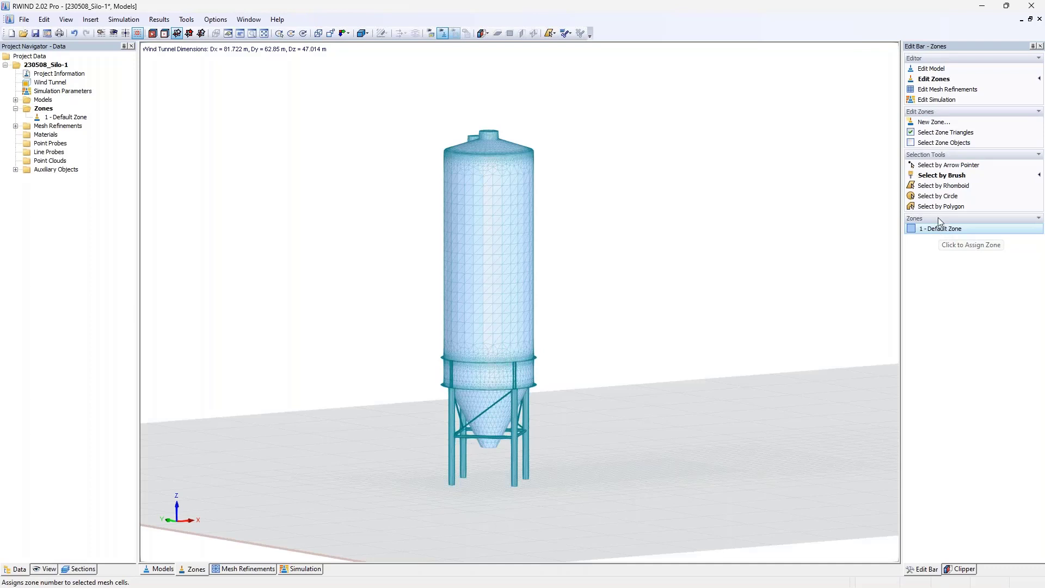
{"action": "left_click", "coordinate": [934, 122]}
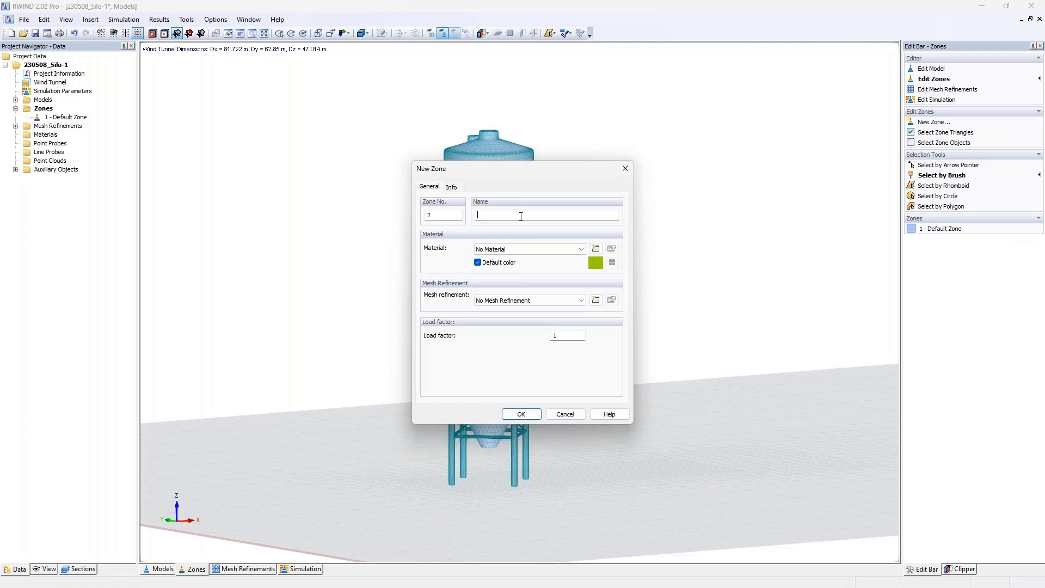
{"action": "left_click", "coordinate": [521, 414]}
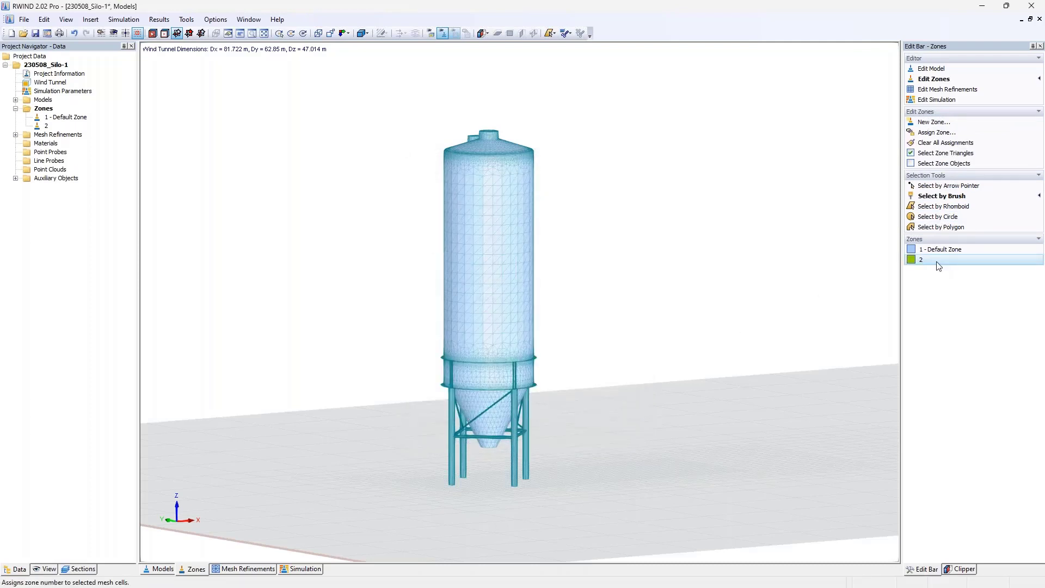
{"action": "left_click", "coordinate": [933, 122]}
{"action": "left_click", "coordinate": [521, 413]}
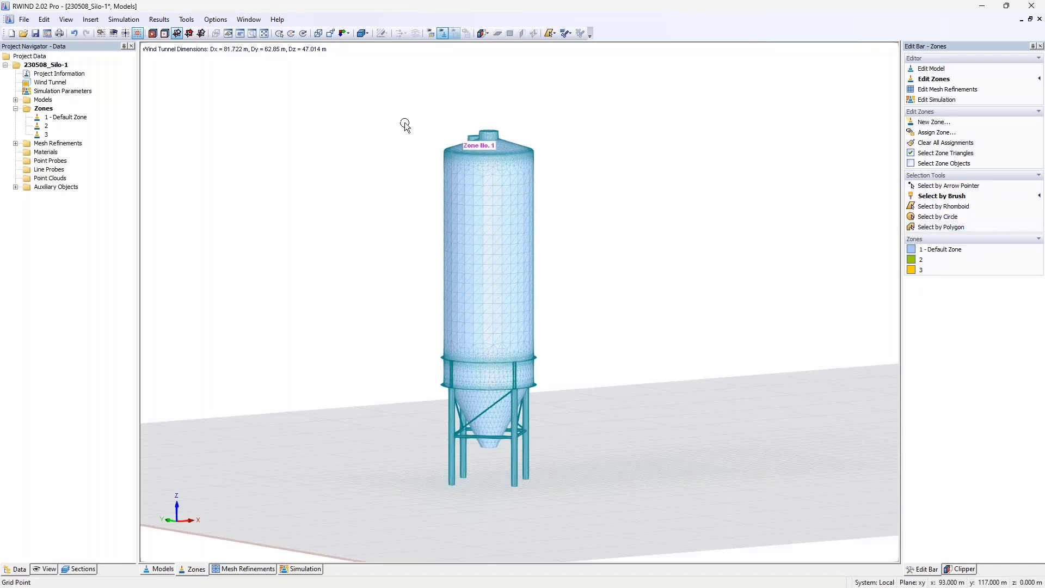
- View the silo in X-direction and assign zone 2 to part of the central roof cylinder with the brush selection
{"action": "left_click", "coordinate": [347, 33]}
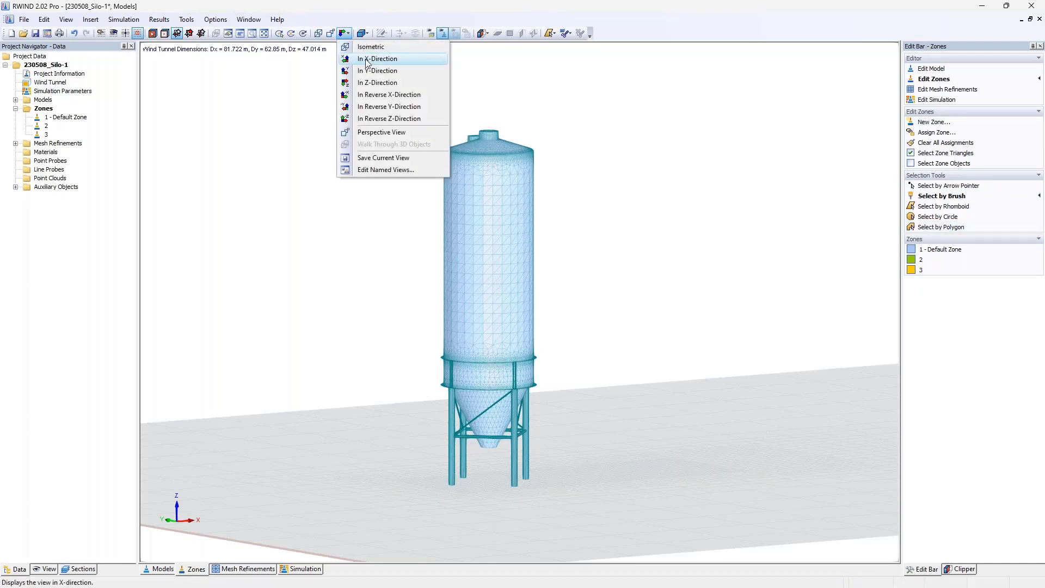
{"action": "left_click", "coordinate": [381, 59]}
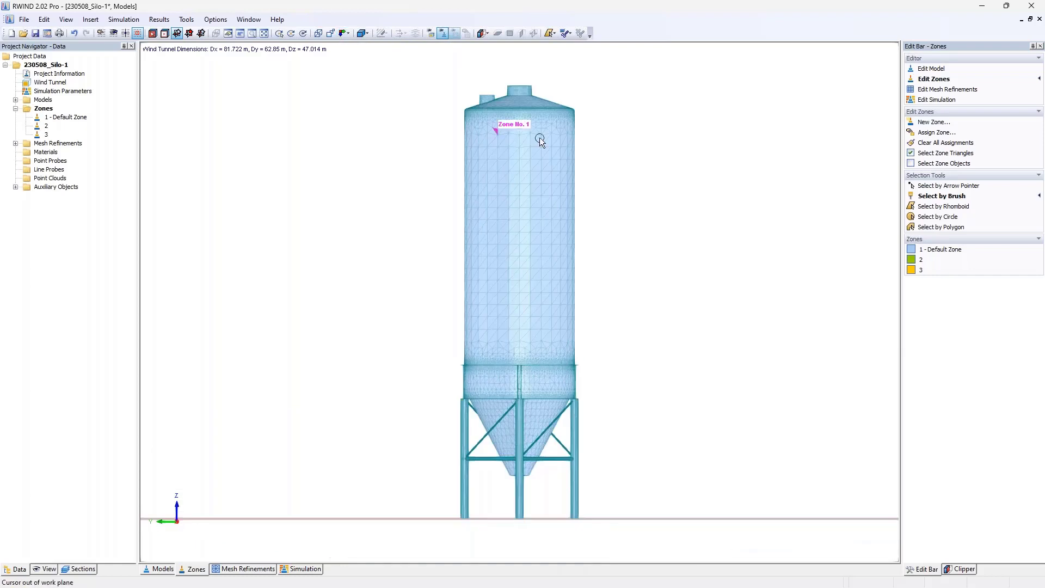
{"action": "scroll", "coordinate": [527, 85], "scroll_direction": "up", "scroll_amount": 8}
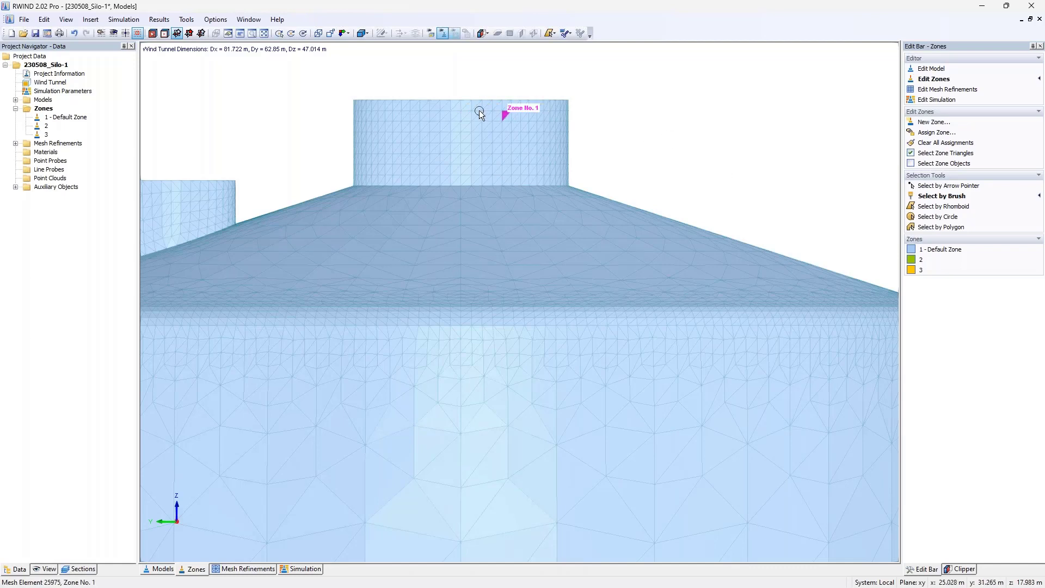
{"action": "left_click", "coordinate": [921, 261]}
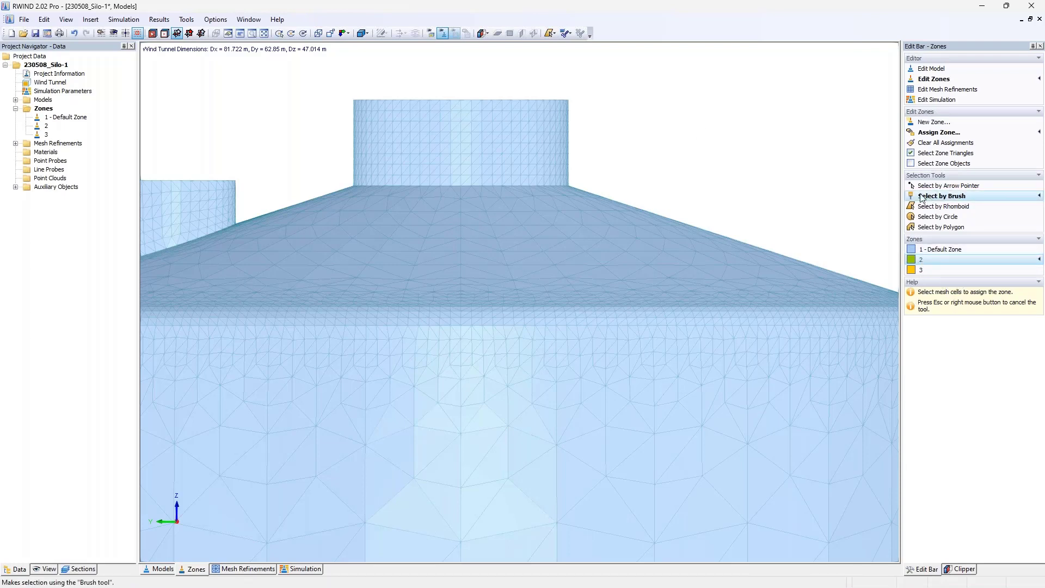
{"action": "mouse_move", "coordinate": [399, 100]}
{"action": "left_mouse_down"}
{"action": "mouse_move", "coordinate": [504, 109]}
{"action": "mouse_move", "coordinate": [409, 112]}
{"action": "mouse_move", "coordinate": [442, 119]}
{"action": "mouse_move", "coordinate": [415, 129]}
{"action": "mouse_move", "coordinate": [441, 142]}
{"action": "mouse_move", "coordinate": [426, 159]}
{"action": "mouse_move", "coordinate": [492, 173]}
{"action": "mouse_move", "coordinate": [467, 156]}
{"action": "mouse_move", "coordinate": [539, 143]}
{"action": "left_mouse_up"}
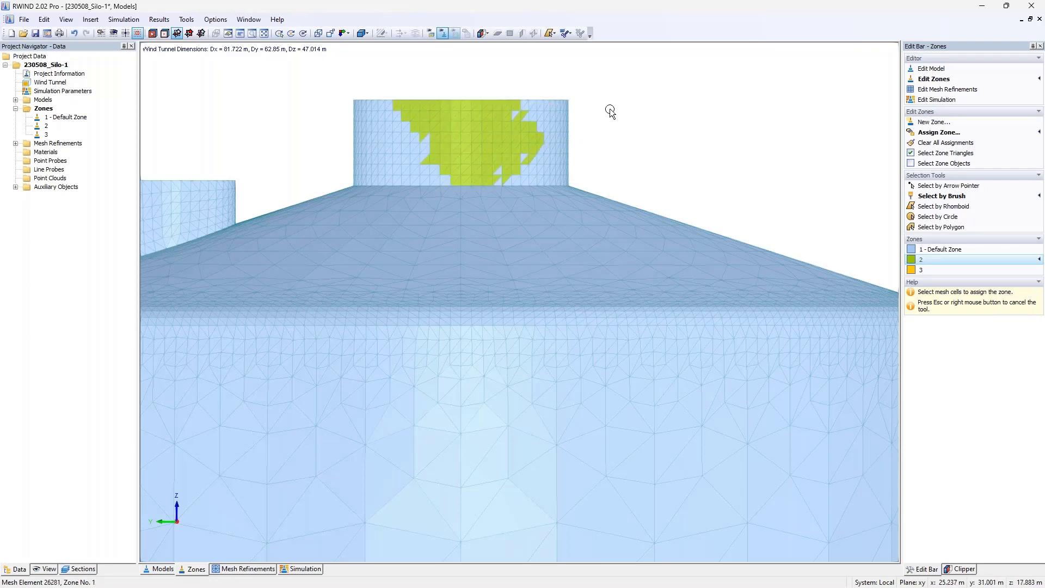
{"action": "key", "text": "Escape"}
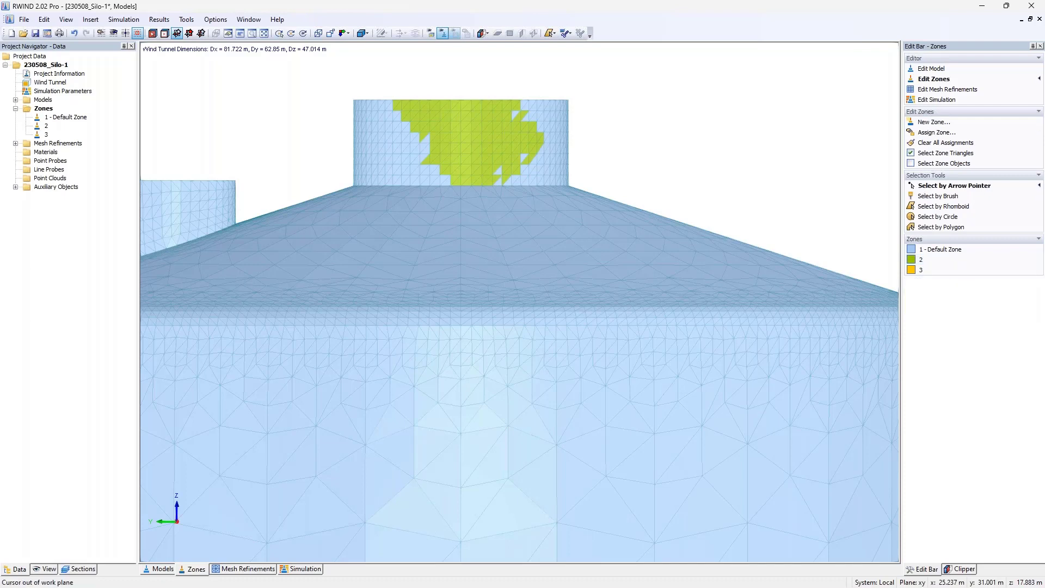
- Assign zone 2 to the entire central roof cylinder with the rhomboid selection and leave the tool
{"action": "left_click", "coordinate": [935, 259]}
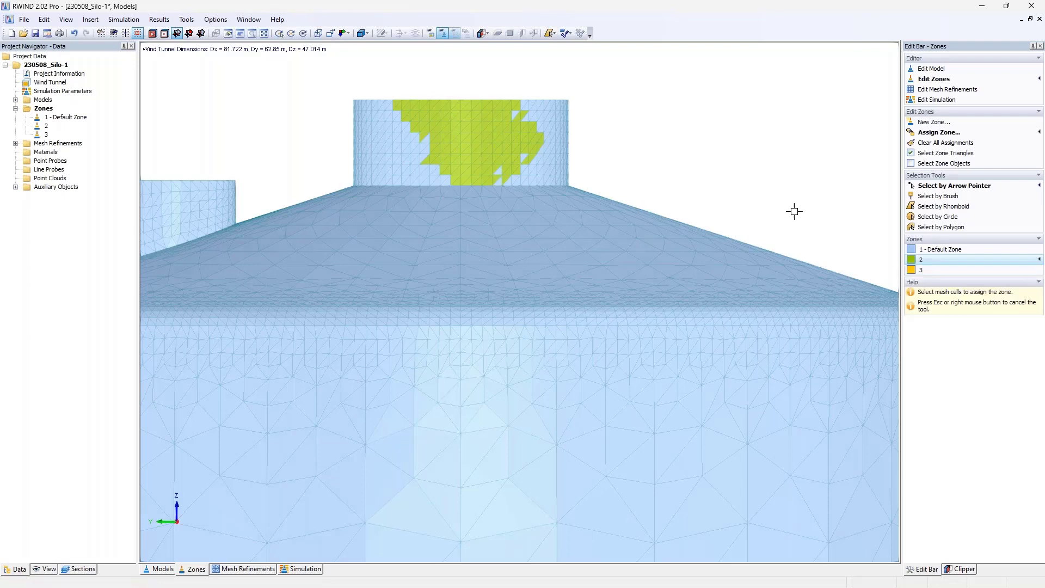
{"action": "left_click", "coordinate": [920, 209]}
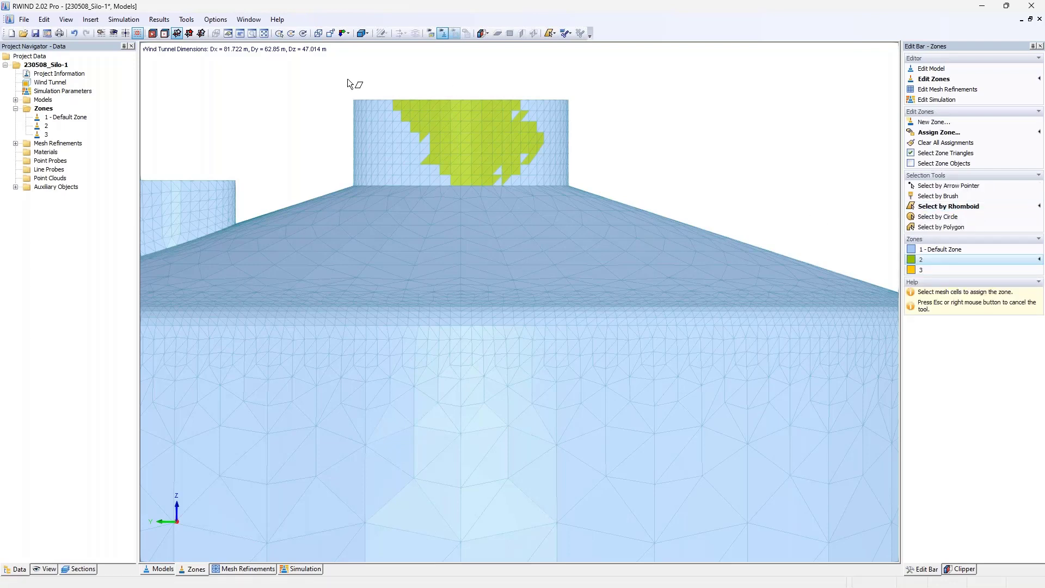
{"action": "left_click", "coordinate": [328, 83]}
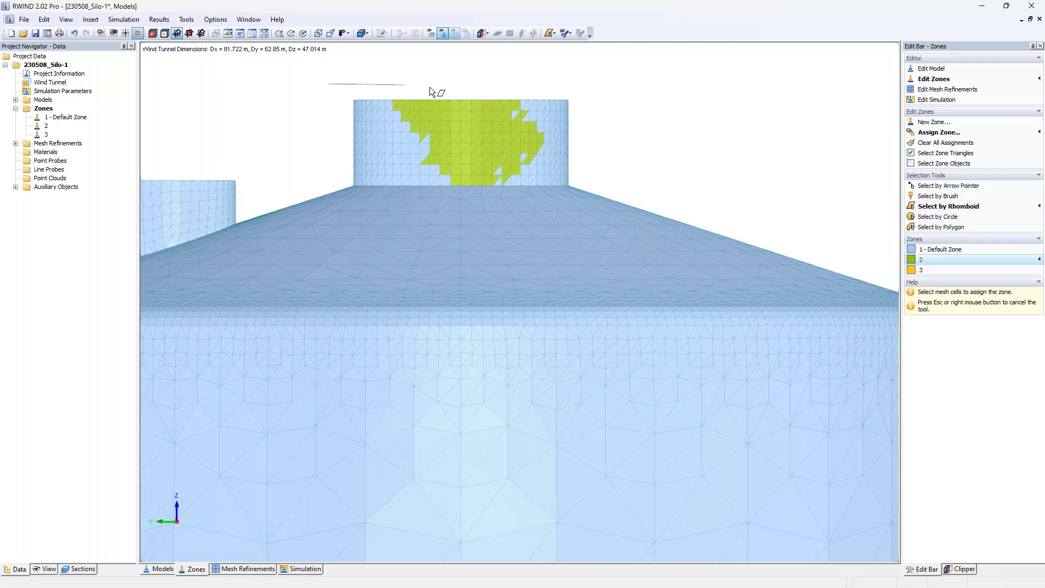
{"action": "left_click", "coordinate": [609, 84]}
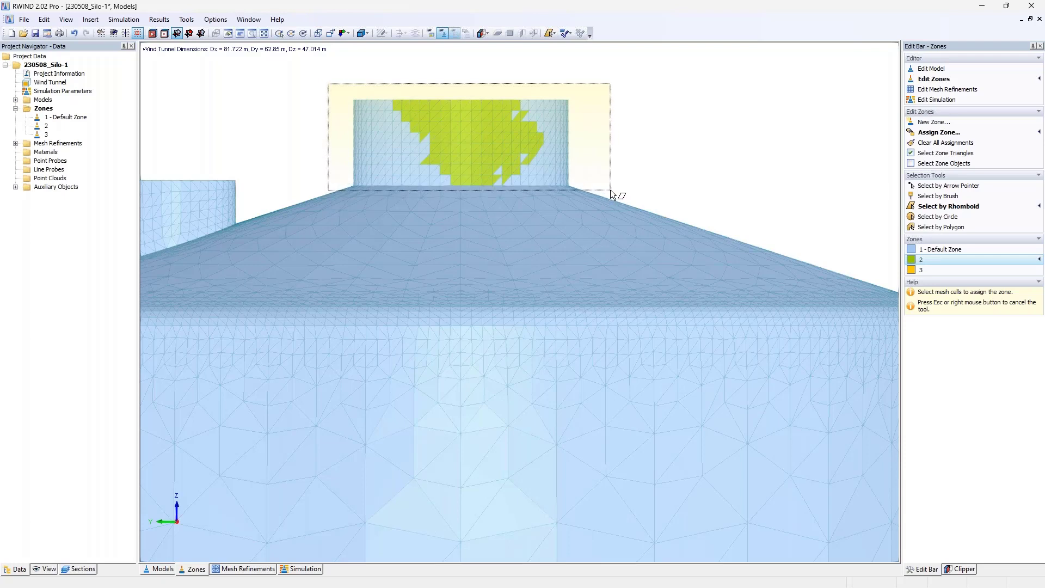
{"action": "left_click", "coordinate": [611, 190]}
{"action": "middle_click_drag", "start_coordinate": [609, 130], "coordinate": [588, 188], "text": "ctrl"}
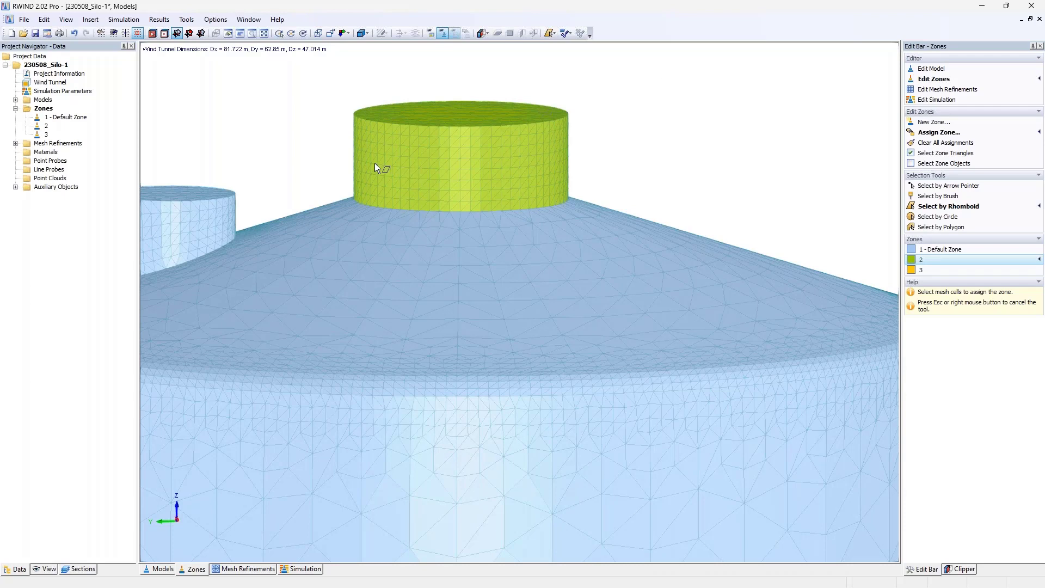
{"action": "middle_click_drag", "start_coordinate": [368, 162], "coordinate": [371, 183], "text": "ctrl"}
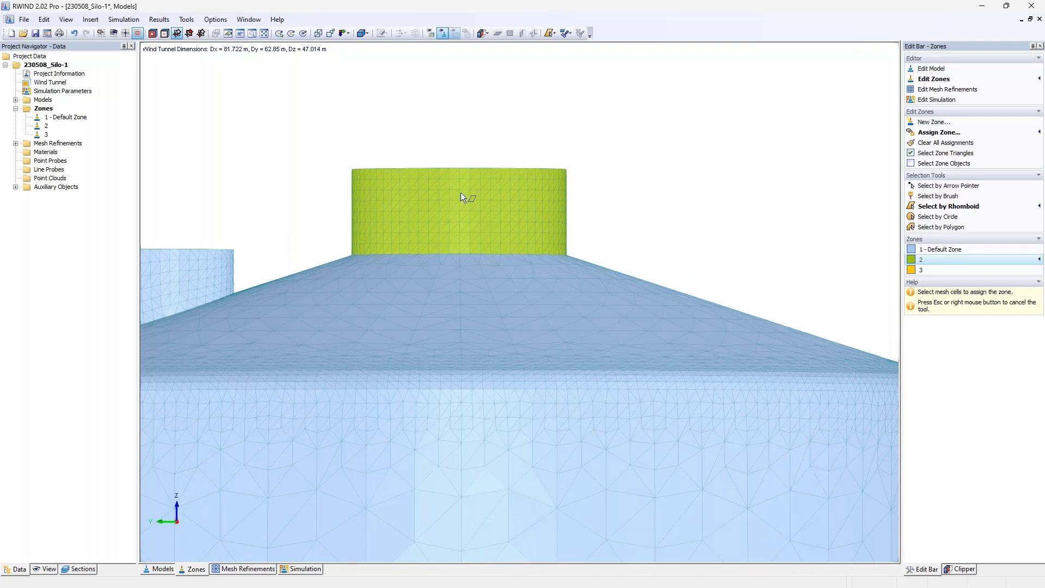
{"action": "key", "text": "Escape"}
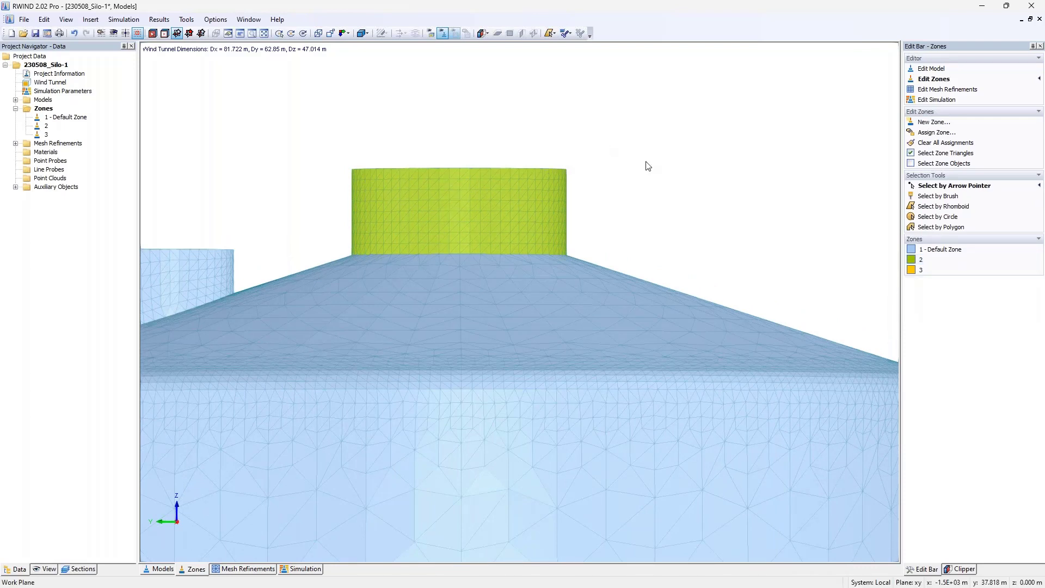
- Display only the zone 1 mesh section of the silo, hiding the central roof cylinder
{"action": "scroll", "coordinate": [662, 174], "scroll_direction": "down", "scroll_amount": 2}
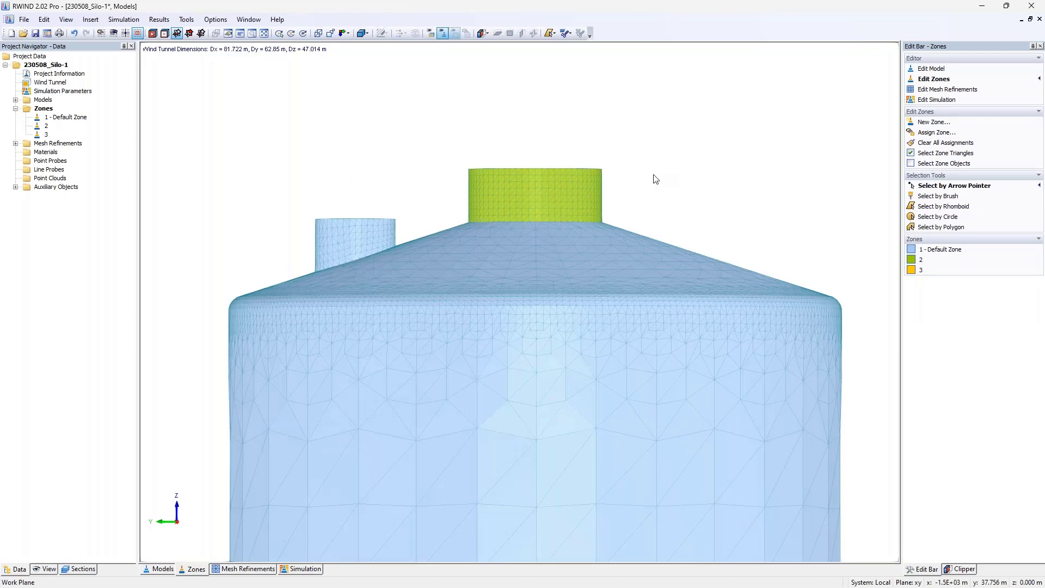
{"action": "left_click", "coordinate": [80, 568]}
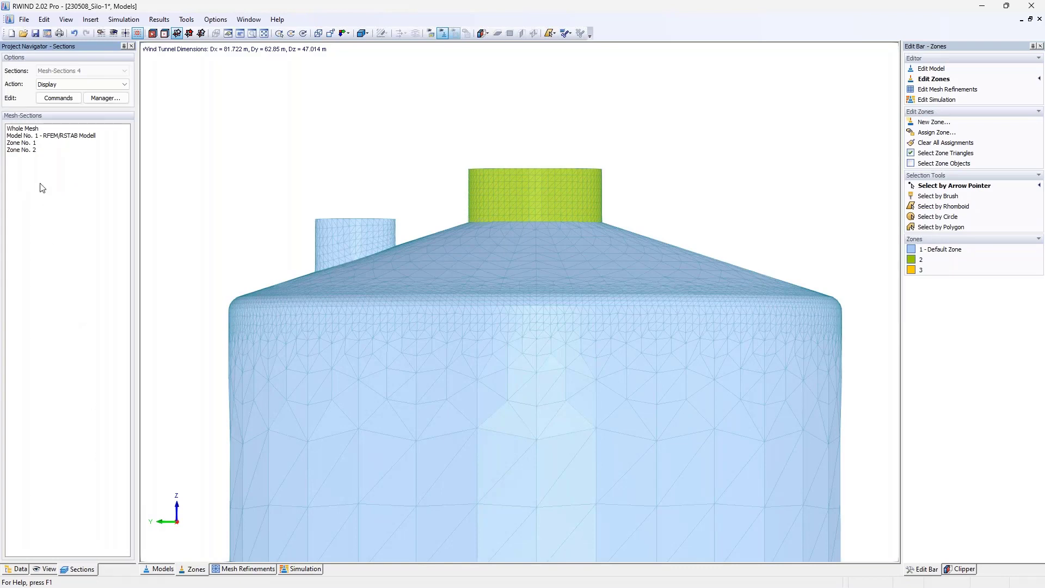
{"action": "left_click", "coordinate": [30, 143]}
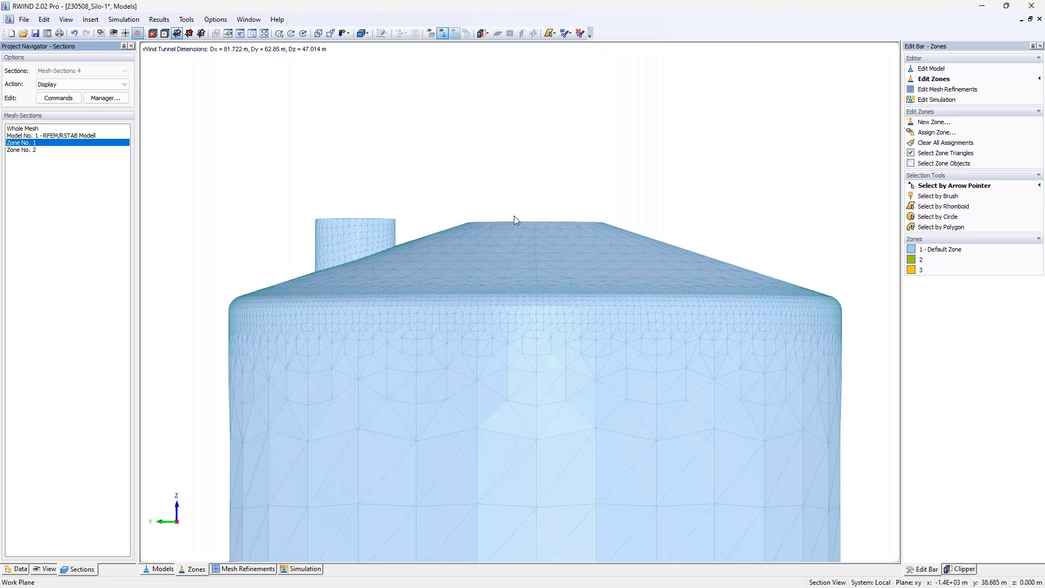
{"action": "middle_click_drag", "start_coordinate": [590, 173], "coordinate": [556, 179], "text": "ctrl"}
{"action": "scroll", "coordinate": [553, 200], "scroll_direction": "down", "scroll_amount": 1}
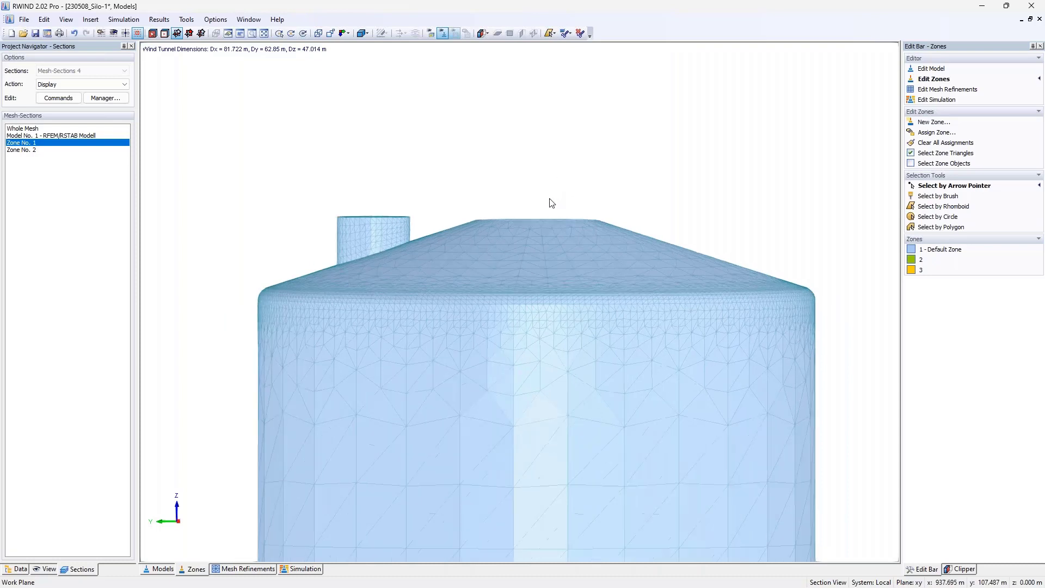
{"action": "scroll", "coordinate": [579, 230], "scroll_direction": "up", "scroll_amount": 1}
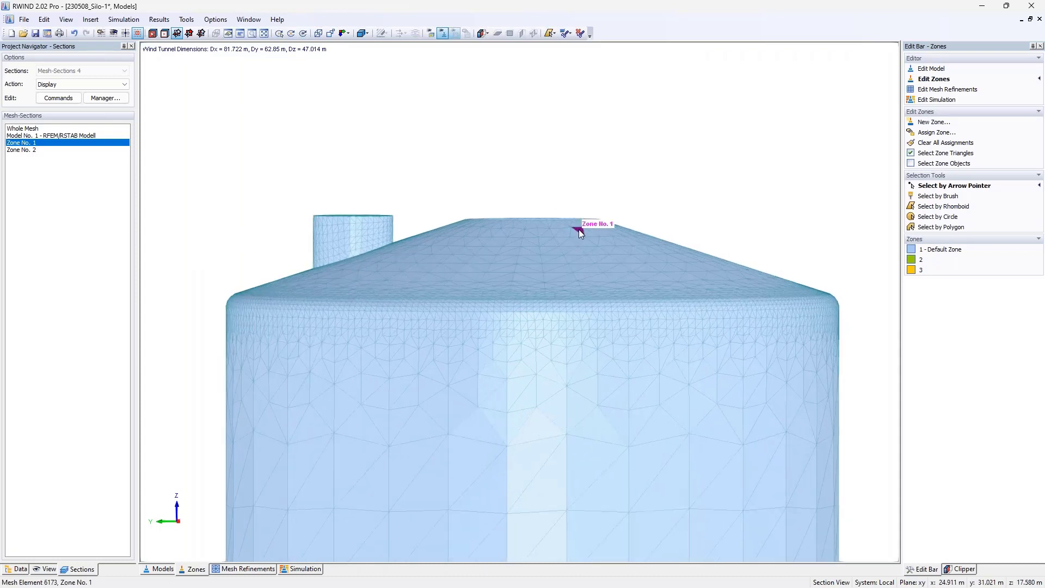
- Assign zone 3 to the silo's conical roof with a polygon selection drawn around it
{"action": "left_click", "coordinate": [937, 270]}
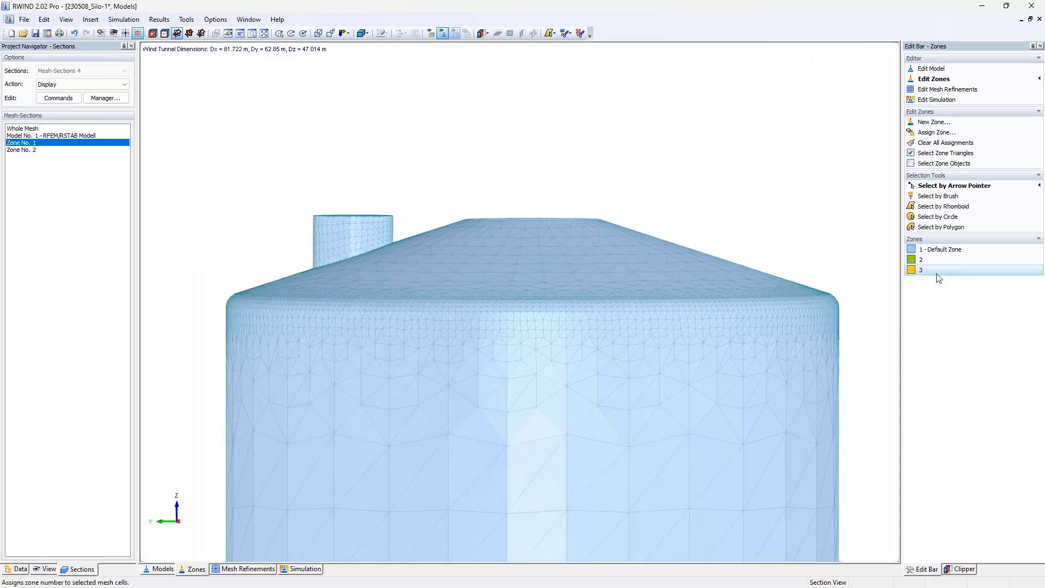
{"action": "left_click", "coordinate": [947, 227]}
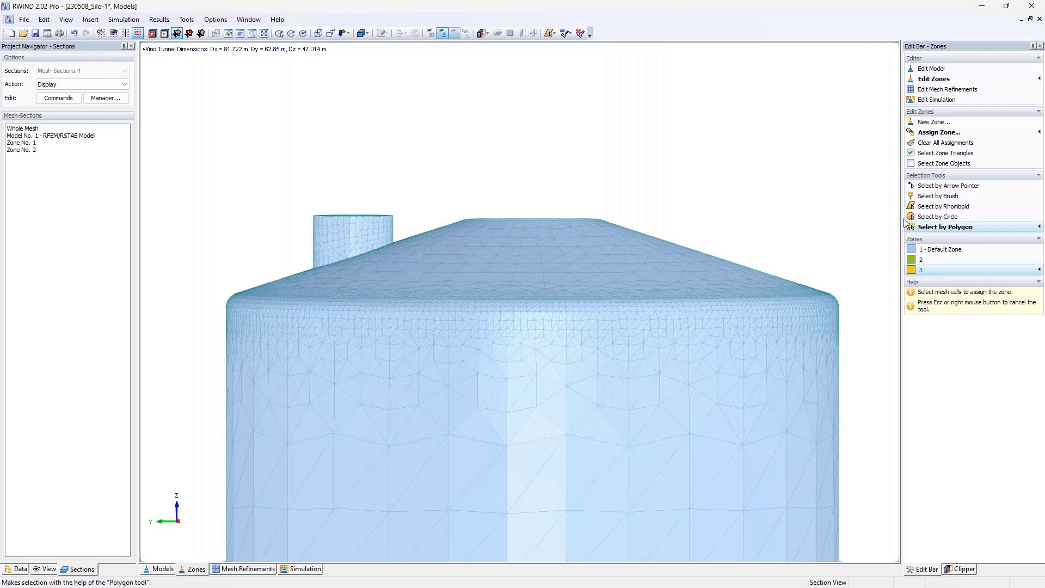
{"action": "left_click", "coordinate": [214, 292]}
{"action": "left_click", "coordinate": [497, 204]}
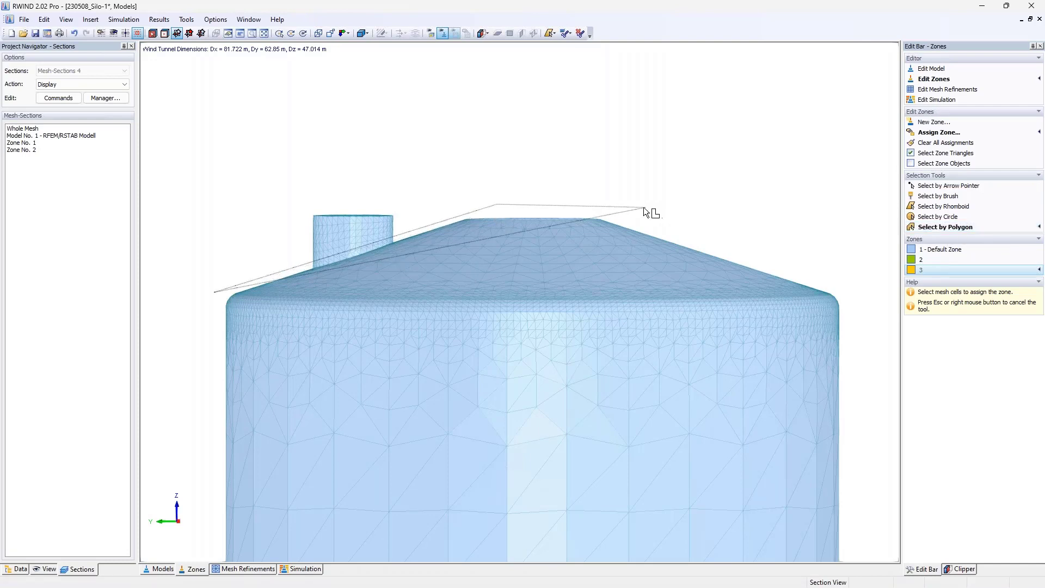
{"action": "left_click", "coordinate": [770, 209]}
{"action": "left_click", "coordinate": [860, 292]}
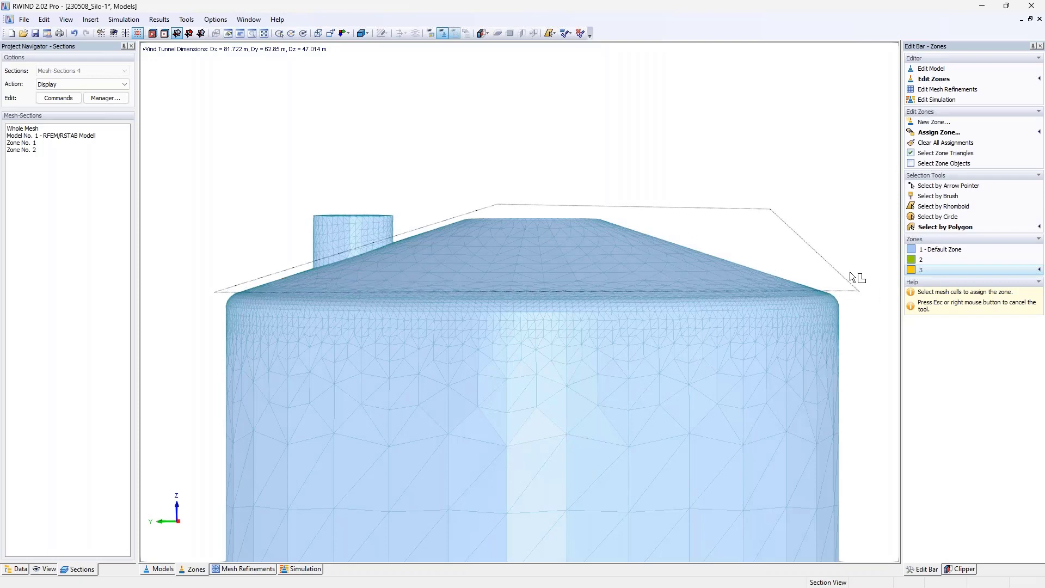
{"action": "double_click", "coordinate": [580, 287]}
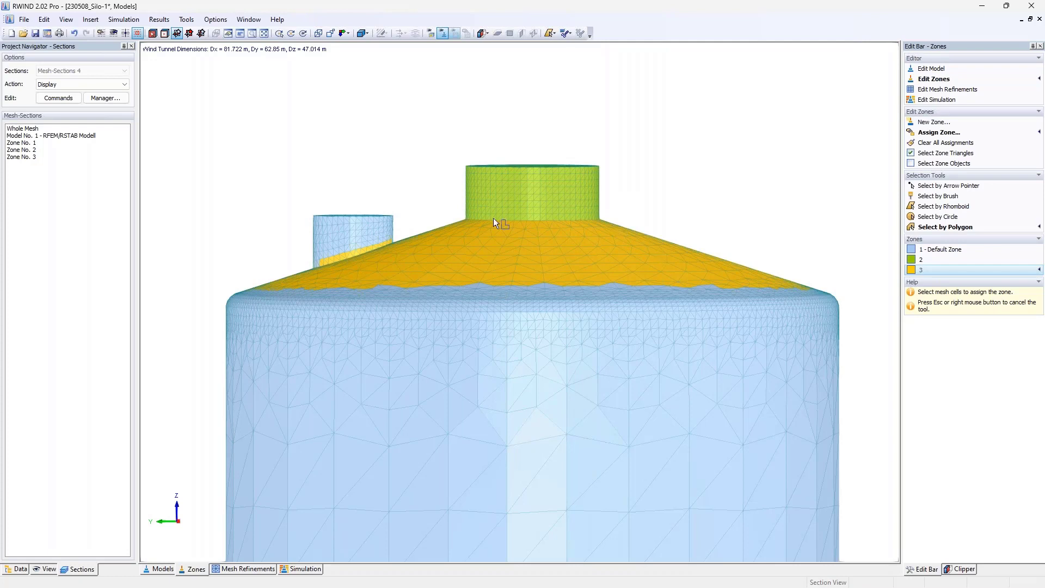
{"action": "middle_click_drag", "start_coordinate": [485, 220], "coordinate": [485, 281], "text": "ctrl"}
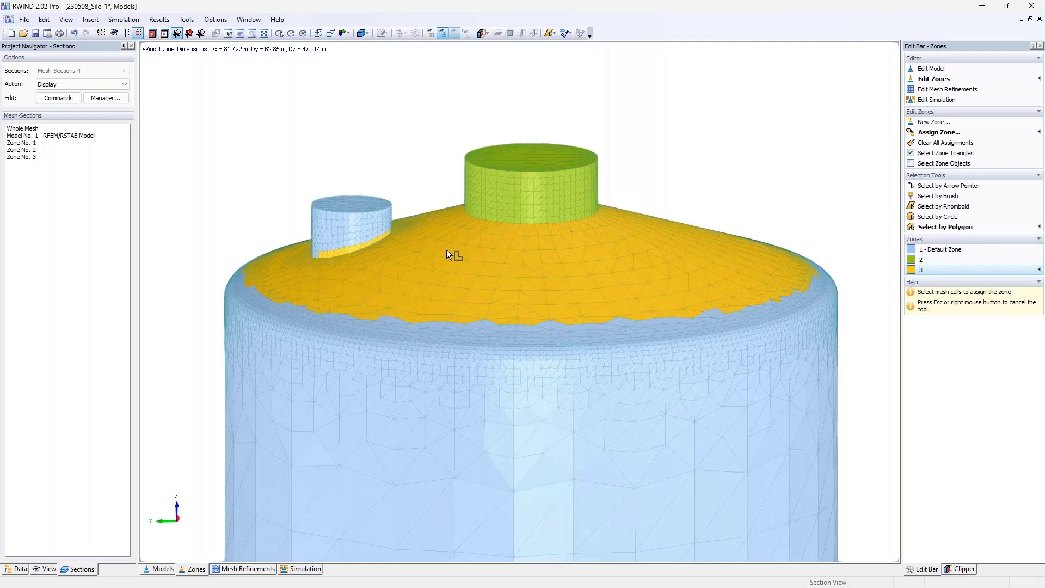
- Isolate zone 1 again and extend zone 3 with the brush over remaining cells along the front roof edge
{"action": "left_click", "coordinate": [37, 144]}
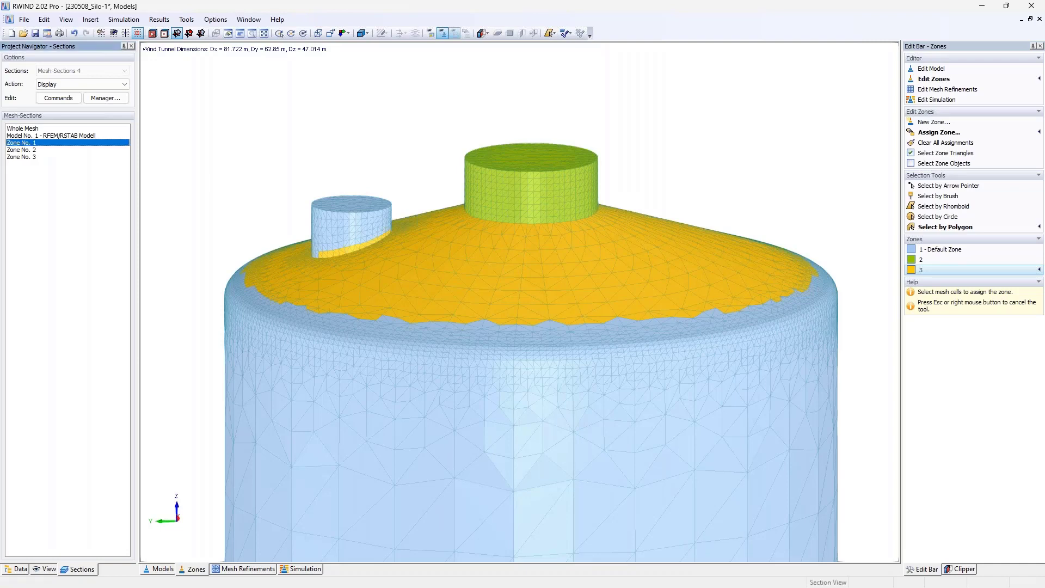
{"action": "middle_click_drag", "start_coordinate": [474, 226], "coordinate": [476, 191], "text": "ctrl"}
{"action": "scroll", "coordinate": [742, 226], "scroll_direction": "up", "scroll_amount": 2}
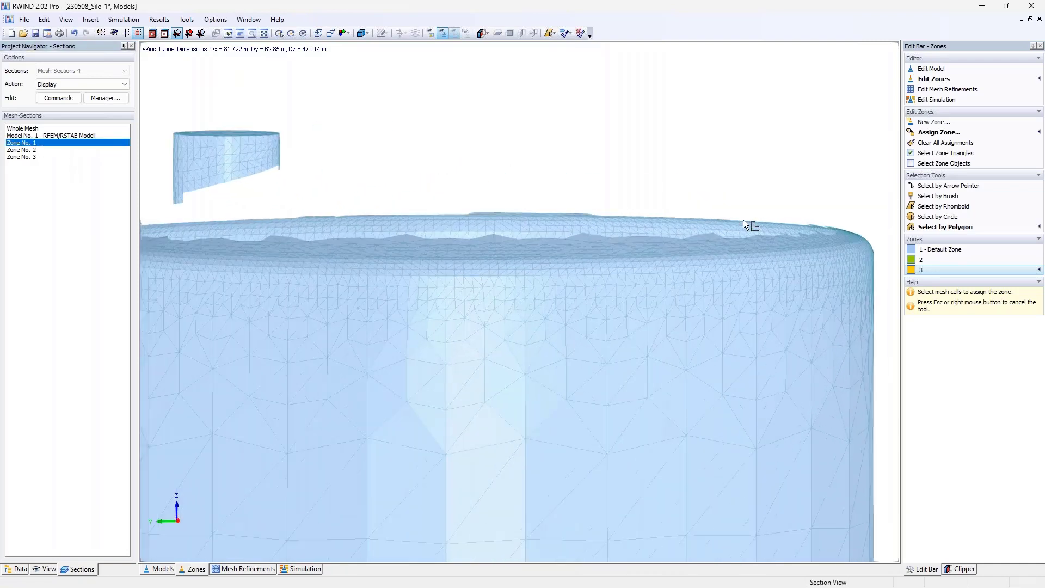
{"action": "left_click", "coordinate": [941, 196]}
{"action": "mouse_move", "coordinate": [503, 242]}
{"action": "left_mouse_down"}
{"action": "mouse_move", "coordinate": [465, 244]}
{"action": "mouse_move", "coordinate": [628, 247]}
{"action": "left_mouse_up"}
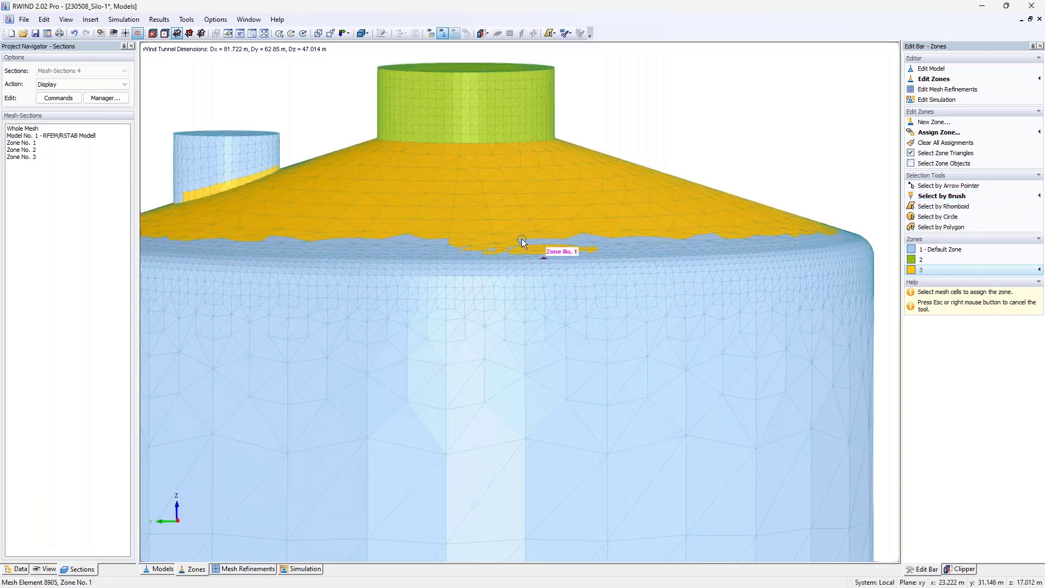
{"action": "left_click", "coordinate": [35, 144]}
{"action": "mouse_move", "coordinate": [442, 239]}
{"action": "left_mouse_down"}
{"action": "mouse_move", "coordinate": [379, 252]}
{"action": "mouse_move", "coordinate": [341, 246]}
{"action": "mouse_move", "coordinate": [381, 238]}
{"action": "left_mouse_up"}
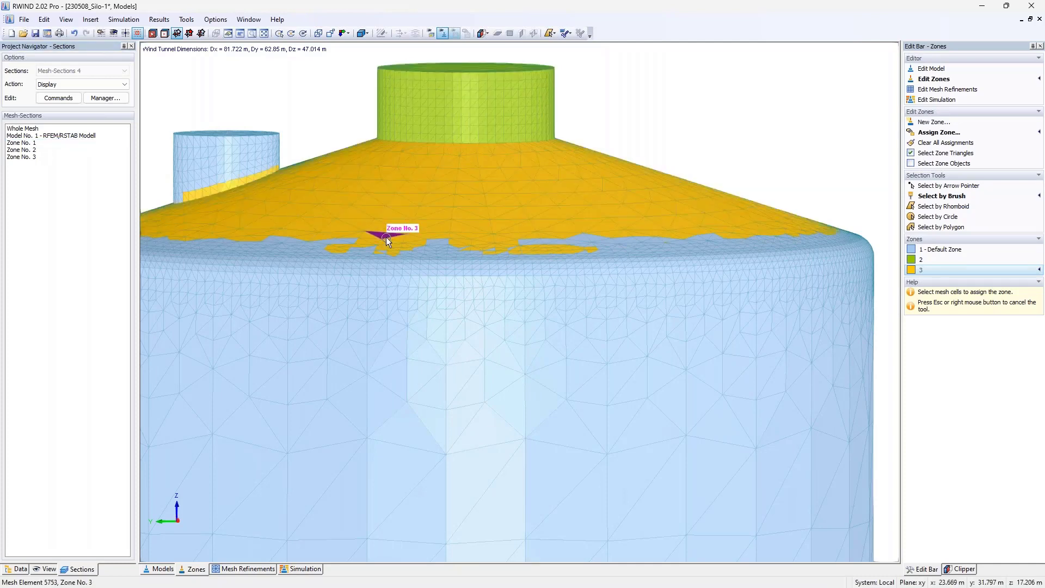
- Close the silo project without saving, reopen 230508_Silo-1.rws2 and view its original zones
{"action": "left_click", "coordinate": [1040, 20]}
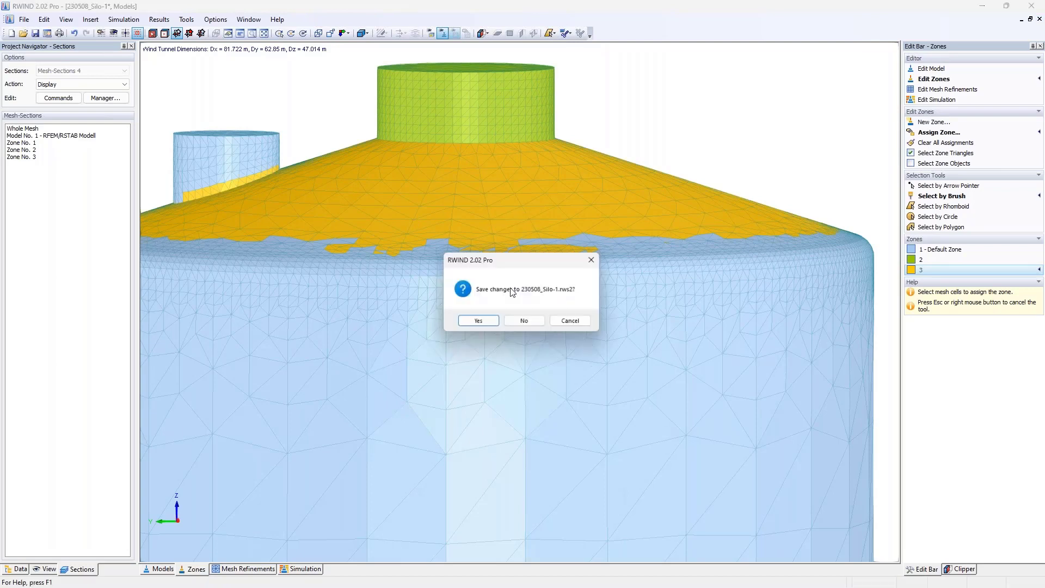
{"action": "left_click", "coordinate": [524, 320]}
{"action": "left_click", "coordinate": [15, 20]}
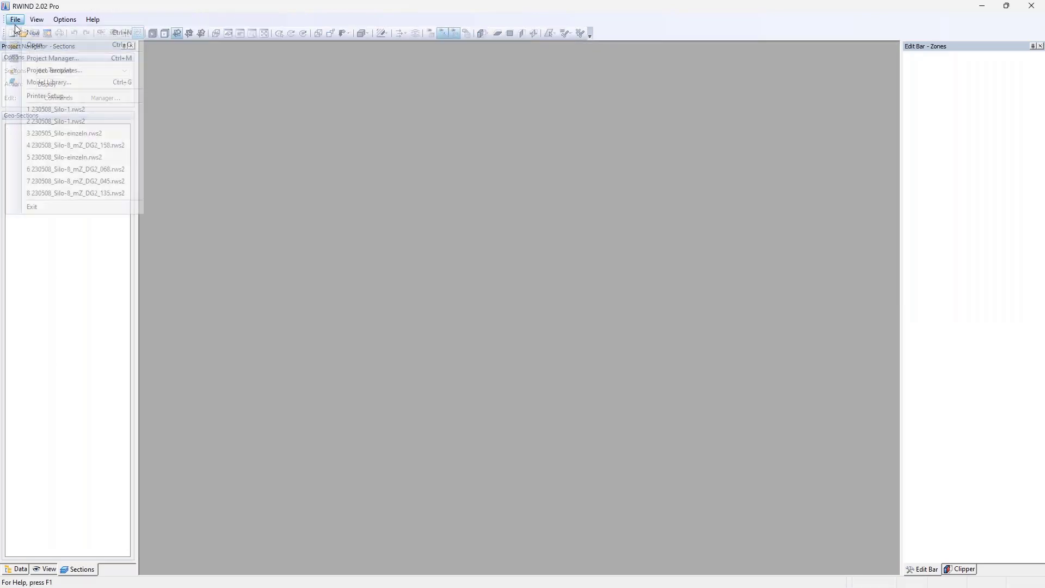
{"action": "left_click", "coordinate": [60, 109]}
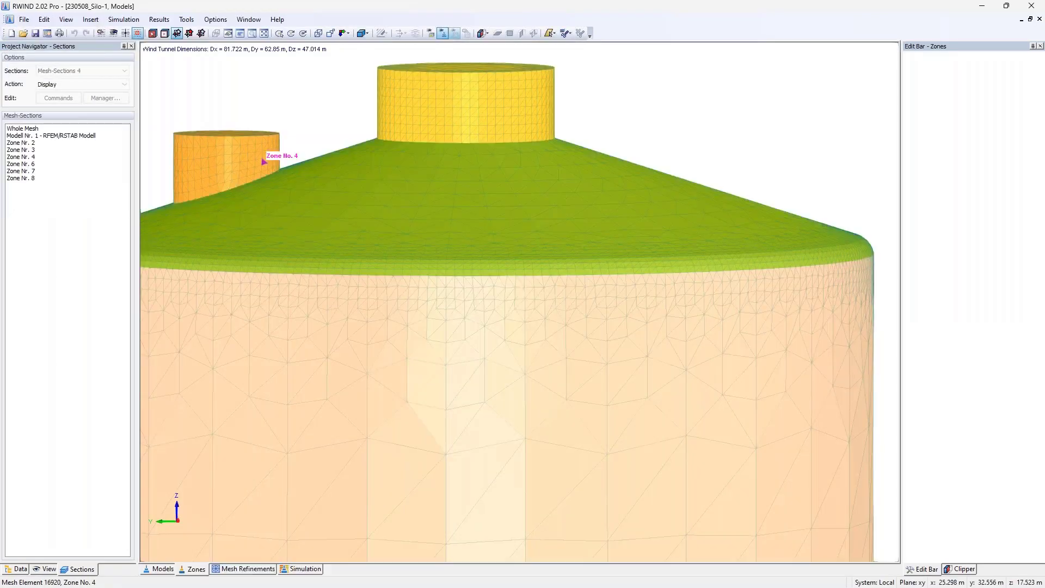
{"action": "scroll", "coordinate": [430, 211], "scroll_direction": "down", "scroll_amount": 3}
{"action": "middle_click_drag", "start_coordinate": [407, 269], "coordinate": [438, 267]}
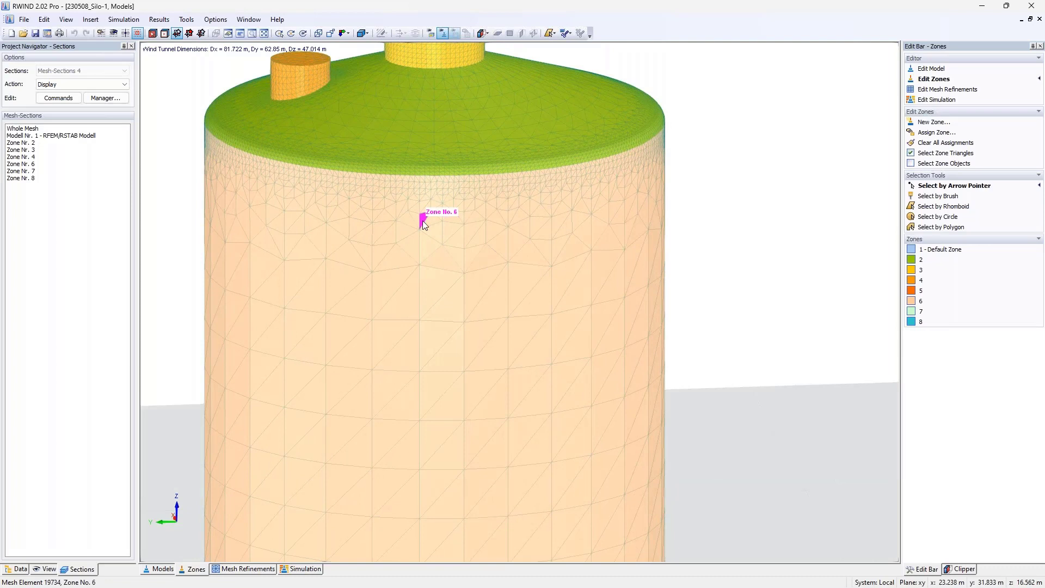
{"action": "scroll", "coordinate": [427, 226], "scroll_direction": "down", "scroll_amount": 2}
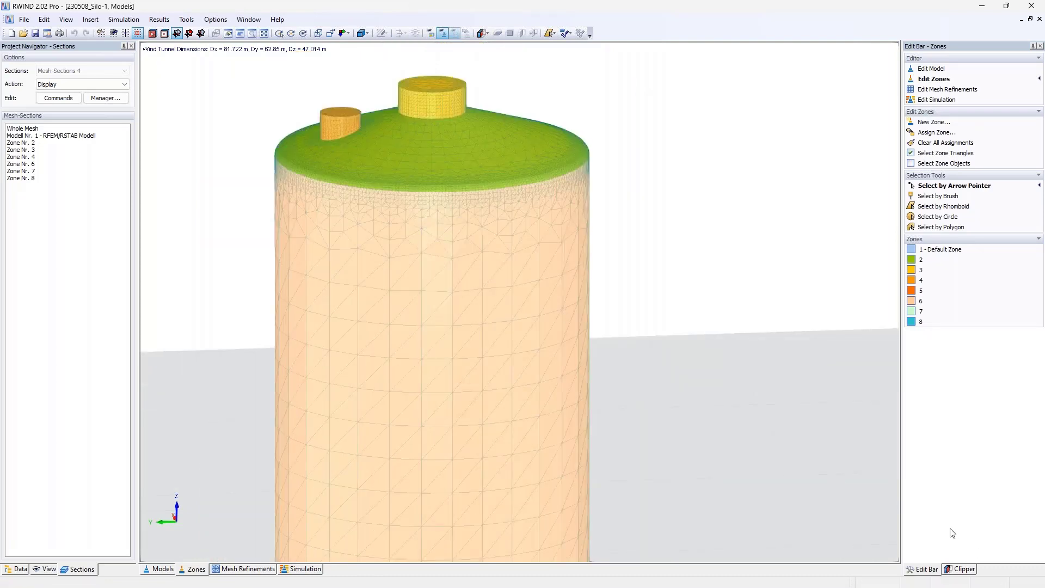
- Examine the whole silo and its wind tunnel floor from an oblique angle in the model editor
{"action": "left_click", "coordinate": [159, 569]}
{"action": "scroll", "coordinate": [449, 288], "scroll_direction": "down", "scroll_amount": 11}
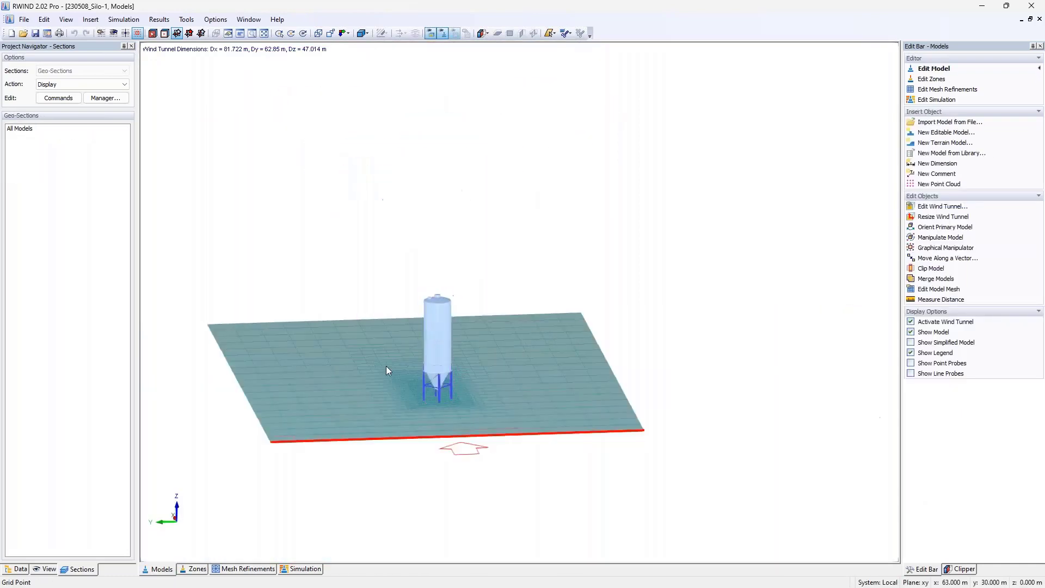
{"action": "middle_click_drag", "start_coordinate": [544, 348], "coordinate": [347, 364], "text": "ctrl"}
{"action": "scroll", "coordinate": [496, 357], "scroll_direction": "up", "scroll_amount": 6}
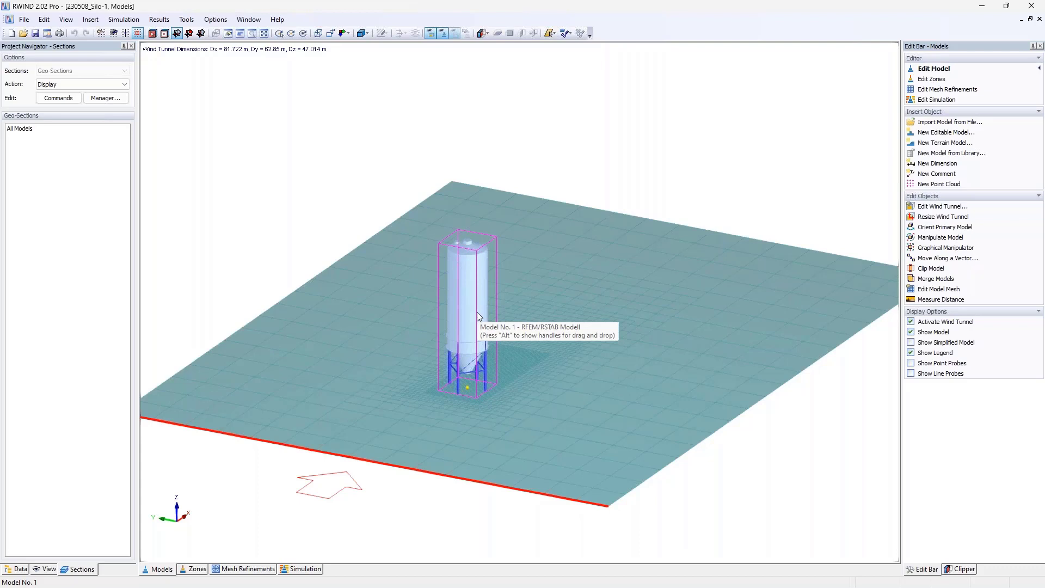
{"action": "middle_click_drag", "start_coordinate": [477, 312], "coordinate": [446, 313], "text": "ctrl"}
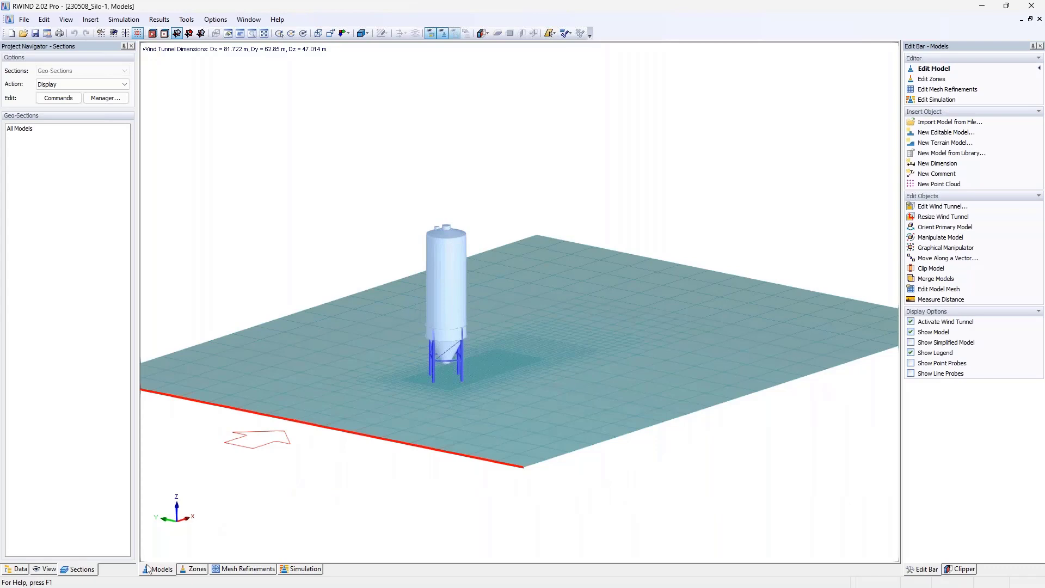
- Display the surface pressure results of the silo simulation with the project data tree shown
{"action": "left_click", "coordinate": [306, 569]}
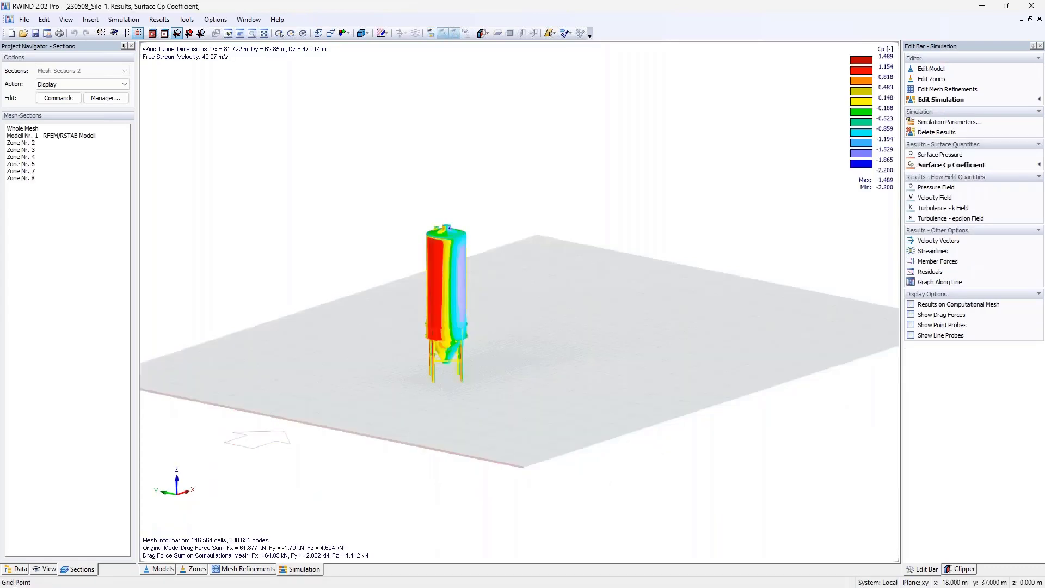
{"action": "left_click", "coordinate": [17, 572]}
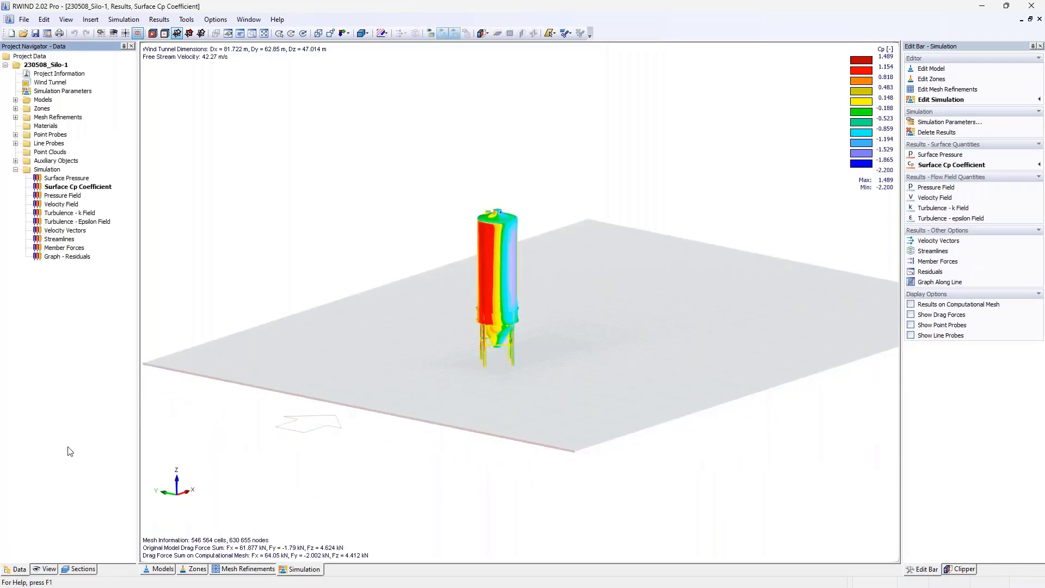
{"action": "left_click", "coordinate": [71, 179]}
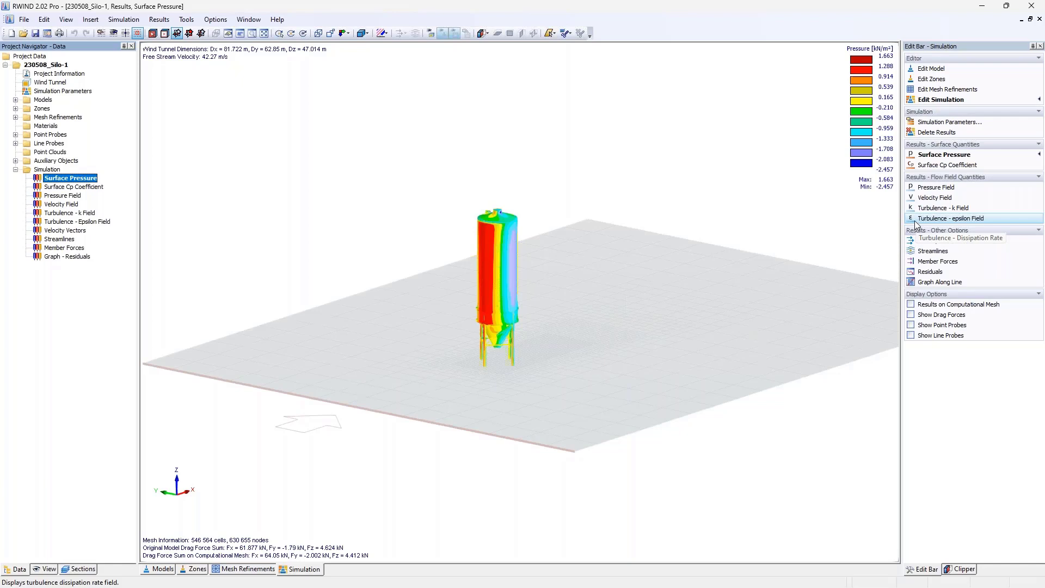
{"action": "left_click", "coordinate": [66, 20]}
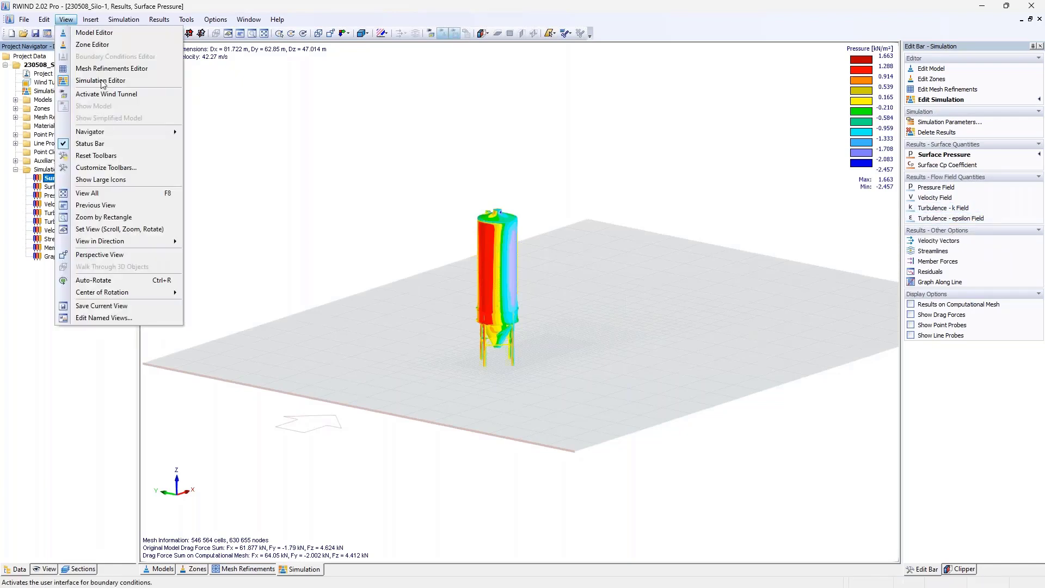
{"action": "mouse_move", "coordinate": [120, 132]}
{"action": "mouse_move", "coordinate": [250, 196]}
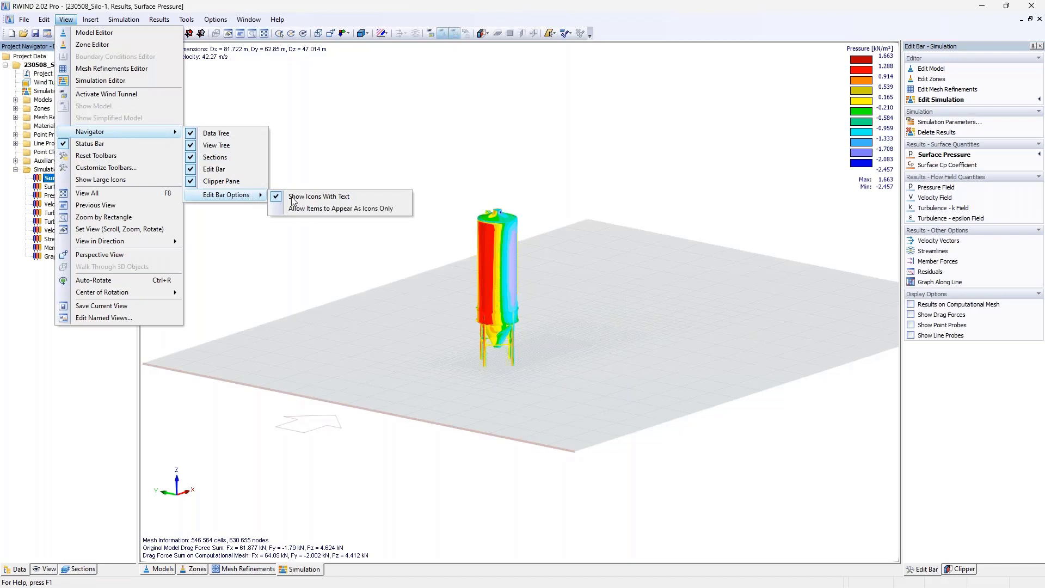
{"action": "left_click", "coordinate": [407, 142]}
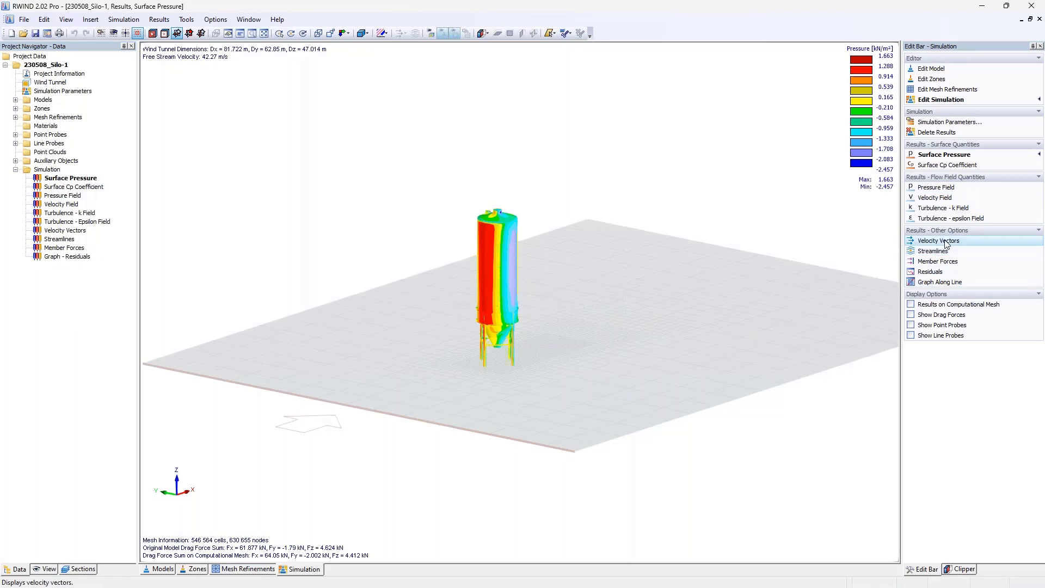
- Examine the surface pressure on the silo's shell, support legs, hopper and roof nozzles
{"action": "scroll", "coordinate": [505, 282], "scroll_direction": "up", "scroll_amount": 2}
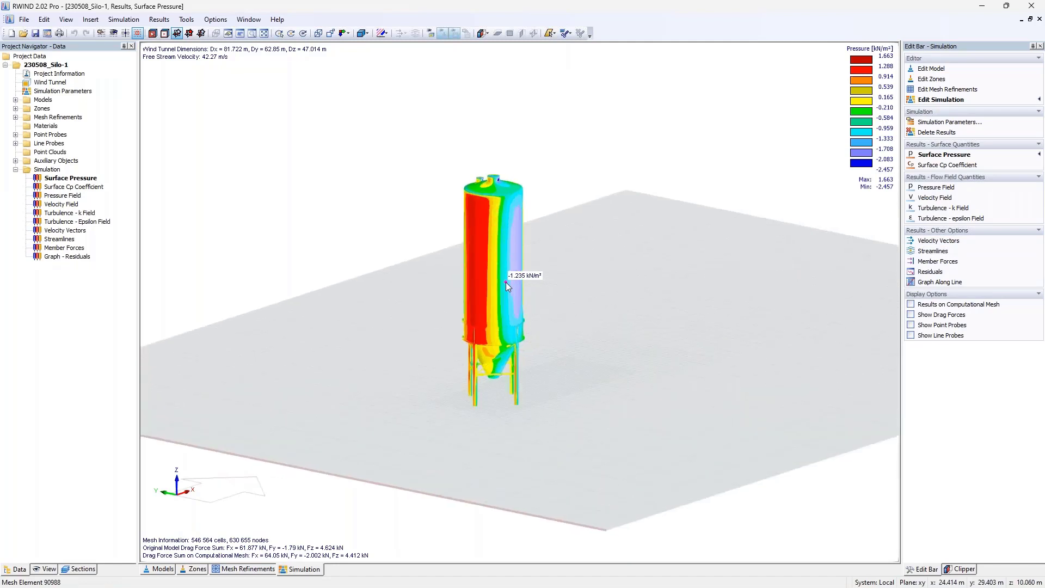
{"action": "scroll", "coordinate": [505, 281], "scroll_direction": "up", "scroll_amount": 1}
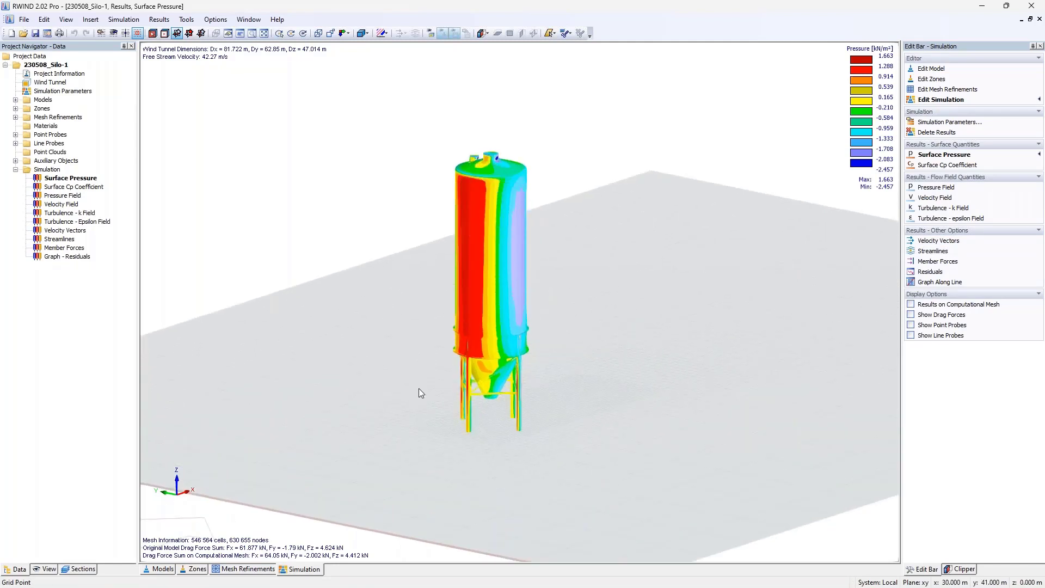
{"action": "scroll", "coordinate": [419, 387], "scroll_direction": "down", "scroll_amount": 2}
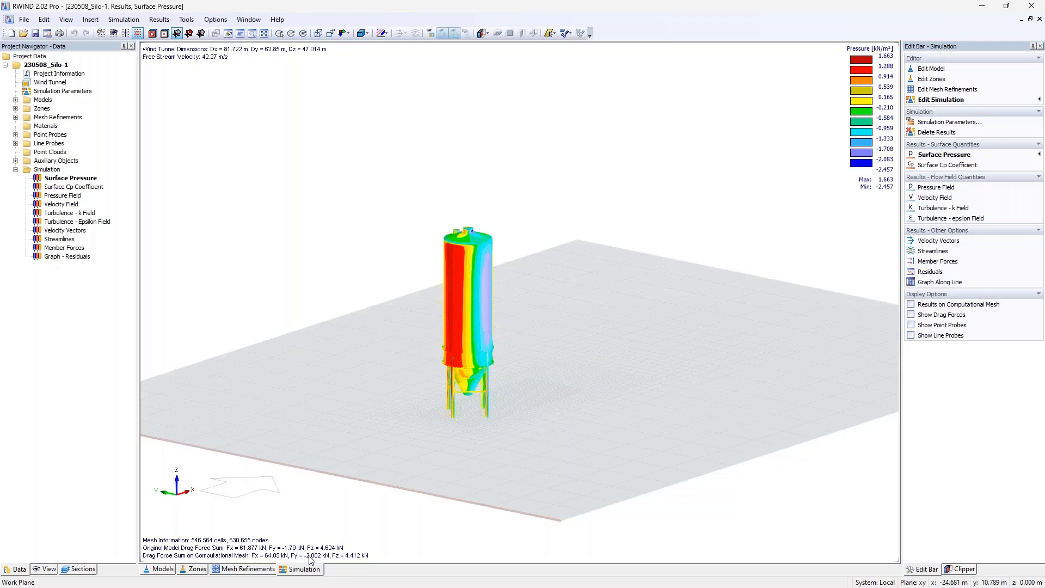
{"action": "mouse_move", "coordinate": [475, 287]}
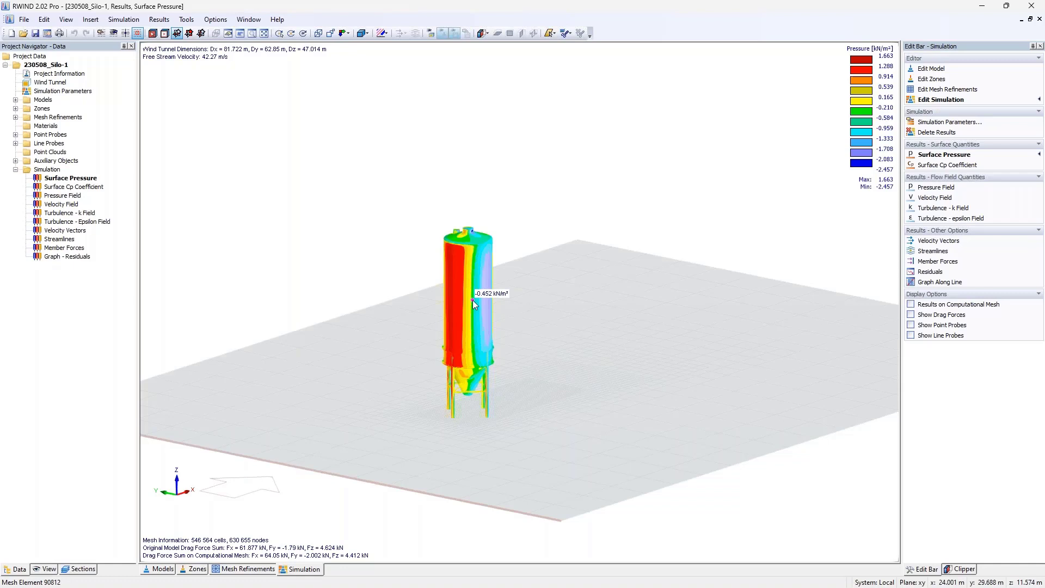
{"action": "scroll", "coordinate": [468, 436], "scroll_direction": "up", "scroll_amount": 5}
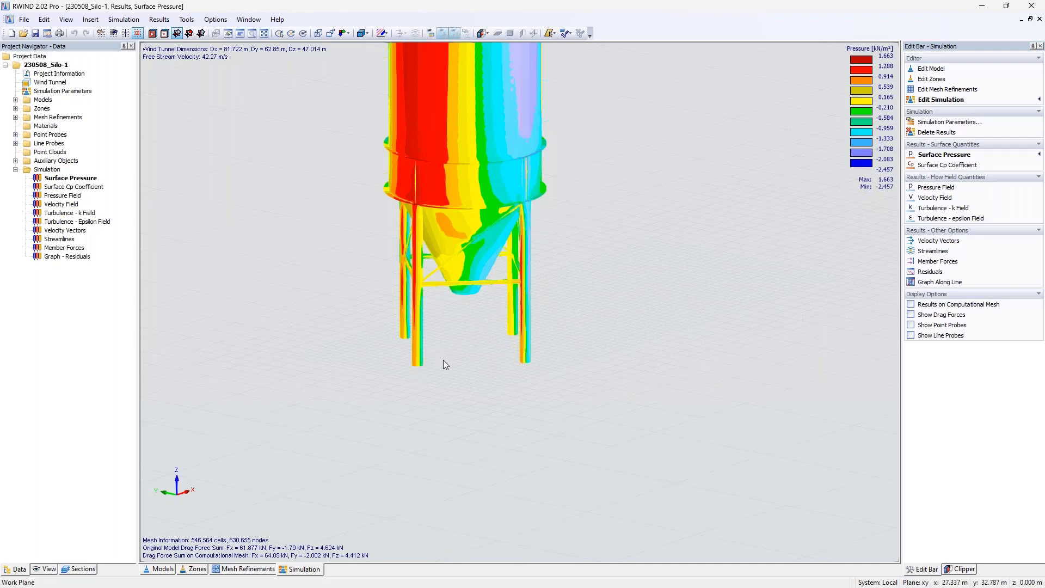
{"action": "mouse_move", "coordinate": [529, 344]}
{"action": "scroll", "coordinate": [373, 338], "scroll_direction": "down", "scroll_amount": 2}
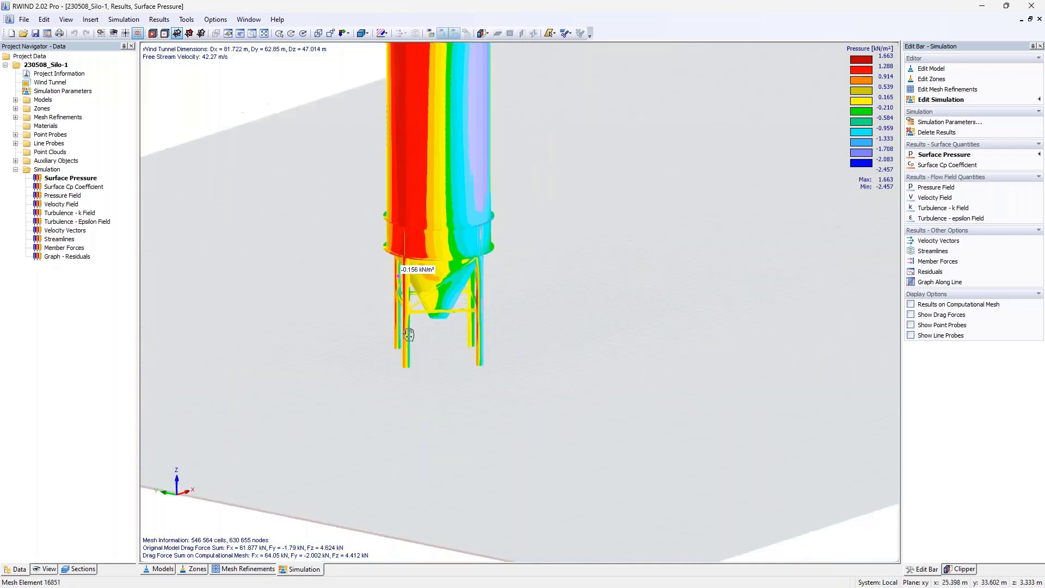
{"action": "middle_click_drag", "start_coordinate": [389, 267], "coordinate": [414, 424]}
{"action": "mouse_move", "coordinate": [462, 106]}
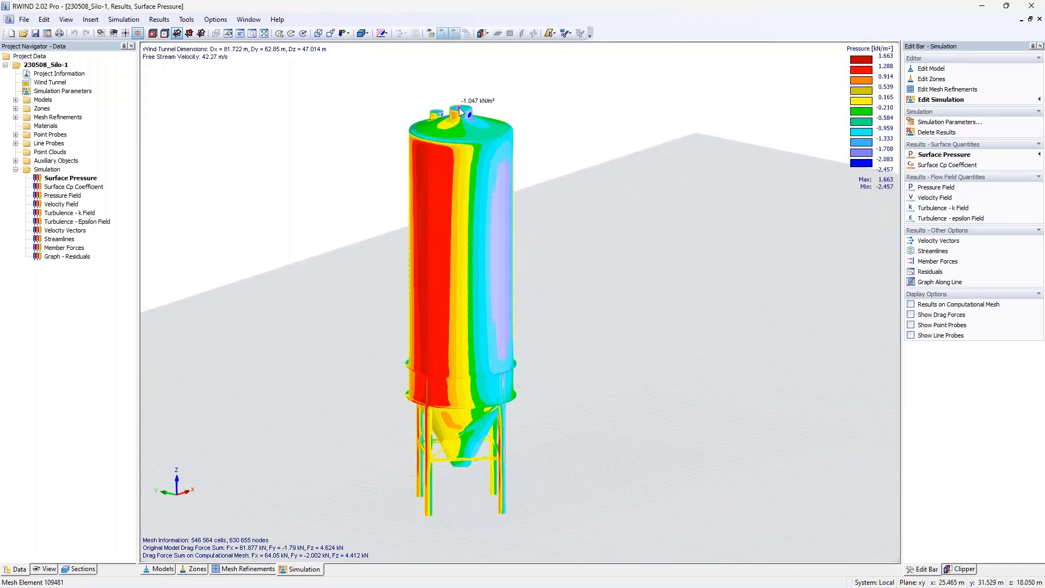
{"action": "scroll", "coordinate": [489, 145], "scroll_direction": "down", "scroll_amount": 2}
{"action": "scroll", "coordinate": [433, 160], "scroll_direction": "up", "scroll_amount": 1}
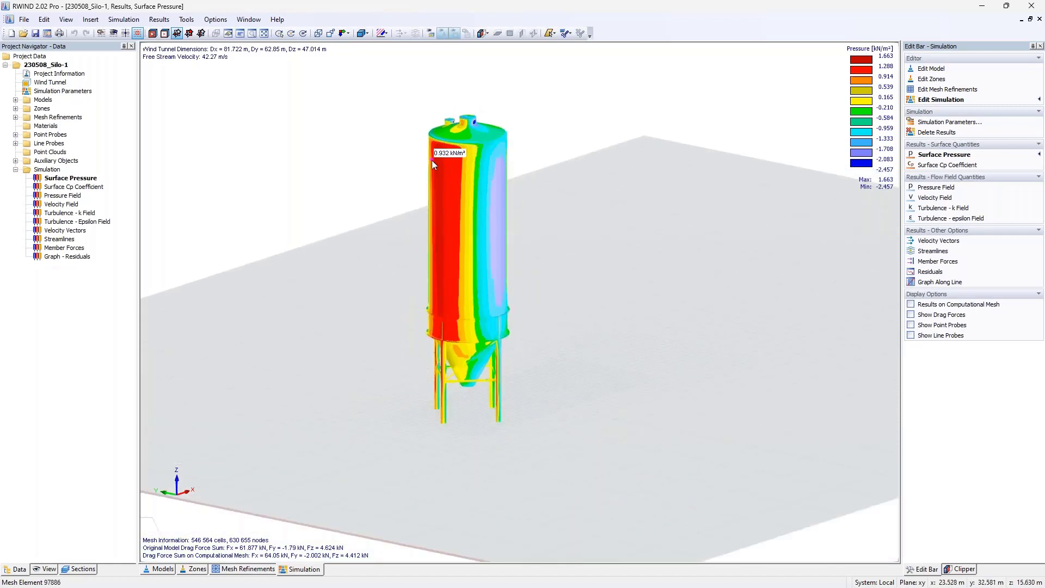
- Show the surface pressure on the computational mesh and examine the silo's upper shell and roof up close
{"action": "left_click", "coordinate": [910, 305]}
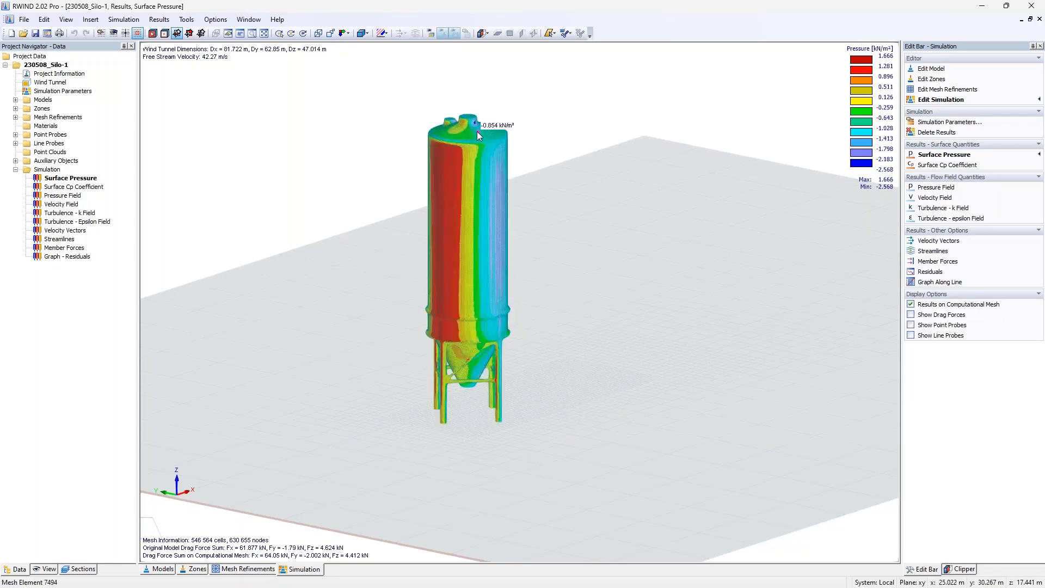
{"action": "scroll", "coordinate": [477, 131], "scroll_direction": "up", "scroll_amount": 3}
{"action": "scroll", "coordinate": [468, 136], "scroll_direction": "up", "scroll_amount": 2}
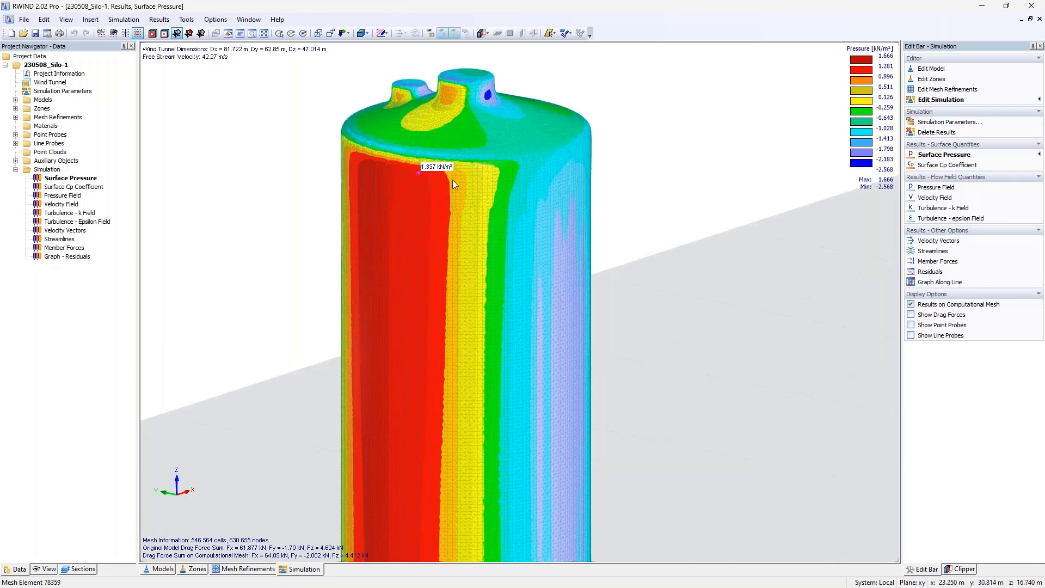
- Switch the surface pressure back to the original model and probe values on the upper shell
{"action": "left_click", "coordinate": [910, 304]}
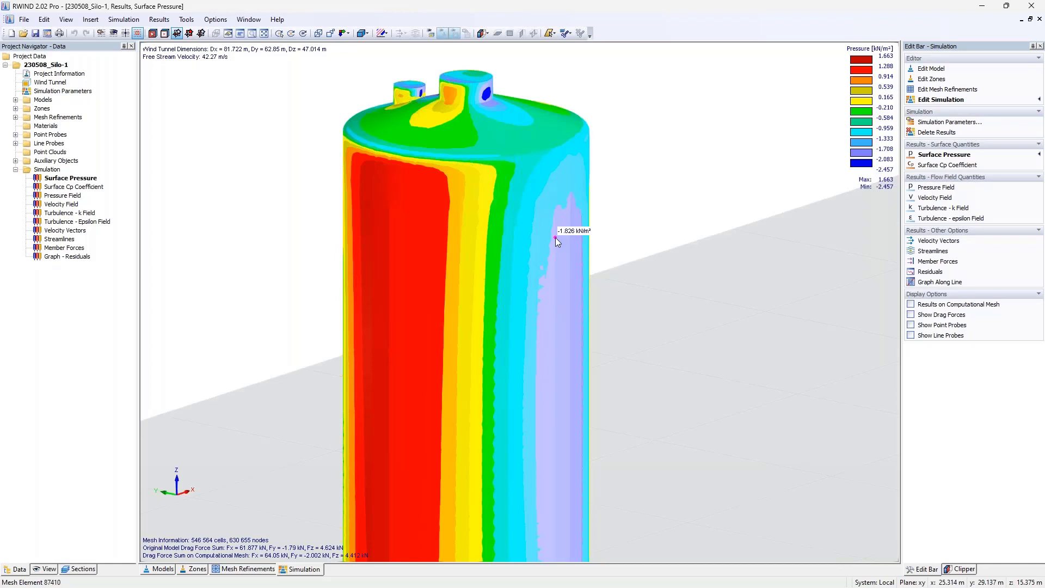
{"action": "mouse_move", "coordinate": [481, 172]}
{"action": "scroll", "coordinate": [481, 171], "scroll_direction": "down", "scroll_amount": 2}
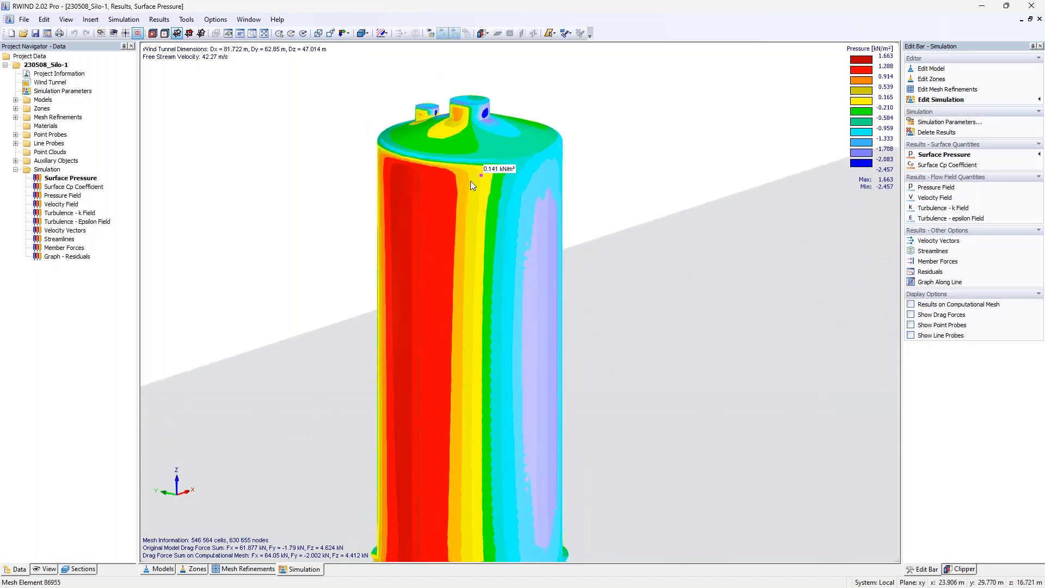
{"action": "mouse_move", "coordinate": [403, 234]}
- Show the results on the computational mesh again and view the entire silo
{"action": "left_click", "coordinate": [912, 305]}
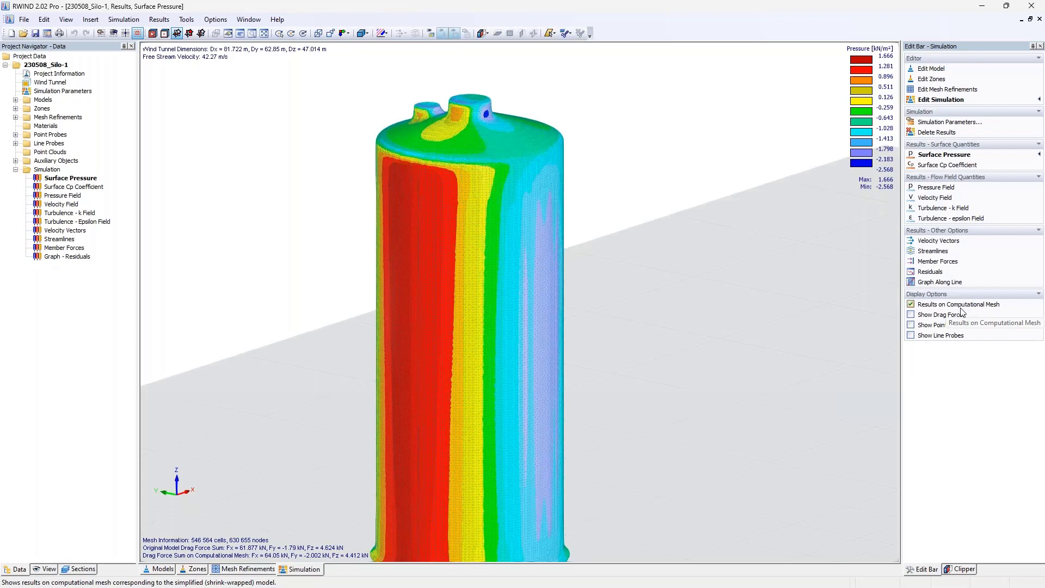
{"action": "mouse_move", "coordinate": [422, 179]}
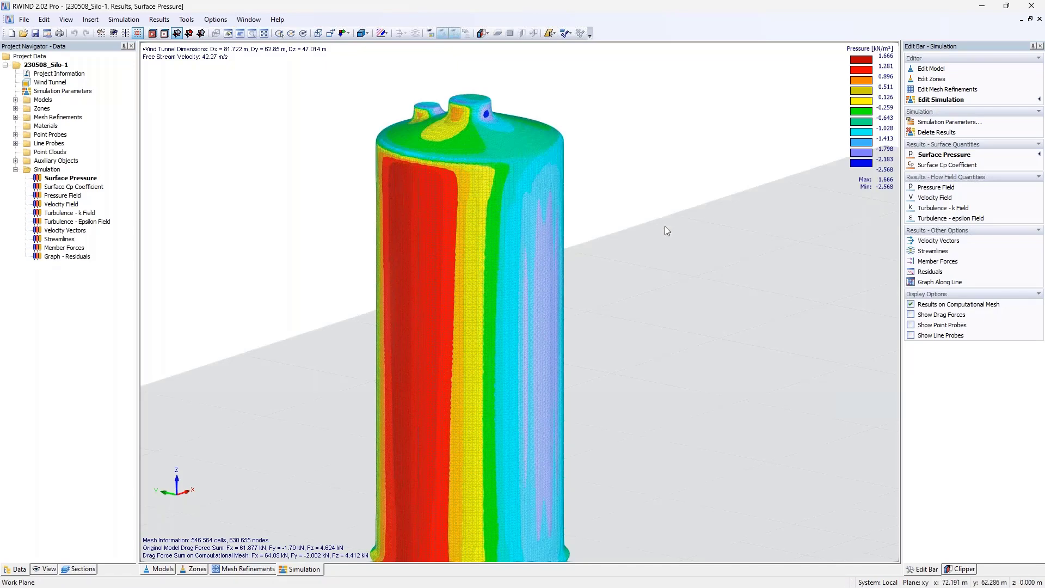
{"action": "scroll", "coordinate": [664, 227], "scroll_direction": "down", "scroll_amount": 3}
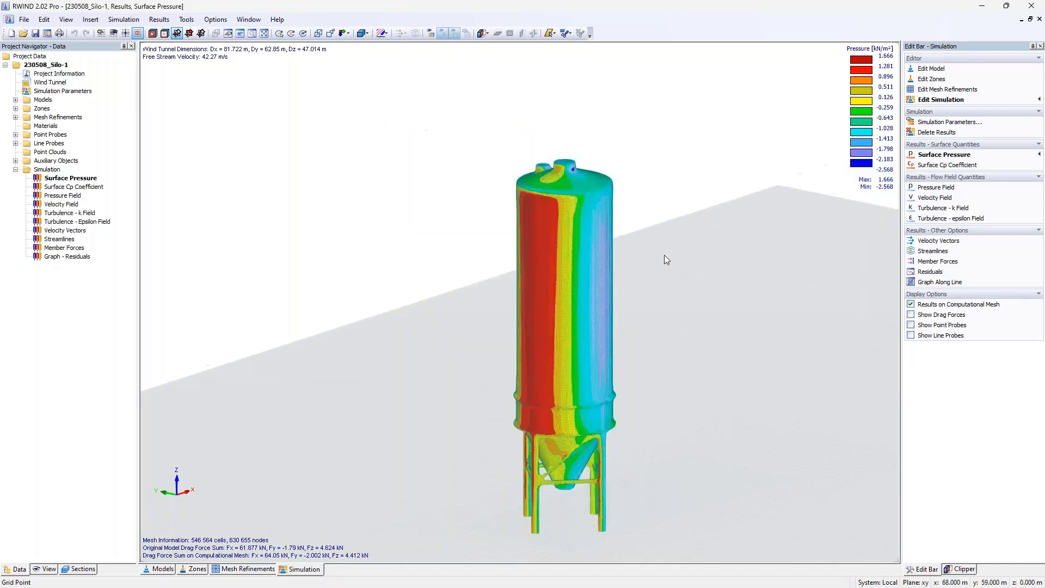
- Display the drag force on the silo and examine its direction from the side and the windward front
{"action": "left_click", "coordinate": [933, 314]}
{"action": "middle_click_drag", "start_coordinate": [844, 331], "coordinate": [557, 335]}
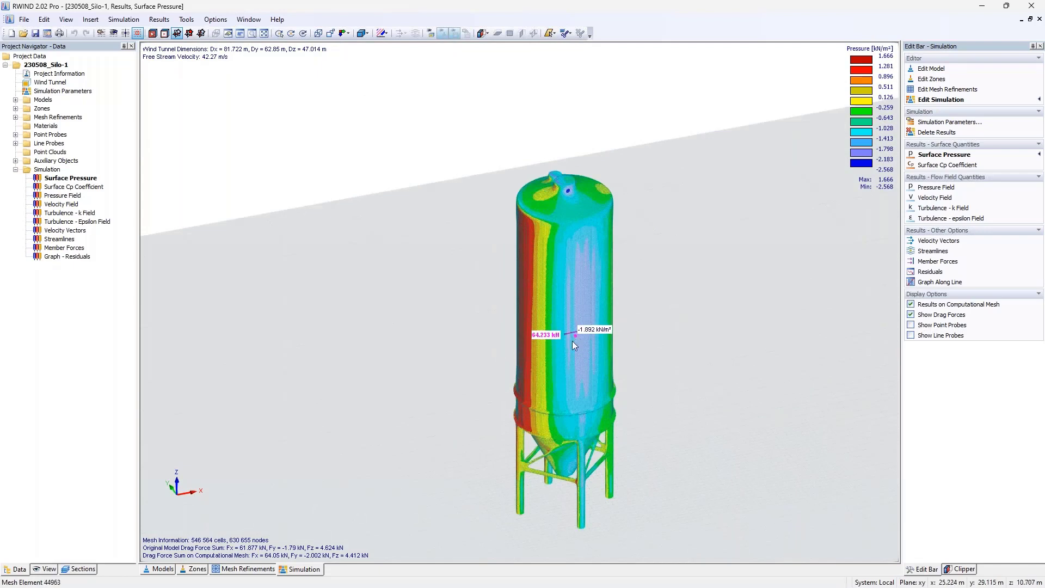
{"action": "middle_click_drag", "start_coordinate": [544, 340], "coordinate": [878, 273]}
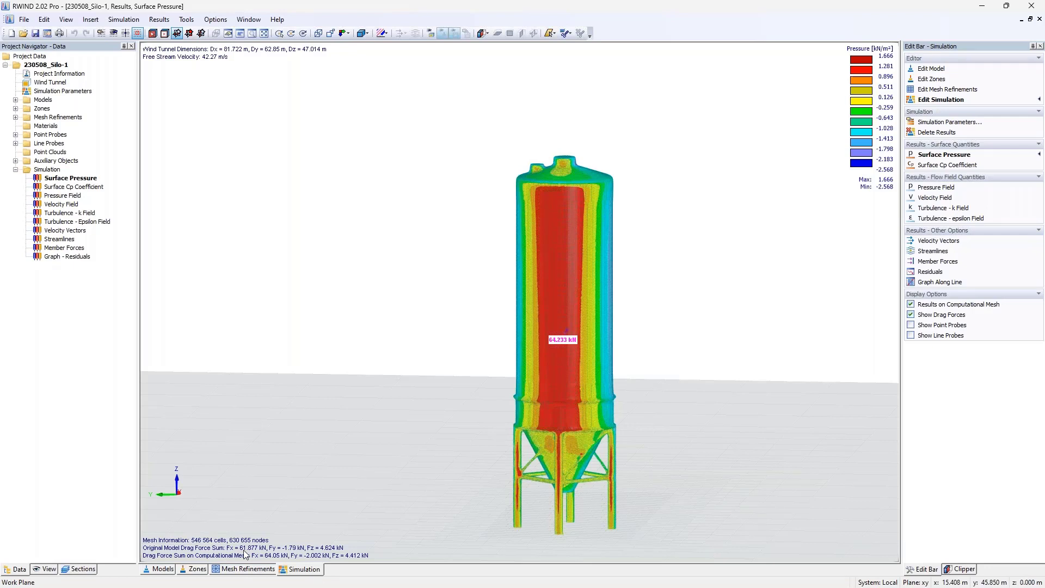
{"action": "middle_click_drag", "start_coordinate": [755, 198], "coordinate": [510, 291], "text": "ctrl"}
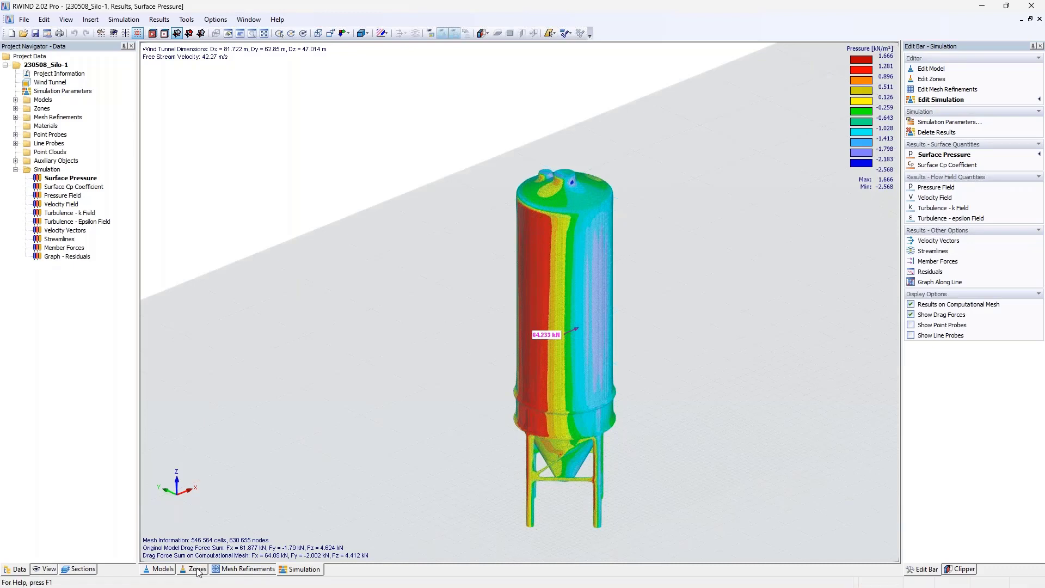
{"action": "mouse_move", "coordinate": [545, 326]}
- Isolate mesh section Zone Nr. 2 and examine the roof's surface pressure and drag force on the computational mesh
{"action": "left_click", "coordinate": [89, 570]}
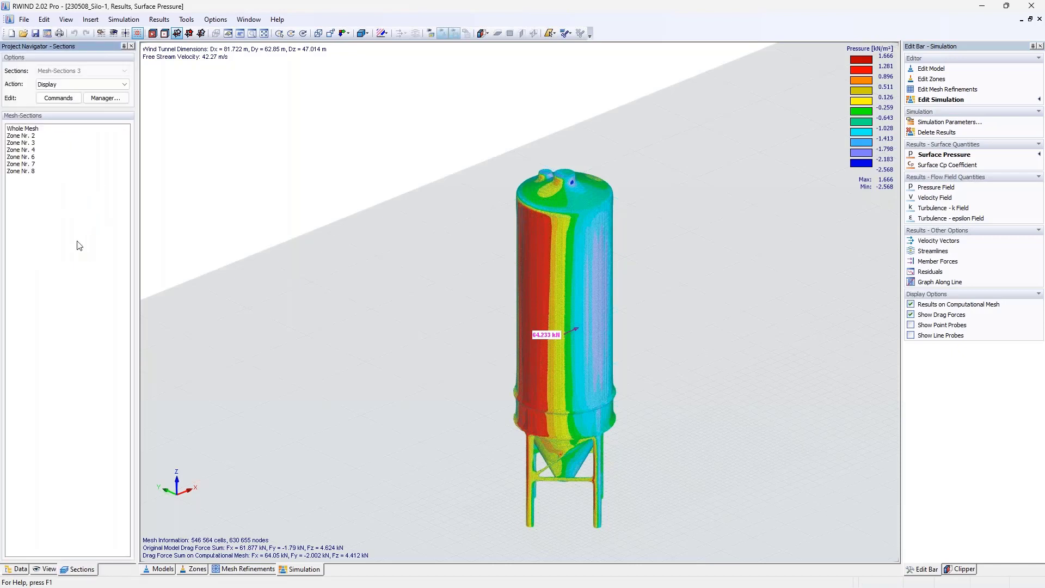
{"action": "left_click", "coordinate": [22, 135]}
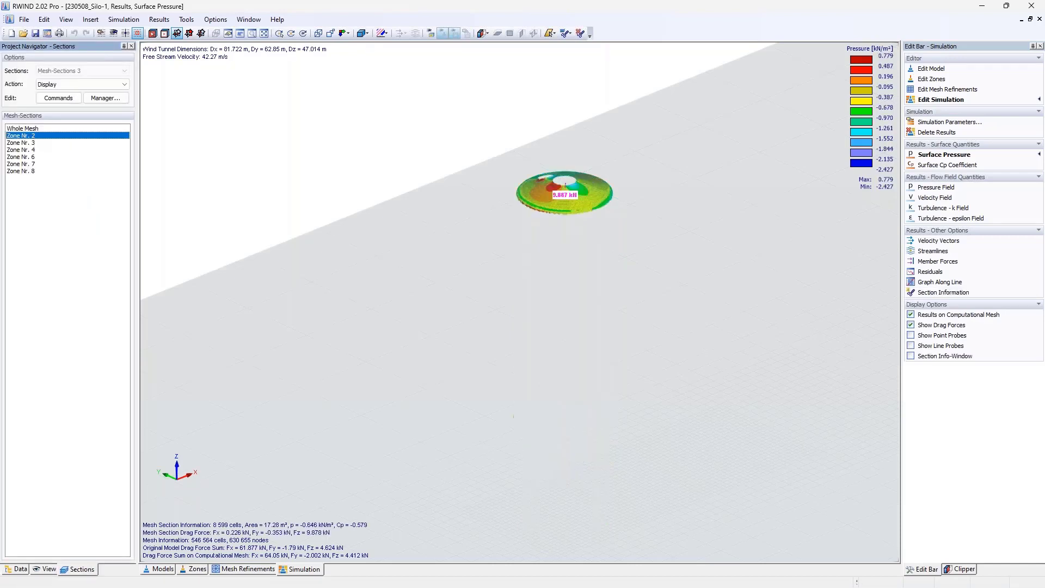
{"action": "scroll", "coordinate": [573, 190], "scroll_direction": "up", "scroll_amount": 4}
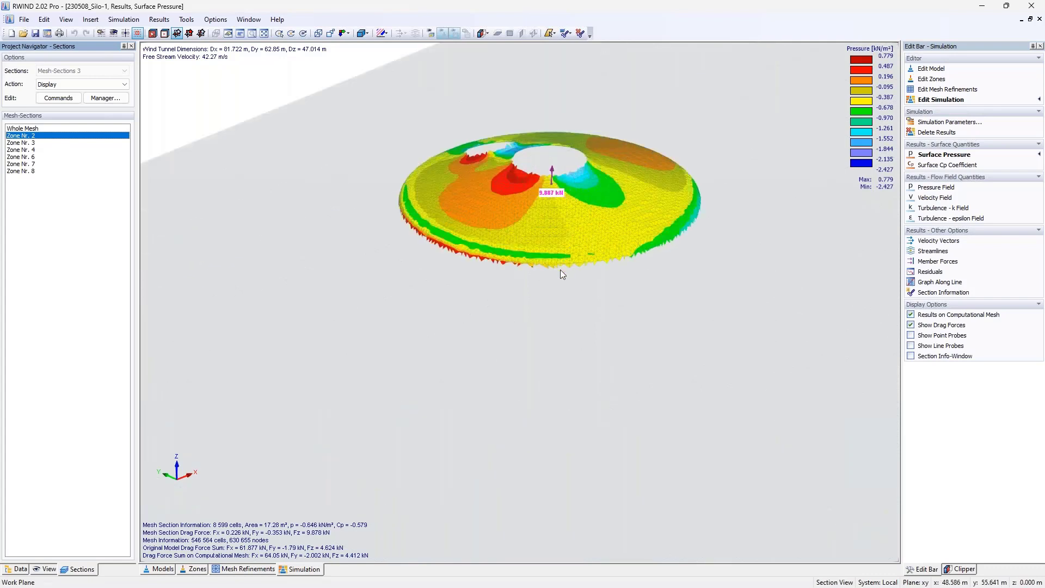
{"action": "scroll", "coordinate": [560, 269], "scroll_direction": "up", "scroll_amount": 1}
{"action": "middle_click_drag", "start_coordinate": [557, 264], "coordinate": [552, 333]}
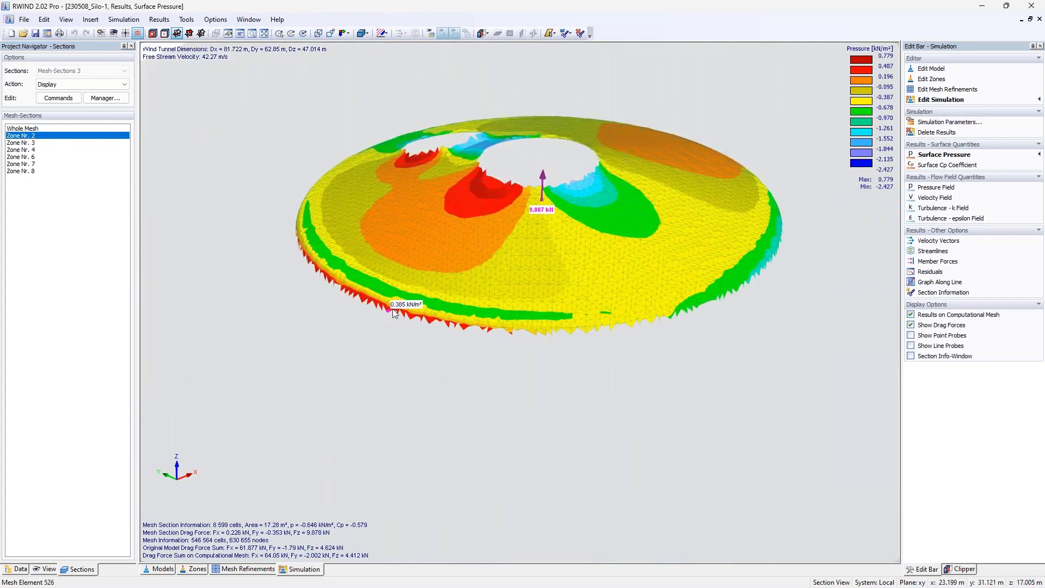
{"action": "mouse_move", "coordinate": [488, 330]}
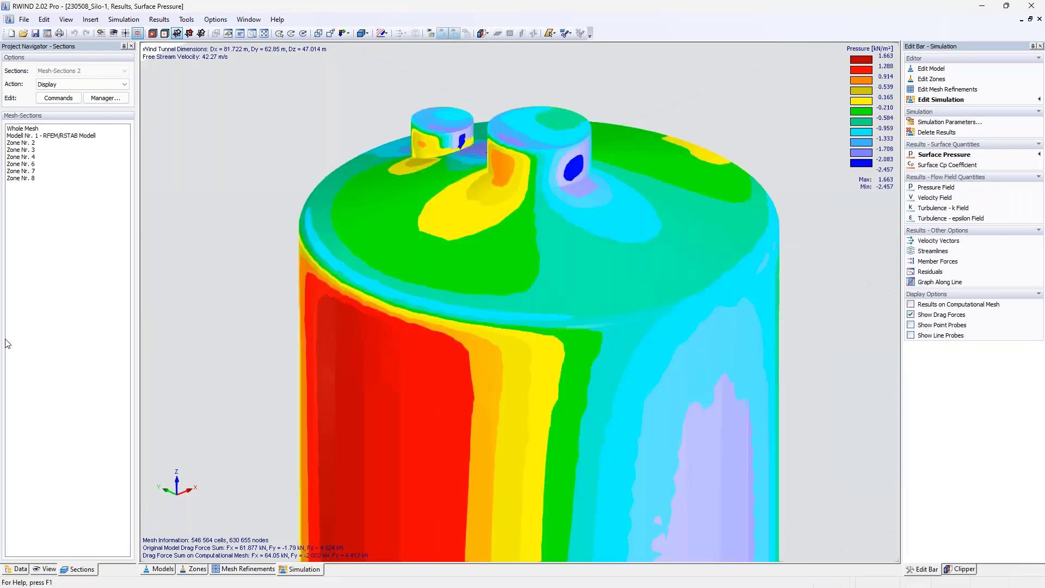
- View Zone Nr. 2 with original-model results for comparison and restore the results on the computational mesh
{"action": "left_click", "coordinate": [33, 143]}
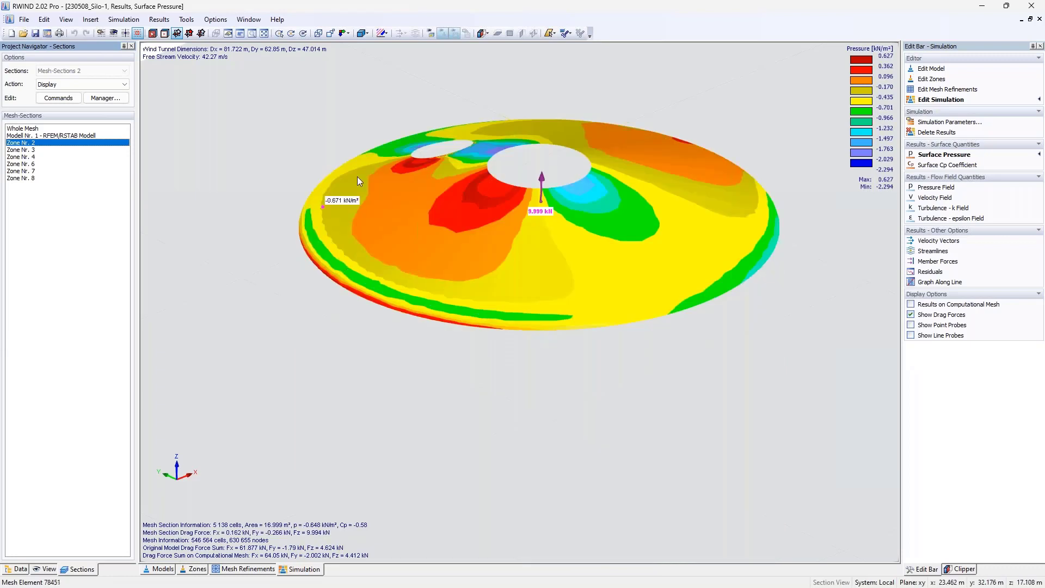
{"action": "mouse_move", "coordinate": [409, 290]}
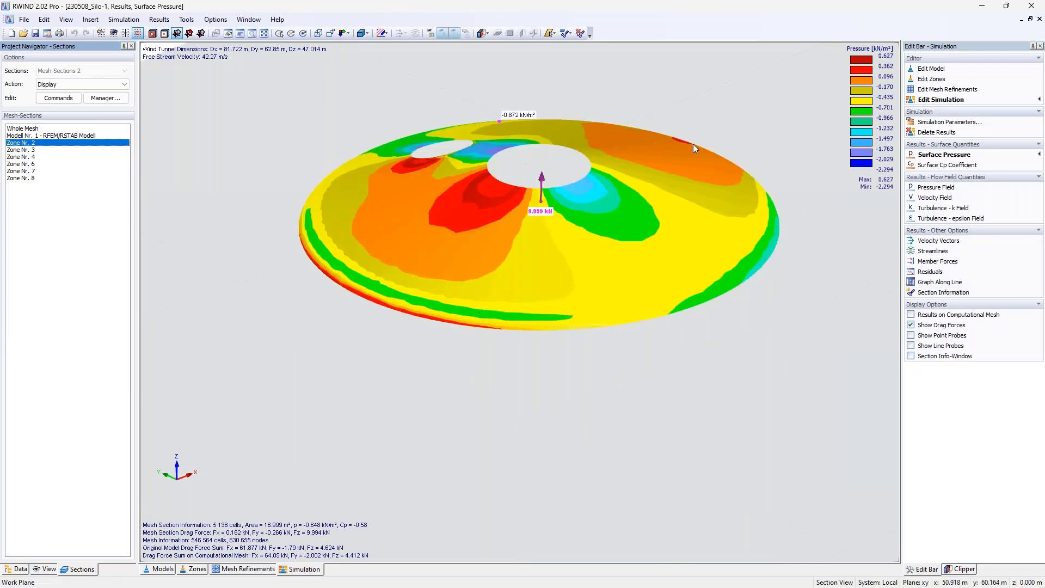
{"action": "left_click", "coordinate": [910, 314]}
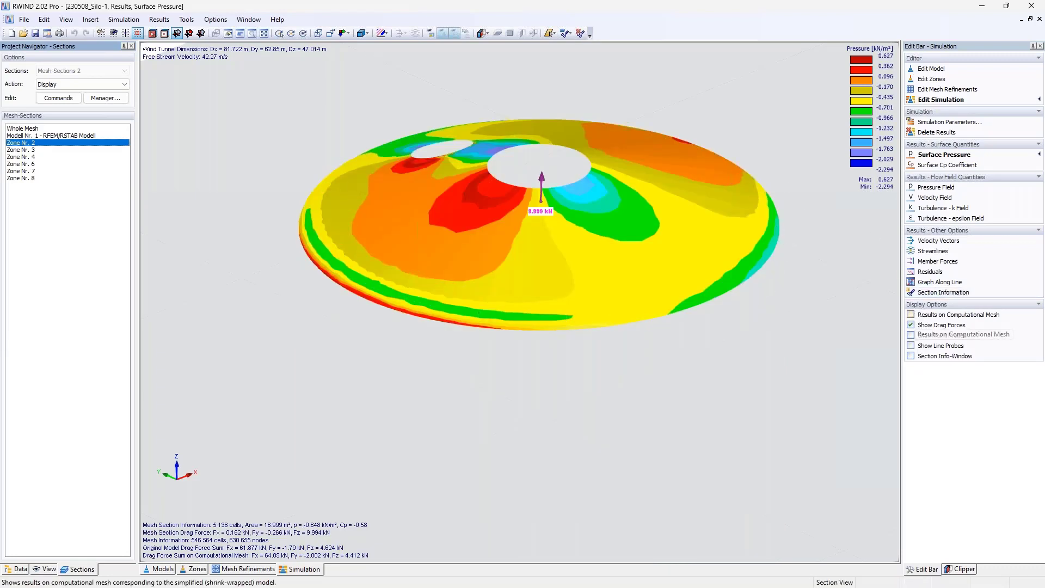
{"action": "mouse_move", "coordinate": [547, 220]}
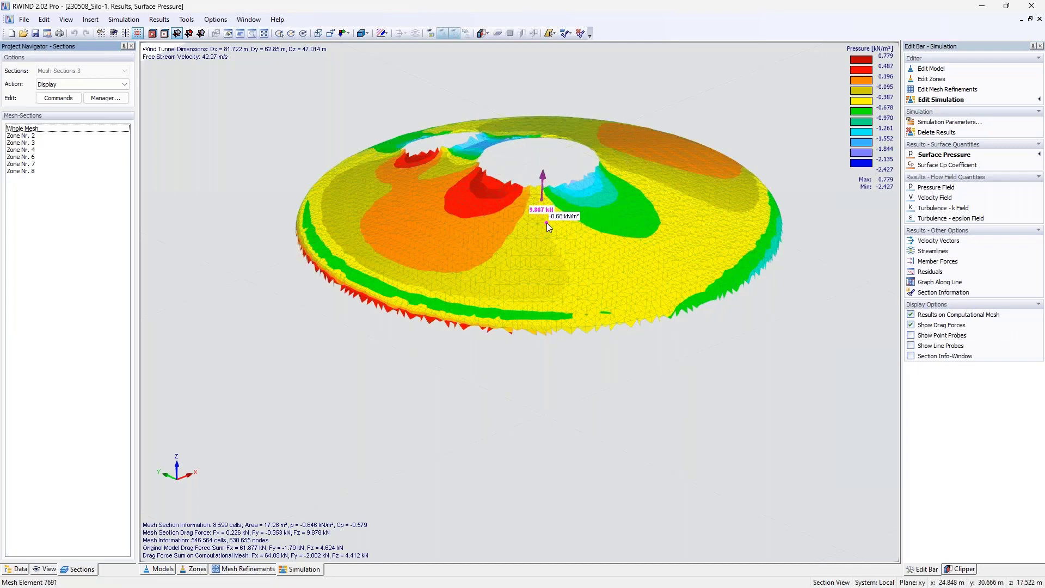
- Isolate mesh section Zone Nr. 6 and examine the cylindrical shell's surface pressure and drag force
{"action": "scroll", "coordinate": [547, 223], "scroll_direction": "down", "scroll_amount": 6}
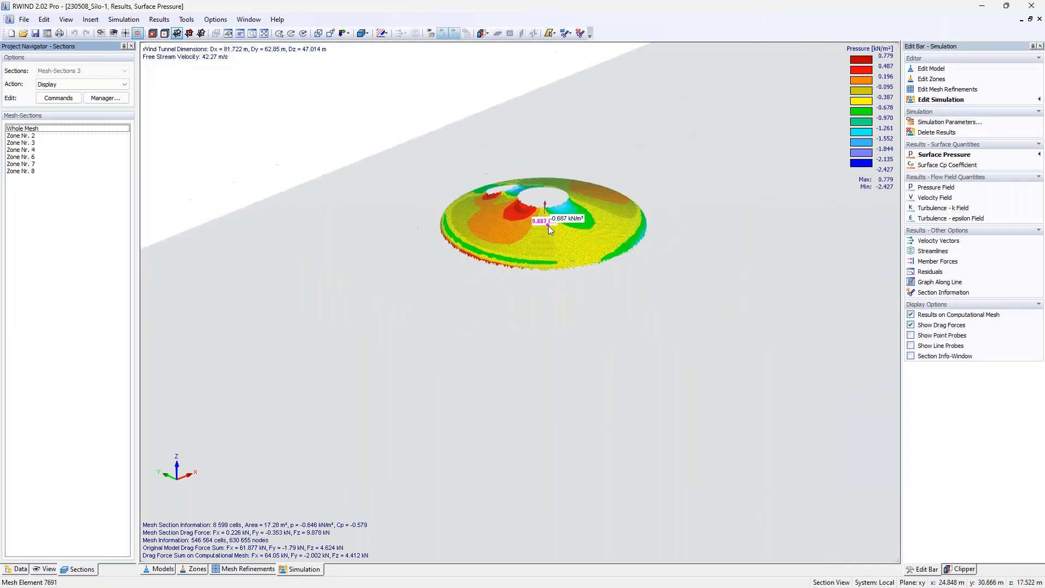
{"action": "left_click", "coordinate": [35, 157]}
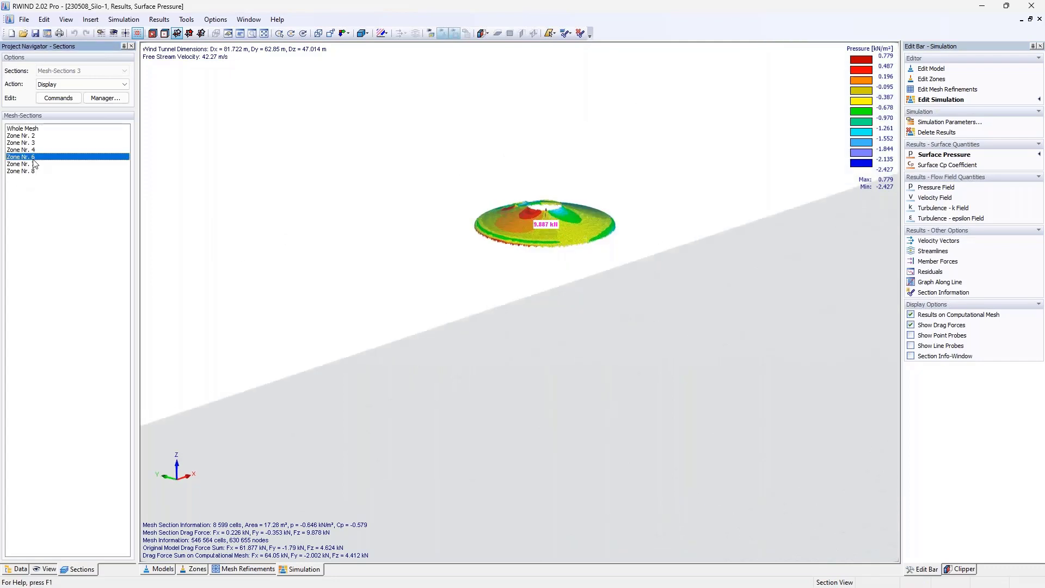
{"action": "scroll", "coordinate": [387, 299], "scroll_direction": "down", "scroll_amount": 5}
{"action": "mouse_move", "coordinate": [482, 320]}
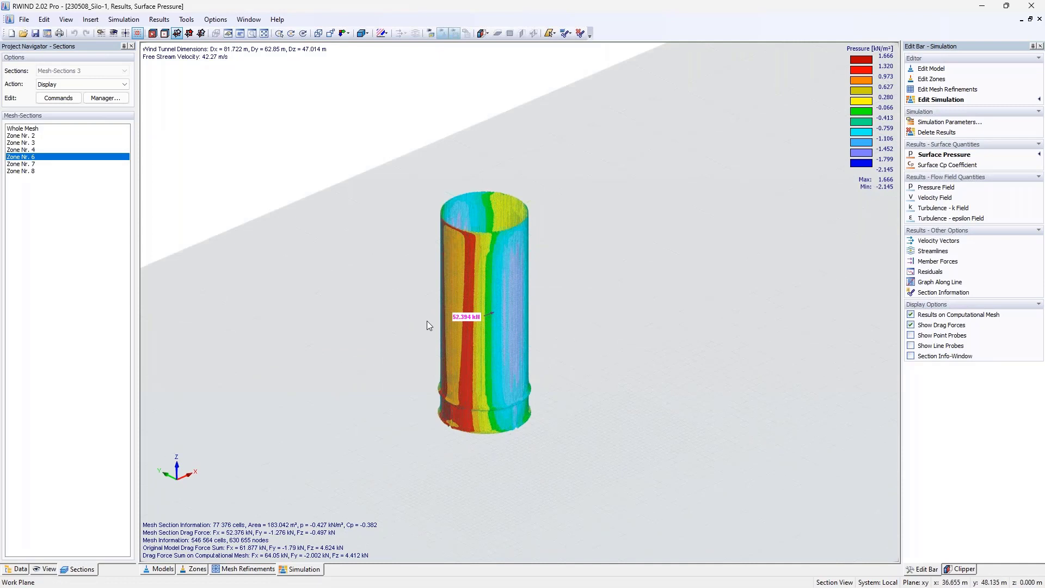
{"action": "mouse_move", "coordinate": [492, 245]}
- Hide the drag forces and display the whole mesh of the silo
{"action": "left_click", "coordinate": [934, 325]}
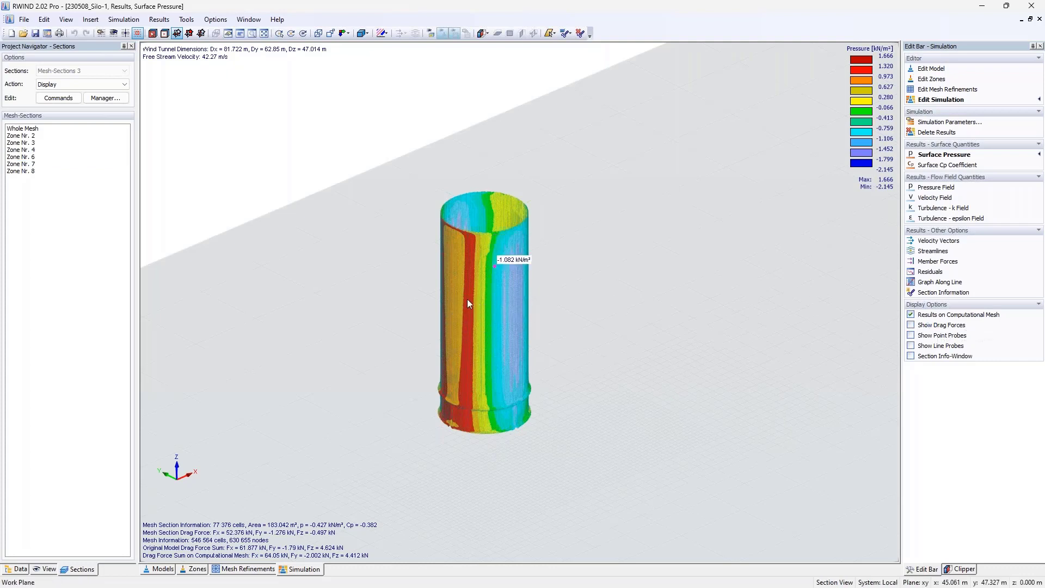
{"action": "left_click", "coordinate": [38, 129]}
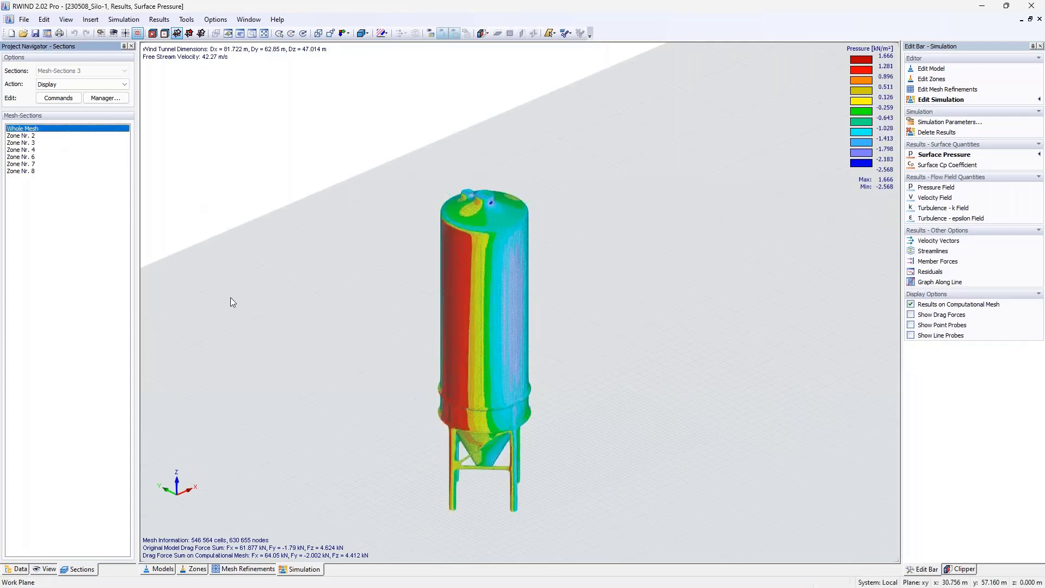
- Display the surface Cp coefficient on the silo and examine its distribution around the cylindrical shell
{"action": "left_click", "coordinate": [18, 569]}
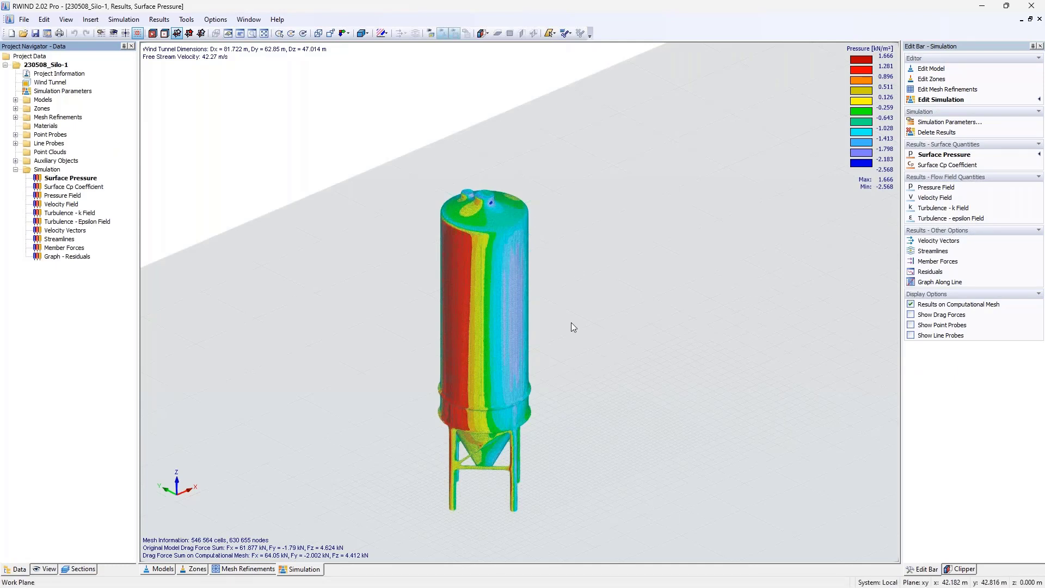
{"action": "left_click", "coordinate": [75, 187]}
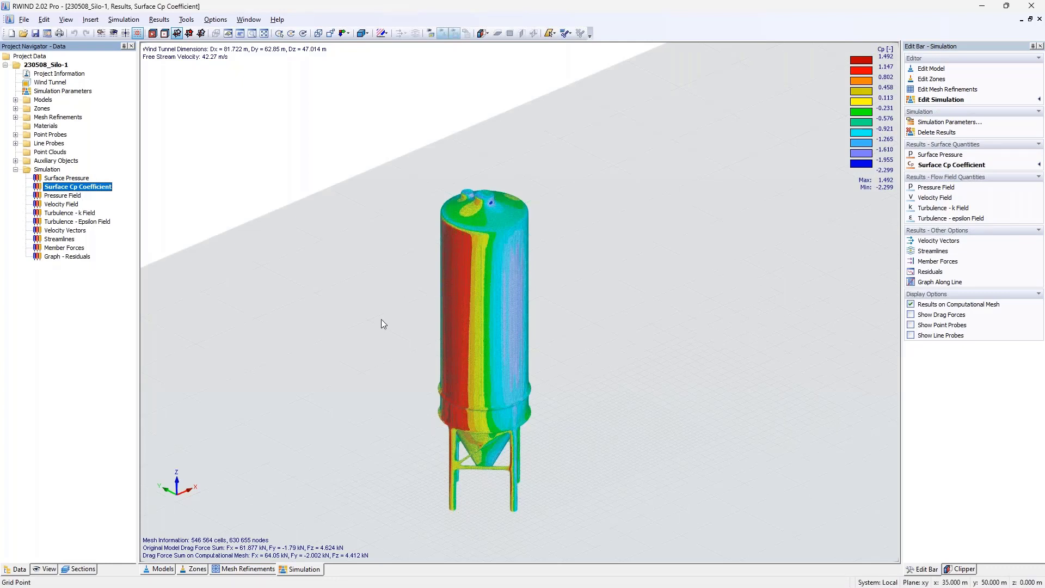
{"action": "middle_click_drag", "start_coordinate": [381, 319], "coordinate": [396, 300], "text": "ctrl"}
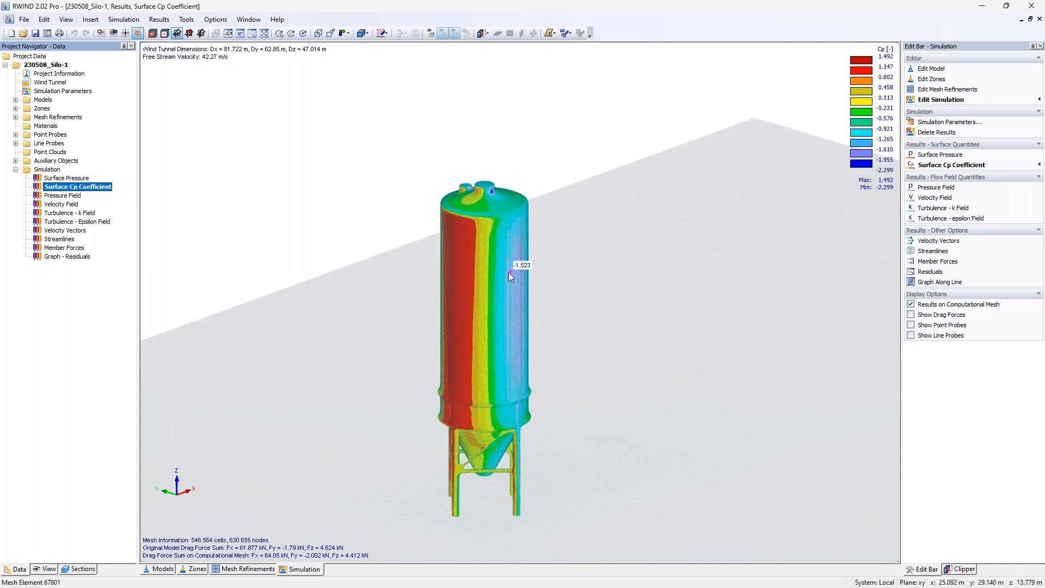
{"action": "middle_click_drag", "start_coordinate": [487, 264], "coordinate": [895, 80], "text": "ctrl"}
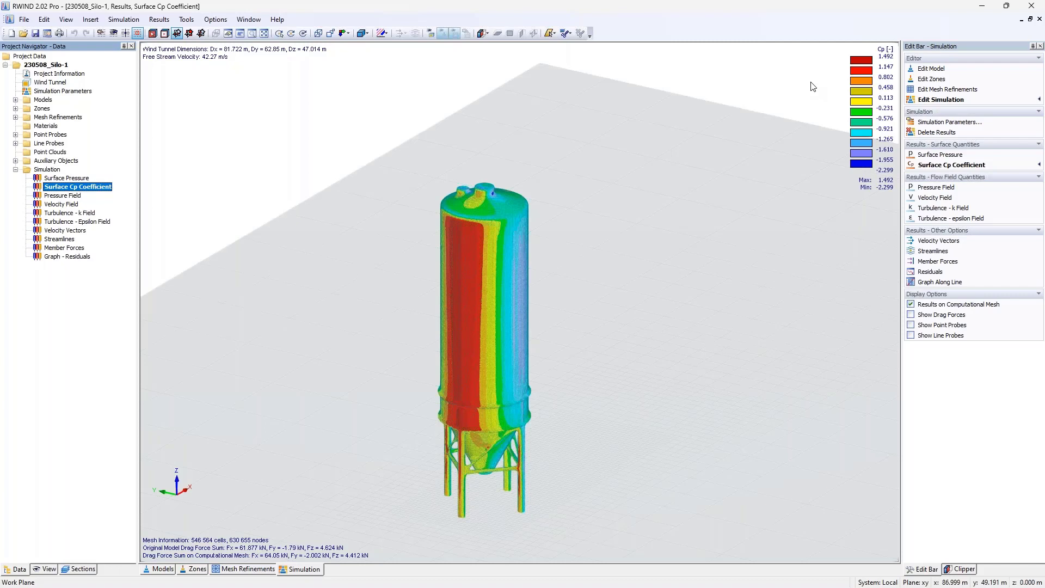
{"action": "mouse_move", "coordinate": [492, 268]}
- Display the pressure field in the section through the silo, extended from the reduced domain to the full wind tunnel
{"action": "left_click", "coordinate": [74, 196]}
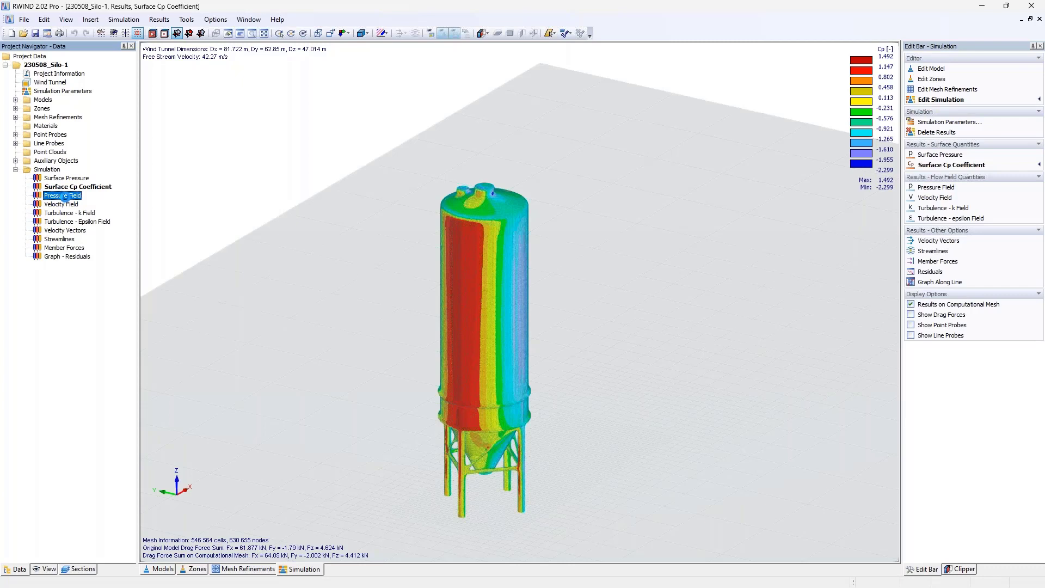
{"action": "scroll", "coordinate": [586, 221], "scroll_direction": "down", "scroll_amount": 3}
{"action": "middle_click_drag", "start_coordinate": [586, 220], "coordinate": [422, 283], "text": "ctrl"}
{"action": "scroll", "coordinate": [384, 249], "scroll_direction": "down", "scroll_amount": 3}
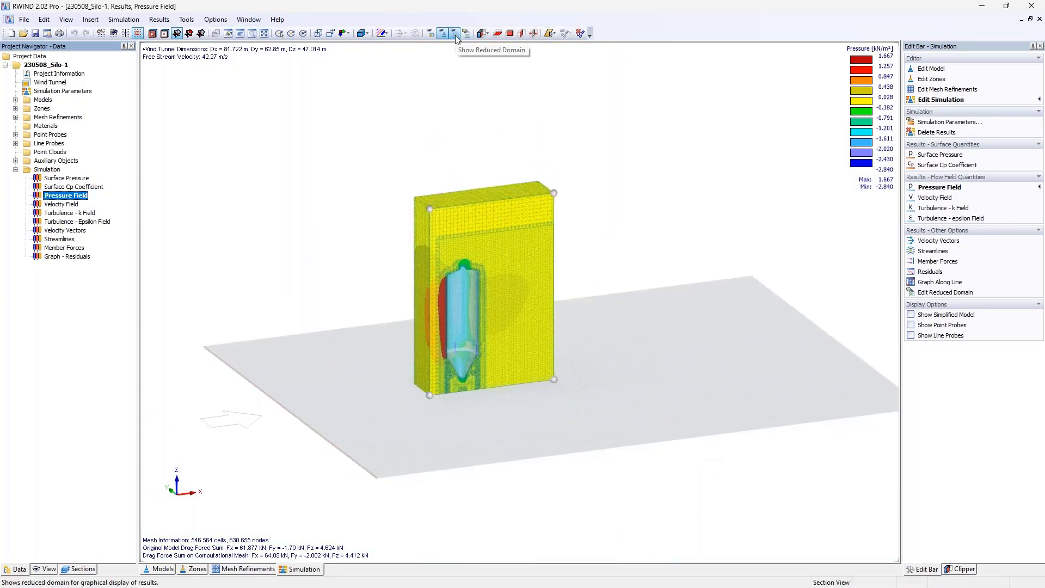
{"action": "left_click", "coordinate": [455, 36]}
{"action": "left_click", "coordinate": [454, 34]}
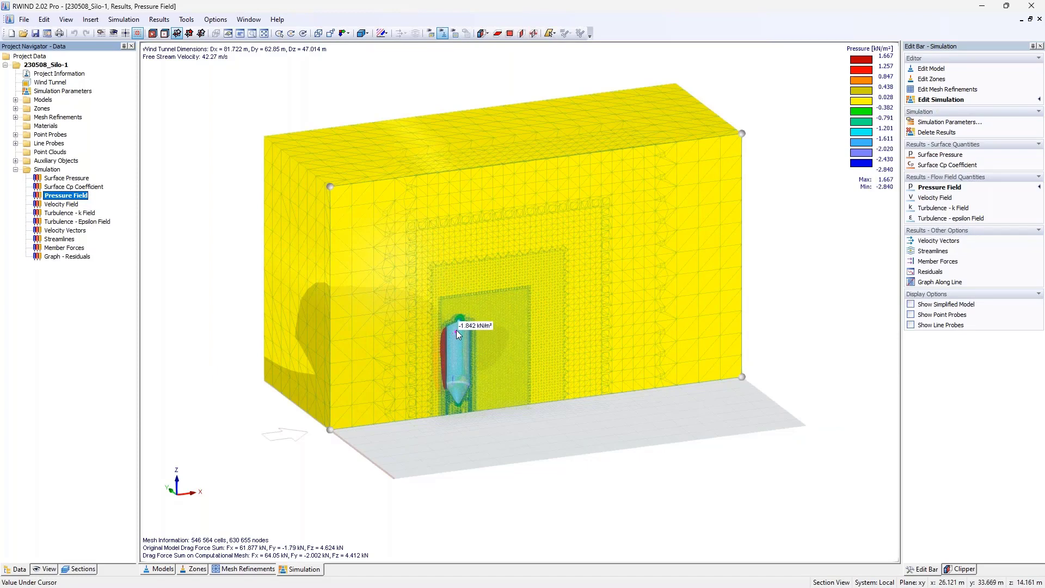
- Examine the sectioned pressure field around the silo's roof and its top nozzle
{"action": "scroll", "coordinate": [456, 332], "scroll_direction": "up", "scroll_amount": 4}
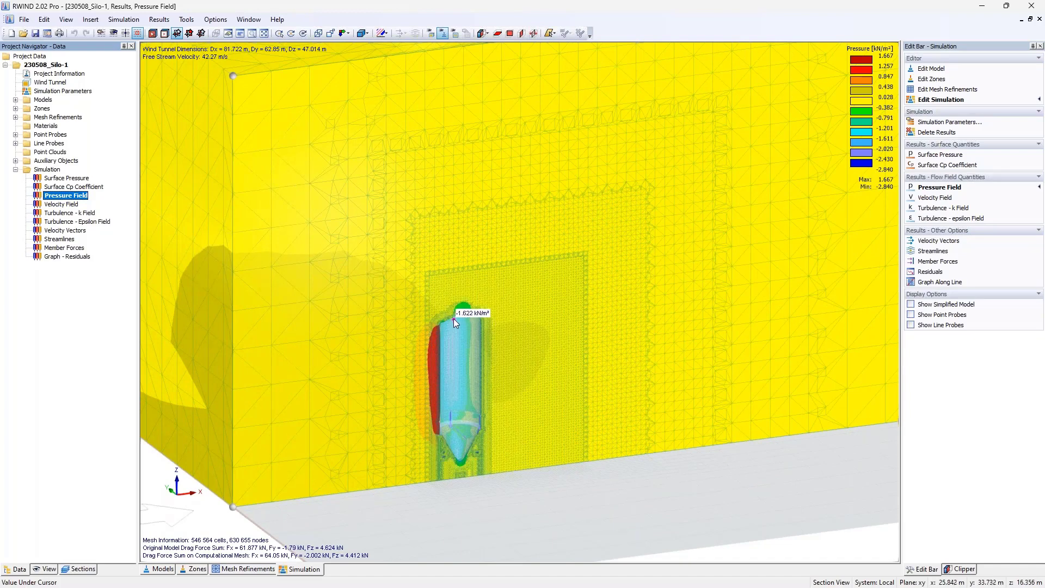
{"action": "scroll", "coordinate": [455, 316], "scroll_direction": "up", "scroll_amount": 8}
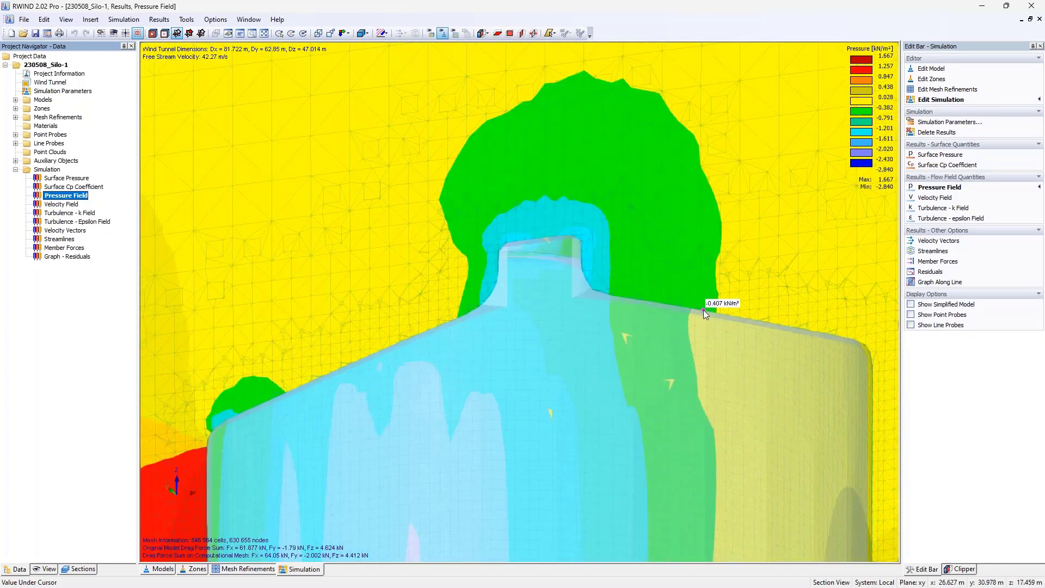
{"action": "scroll", "coordinate": [703, 309], "scroll_direction": "down", "scroll_amount": 6}
{"action": "middle_click_drag", "start_coordinate": [703, 309], "coordinate": [511, 316]}
{"action": "scroll", "coordinate": [518, 210], "scroll_direction": "down", "scroll_amount": 1}
{"action": "scroll", "coordinate": [517, 210], "scroll_direction": "down", "scroll_amount": 3}
{"action": "scroll", "coordinate": [465, 237], "scroll_direction": "down", "scroll_amount": 3}
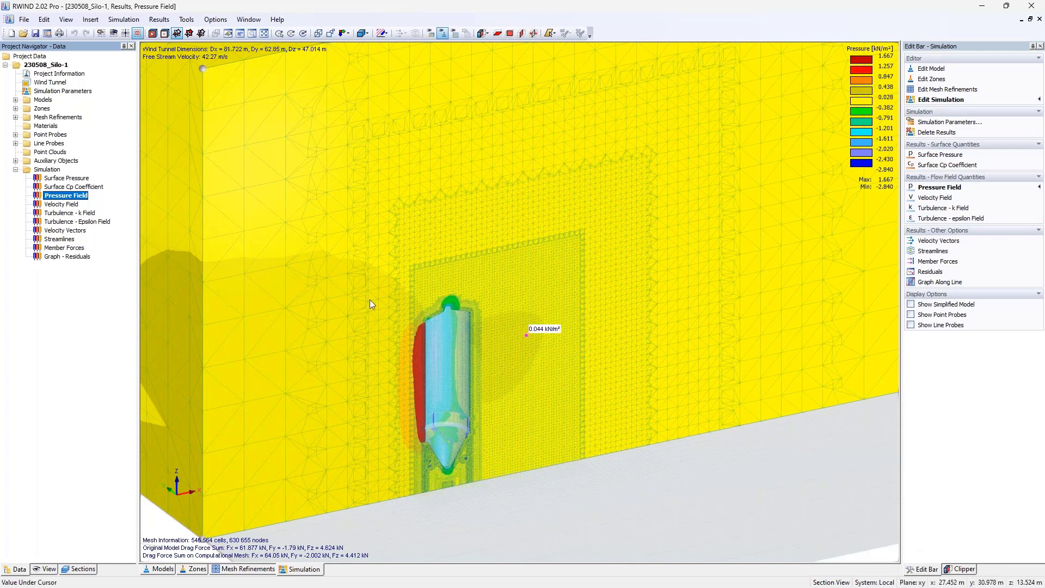
- Display the velocity field within the reduced domain and examine the flow beneath the silo's hopper
{"action": "left_click", "coordinate": [61, 205]}
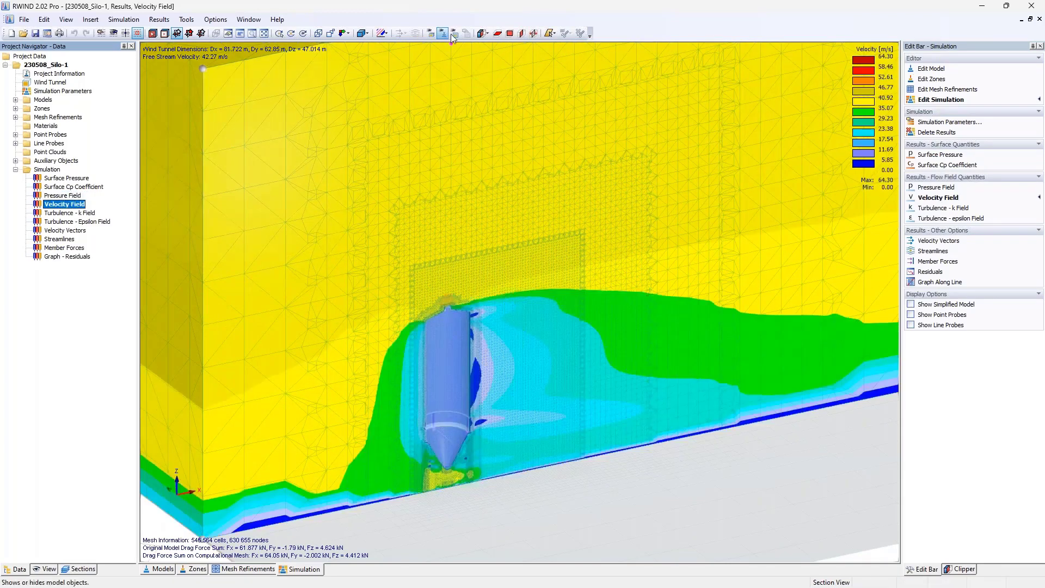
{"action": "left_click", "coordinate": [454, 34]}
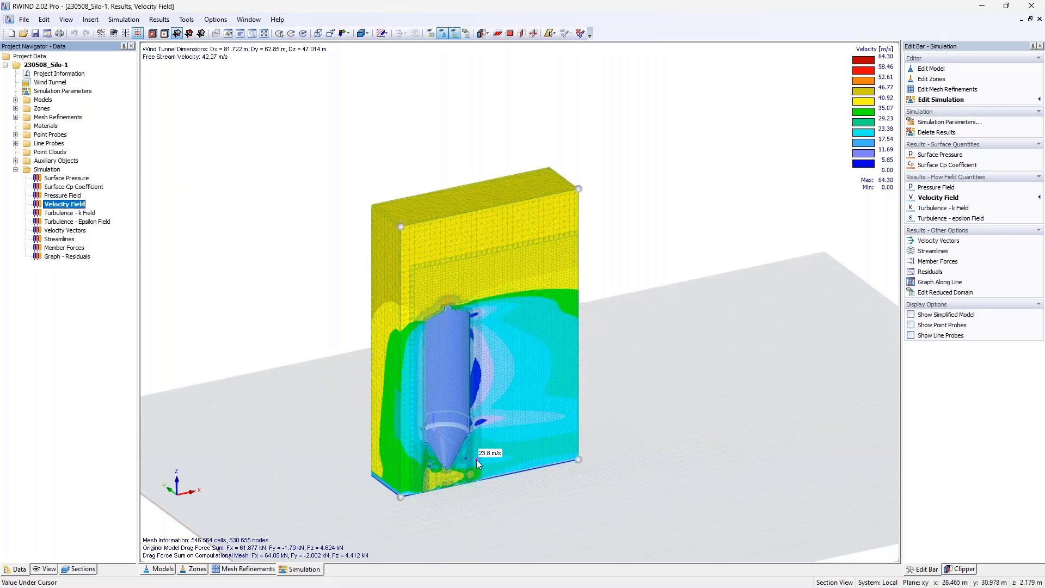
{"action": "scroll", "coordinate": [427, 460], "scroll_direction": "up", "scroll_amount": 5}
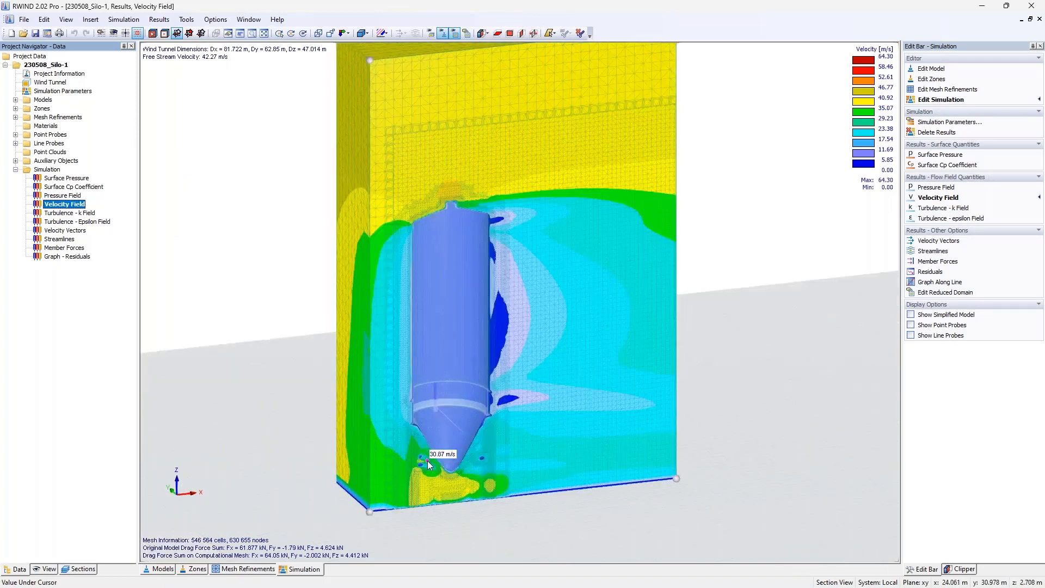
{"action": "middle_click_drag", "start_coordinate": [427, 461], "coordinate": [434, 416]}
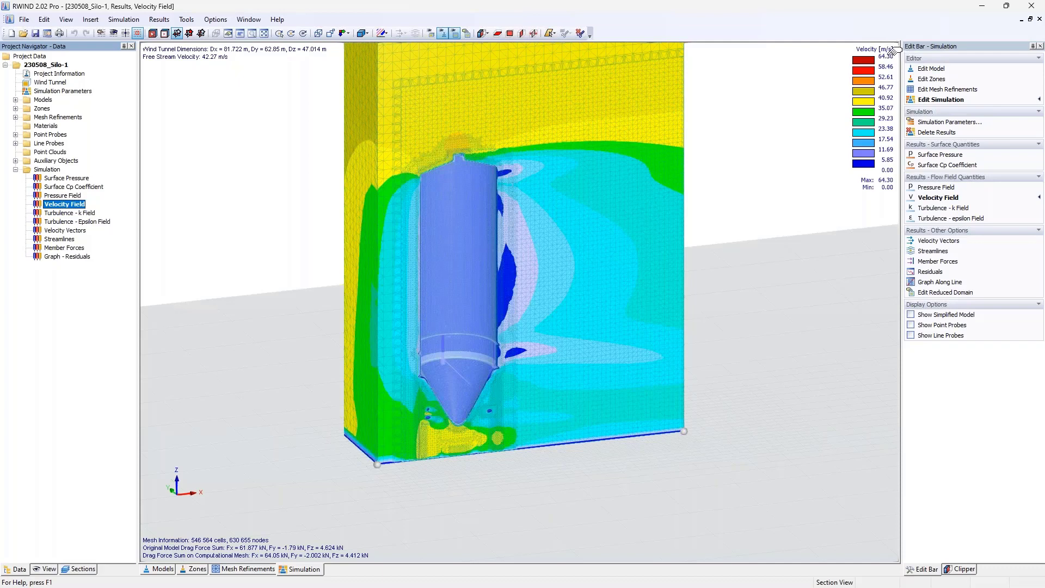
- Examine the velocities along the windward and leeward sides of the silo and review the clipping plane settings
{"action": "mouse_move", "coordinate": [657, 187]}
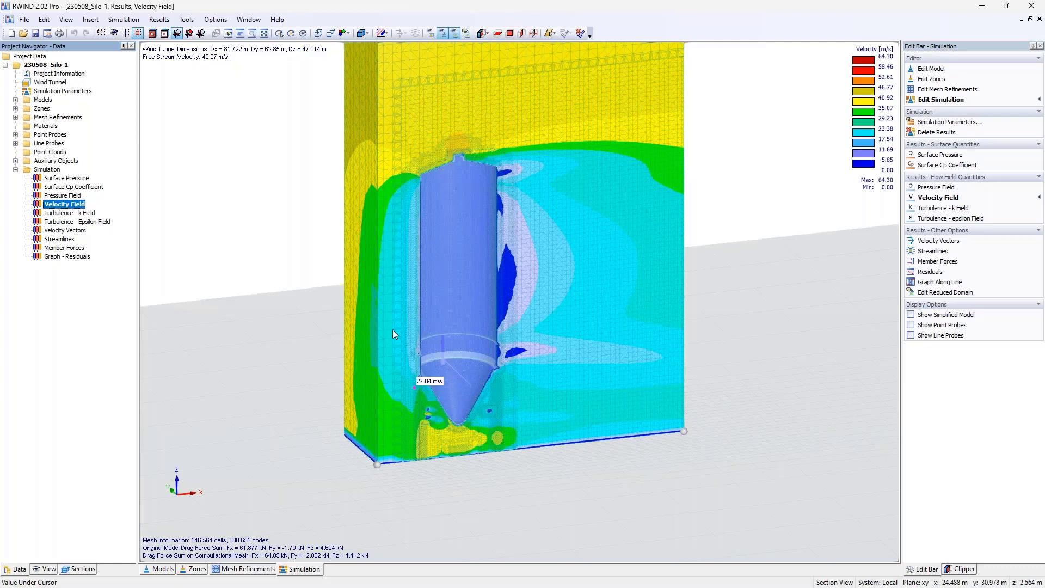
{"action": "middle_click_drag", "start_coordinate": [531, 276], "coordinate": [439, 290], "text": "ctrl"}
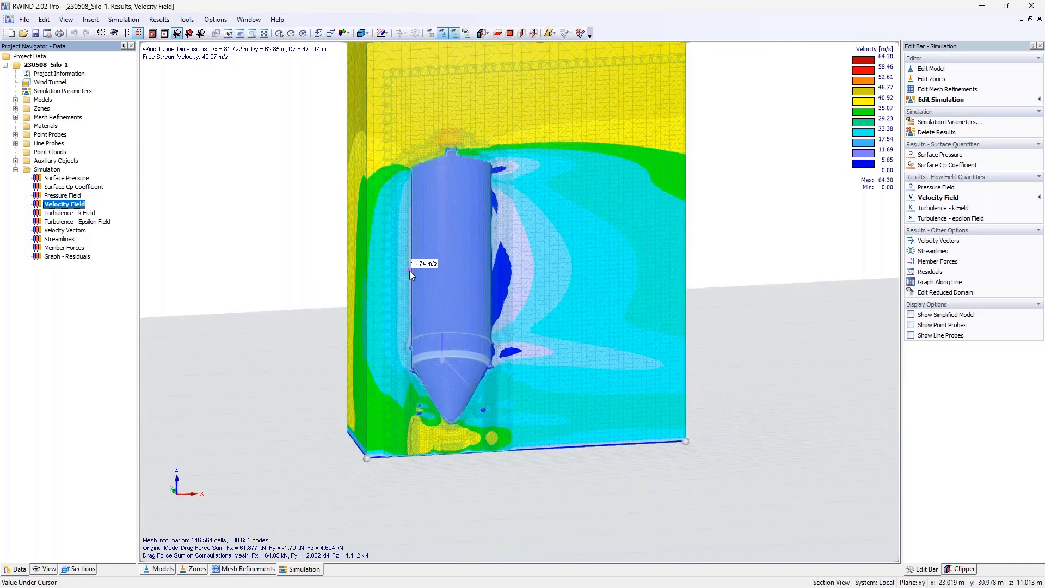
{"action": "middle_click_drag", "start_coordinate": [381, 307], "coordinate": [607, 326], "text": "ctrl"}
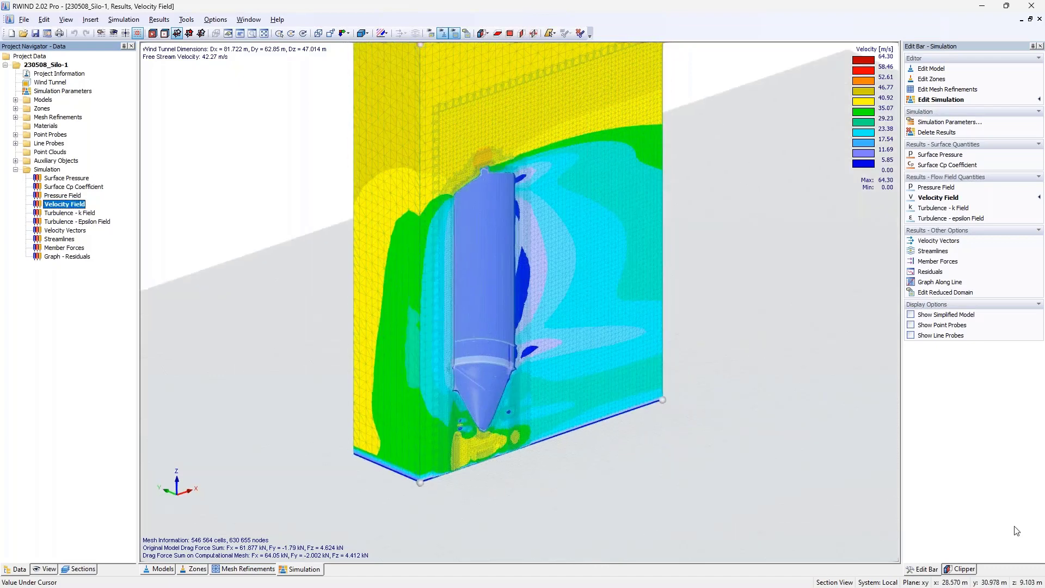
{"action": "left_click", "coordinate": [960, 569]}
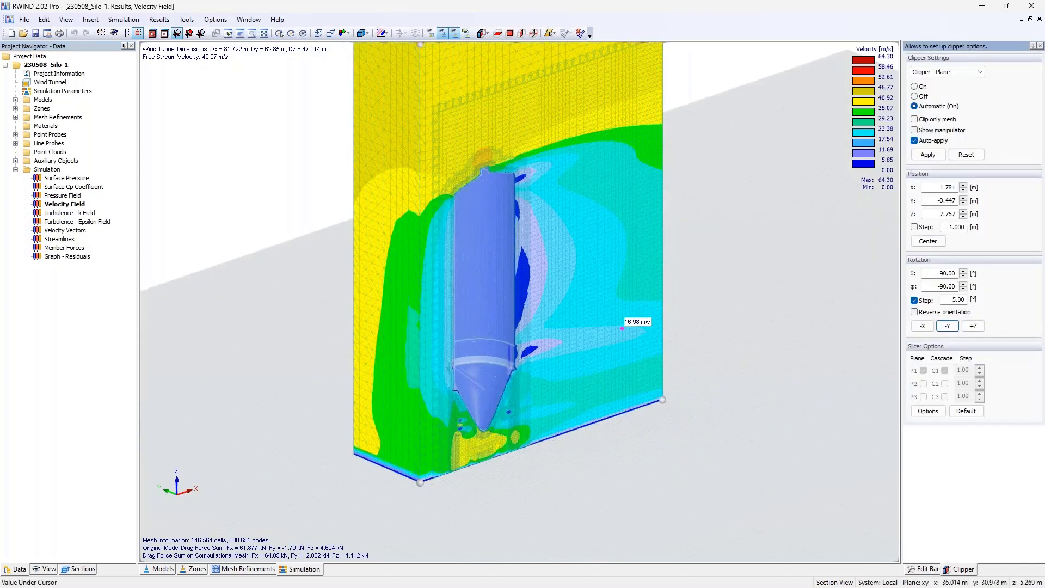
{"action": "left_click", "coordinate": [928, 569]}
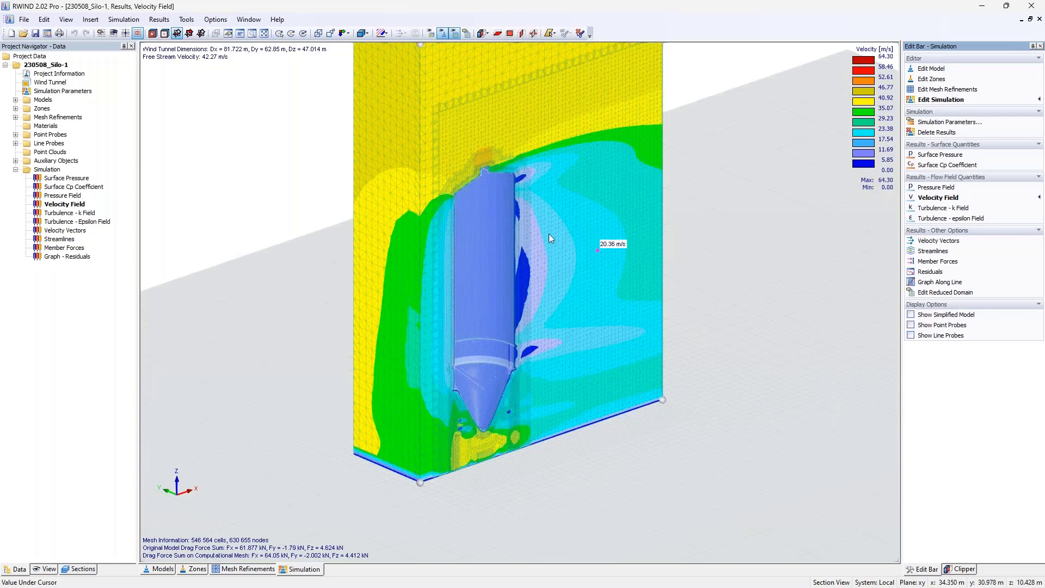
- Display the turbulence k field and the turbulence epsilon field around the silo for review
{"action": "left_click", "coordinate": [85, 213]}
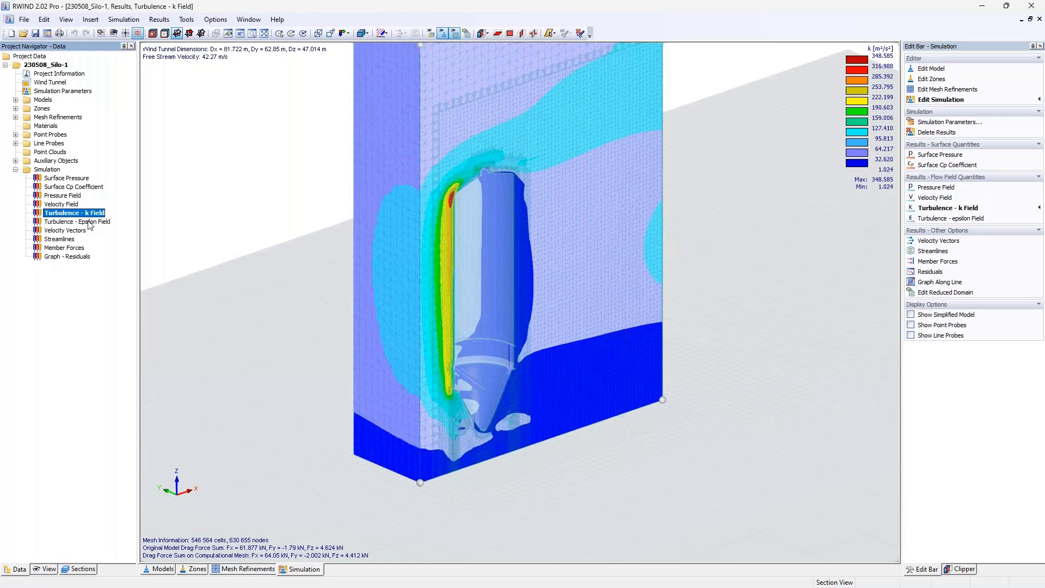
{"action": "left_click", "coordinate": [89, 222]}
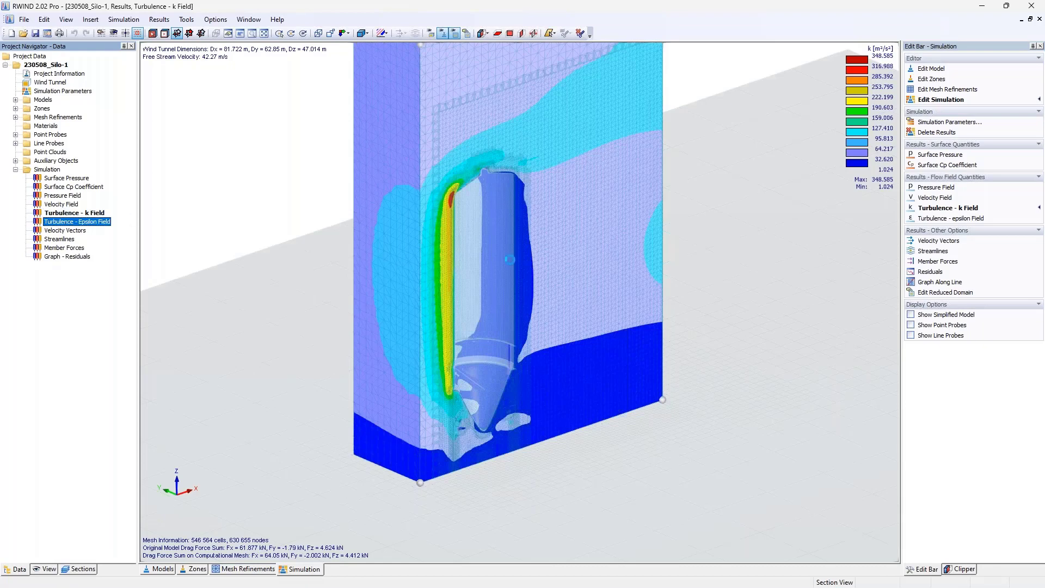
{"action": "scroll", "coordinate": [545, 240], "scroll_direction": "up", "scroll_amount": 4}
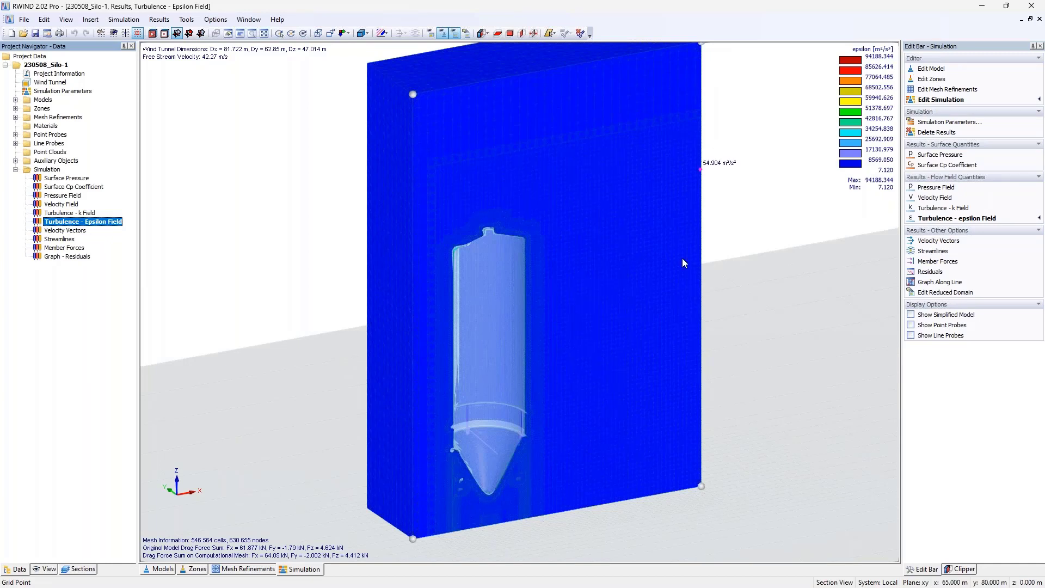
- Display the wind velocity vectors and the streamlines around the silo to review the flow direction
{"action": "left_click", "coordinate": [72, 231]}
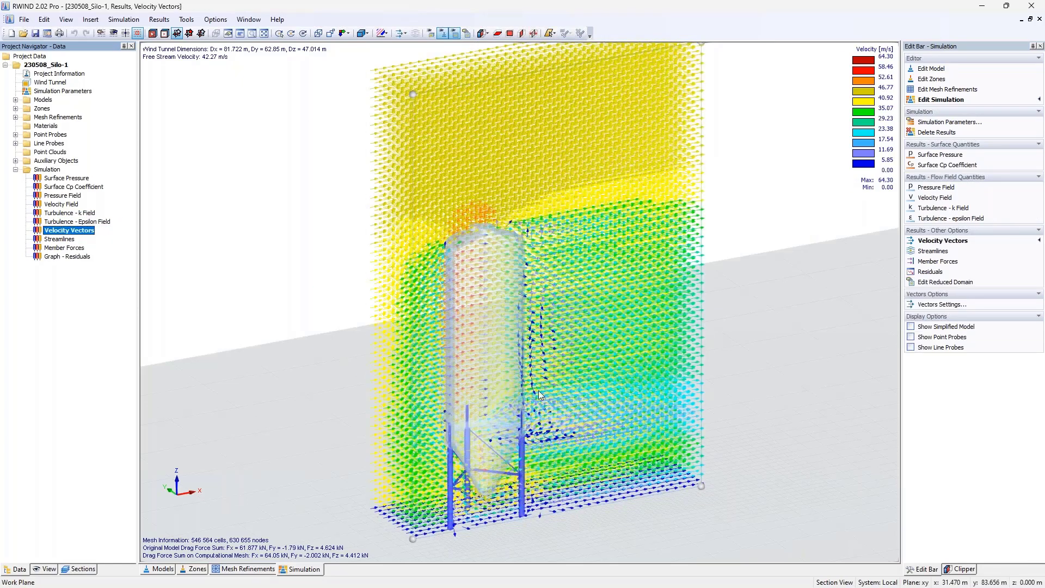
{"action": "mouse_move", "coordinate": [507, 303]}
{"action": "middle_mouse_down", "text": "ctrl"}
{"action": "mouse_move", "coordinate": [572, 339]}
{"action": "mouse_move", "coordinate": [706, 357]}
{"action": "mouse_move", "coordinate": [835, 296]}
{"action": "mouse_move", "coordinate": [639, 294]}
{"action": "mouse_move", "coordinate": [515, 321]}
{"action": "middle_mouse_up", "text": "ctrl"}
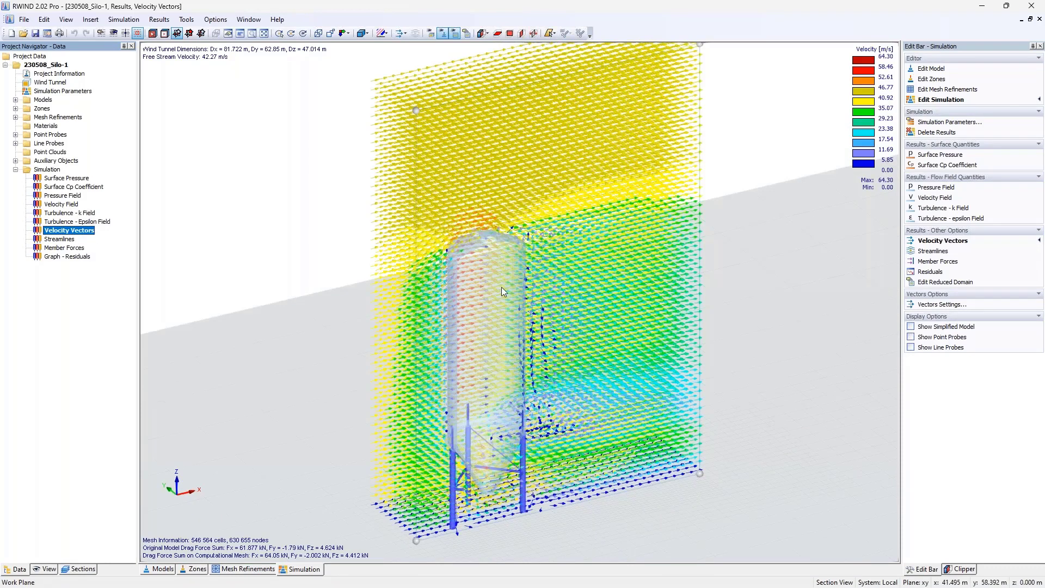
{"action": "left_click", "coordinate": [65, 240]}
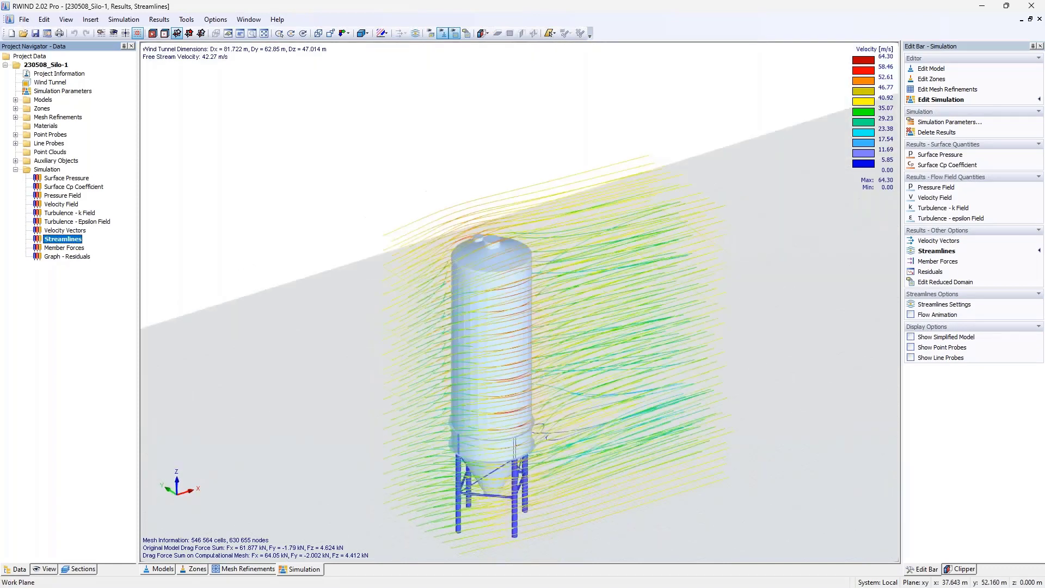
- Display the member forces and examine the force vectors on the silo's supporting legs and bracing
{"action": "left_click", "coordinate": [72, 249]}
{"action": "middle_click_drag", "start_coordinate": [444, 390], "coordinate": [398, 222]}
{"action": "left_click", "coordinate": [83, 251]}
{"action": "scroll", "coordinate": [422, 311], "scroll_direction": "up", "scroll_amount": 1}
{"action": "scroll", "coordinate": [422, 311], "scroll_direction": "up", "scroll_amount": 4}
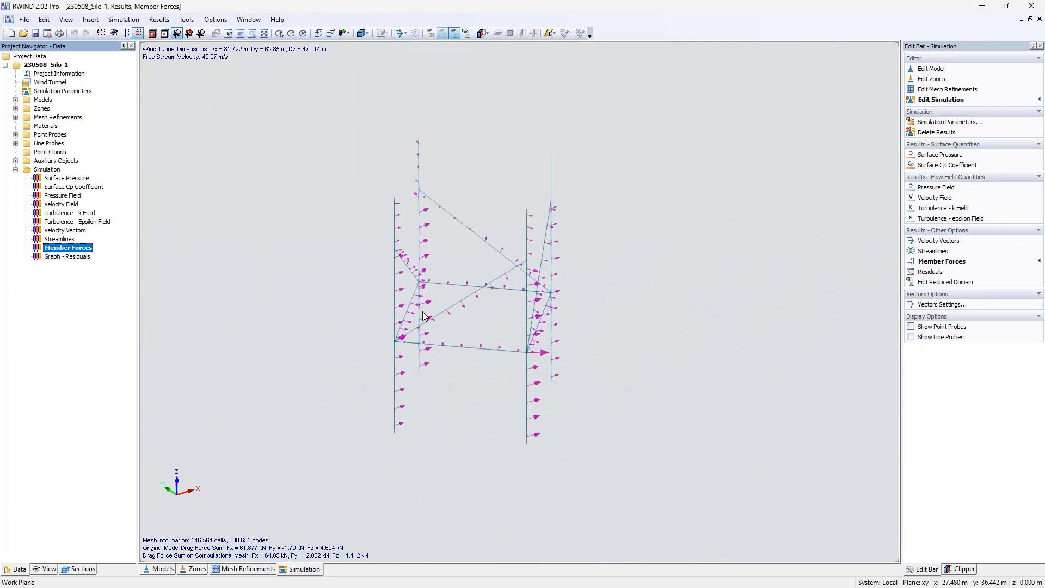
{"action": "middle_click_drag", "start_coordinate": [424, 316], "coordinate": [410, 275]}
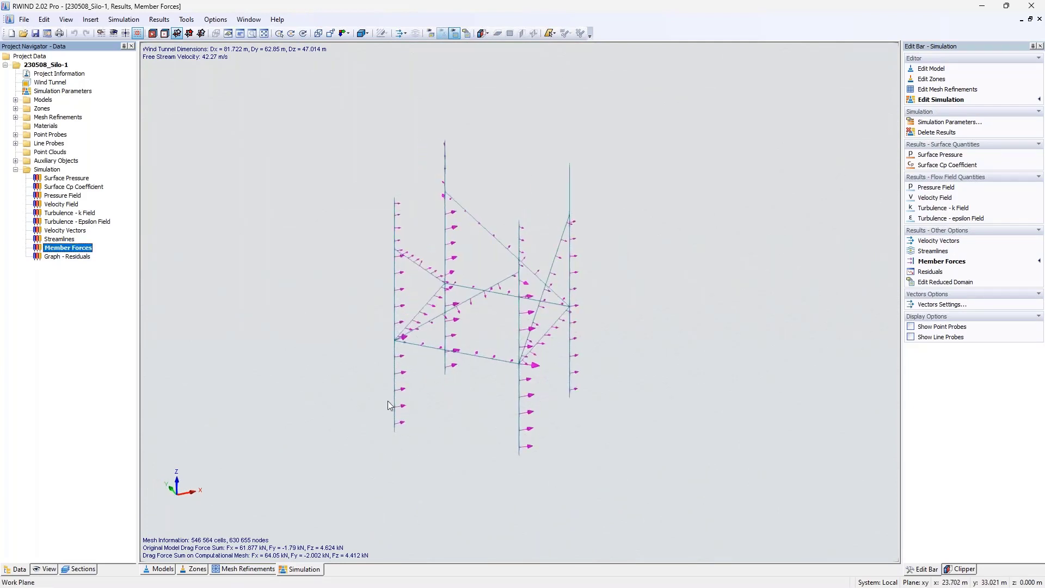
- Show the member force values on the support frame for inspection and hide them again
{"action": "left_click", "coordinate": [46, 569]}
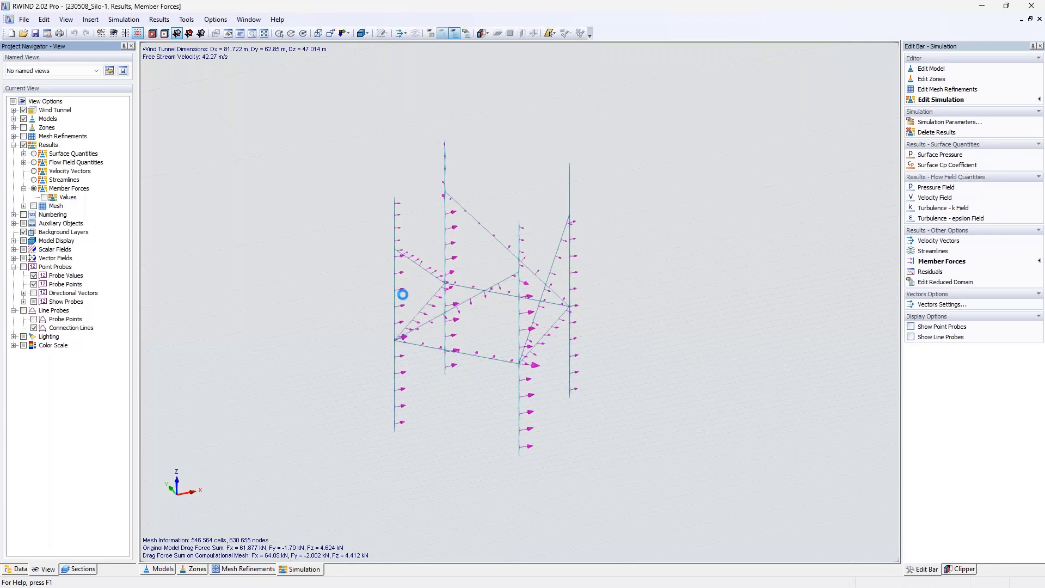
{"action": "scroll", "coordinate": [397, 400], "scroll_direction": "up", "scroll_amount": 4}
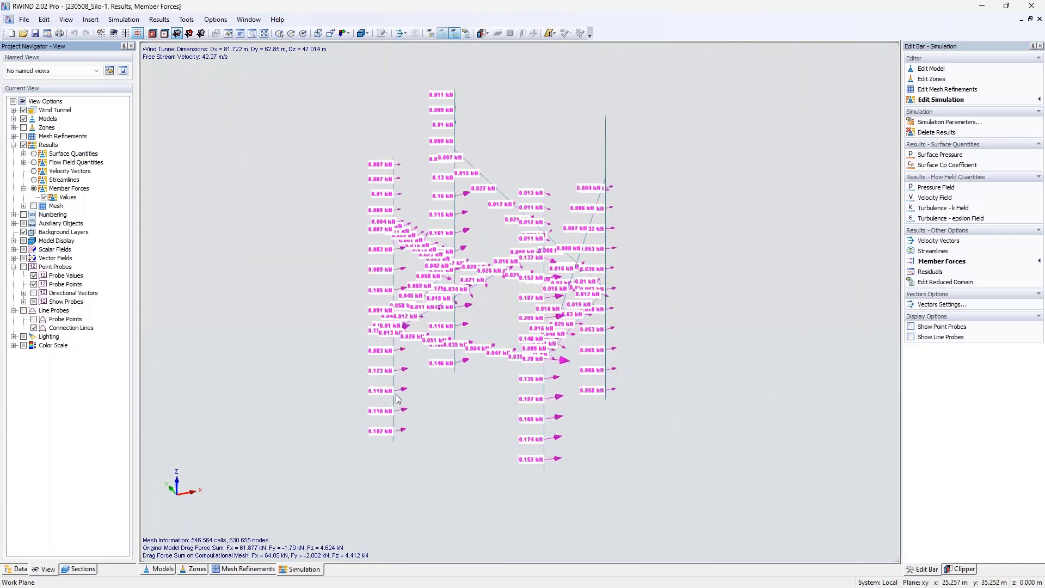
{"action": "scroll", "coordinate": [395, 402], "scroll_direction": "up", "scroll_amount": 1}
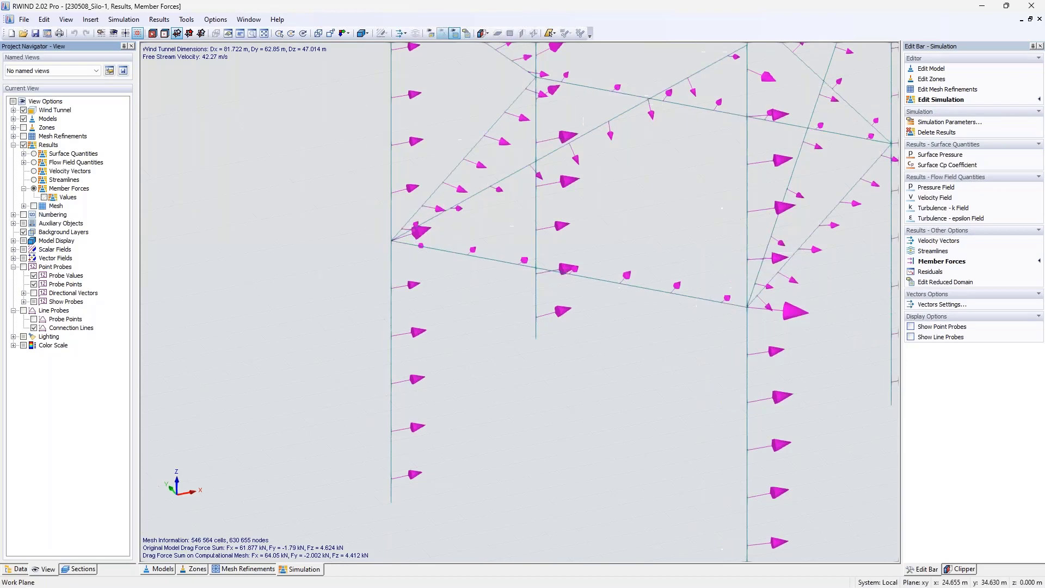
{"action": "scroll", "coordinate": [402, 314], "scroll_direction": "down", "scroll_amount": 6}
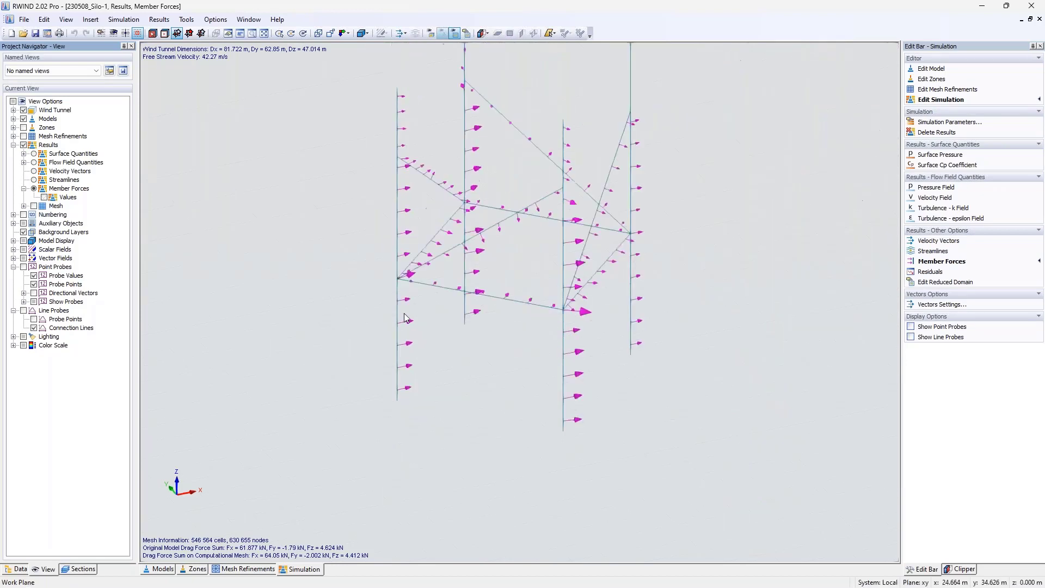
- Return to the surface pressure results and bring the complete silo back into view
{"action": "left_click", "coordinate": [14, 570]}
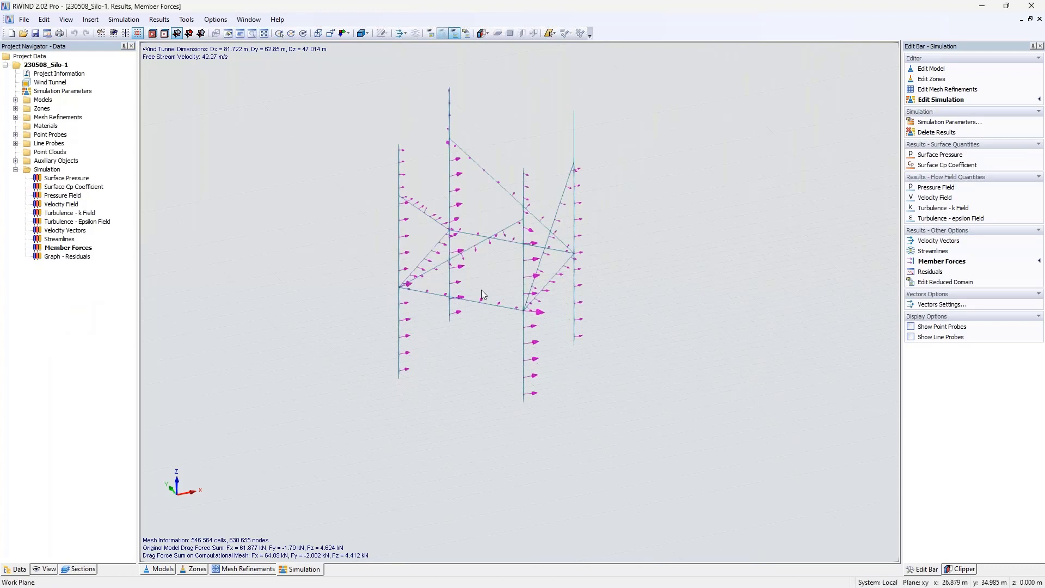
{"action": "left_click", "coordinate": [66, 178]}
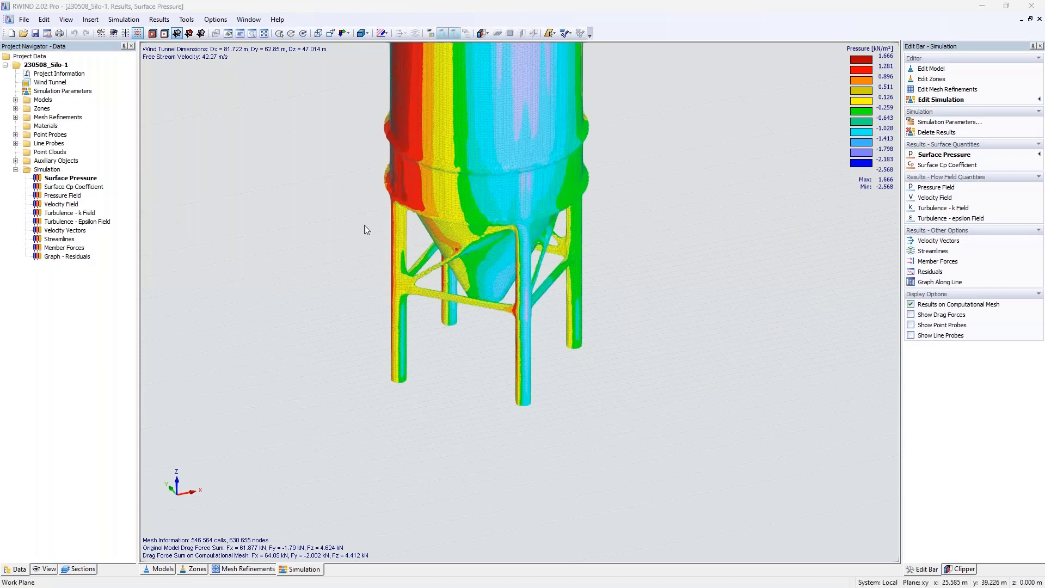
{"action": "middle_click_drag", "start_coordinate": [356, 216], "coordinate": [389, 308]}
{"action": "scroll", "coordinate": [390, 307], "scroll_direction": "down", "scroll_amount": 3}
{"action": "middle_click_drag", "start_coordinate": [393, 259], "coordinate": [419, 331]}
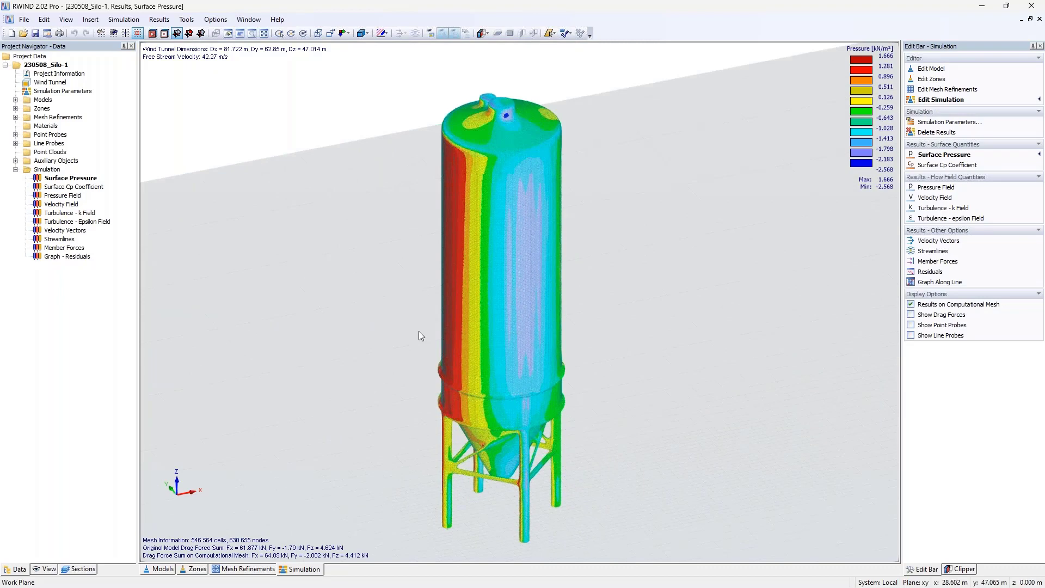
- Switch to zone editing and list the silo's defined zones
{"action": "double_click", "coordinate": [39, 108]}
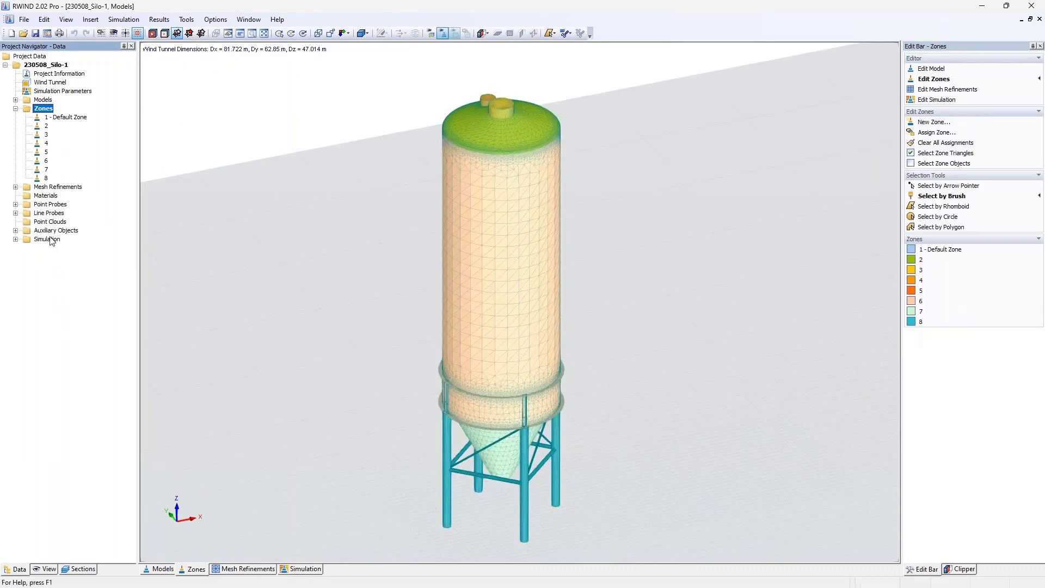
- Return to the surface pressure results of the simulation and print the rotated silo view to the clipboard
{"action": "left_click", "coordinate": [298, 568]}
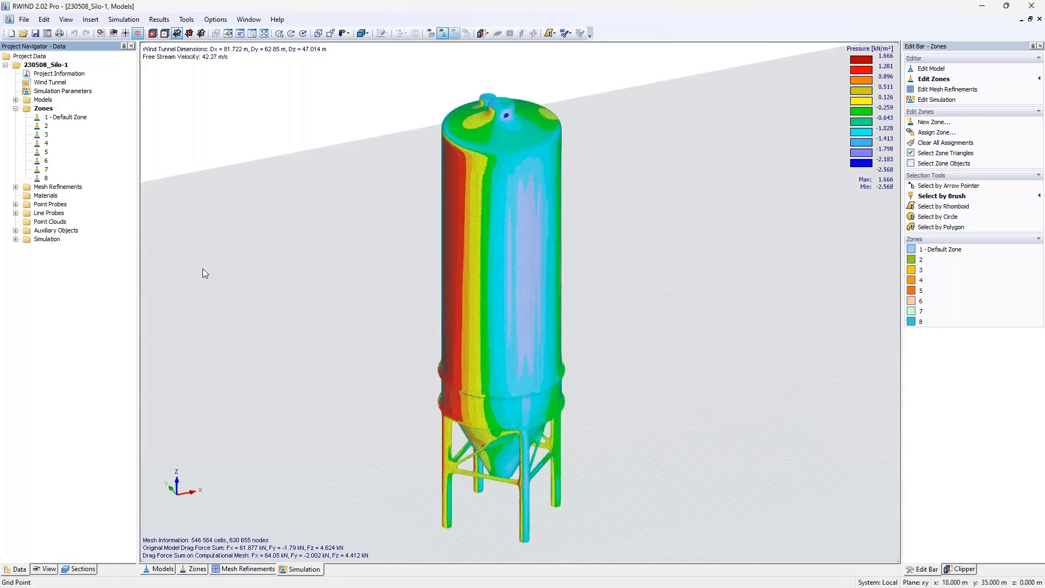
{"action": "middle_click_drag", "start_coordinate": [236, 252], "coordinate": [305, 232]}
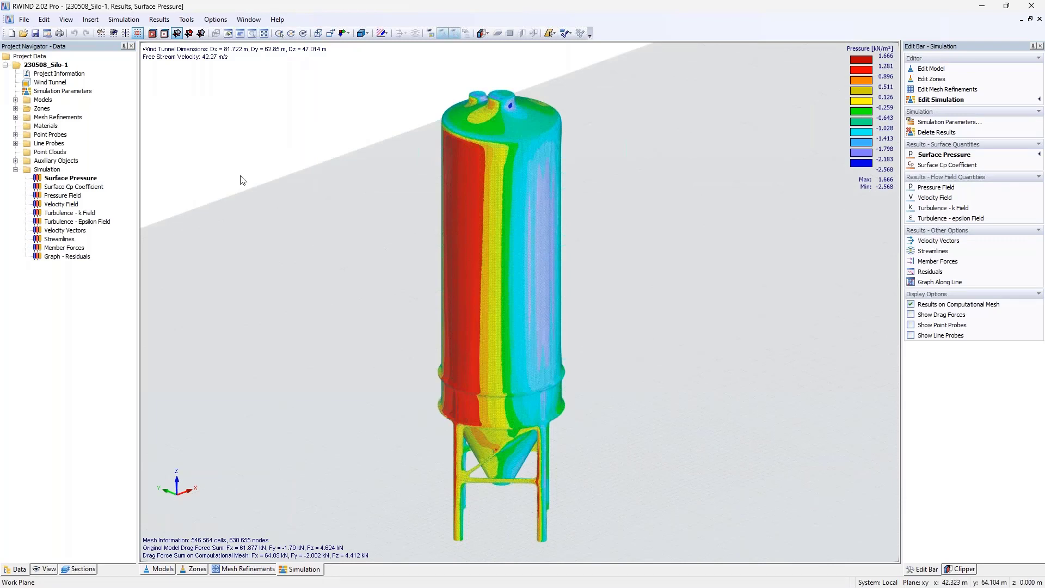
{"action": "left_click", "coordinate": [24, 19]}
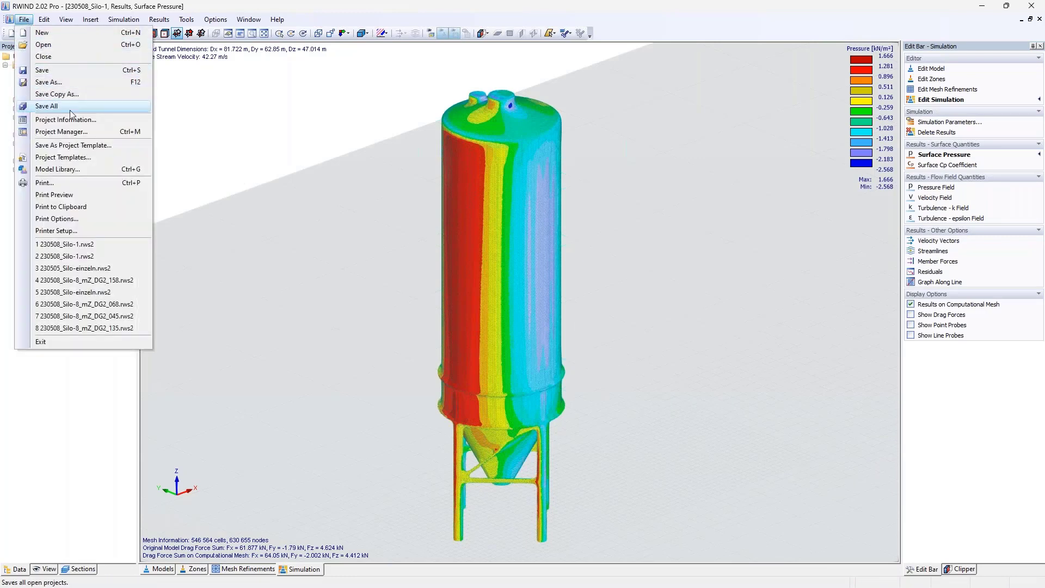
{"action": "left_click", "coordinate": [75, 208]}
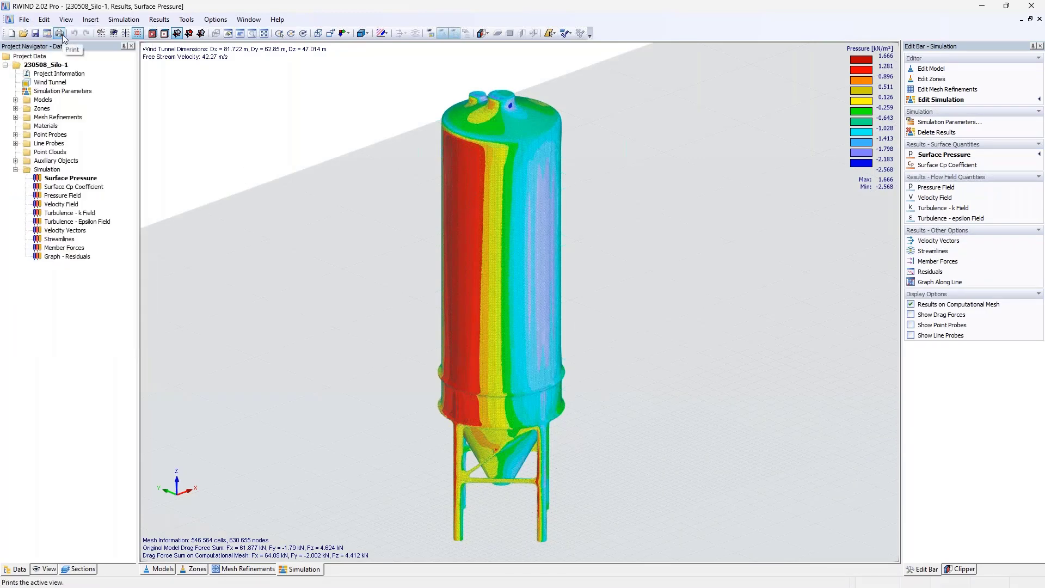
{"action": "left_click", "coordinate": [25, 20]}
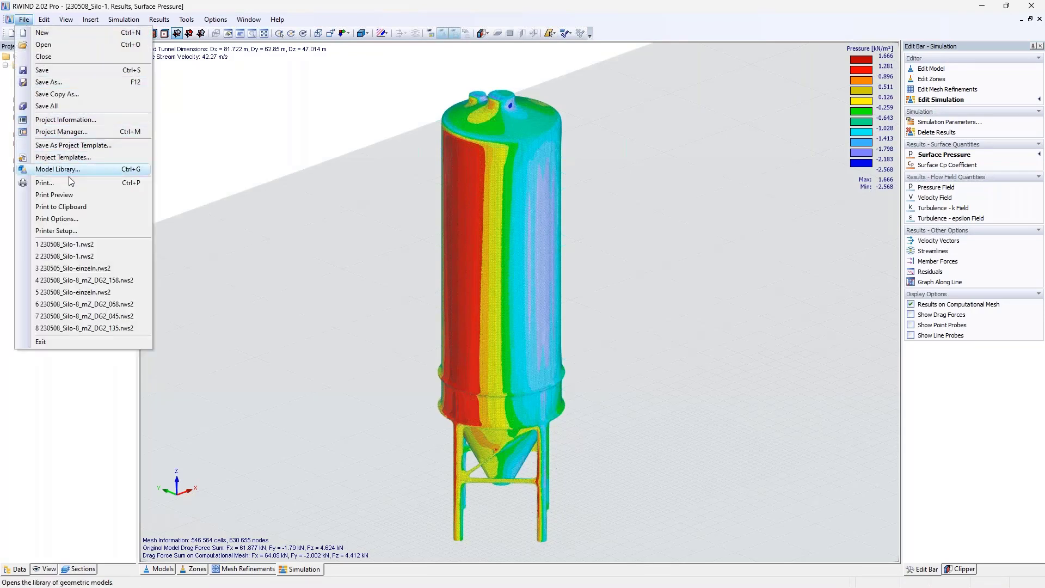
{"action": "left_click", "coordinate": [74, 209]}
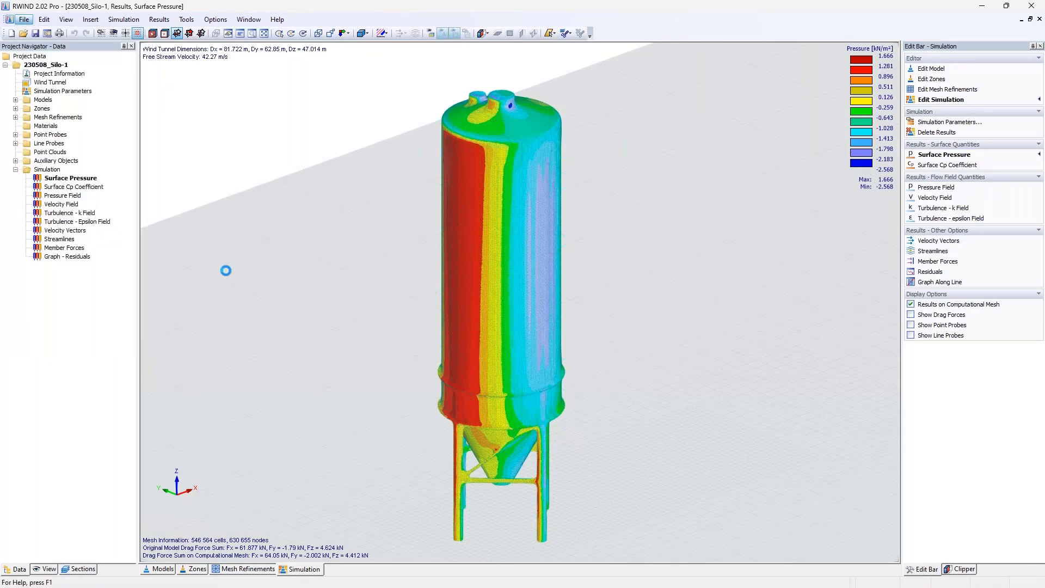
- Open the print preview of the surface pressure results and review the general print options
{"action": "left_click", "coordinate": [24, 20]}
{"action": "left_click", "coordinate": [53, 195]}
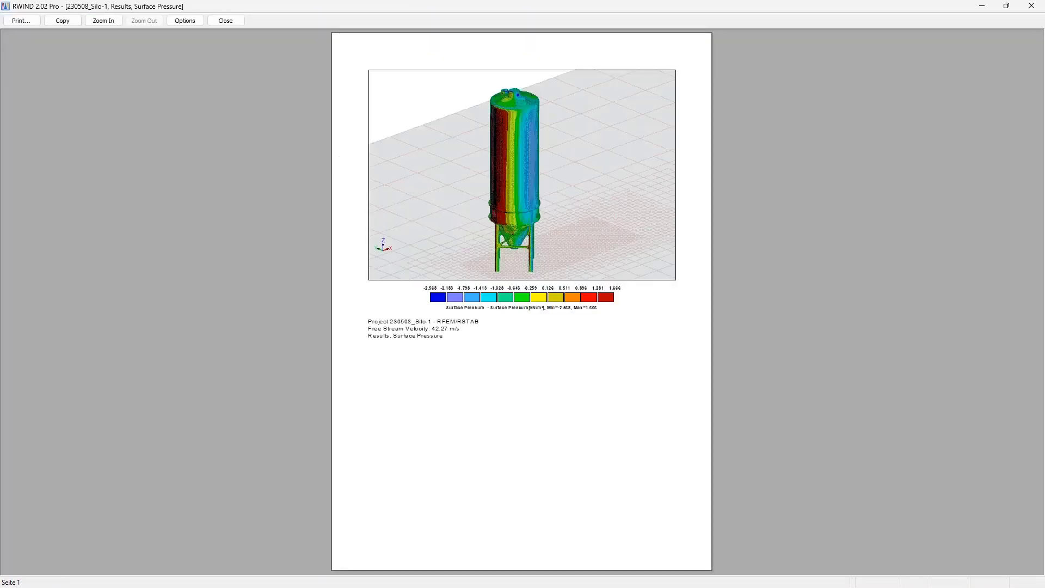
{"action": "left_click", "coordinate": [185, 20]}
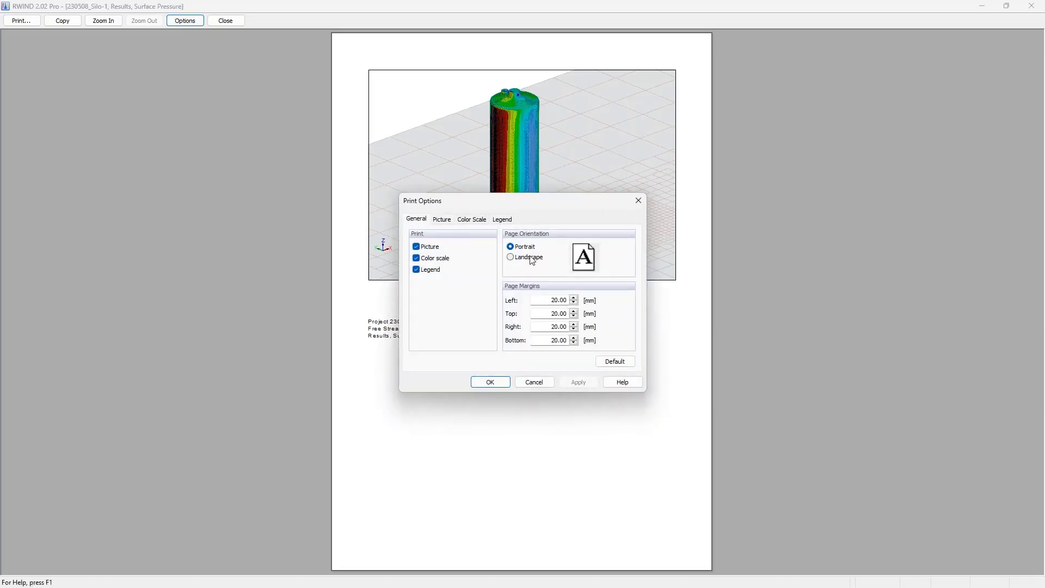
{"action": "left_click", "coordinate": [639, 200]}
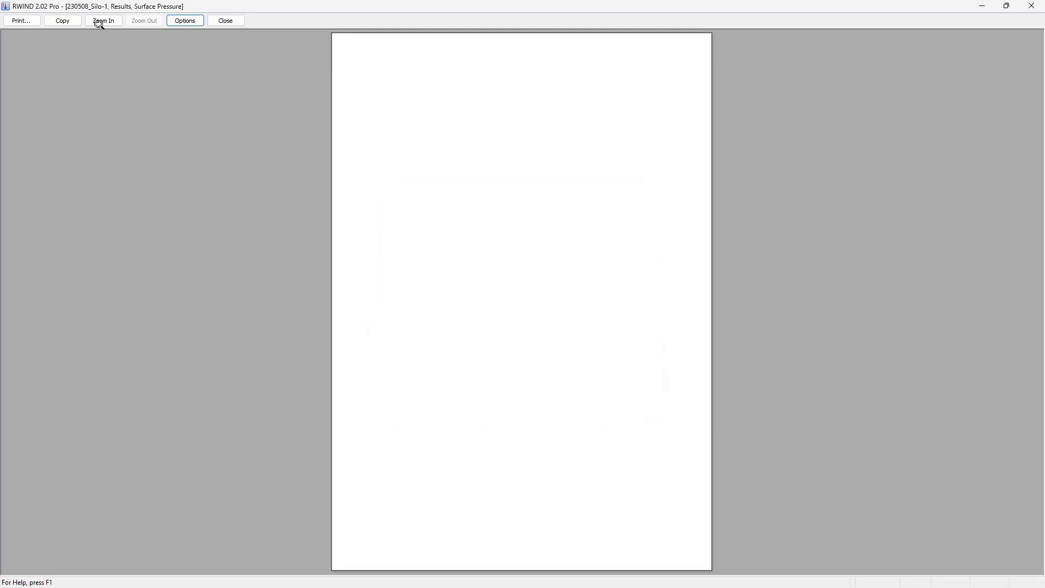
- Copy the surface pressure preview page and paste it into the blank Word document
{"action": "left_click", "coordinate": [62, 21]}
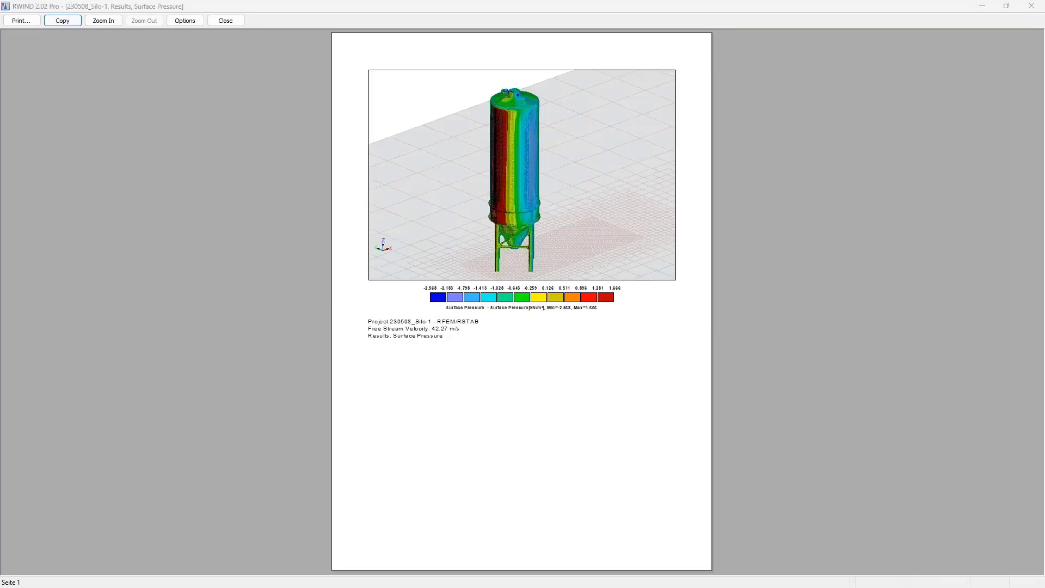
{"action": "left_click_drag", "start_coordinate": [0, 43], "coordinate": [753, 64]}
{"action": "double_click", "coordinate": [752, 64]}
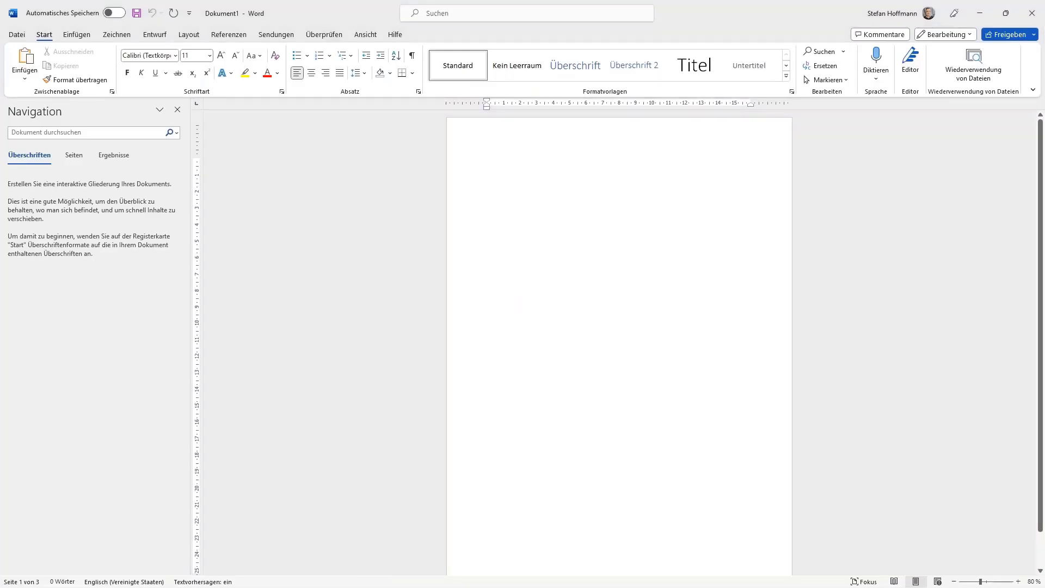
{"action": "key", "text": "ctrl+v"}
{"action": "left_click", "coordinate": [614, 264]}
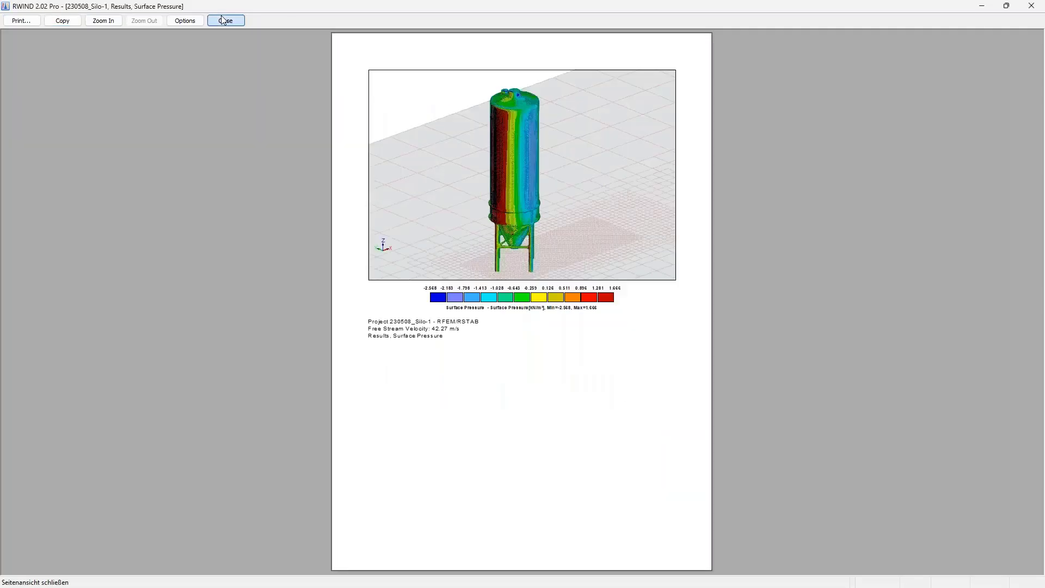
- Close the print preview and capture the silo's surface pressure view as a screenshot in Snagit Editor
{"action": "left_click", "coordinate": [226, 20]}
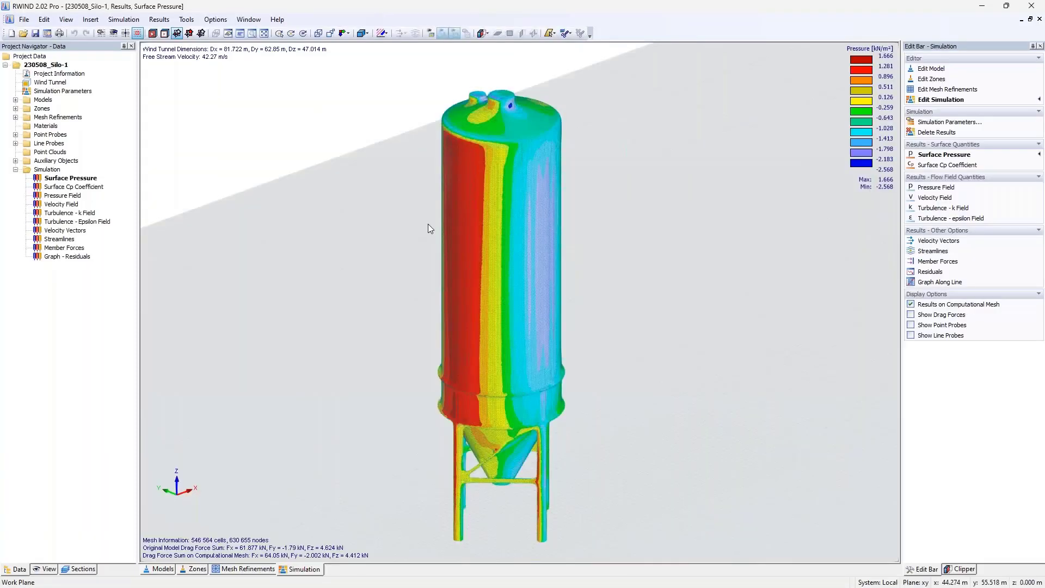
{"action": "key", "text": "Print"}
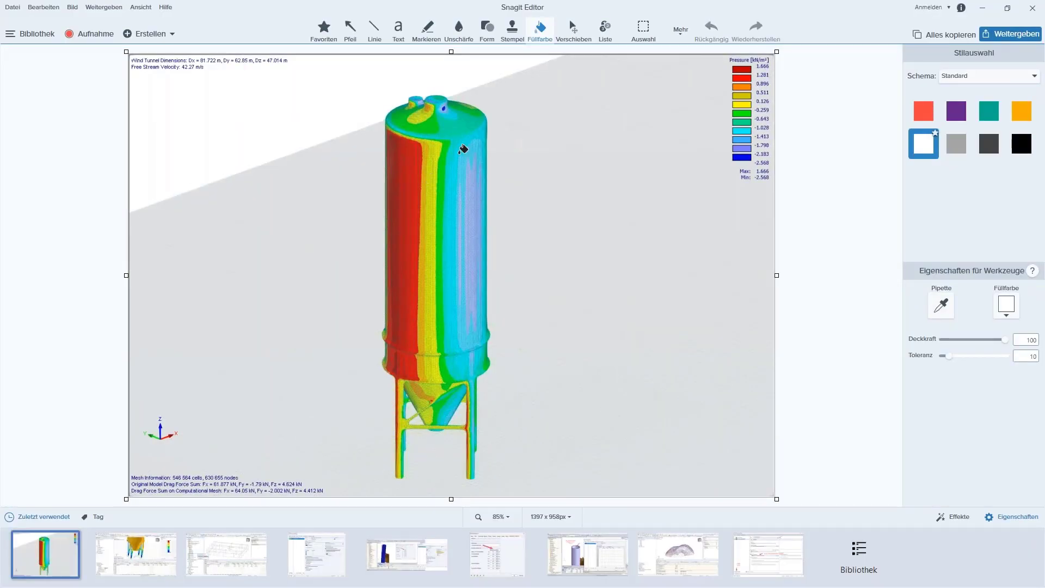
{"action": "left_click", "coordinate": [985, 9]}
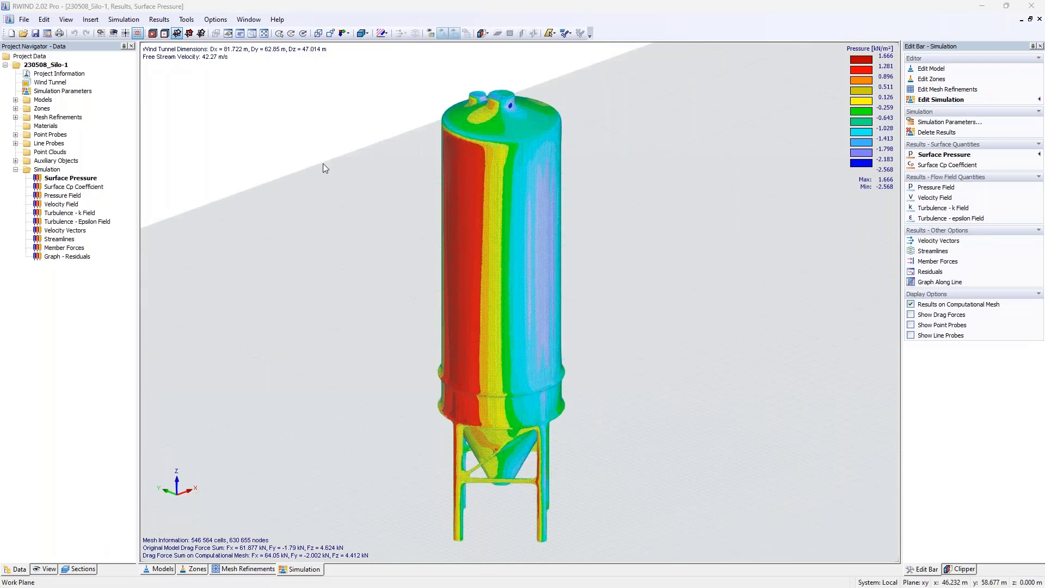
- Delete all point probes and all line probes from the 230508_Silo-1 project
{"action": "left_click", "coordinate": [54, 135]}
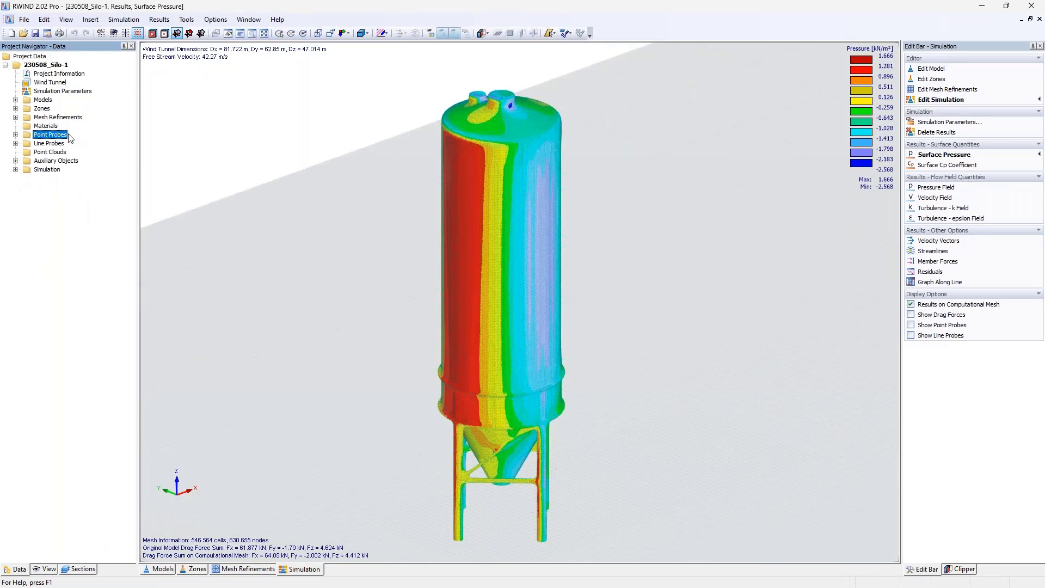
{"action": "right_click", "coordinate": [69, 135]}
{"action": "left_click", "coordinate": [112, 163]}
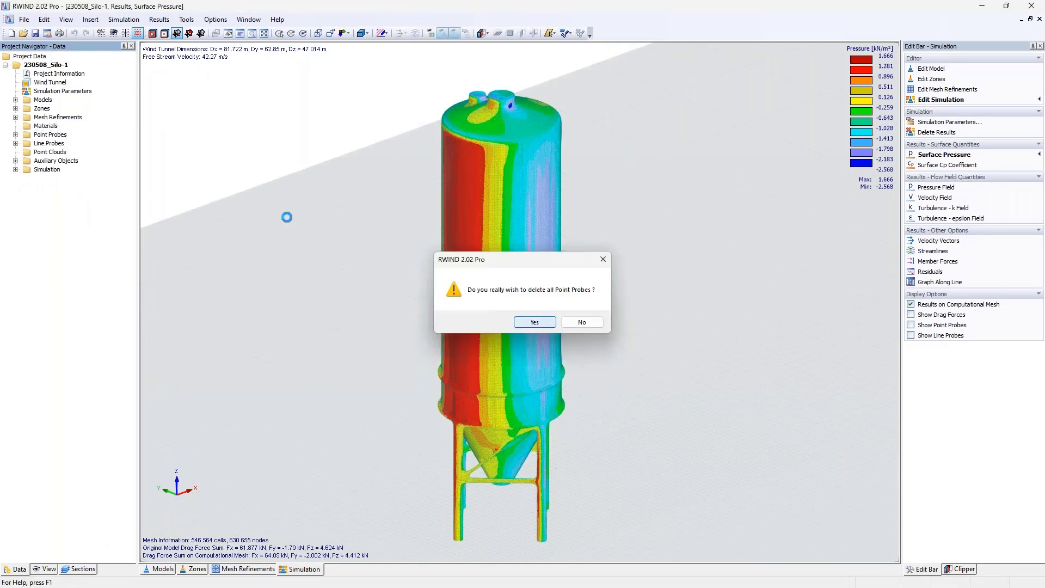
{"action": "key", "text": "Return"}
{"action": "right_click", "coordinate": [57, 143]}
{"action": "left_click", "coordinate": [98, 164]}
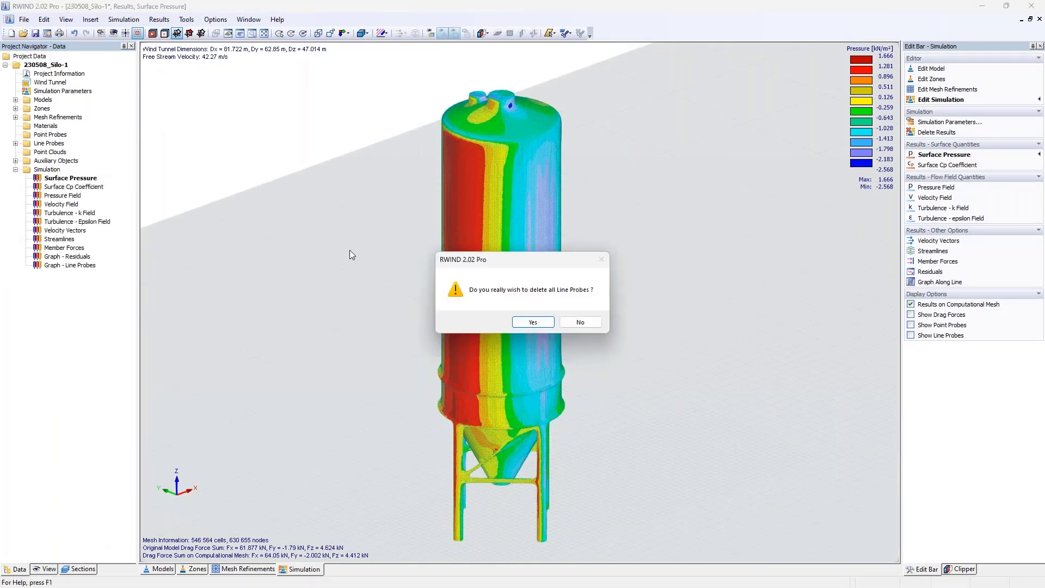
{"action": "key", "text": "Return"}
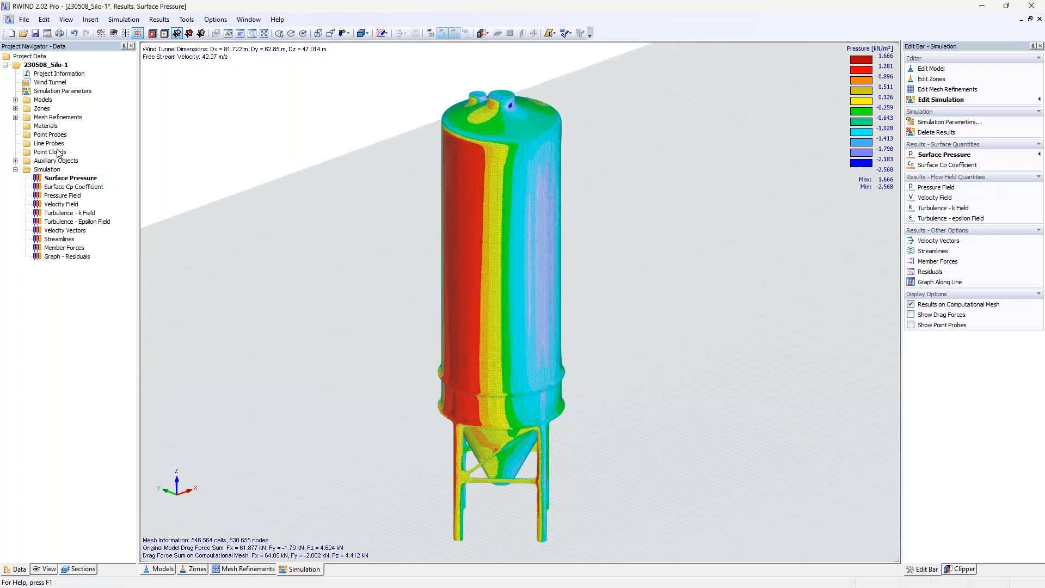
- Create a rectangular point cloud of 200 points standing upright in front of the silo
{"action": "left_click", "coordinate": [58, 152]}
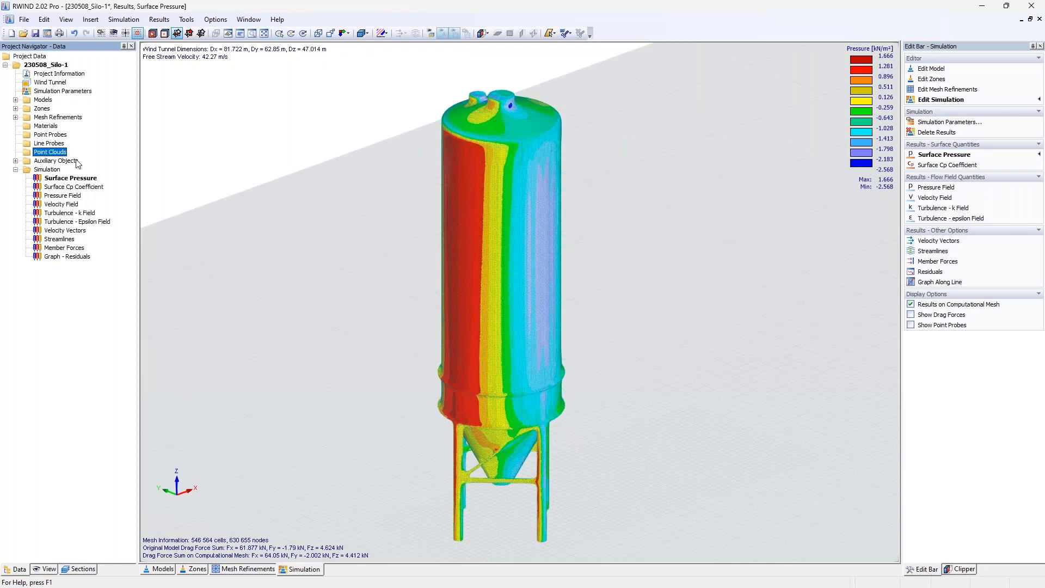
{"action": "right_click", "coordinate": [65, 153]}
{"action": "left_click", "coordinate": [97, 173]}
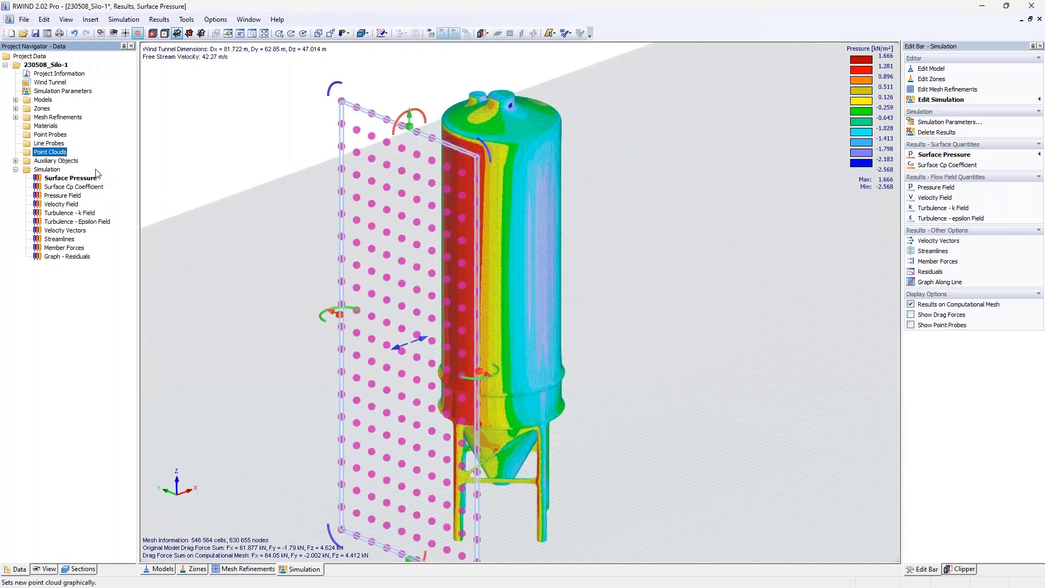
{"action": "scroll", "coordinate": [380, 225], "scroll_direction": "down", "scroll_amount": 4}
{"action": "middle_click_drag", "start_coordinate": [380, 225], "coordinate": [312, 193], "text": "ctrl"}
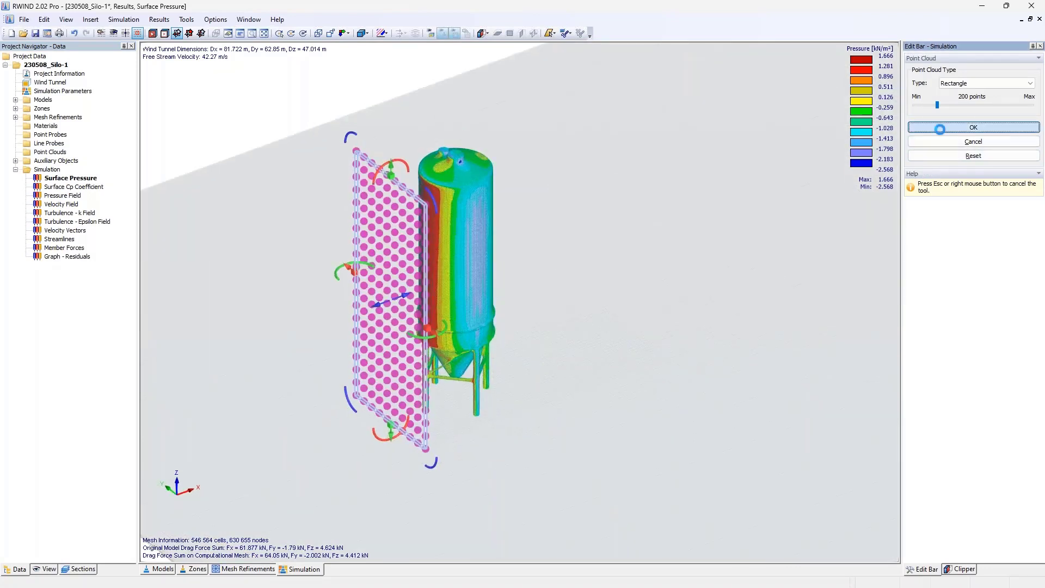
{"action": "left_click", "coordinate": [937, 127]}
{"action": "left_click", "coordinate": [509, 406]}
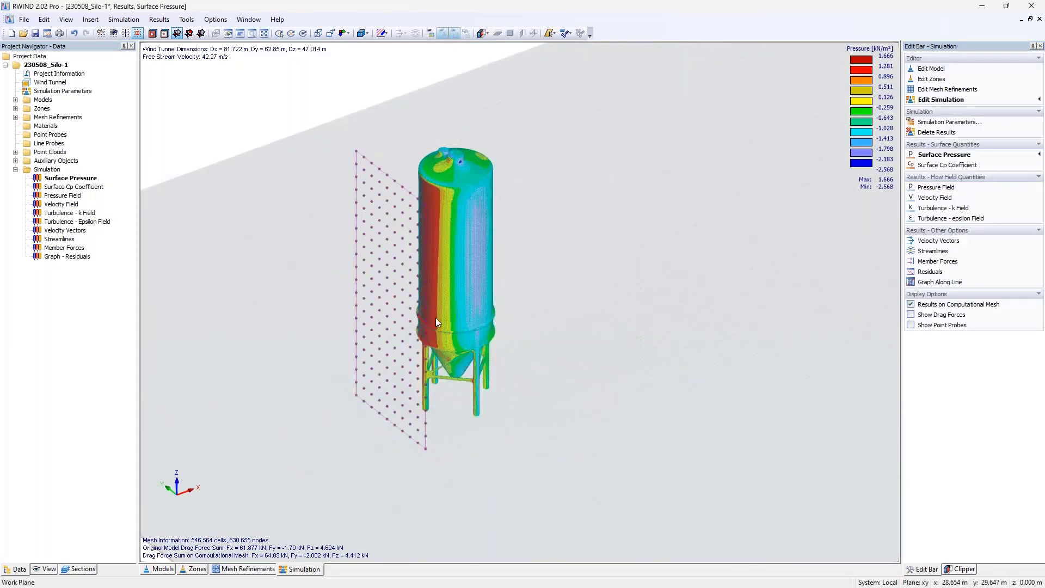
- Display the streamlines results and set the streamlines' control point source to Point Clouds, using point cloud 1
{"action": "left_click", "coordinate": [59, 239]}
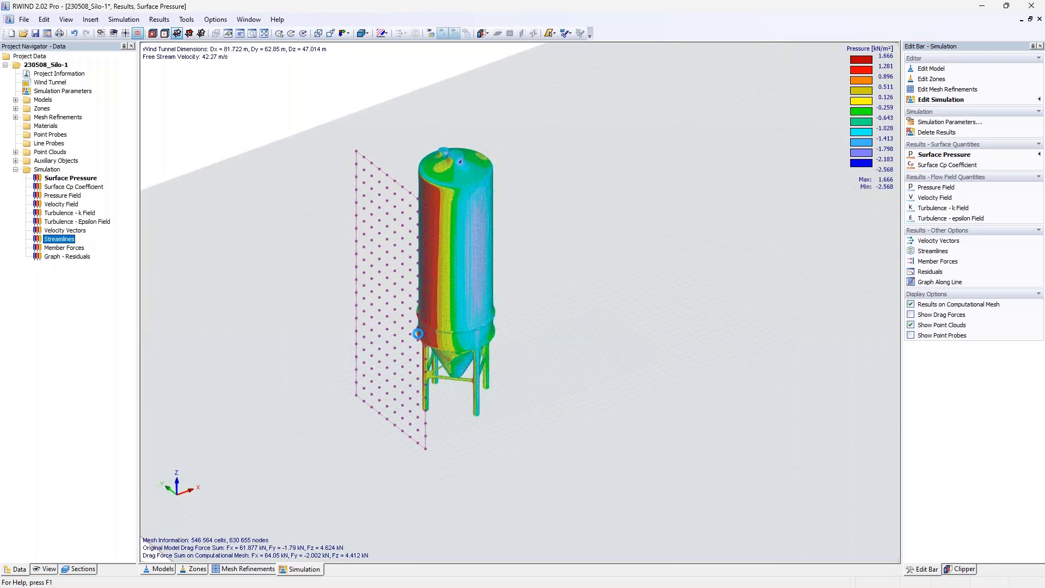
{"action": "left_click", "coordinate": [952, 570]}
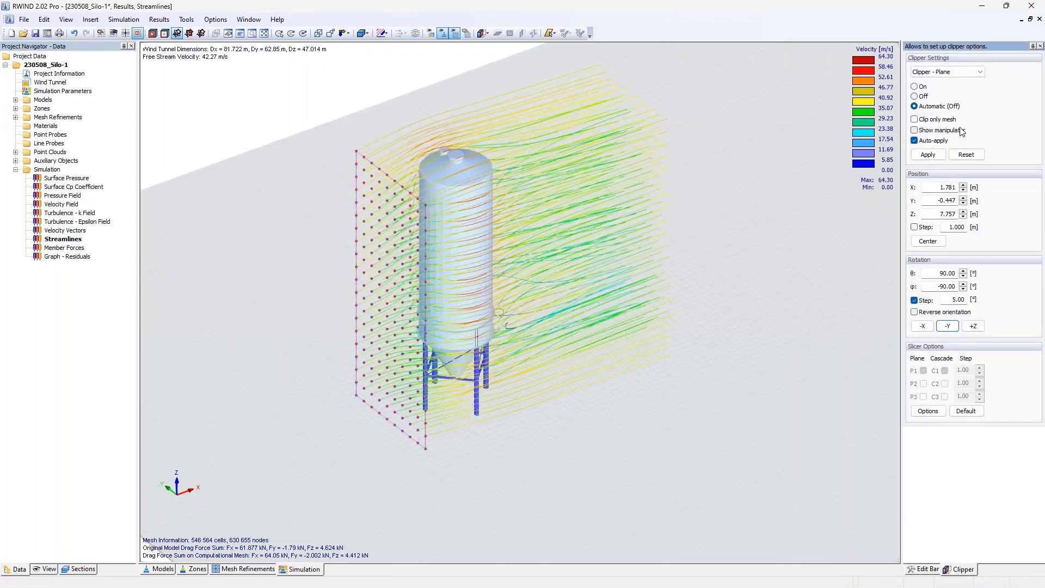
{"action": "left_click", "coordinate": [926, 568]}
{"action": "left_click", "coordinate": [996, 305]}
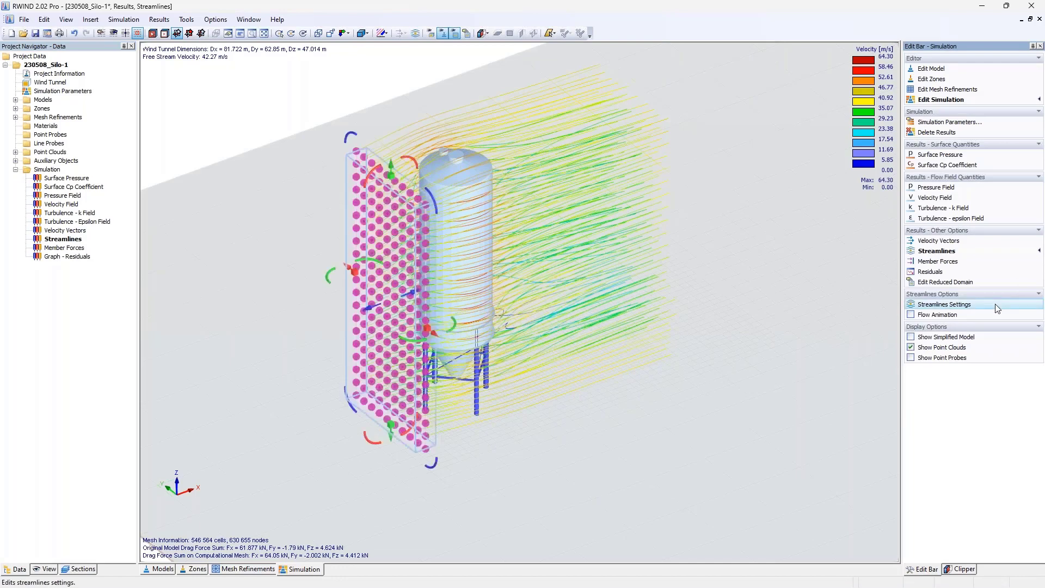
{"action": "left_click", "coordinate": [980, 83]}
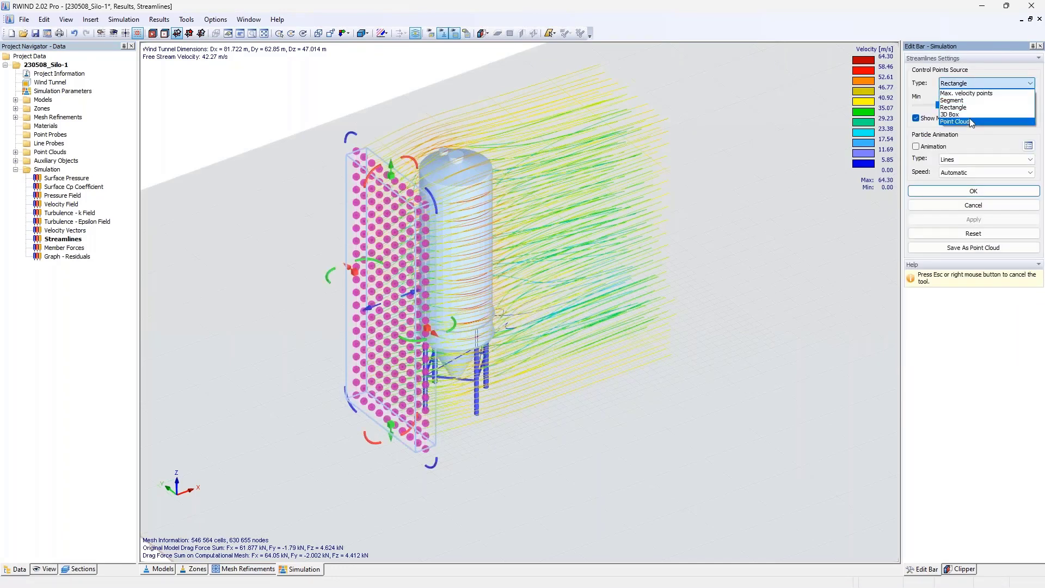
{"action": "left_click", "coordinate": [961, 122]}
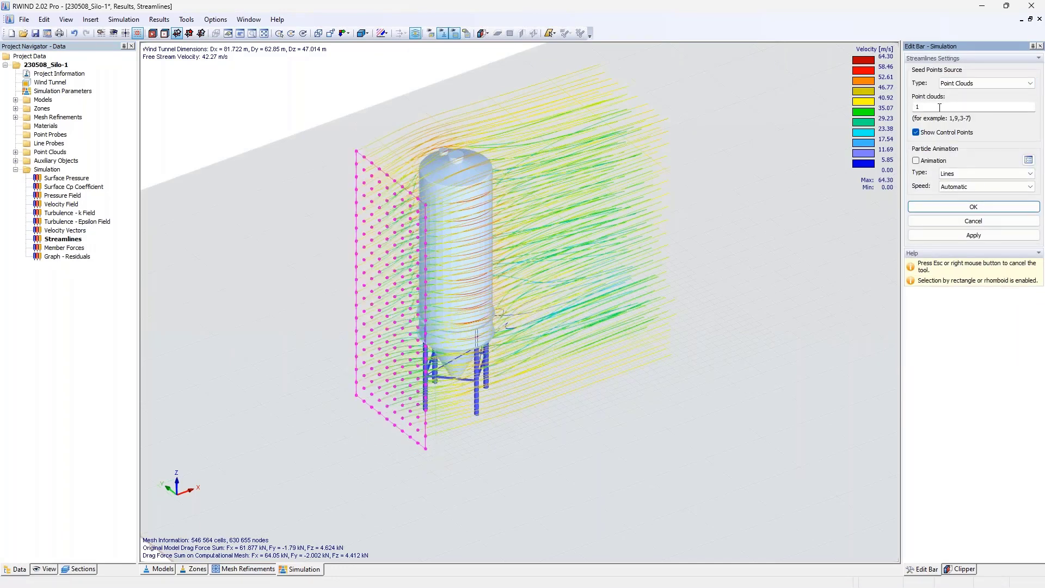
- Play the streamlines' particle animation with lines at Real and Automatic speed, and turn the animation off again
{"action": "middle_click_drag", "start_coordinate": [576, 201], "coordinate": [569, 289], "text": "ctrl"}
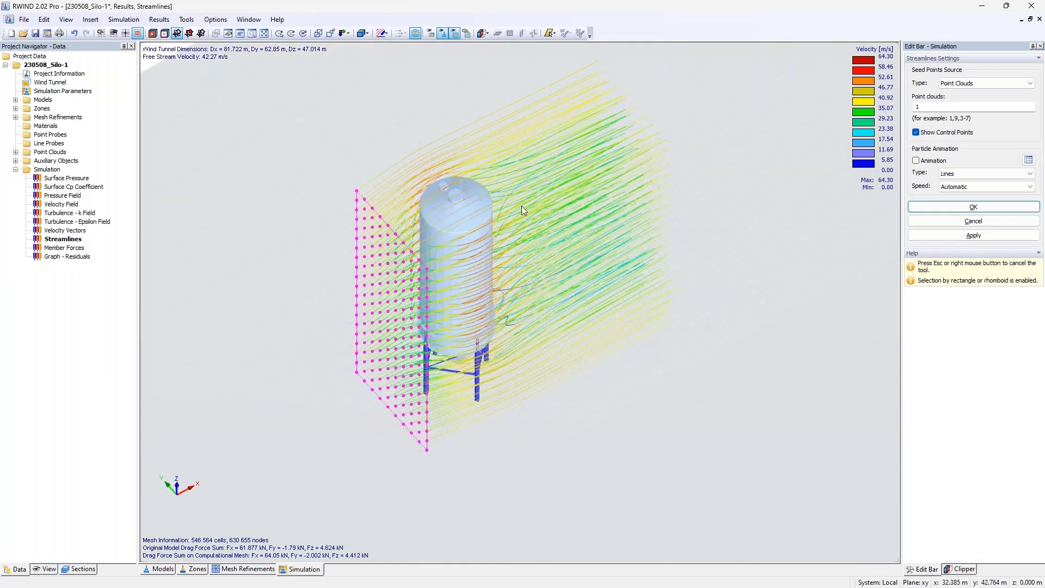
{"action": "middle_click_drag", "start_coordinate": [559, 210], "coordinate": [544, 177], "text": "ctrl"}
{"action": "left_click", "coordinate": [916, 162]}
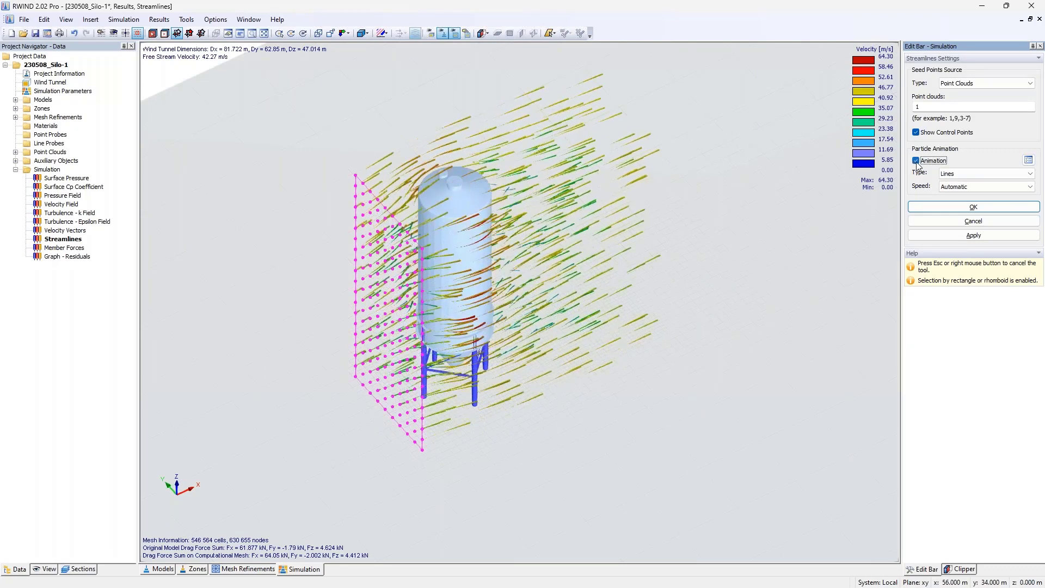
{"action": "left_click", "coordinate": [966, 187]}
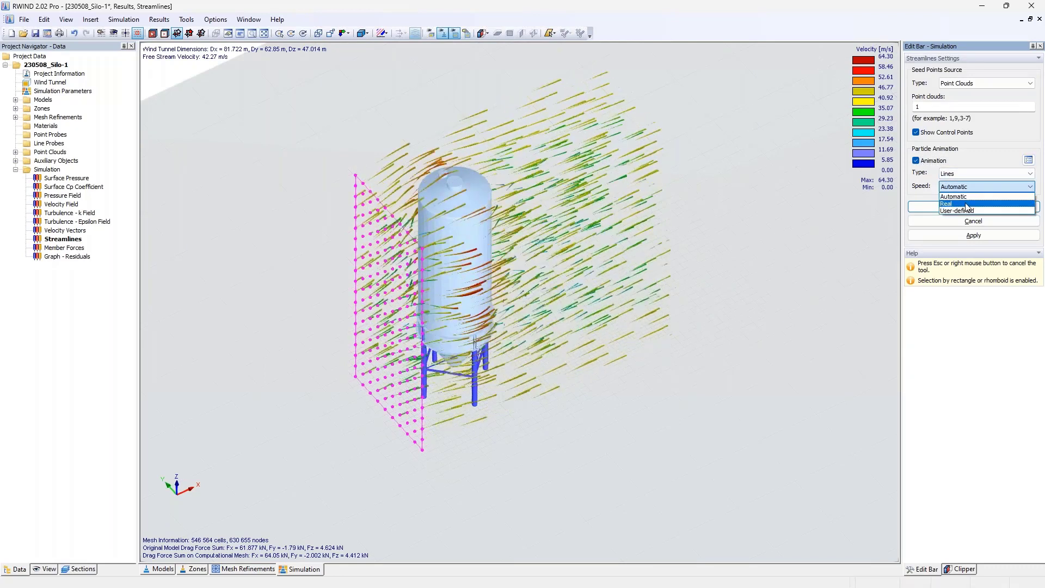
{"action": "left_click", "coordinate": [967, 205]}
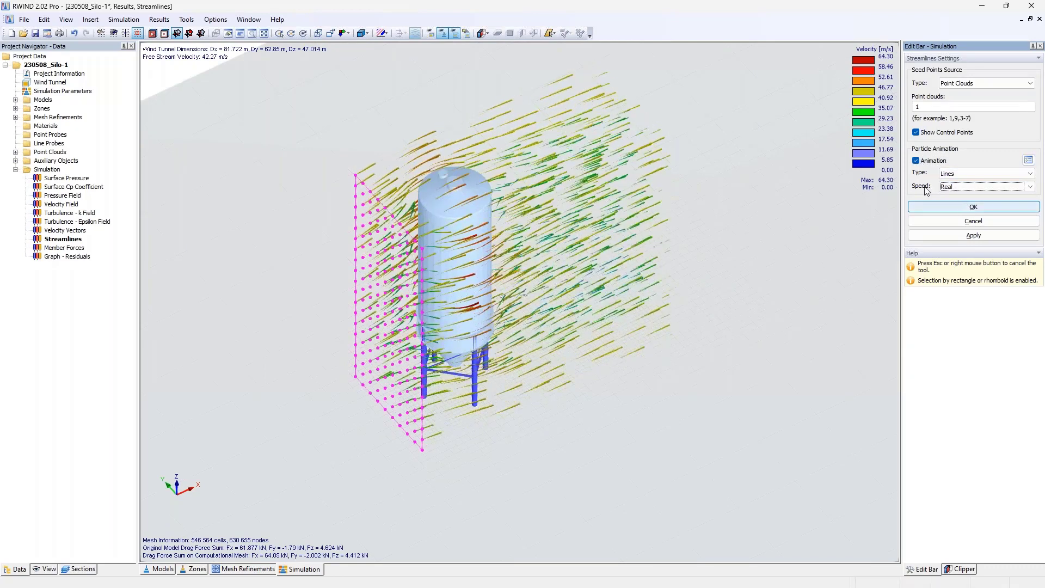
{"action": "left_click", "coordinate": [951, 187]}
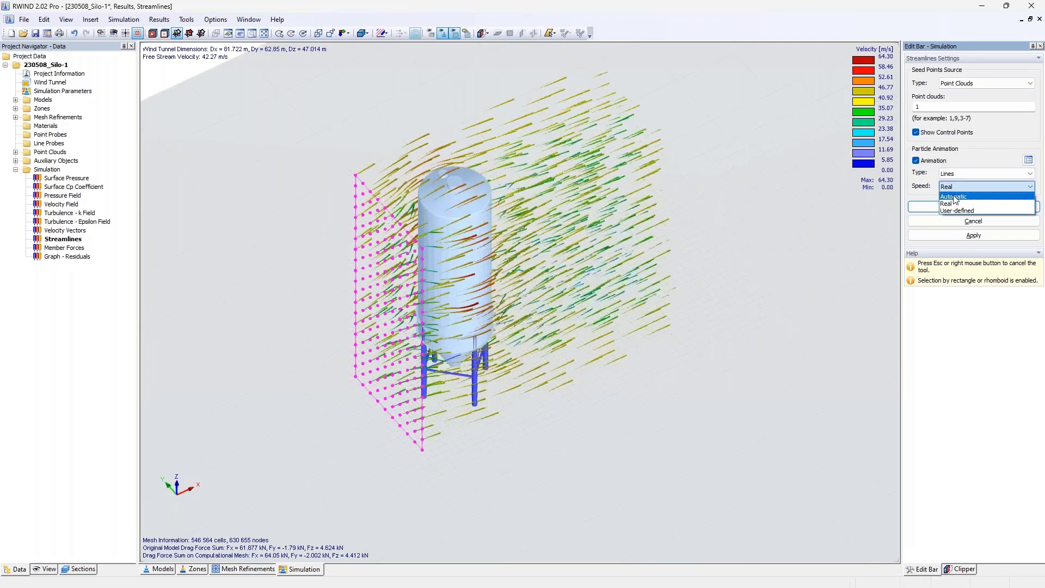
{"action": "left_click", "coordinate": [954, 197]}
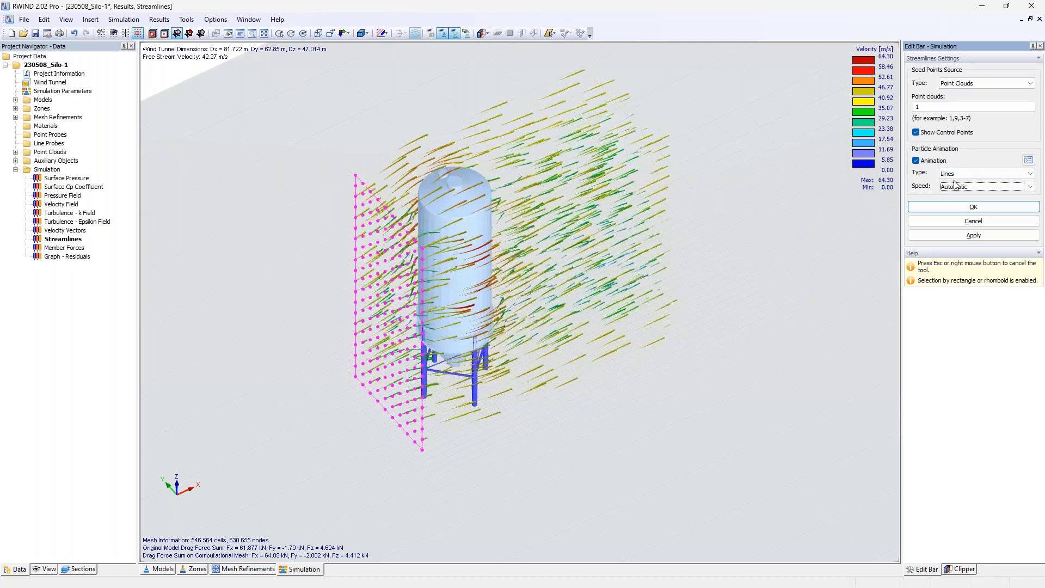
{"action": "left_click", "coordinate": [915, 160]}
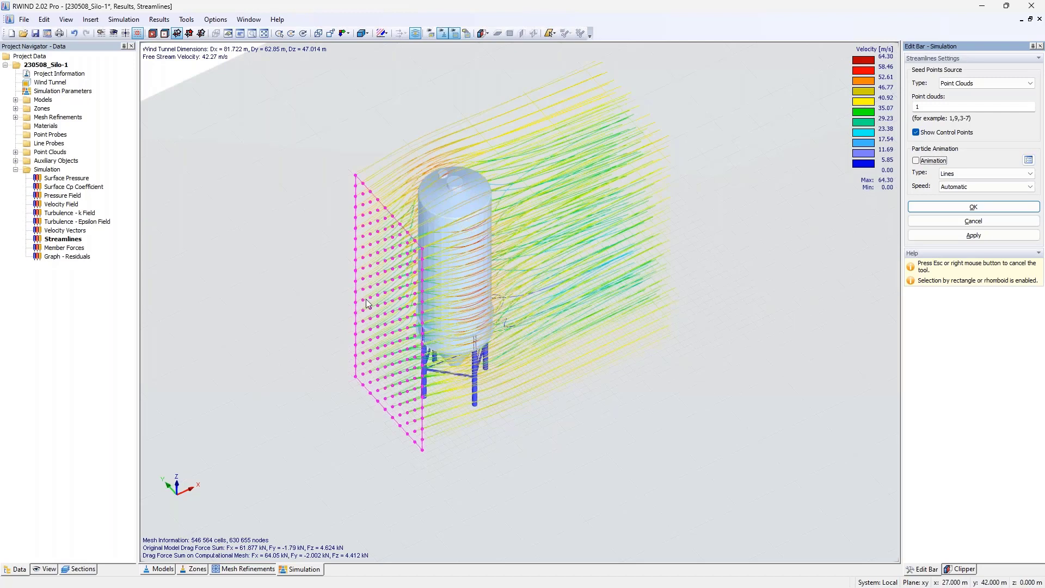
- Examine the streamlines around the silo from the side and from above, including the wake behind it
{"action": "middle_click_drag", "start_coordinate": [425, 250], "coordinate": [421, 294], "text": "ctrl"}
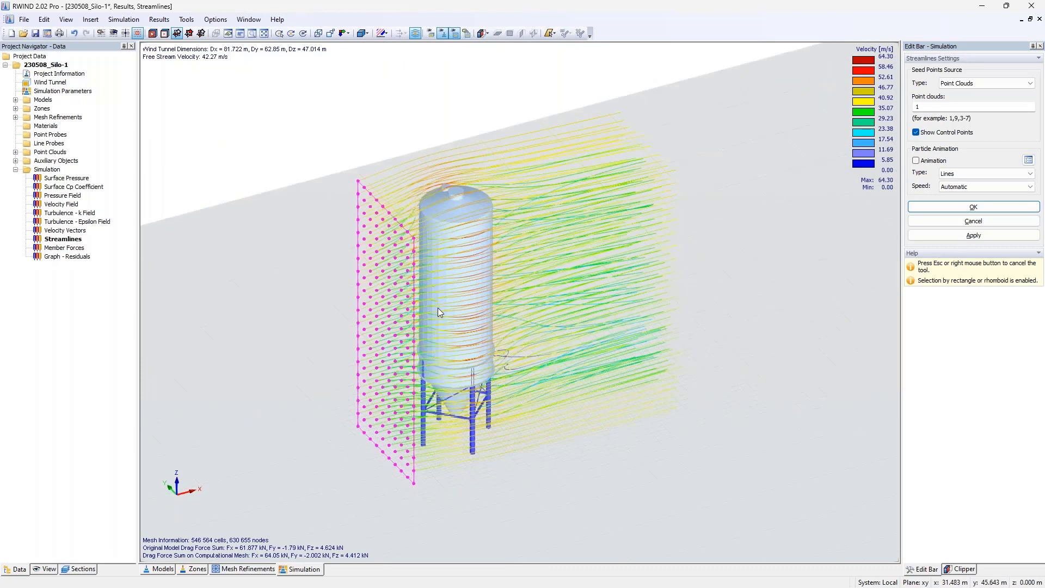
{"action": "middle_click_drag", "start_coordinate": [353, 330], "coordinate": [458, 332], "text": "ctrl"}
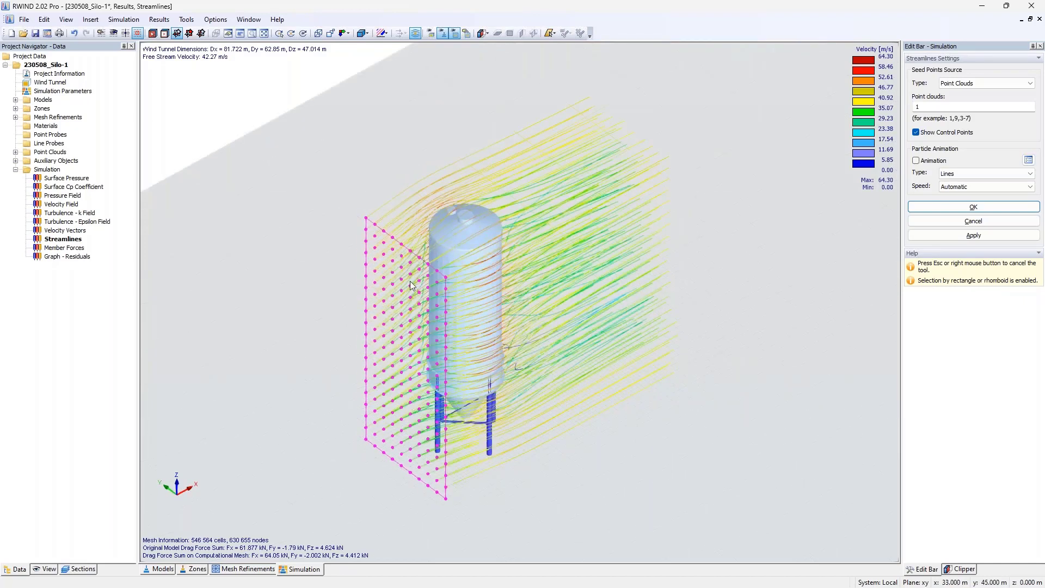
{"action": "middle_click_drag", "start_coordinate": [473, 242], "coordinate": [614, 371], "text": "ctrl"}
{"action": "scroll", "coordinate": [472, 360], "scroll_direction": "up", "scroll_amount": 5}
{"action": "middle_click_drag", "start_coordinate": [475, 342], "coordinate": [497, 426], "text": "ctrl"}
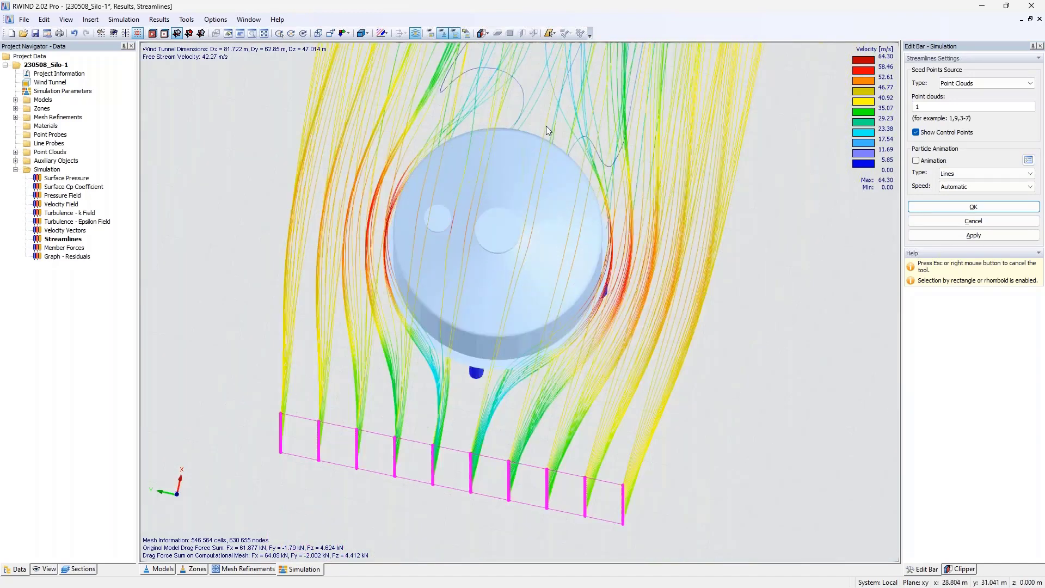
{"action": "scroll", "coordinate": [546, 126], "scroll_direction": "down", "scroll_amount": 6}
{"action": "middle_click_drag", "start_coordinate": [571, 213], "coordinate": [300, 272]}
{"action": "scroll", "coordinate": [416, 226], "scroll_direction": "up", "scroll_amount": 4}
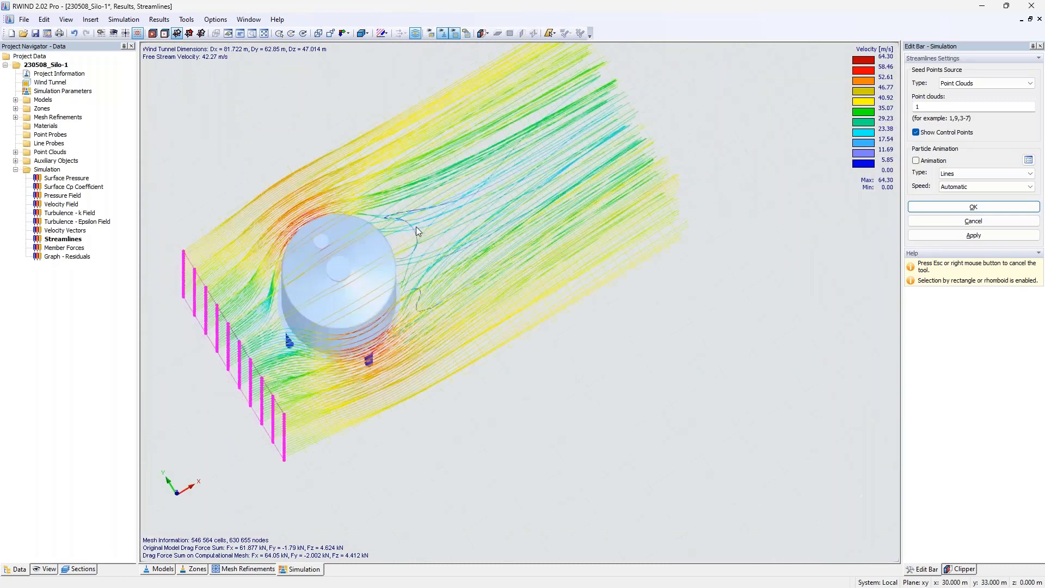
{"action": "middle_click_drag", "start_coordinate": [416, 226], "coordinate": [488, 326], "text": "ctrl"}
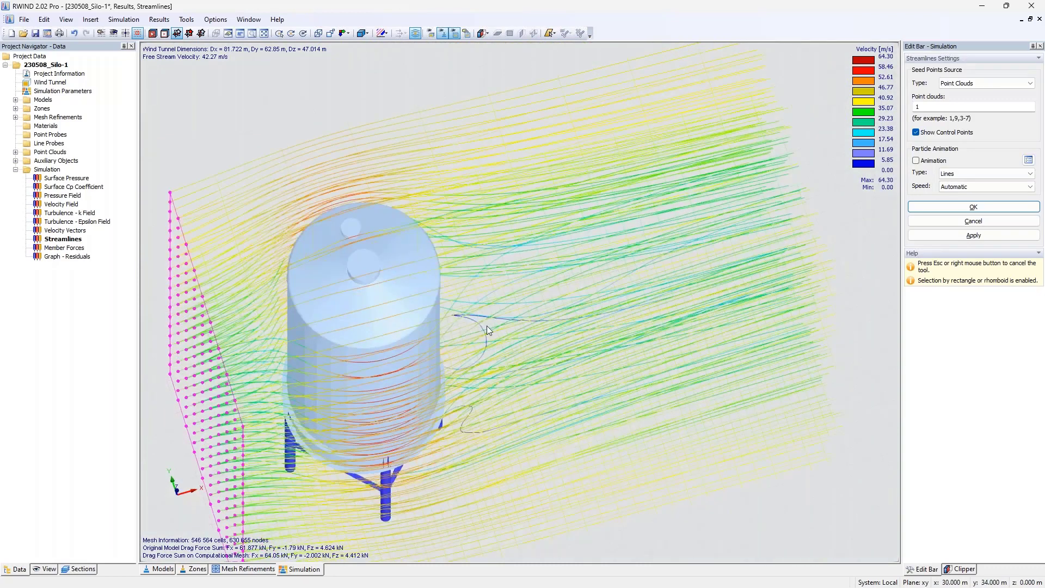
- Display the surface pressure results on the silo again
{"action": "left_click", "coordinate": [88, 179]}
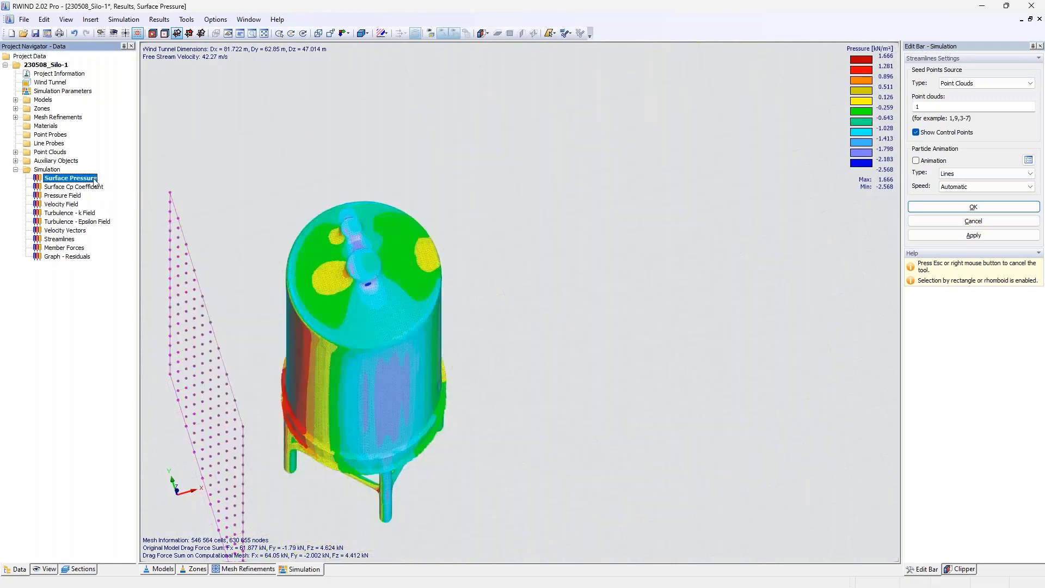
- Close the streamlines settings without applying them and hide the point cloud in the surface pressure view
{"action": "middle_click_drag", "start_coordinate": [261, 280], "coordinate": [419, 158], "text": "ctrl"}
{"action": "scroll", "coordinate": [420, 158], "scroll_direction": "down", "scroll_amount": 5}
{"action": "middle_click_drag", "start_coordinate": [383, 232], "coordinate": [398, 274]}
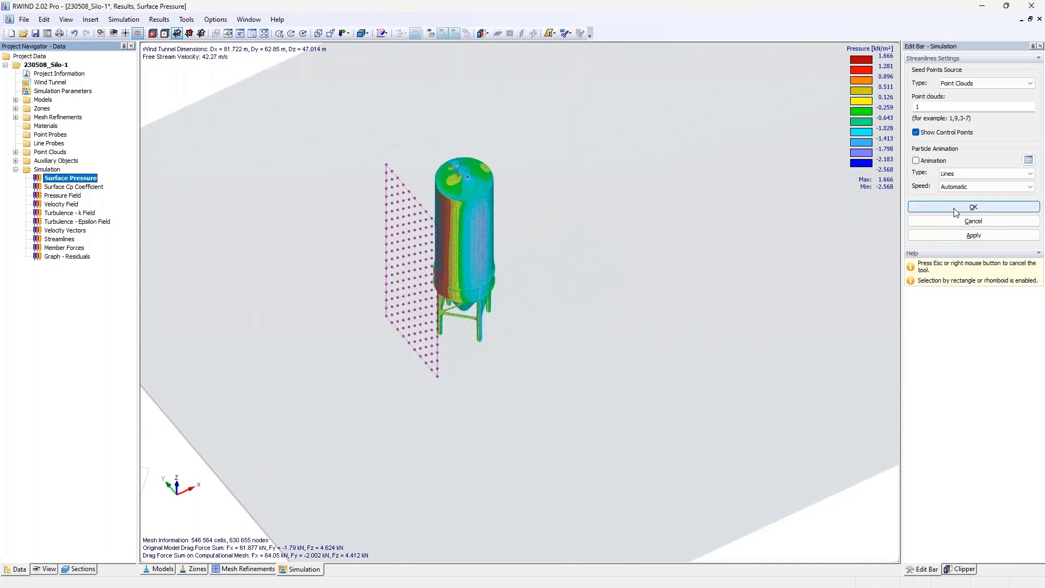
{"action": "left_click", "coordinate": [959, 221]}
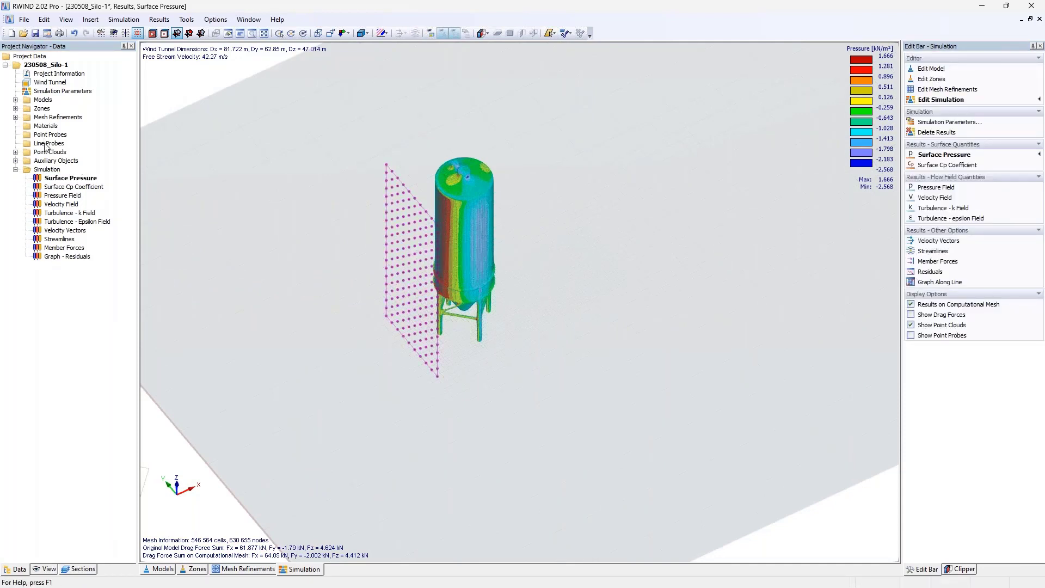
{"action": "left_click", "coordinate": [910, 325]}
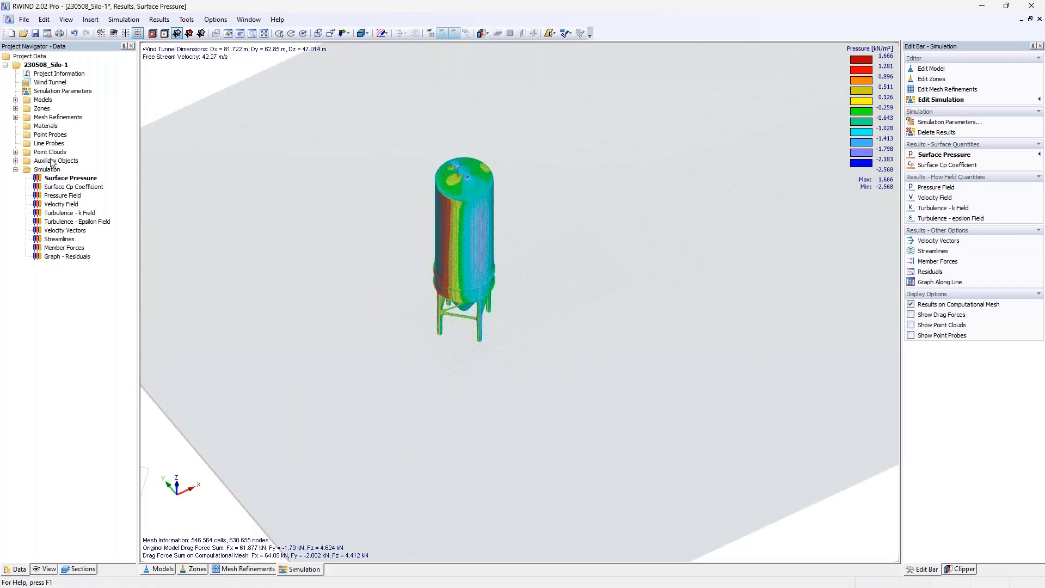
{"action": "right_click", "coordinate": [53, 143]}
{"action": "left_click", "coordinate": [82, 151]}
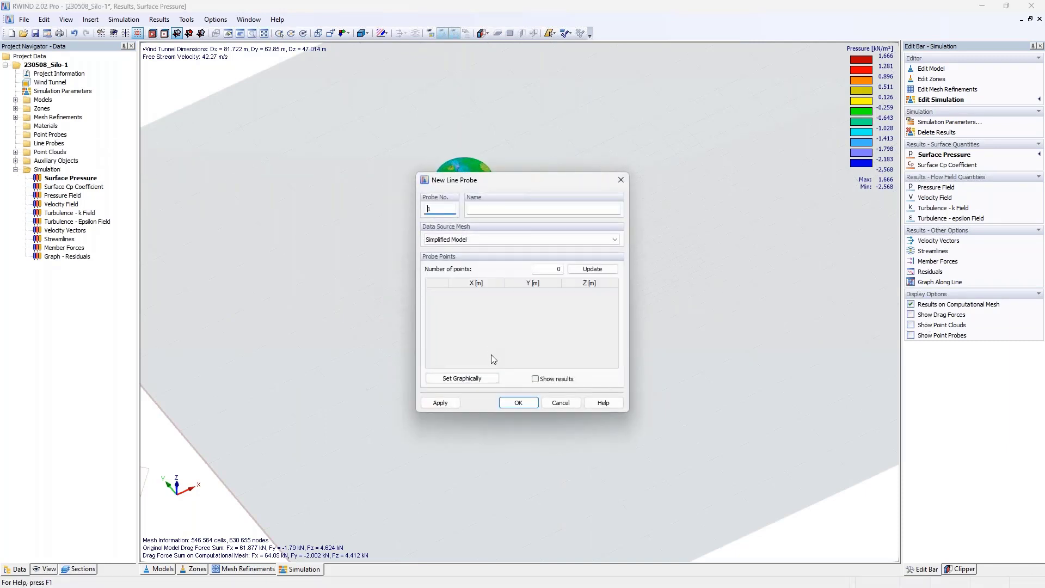
{"action": "left_click", "coordinate": [487, 377]}
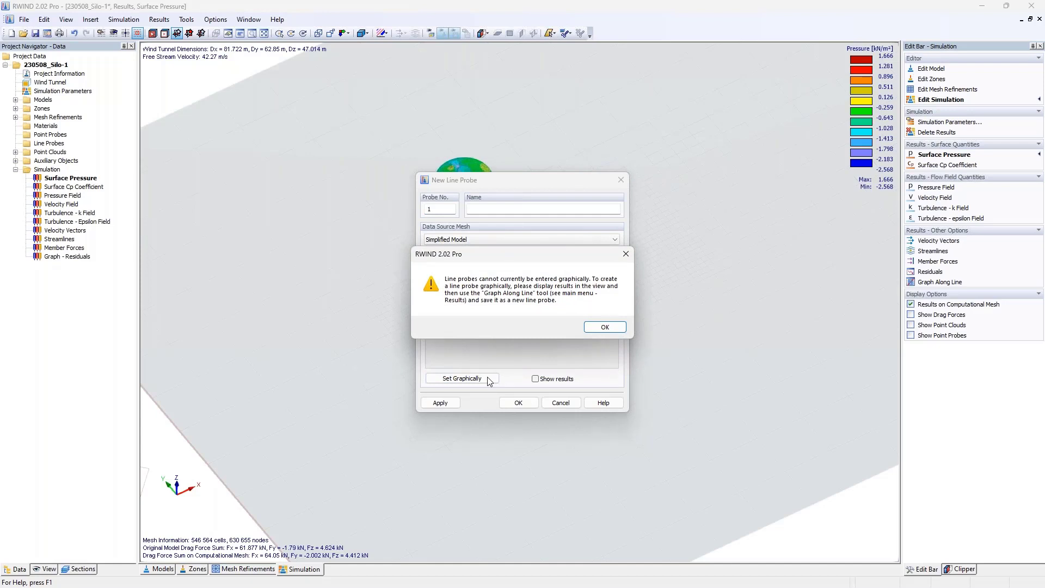
{"action": "key", "text": "Escape"}
{"action": "key", "text": "Escape"}
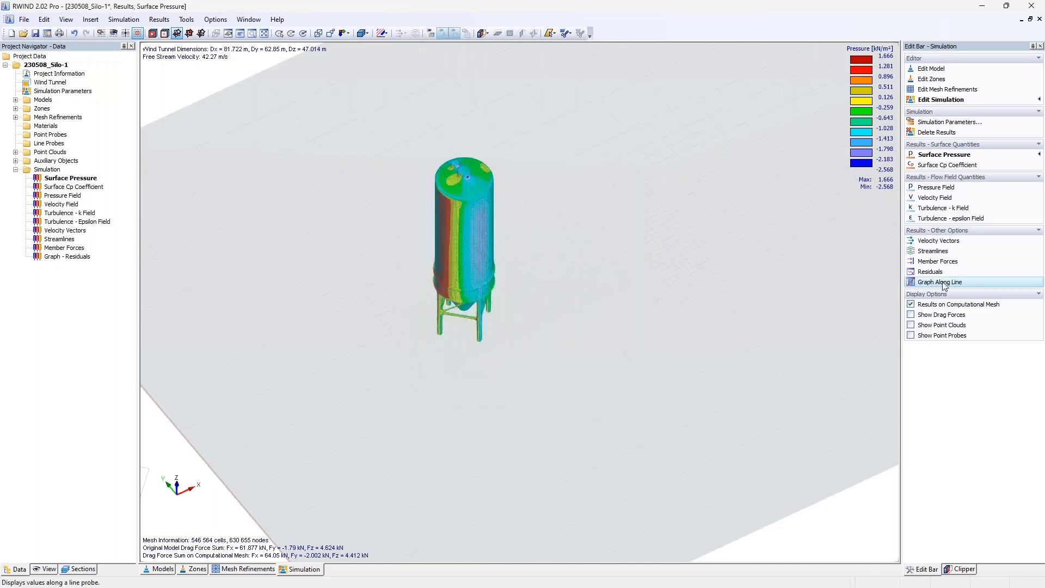
- Start Graph Along Line on the surface pressure results, preview the X and Y cut planes, and orient the plane normal to Z
{"action": "left_click", "coordinate": [943, 283]}
{"action": "mouse_move", "coordinate": [560, 286]}
{"action": "middle_mouse_down", "text": "ctrl"}
{"action": "mouse_move", "coordinate": [569, 336]}
{"action": "mouse_move", "coordinate": [569, 268]}
{"action": "middle_mouse_up", "text": "ctrl"}
{"action": "scroll", "coordinate": [563, 267], "scroll_direction": "up", "scroll_amount": 3}
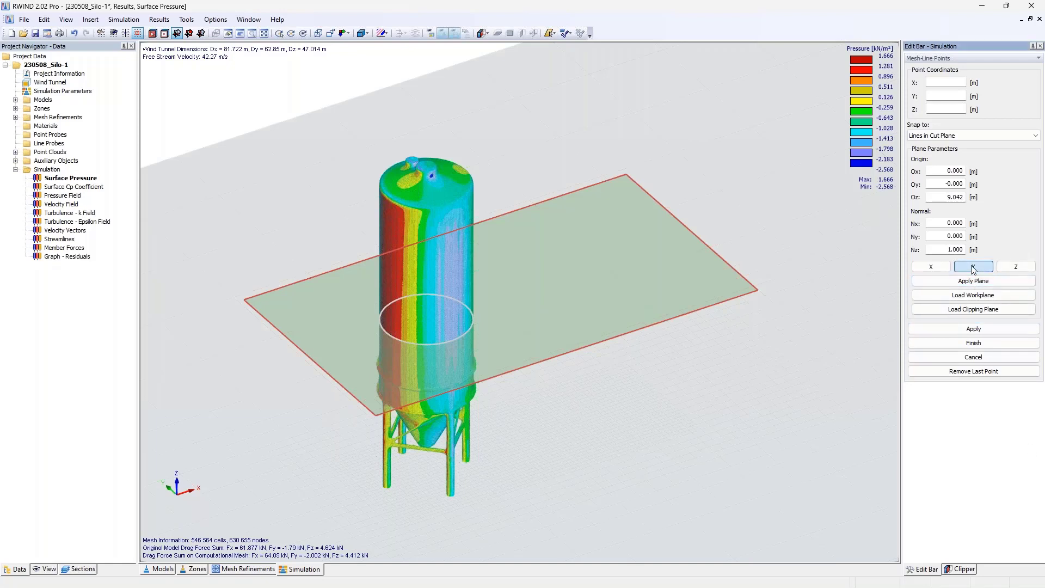
{"action": "left_click", "coordinate": [932, 267]}
{"action": "left_click", "coordinate": [973, 267]}
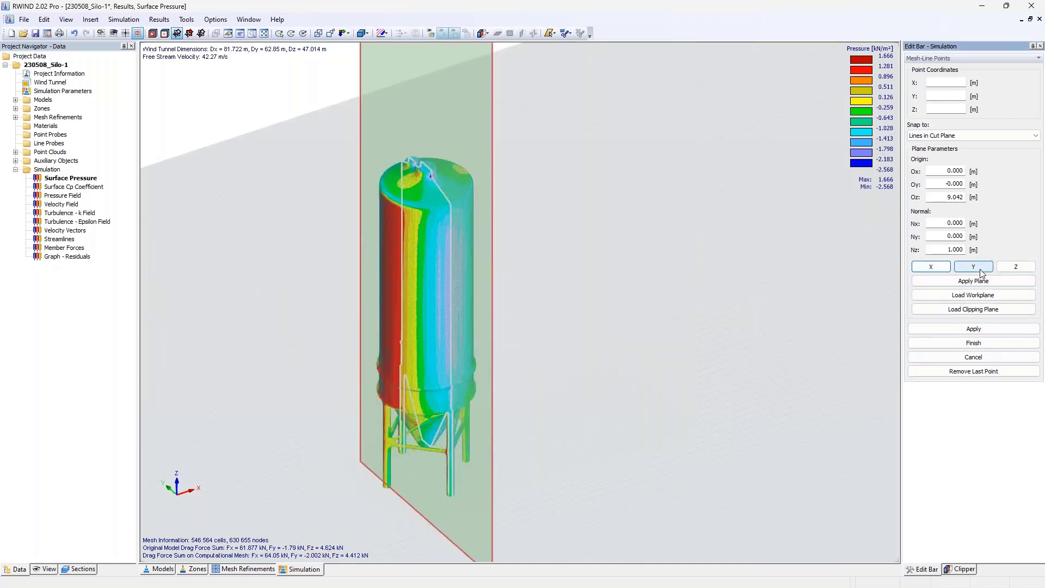
{"action": "left_click", "coordinate": [1015, 267]}
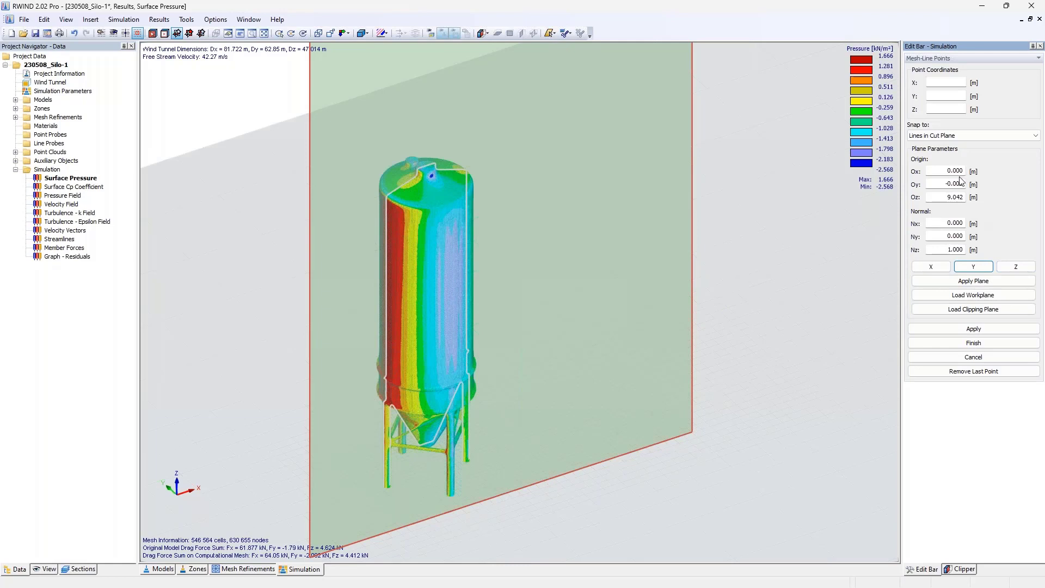
{"action": "left_click", "coordinate": [1017, 267]}
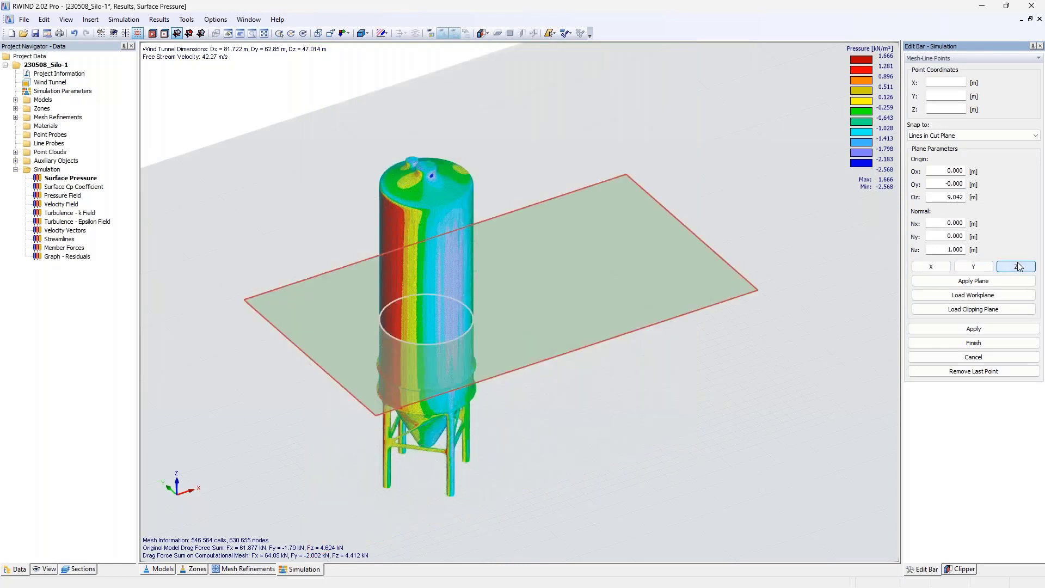
- Set the origin height Oz of the cut plane through the silo shell to 9 m
{"action": "double_click", "coordinate": [962, 198]}
{"action": "type", "text": "9"}
{"action": "key", "text": "Return"}
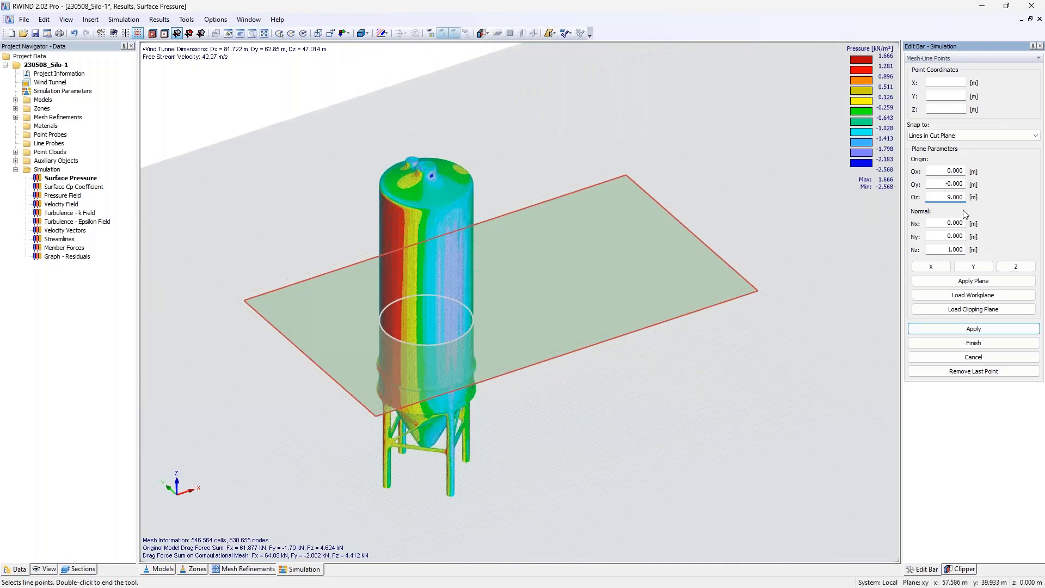
{"action": "middle_click_drag", "start_coordinate": [528, 282], "coordinate": [569, 277], "text": "ctrl"}
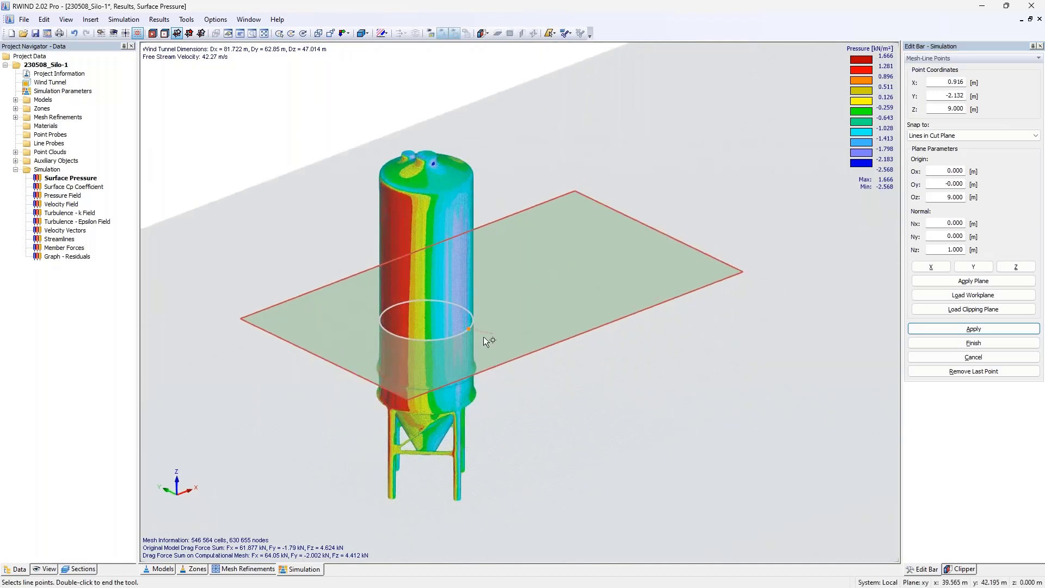
- Pick a closed line around the silo's circumference in the cut plane, starting on the windward face, and finish it to display the graph
{"action": "scroll", "coordinate": [483, 336], "scroll_direction": "up", "scroll_amount": 2}
{"action": "left_click", "coordinate": [347, 336]}
{"action": "left_click", "coordinate": [402, 277]}
{"action": "left_click", "coordinate": [348, 285]}
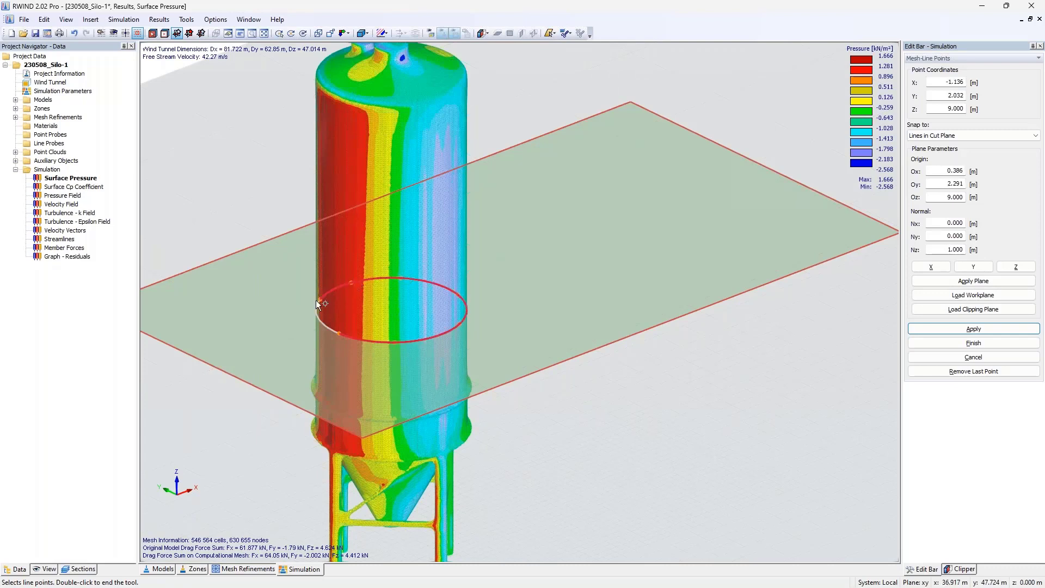
{"action": "left_click", "coordinate": [346, 333]}
{"action": "left_click", "coordinate": [978, 345]}
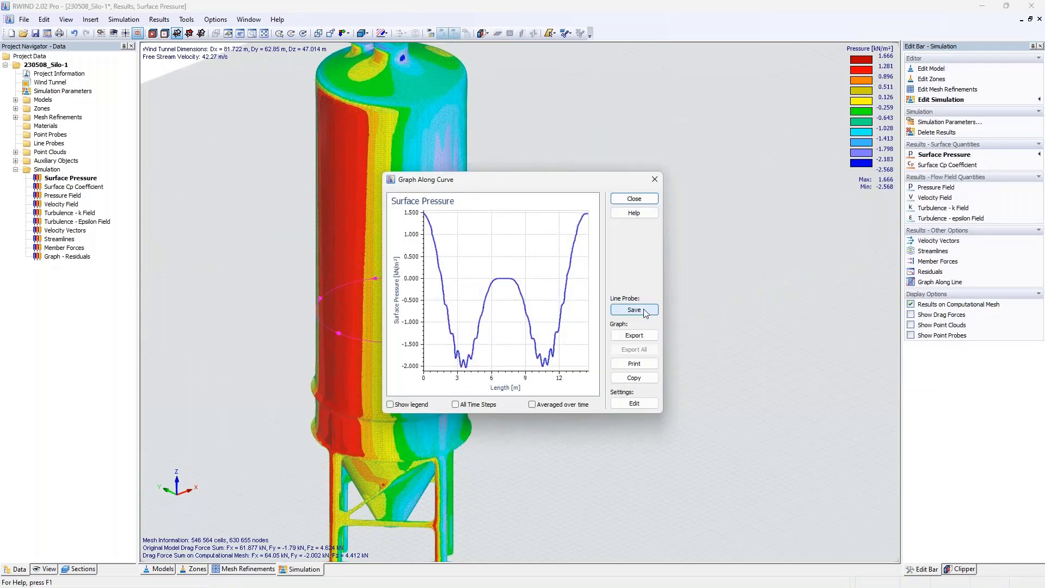
- Save the circumferential pressure curve as line probe 1 with Simplified Model as data source, and close the graph
{"action": "left_click_drag", "start_coordinate": [524, 180], "coordinate": [654, 122]}
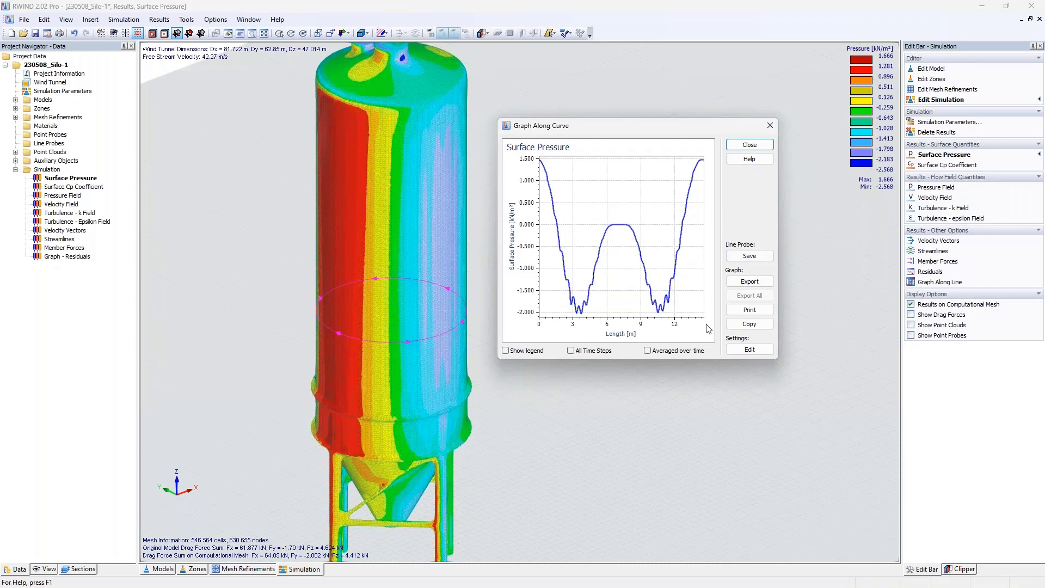
{"action": "left_click", "coordinate": [752, 258]}
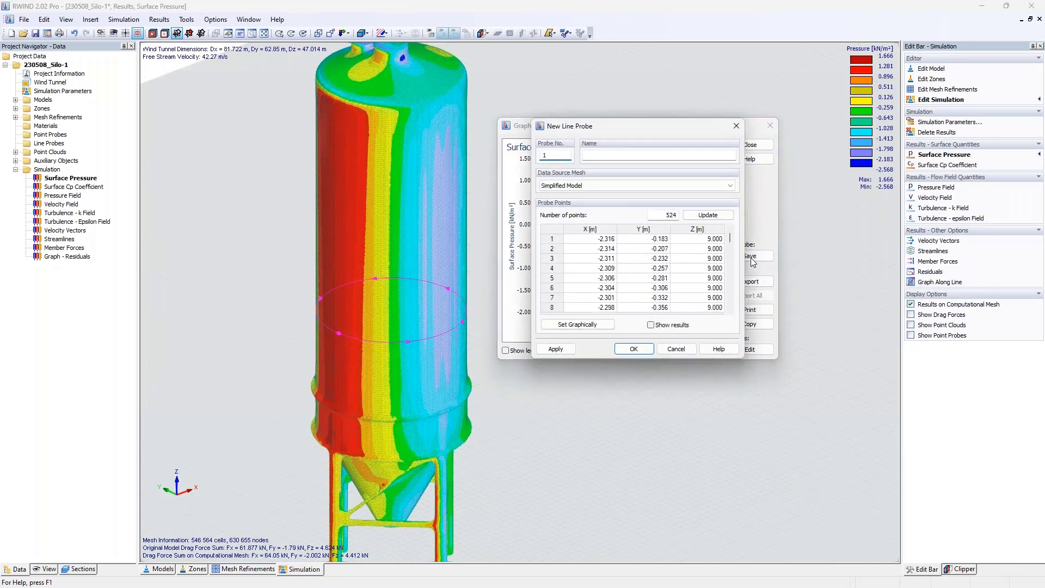
{"action": "left_click", "coordinate": [634, 349]}
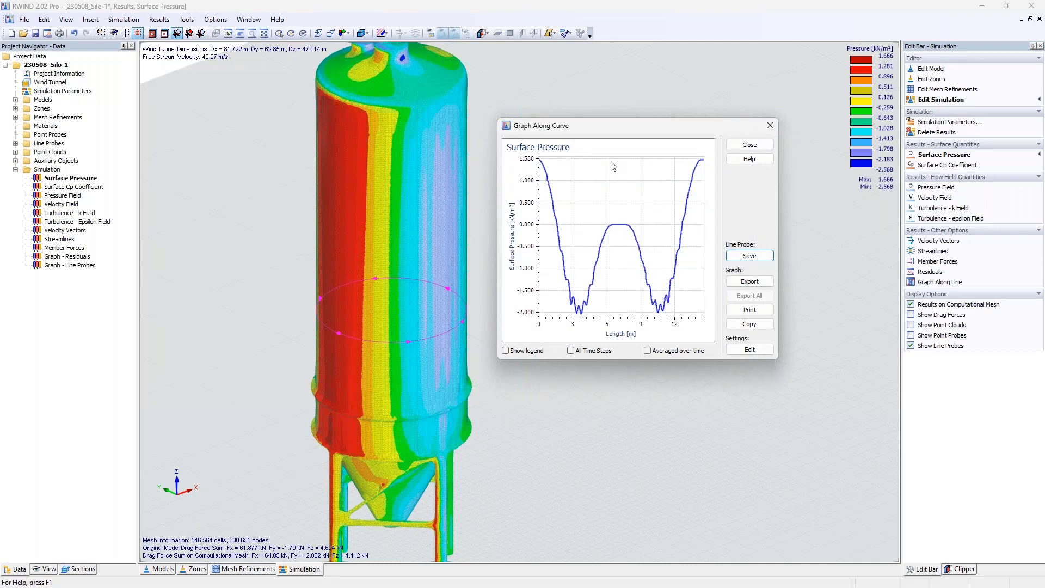
{"action": "left_click", "coordinate": [772, 126]}
- Review line probe 1's point coordinates and the available data source meshes without changing them
{"action": "left_click", "coordinate": [15, 143]}
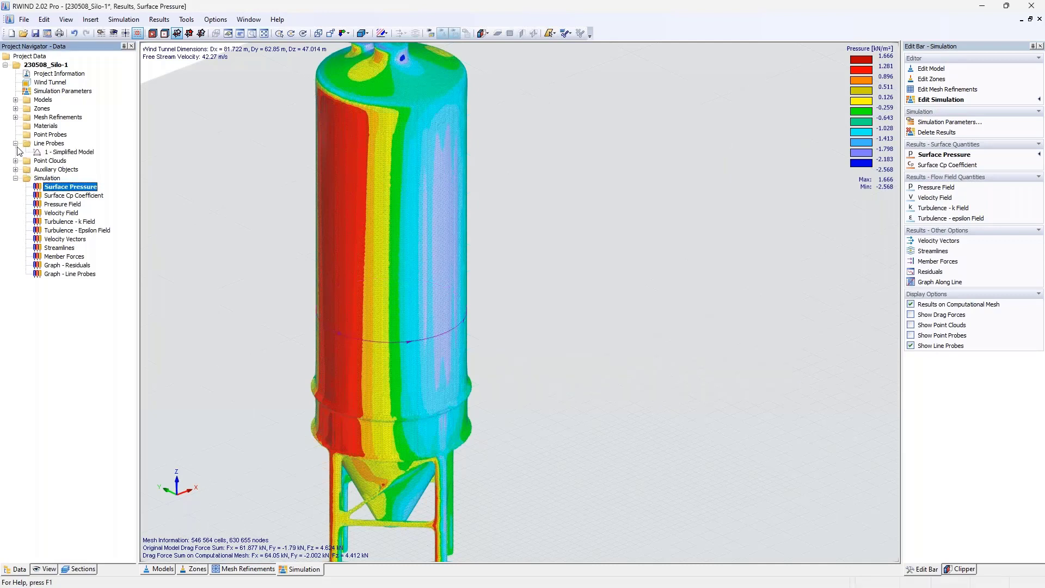
{"action": "double_click", "coordinate": [64, 152]}
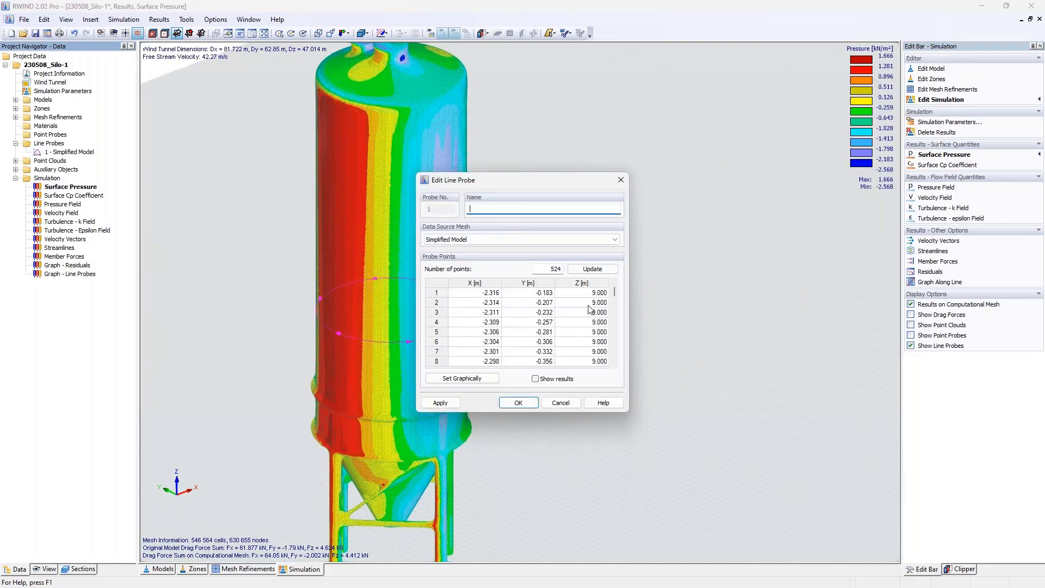
{"action": "left_click", "coordinate": [547, 240]}
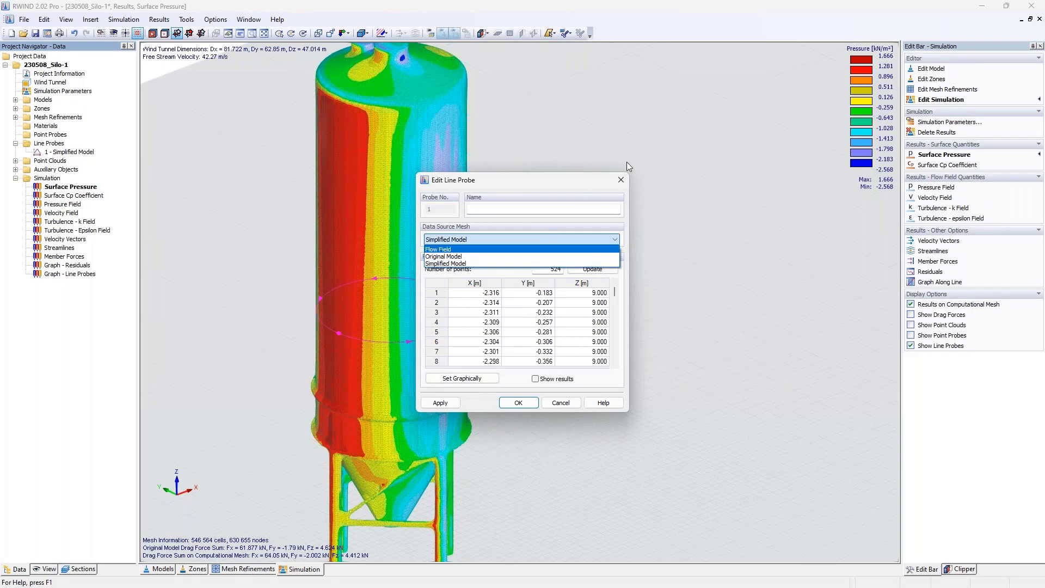
{"action": "left_click", "coordinate": [625, 176]}
- View line probe 1's surface pressure graph and close it again
{"action": "right_click", "coordinate": [75, 152]}
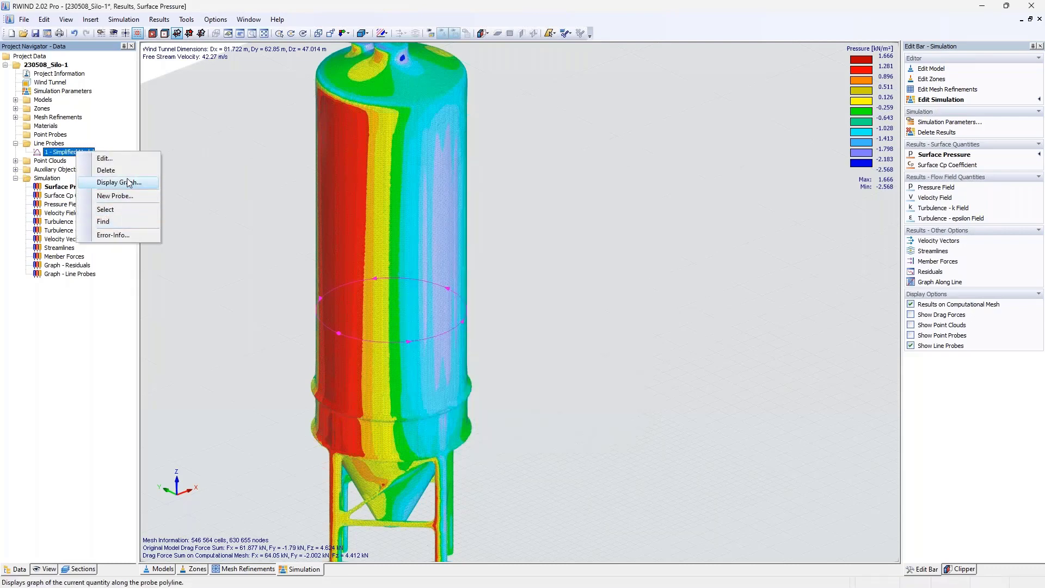
{"action": "left_click", "coordinate": [119, 182]}
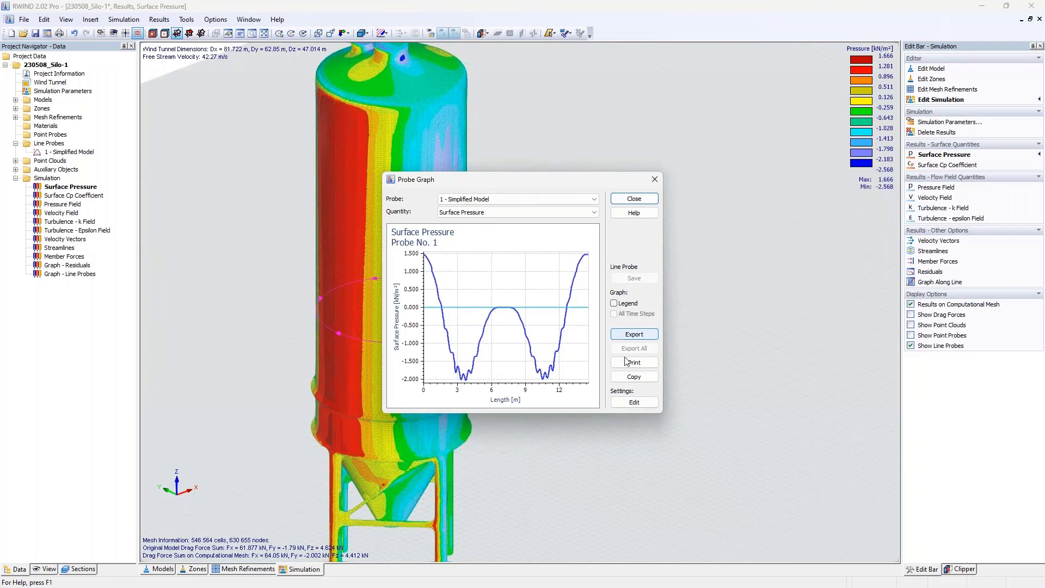
{"action": "left_click", "coordinate": [654, 179]}
- Show the result values in line probe 1's point table and inspect the pressure and Cp columns
{"action": "double_click", "coordinate": [76, 152]}
{"action": "left_click", "coordinate": [536, 379]}
{"action": "left_click_drag", "start_coordinate": [576, 364], "coordinate": [590, 365]}
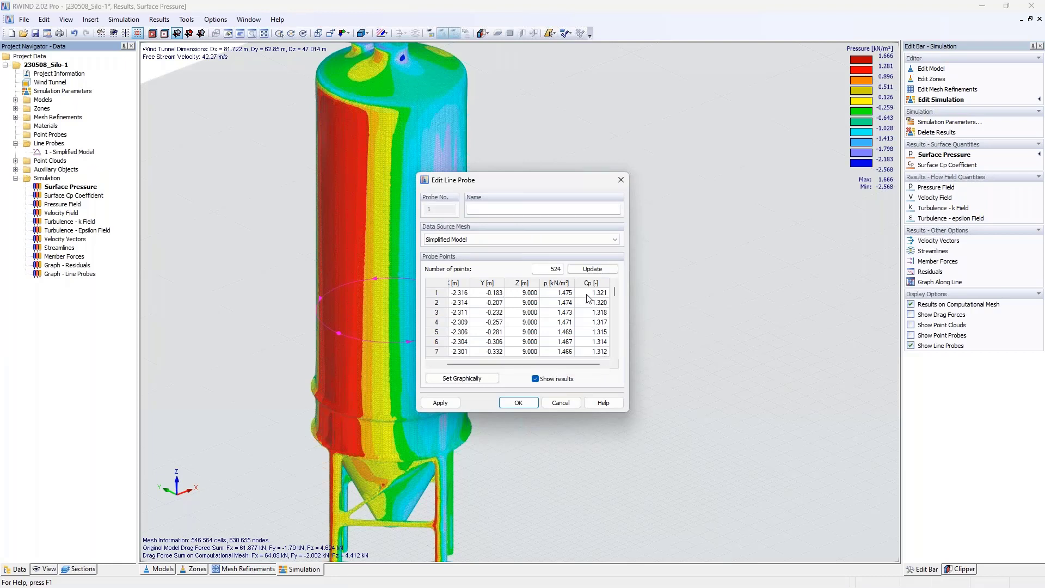
{"action": "left_click", "coordinate": [621, 179]}
{"action": "left_click", "coordinate": [49, 143]}
{"action": "left_click", "coordinate": [16, 143]}
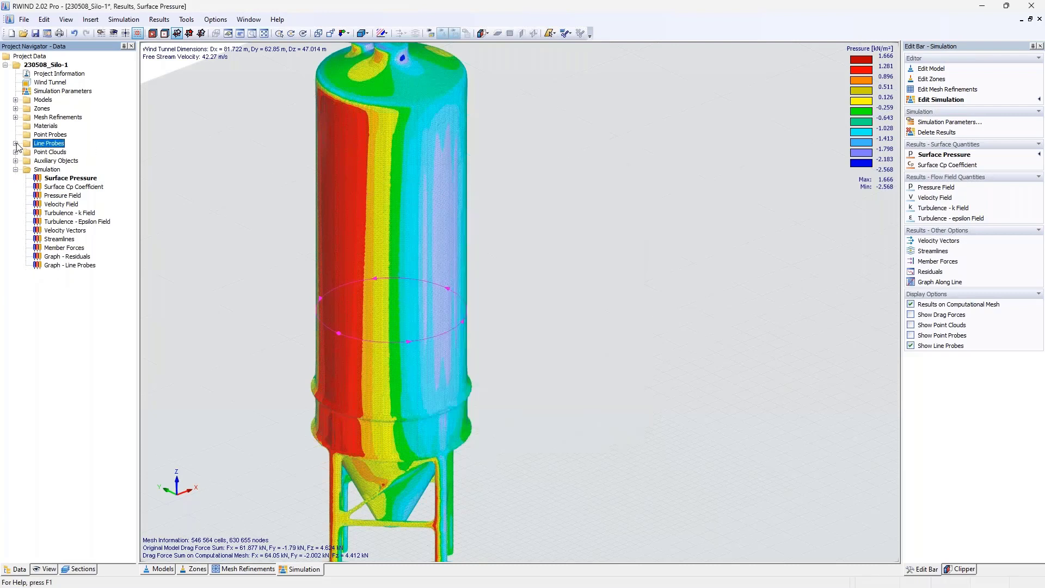
- Create point probe 1 on the Simplified Model by graphically placing nine points up the silo's windward face, from the lower shell to the roof edge
{"action": "right_click", "coordinate": [48, 136]}
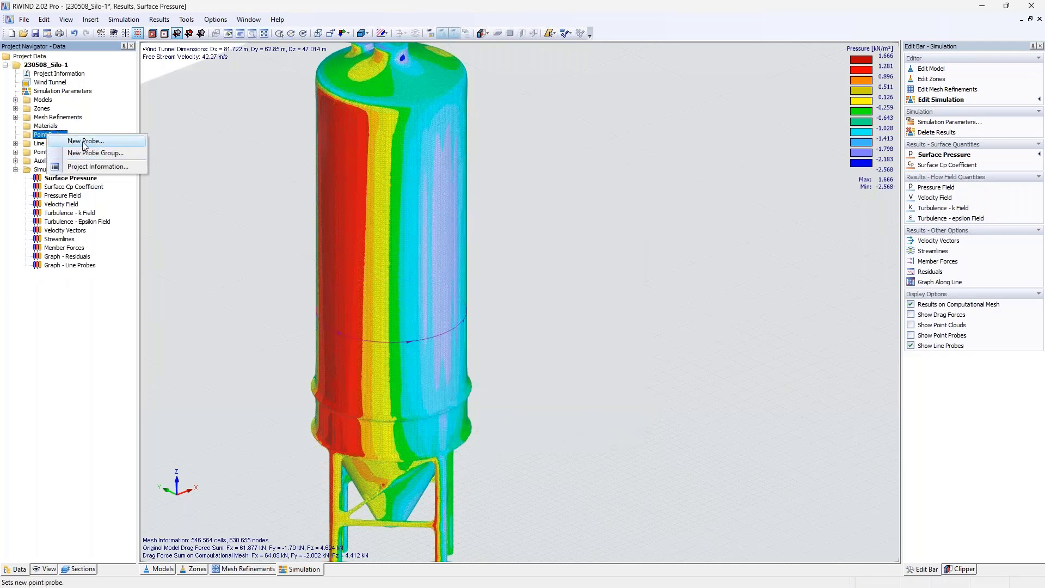
{"action": "left_click", "coordinate": [84, 141]}
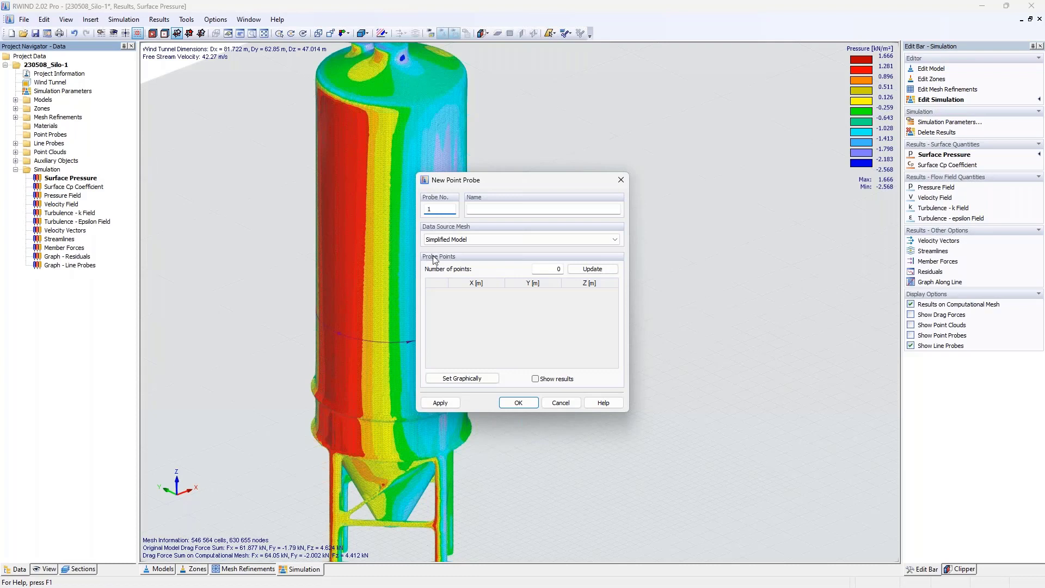
{"action": "left_click", "coordinate": [462, 378]}
{"action": "middle_click_drag", "start_coordinate": [467, 365], "coordinate": [545, 292]}
{"action": "left_click", "coordinate": [385, 401]}
{"action": "left_click", "coordinate": [373, 402]}
{"action": "left_click", "coordinate": [374, 371]}
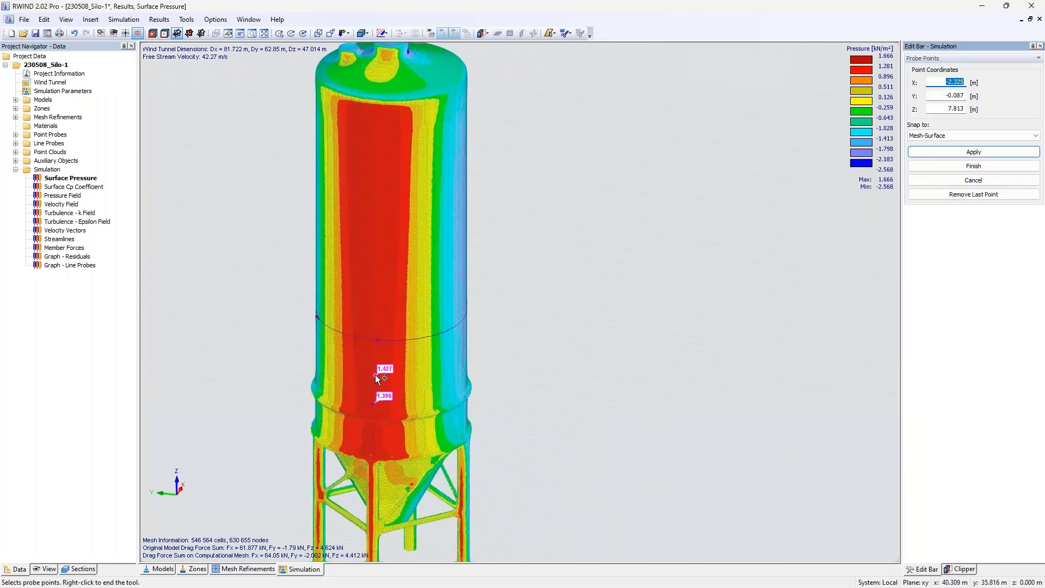
{"action": "left_click", "coordinate": [377, 325]}
{"action": "left_click", "coordinate": [374, 277]}
{"action": "left_click", "coordinate": [376, 232]}
{"action": "left_click", "coordinate": [373, 200]}
{"action": "left_click", "coordinate": [373, 170]}
{"action": "left_click", "coordinate": [372, 140]}
{"action": "left_click", "coordinate": [374, 115]}
{"action": "right_click", "coordinate": [506, 137]}
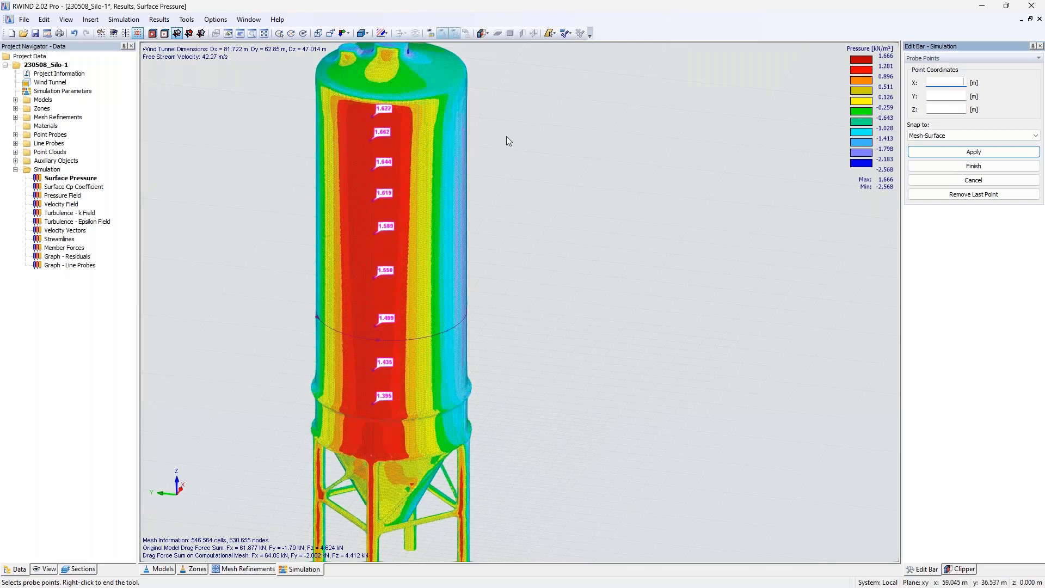
{"action": "right_click", "coordinate": [632, 213]}
- Open point probe 1 for editing and set the Y coordinate of its nine placed points to 0
{"action": "middle_click_drag", "start_coordinate": [472, 302], "coordinate": [523, 229], "text": "ctrl"}
{"action": "left_click", "coordinate": [16, 152]}
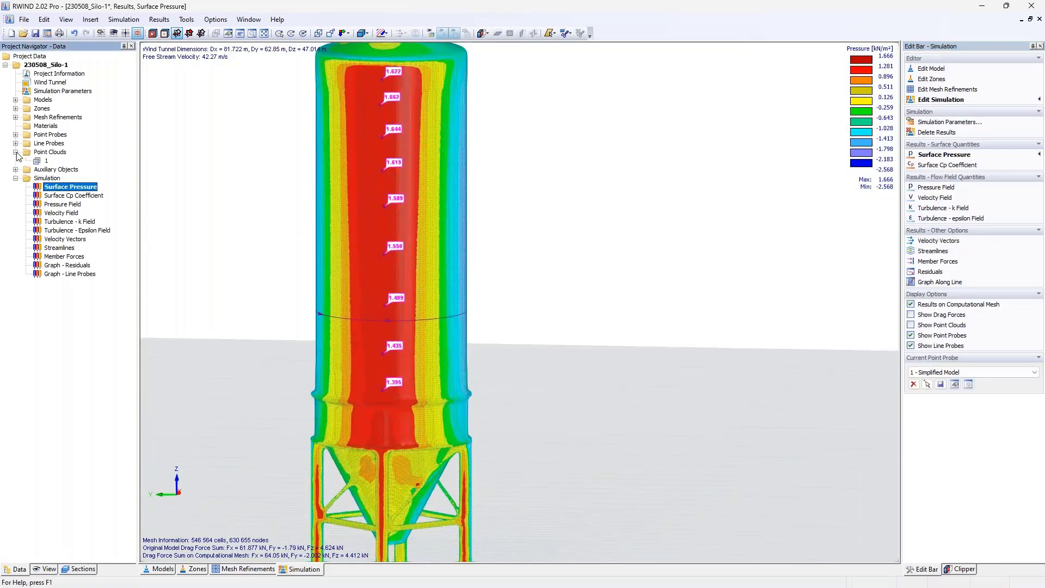
{"action": "left_click", "coordinate": [16, 153]}
{"action": "left_click", "coordinate": [16, 134]}
{"action": "double_click", "coordinate": [51, 143]}
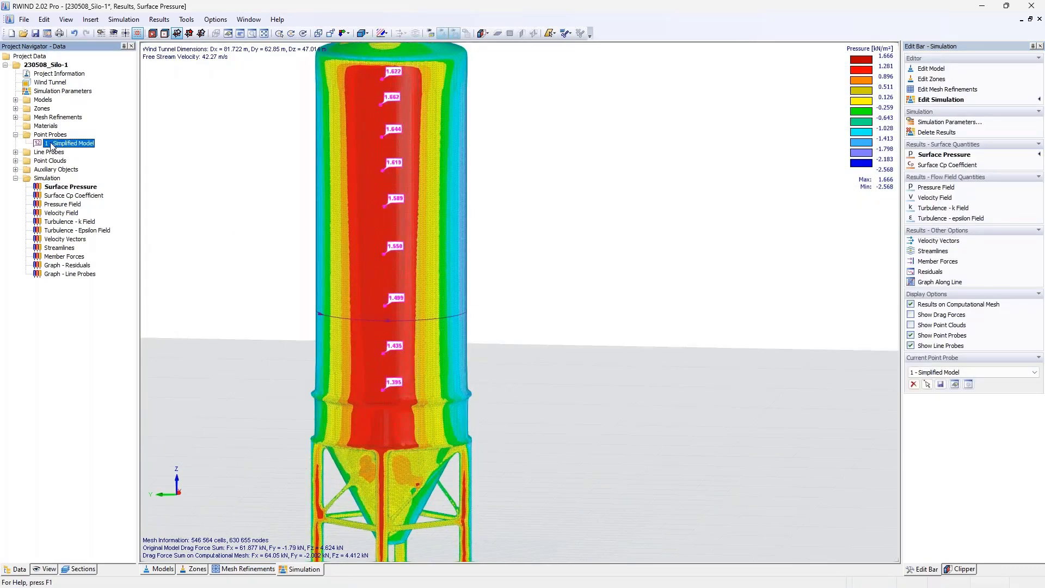
{"action": "left_click", "coordinate": [544, 293]}
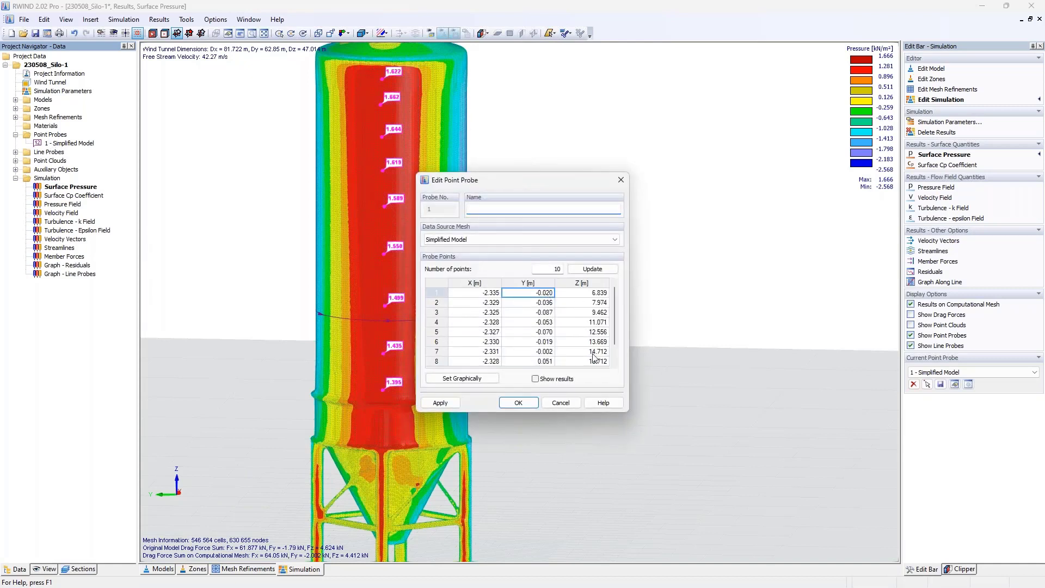
{"action": "type", "text": "0 0 0 0 0 0 0"}
{"action": "key", "text": "Return"}
{"action": "type", "text": "0"}
{"action": "key", "text": "Return"}
{"action": "type", "text": "0"}
{"action": "key", "text": "Return"}
{"action": "type", "text": "0"}
{"action": "key", "text": "Return"}
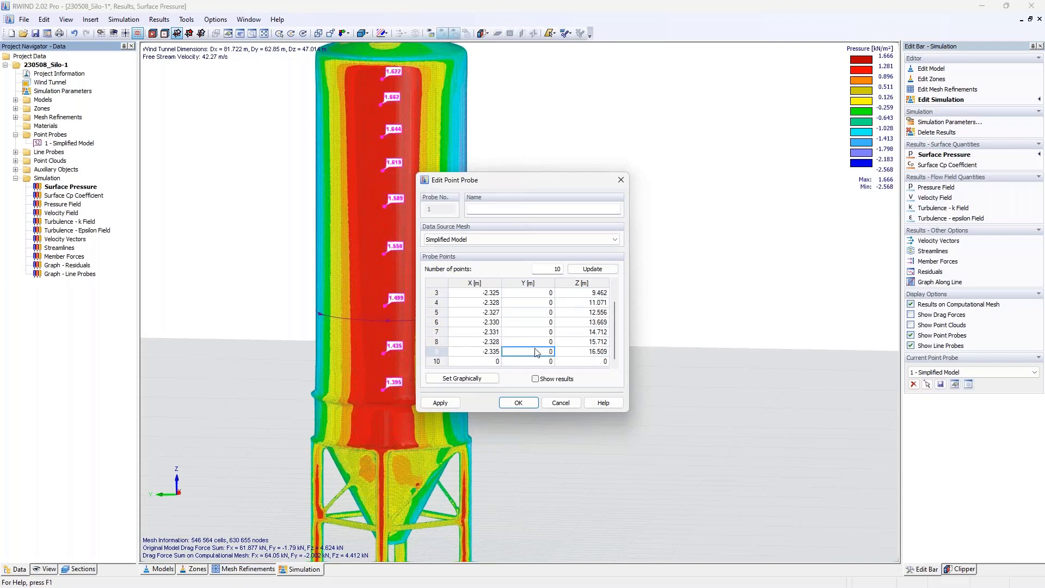
- Try to confirm the point probe, then reduce its number of points to 9, dropping the tenth point at the origin
{"action": "left_click", "coordinate": [518, 402]}
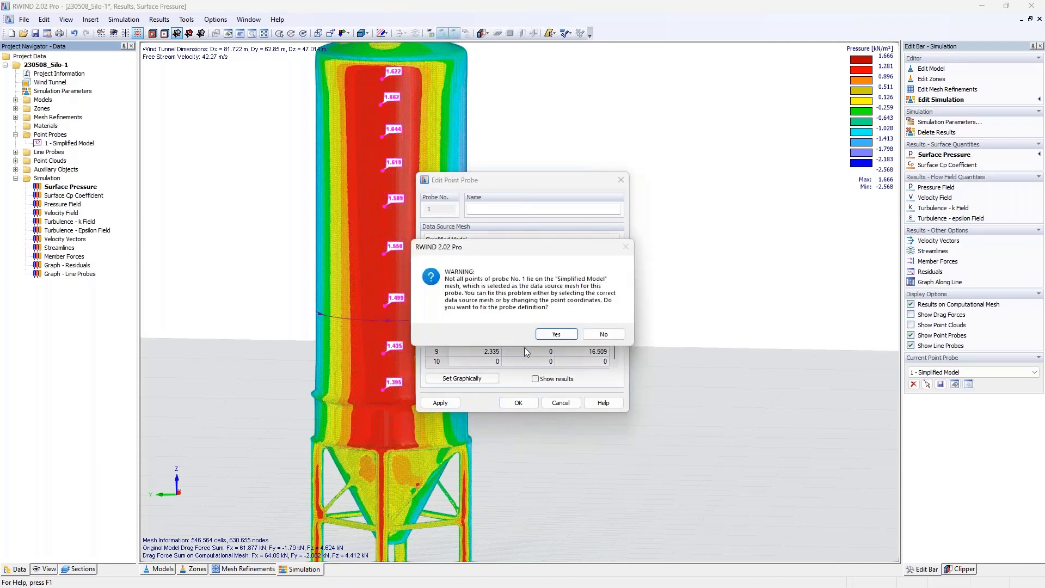
{"action": "left_click", "coordinate": [602, 334]}
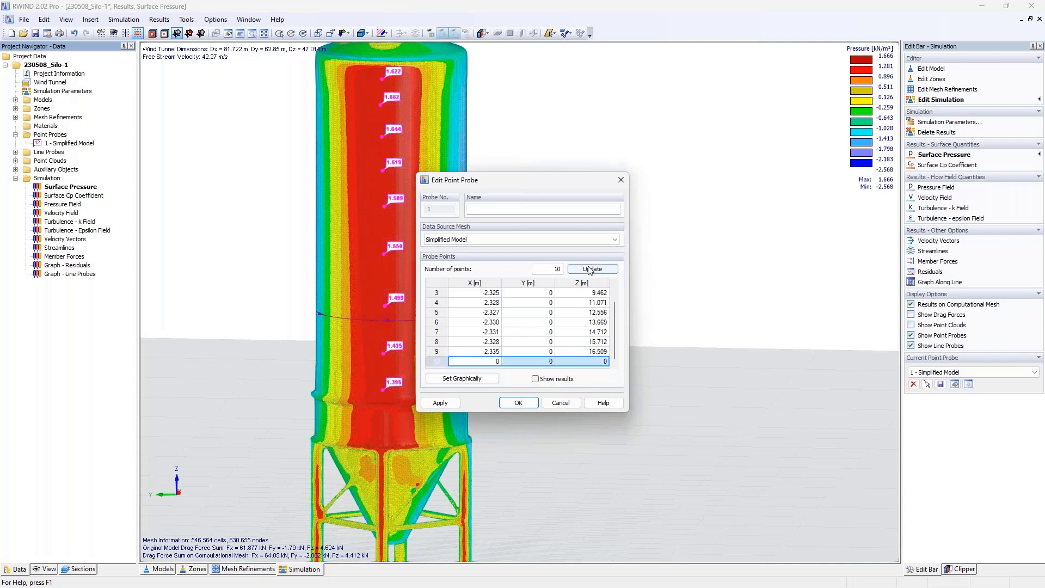
{"action": "double_click", "coordinate": [558, 270]}
{"action": "type", "text": "9"}
{"action": "left_click", "coordinate": [592, 269]}
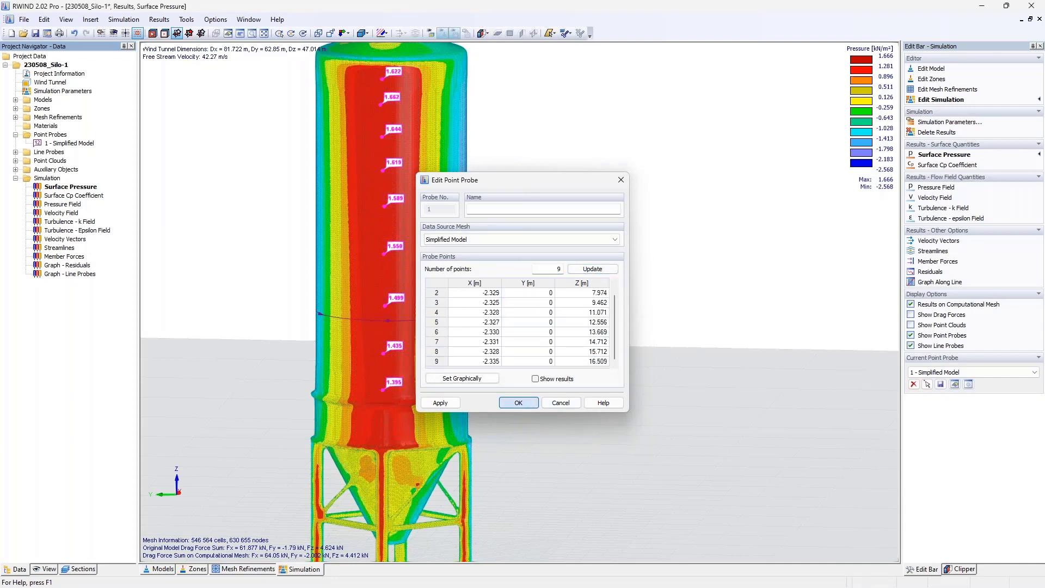
- Confirm the nine-point setup of point probe 1 and view the silo's windward face with its roof
{"action": "key", "text": "Return"}
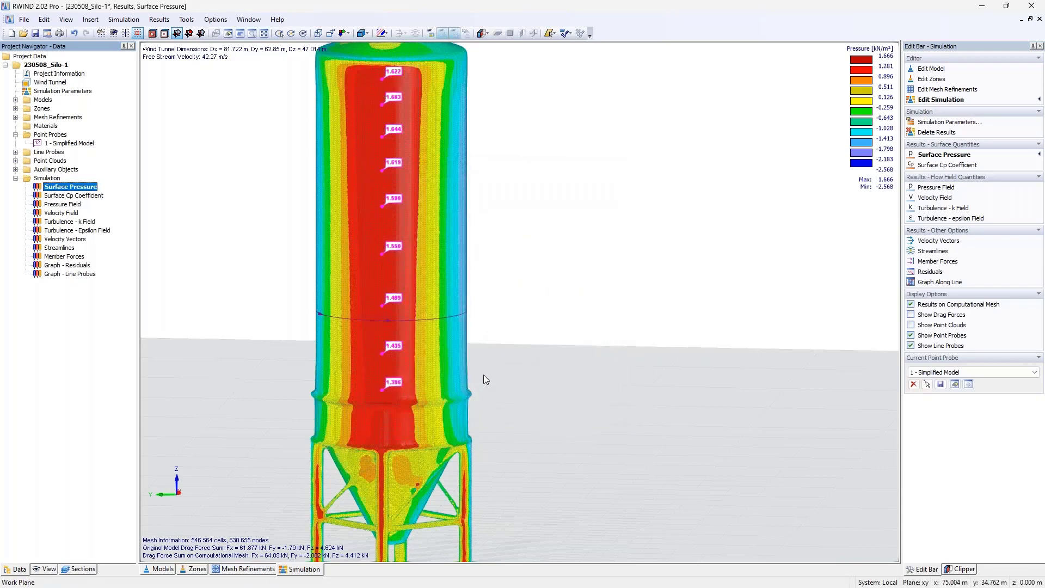
{"action": "middle_click_drag", "start_coordinate": [503, 344], "coordinate": [446, 364], "text": "ctrl"}
{"action": "middle_click_drag", "start_coordinate": [446, 365], "coordinate": [626, 386]}
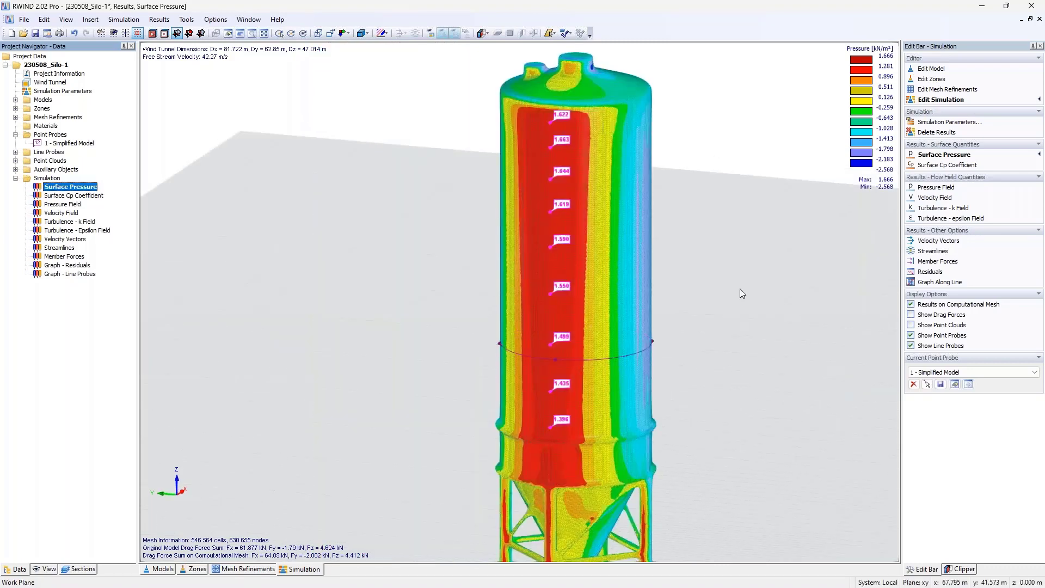
- Show the result values in point probe 1's table and compare them with the pressure labels on the shell
{"action": "double_click", "coordinate": [61, 144]}
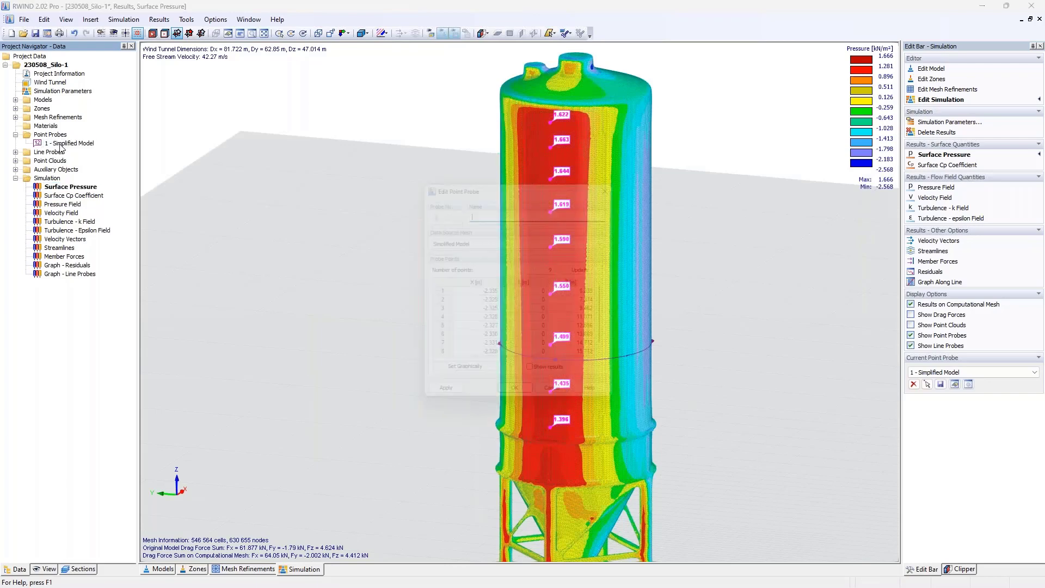
{"action": "left_click", "coordinate": [535, 378]}
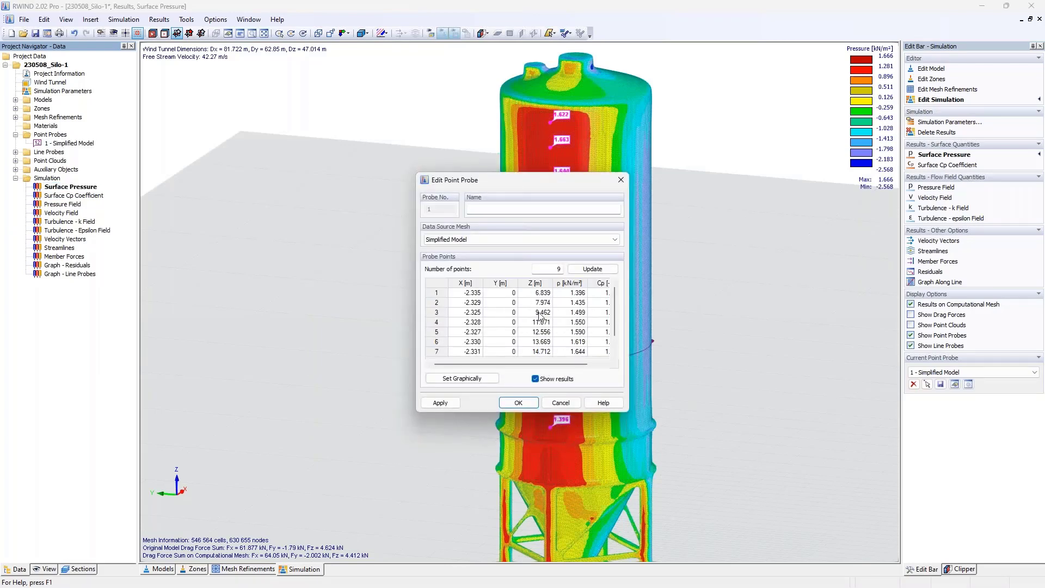
{"action": "left_click_drag", "start_coordinate": [526, 181], "coordinate": [320, 159]}
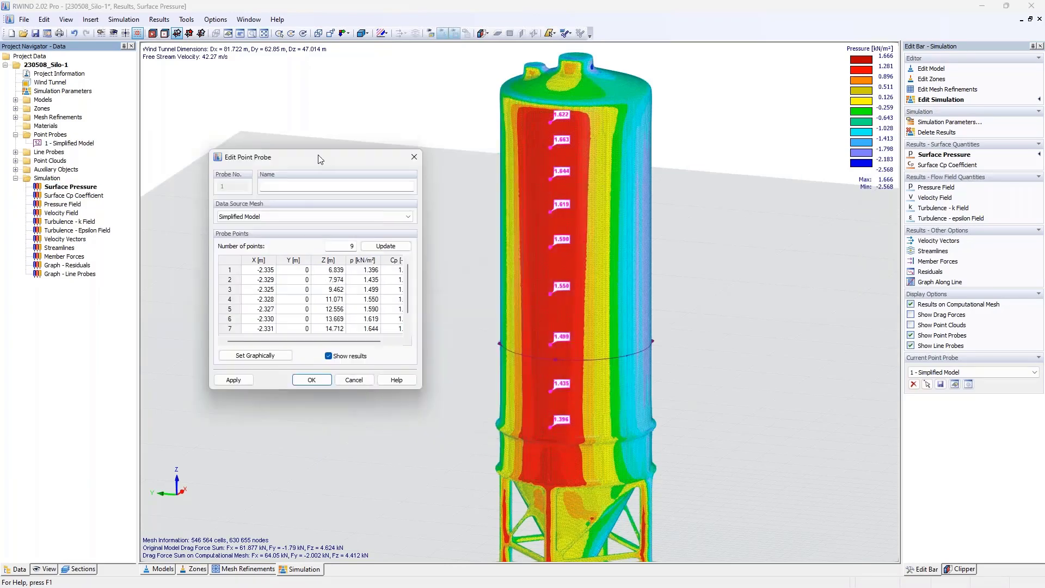
{"action": "left_click", "coordinate": [417, 156]}
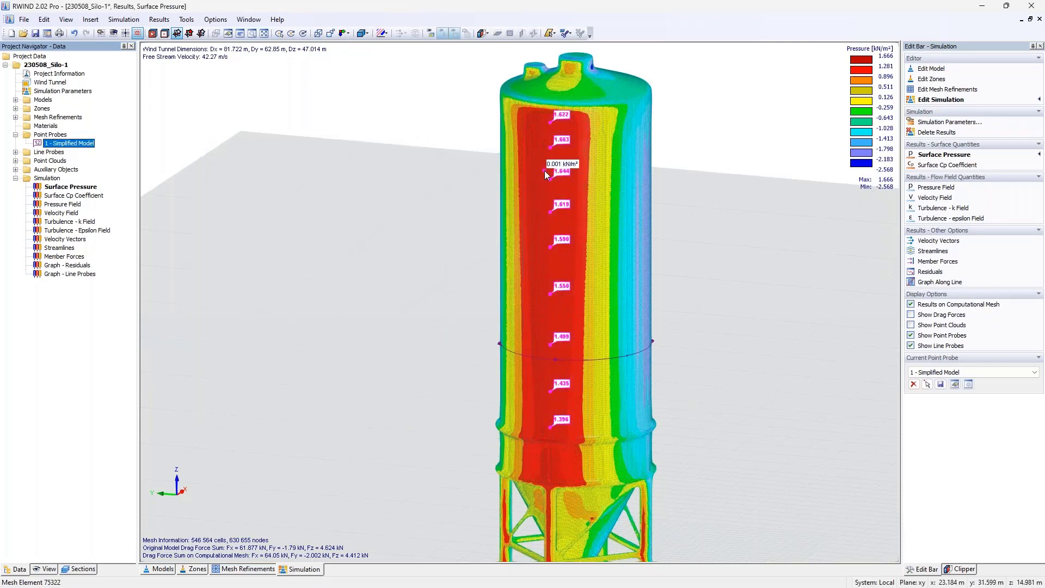
- Hide the point probes on the silo shell and show them again, keeping the line probes displayed
{"action": "left_click", "coordinate": [911, 335]}
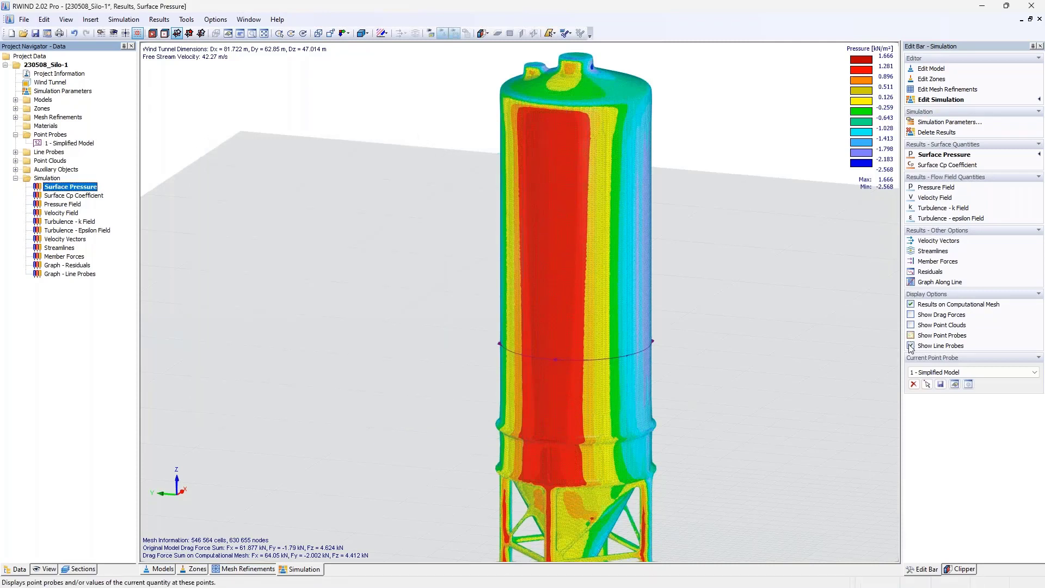
{"action": "left_click", "coordinate": [910, 335]}
{"action": "left_click", "coordinate": [910, 346]}
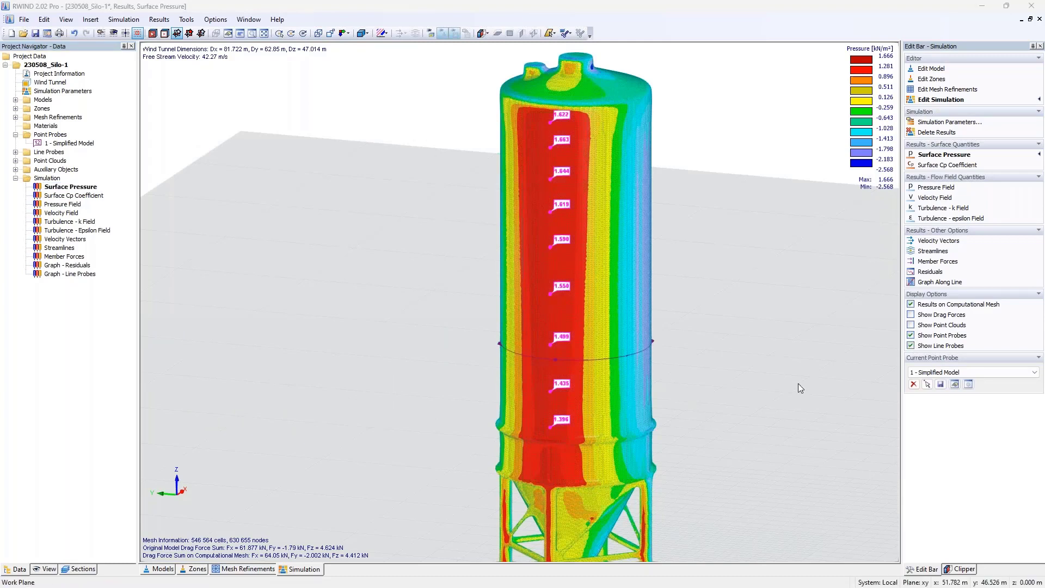
{"action": "middle_click_drag", "start_coordinate": [693, 350], "coordinate": [576, 361], "text": "ctrl"}
{"action": "scroll", "coordinate": [610, 374], "scroll_direction": "down", "scroll_amount": 3}
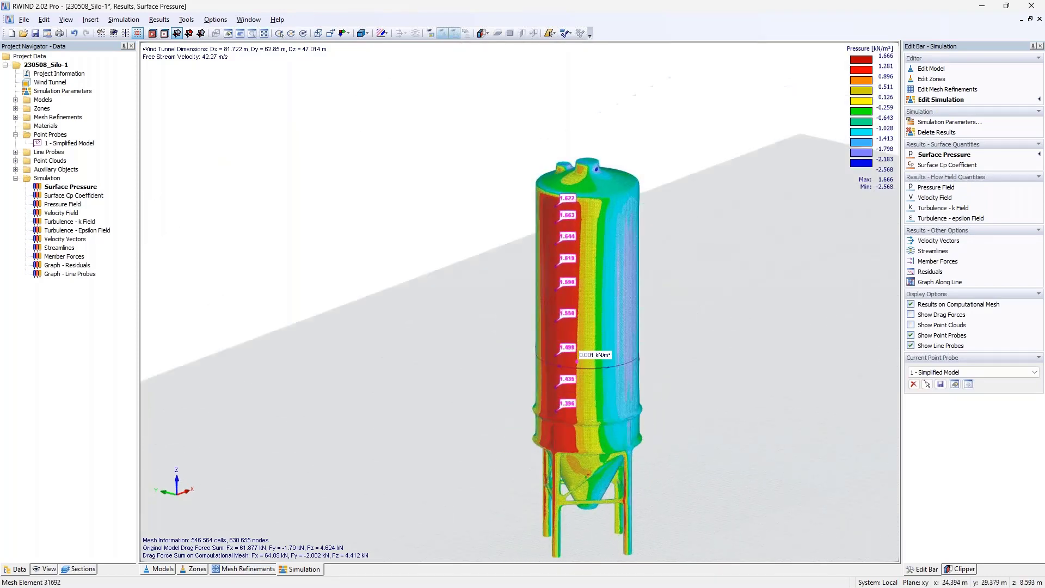
- Display the velocity field results in the reduced domain around the silo
{"action": "left_click", "coordinate": [71, 213]}
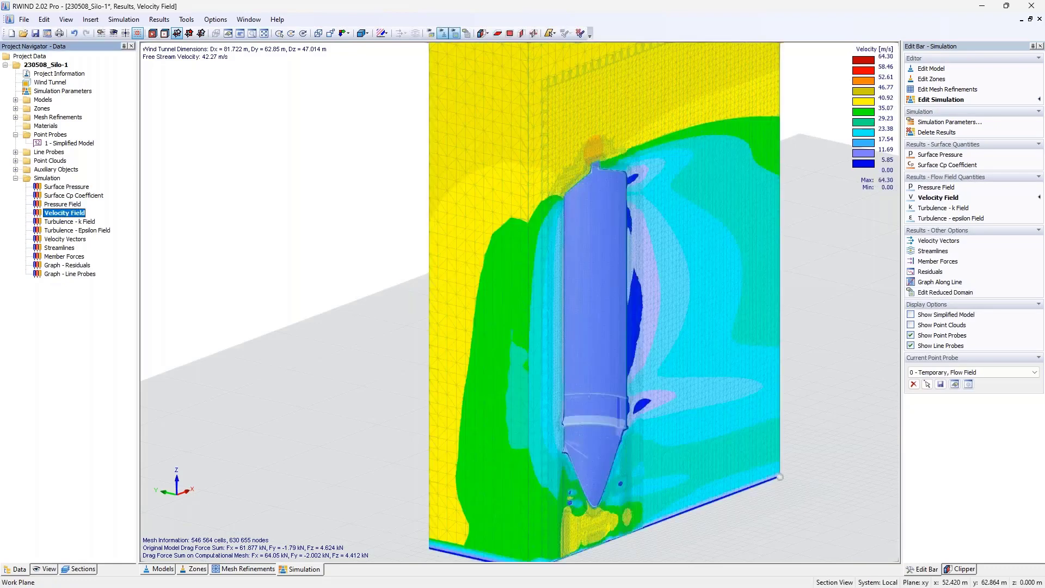
{"action": "middle_click_drag", "start_coordinate": [315, 292], "coordinate": [309, 292]}
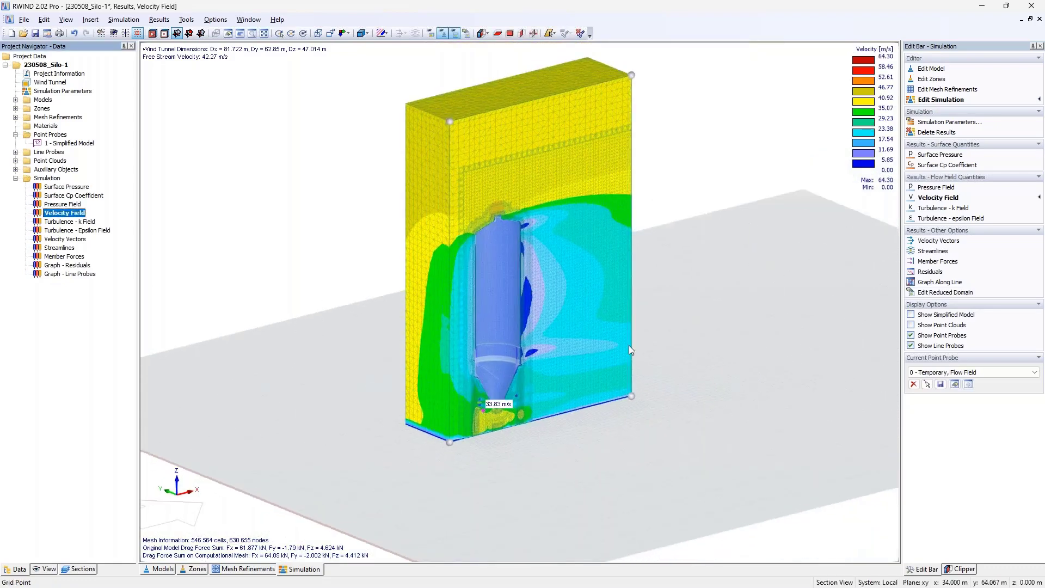
{"action": "scroll", "coordinate": [547, 210], "scroll_direction": "down", "scroll_amount": 2}
{"action": "middle_click_drag", "start_coordinate": [547, 212], "coordinate": [474, 267]}
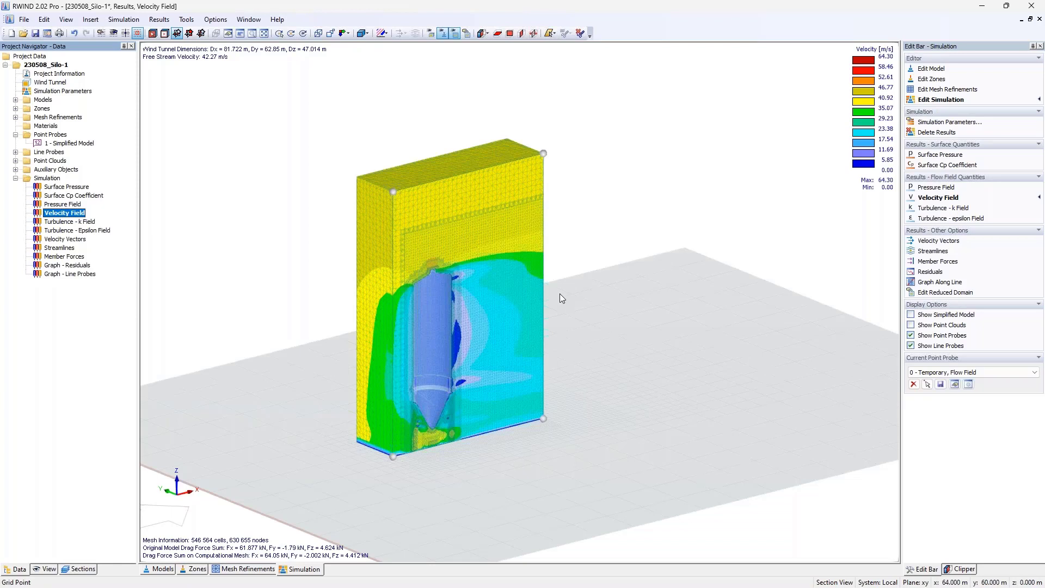
- Extend the reduced domain on the windward side to dX 23.160 m, then turn off the reduced domain display to show the entire wind tunnel
{"action": "left_click", "coordinate": [468, 36]}
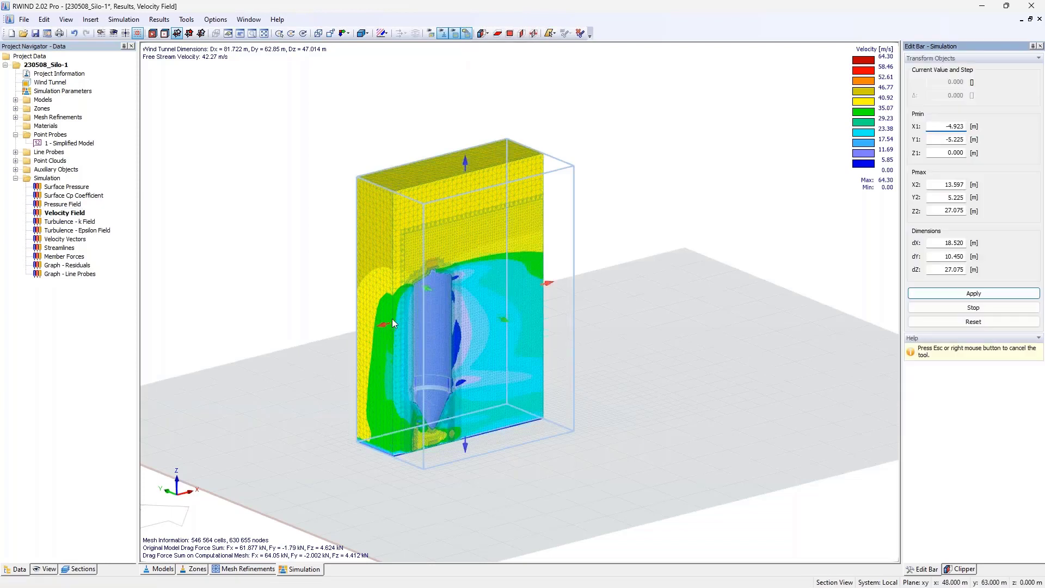
{"action": "left_click_drag", "start_coordinate": [383, 326], "coordinate": [344, 342]}
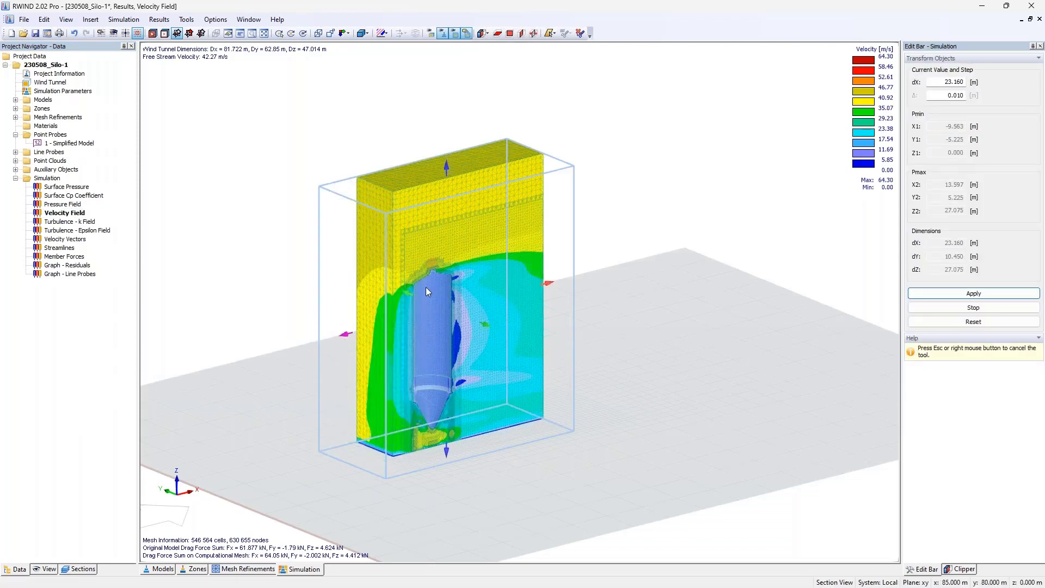
{"action": "left_click", "coordinate": [953, 82]}
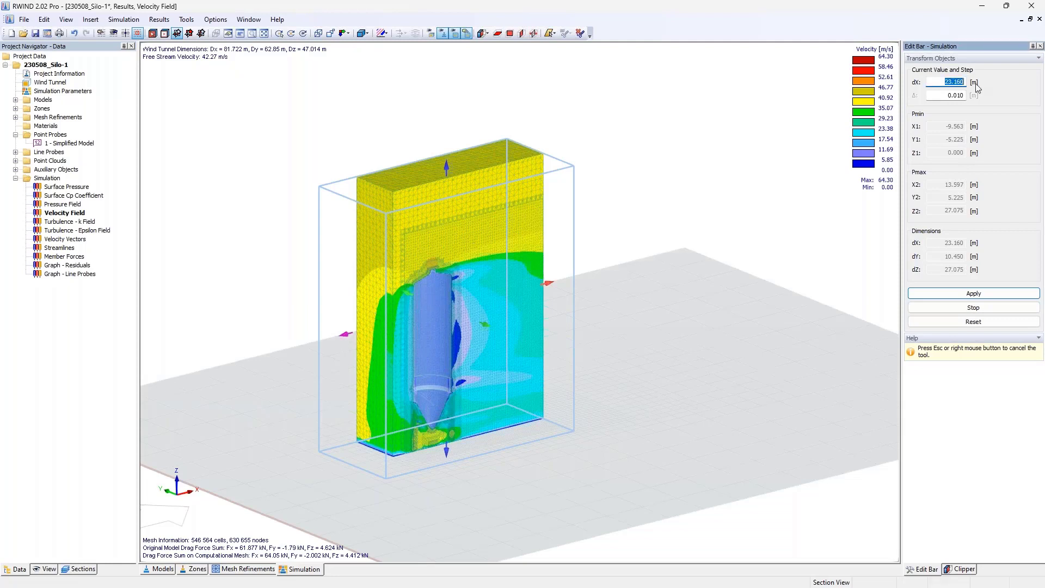
{"action": "left_click", "coordinate": [966, 293]}
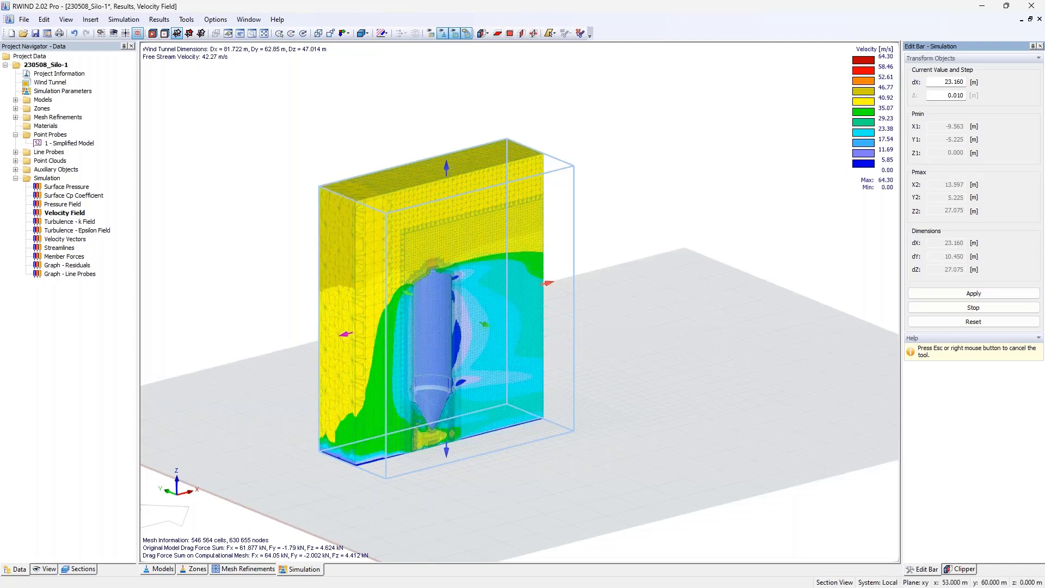
{"action": "left_click", "coordinate": [323, 150]}
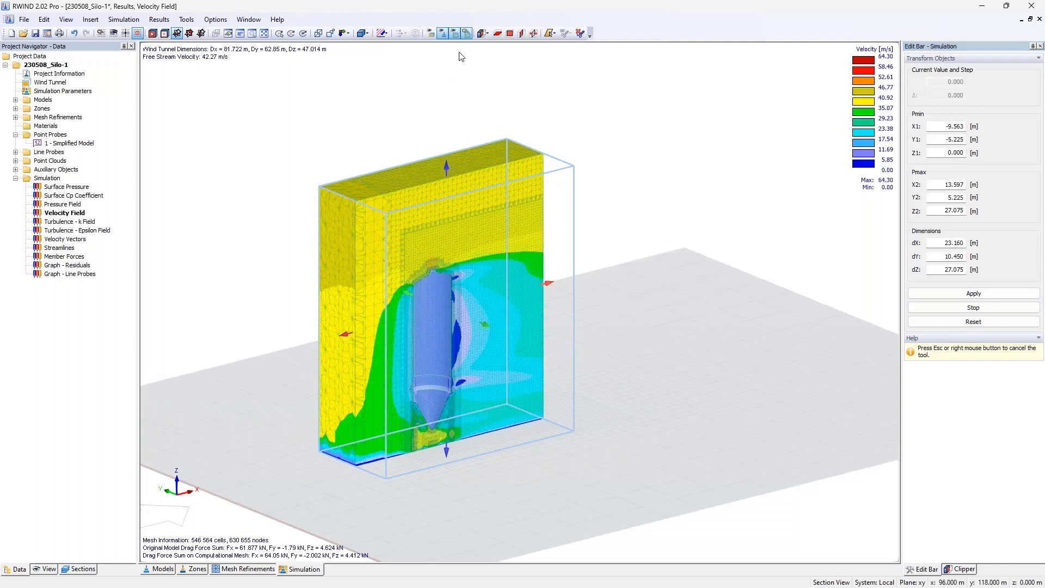
{"action": "left_click", "coordinate": [973, 308]}
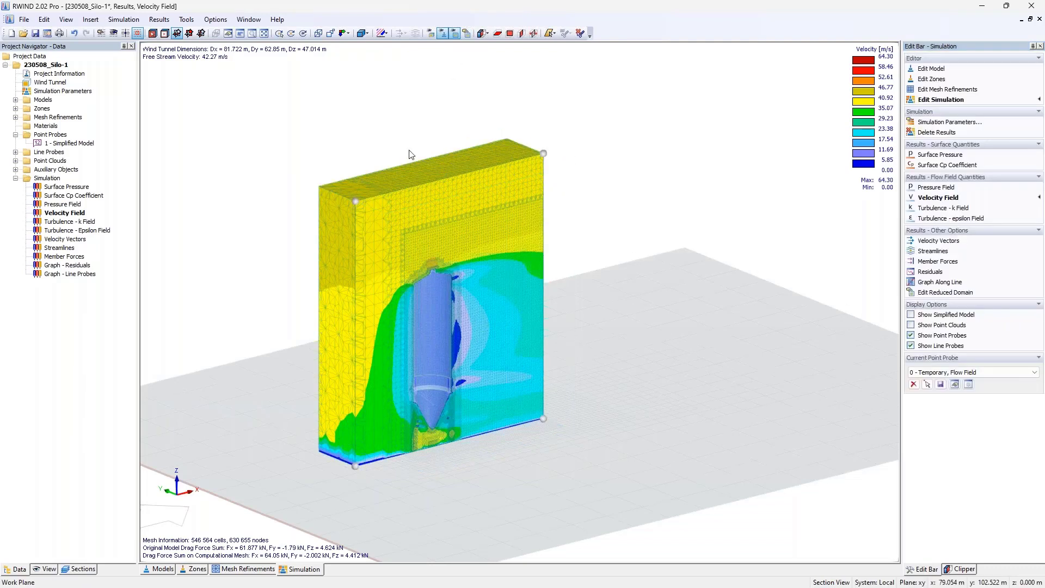
{"action": "left_click", "coordinate": [454, 34]}
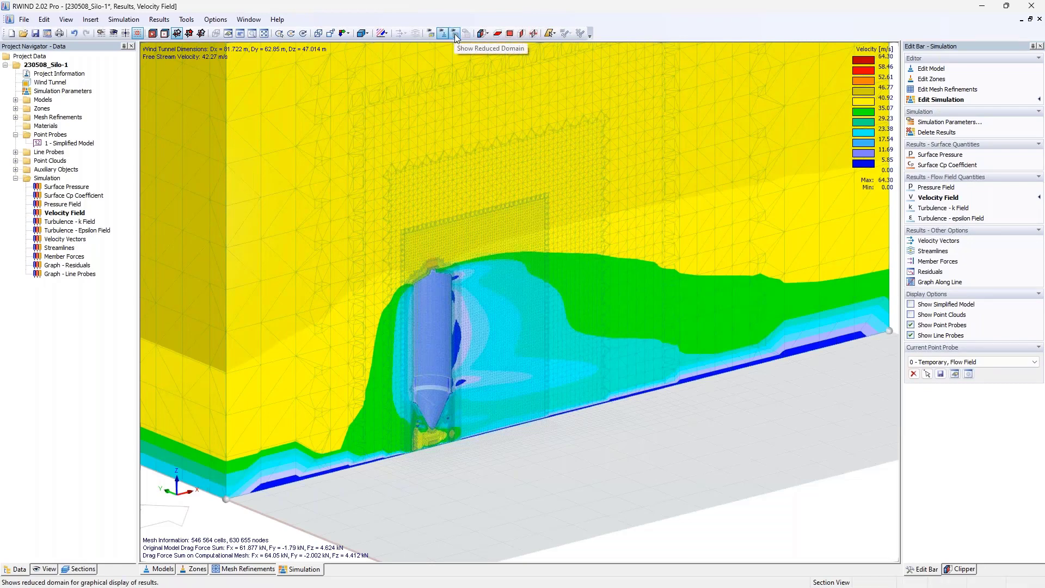
{"action": "scroll", "coordinate": [475, 174], "scroll_direction": "down", "scroll_amount": 3}
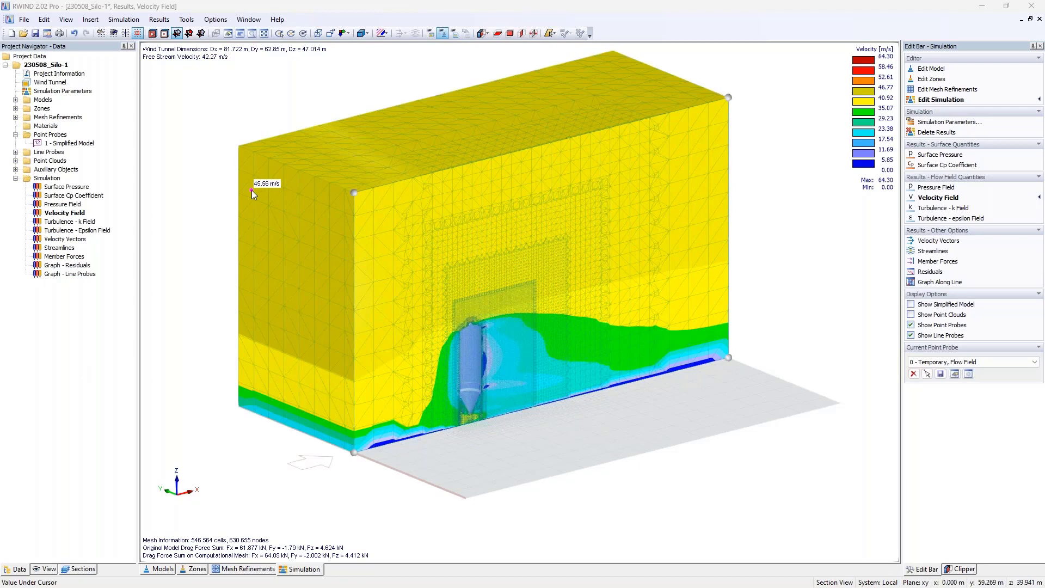
- Section the velocity field with the clipper plane in +Z, -Y and -X orientation, moving the -X plane downstream to X 28.674 m
{"action": "left_click", "coordinate": [963, 568]}
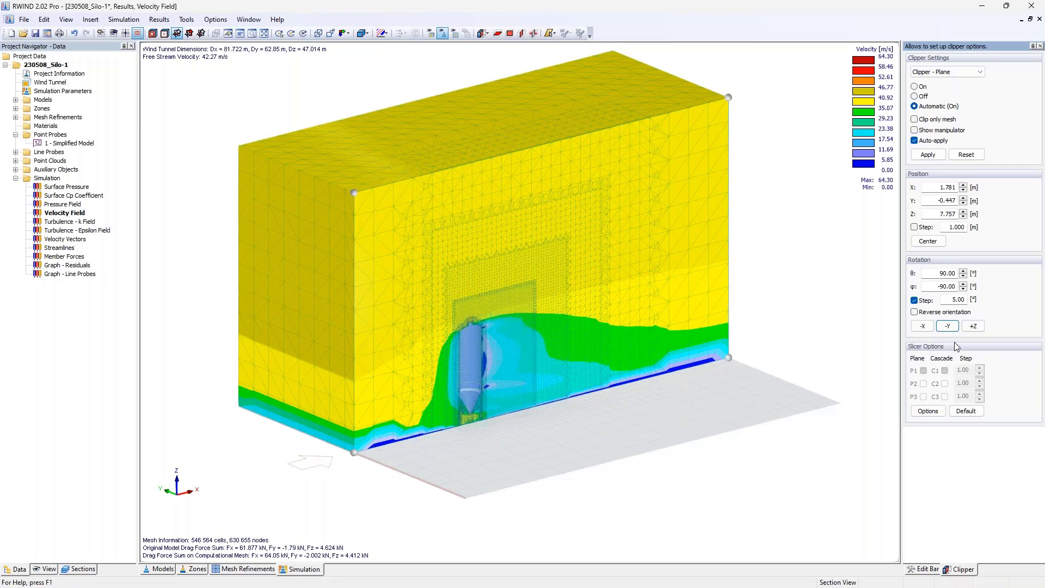
{"action": "left_click", "coordinate": [973, 327]}
{"action": "left_click", "coordinate": [956, 329]}
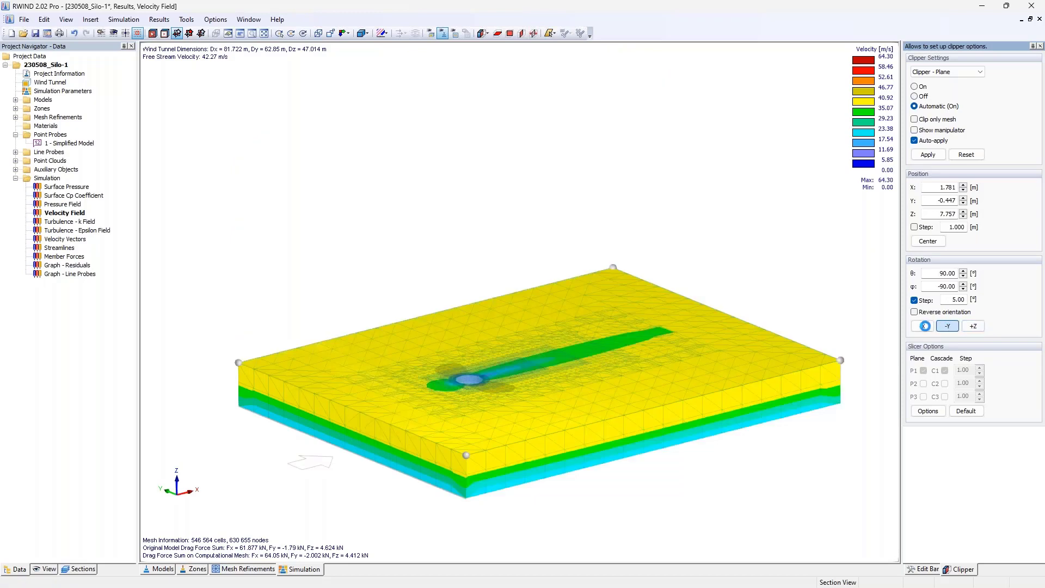
{"action": "left_click", "coordinate": [924, 326]}
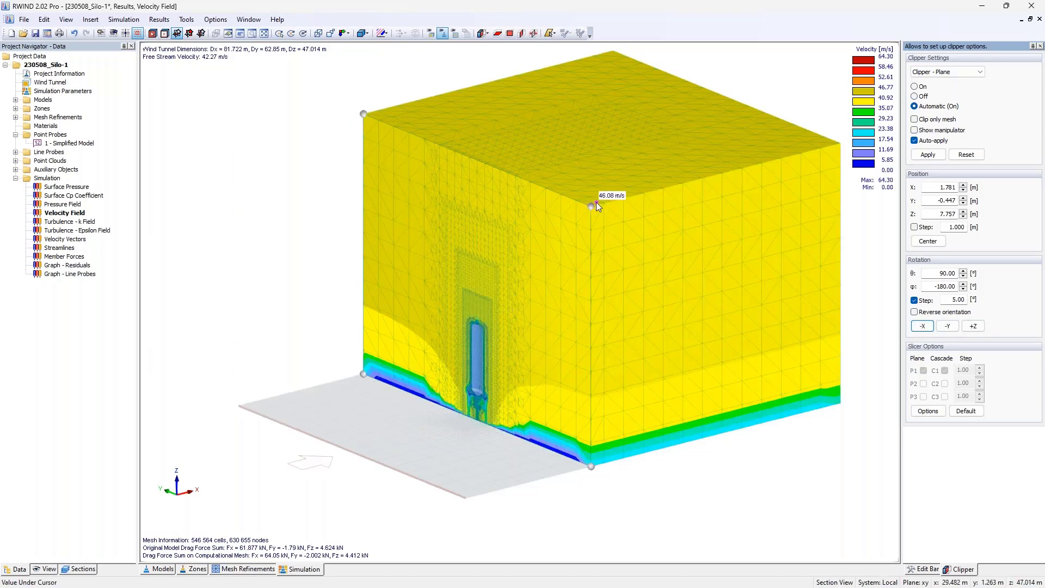
{"action": "left_click_drag", "start_coordinate": [592, 207], "coordinate": [723, 213]}
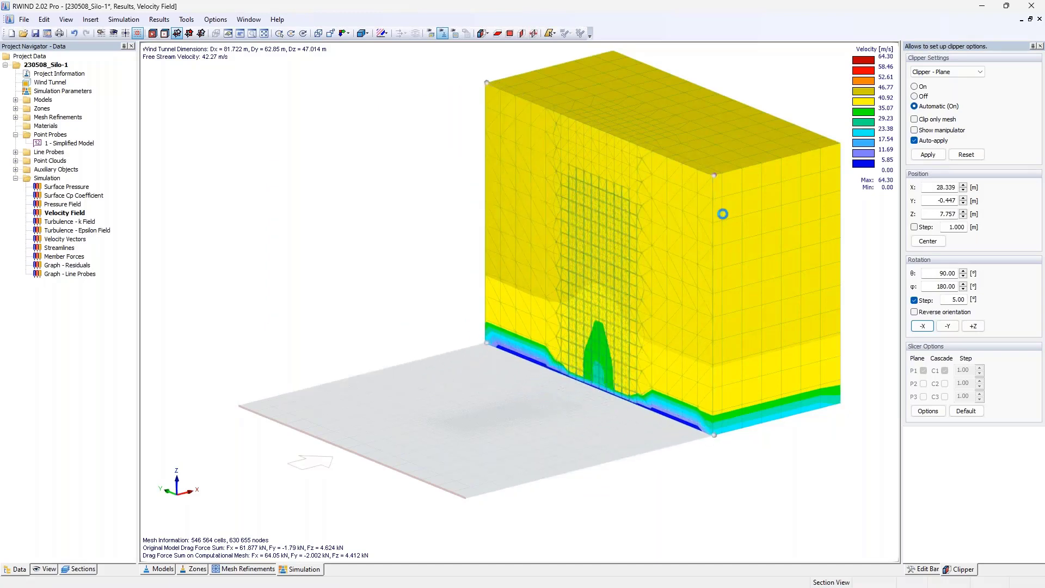
{"action": "double_click", "coordinate": [940, 187]}
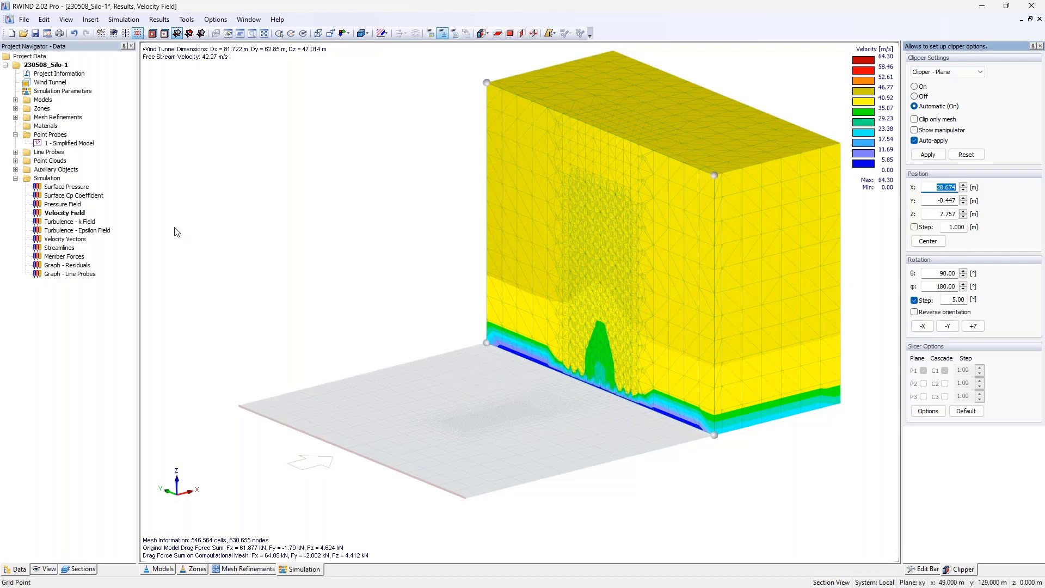
- Display the surface pressure and turn on the clipper plane in -Y orientation with its manipulator shown
{"action": "left_click", "coordinate": [70, 187]}
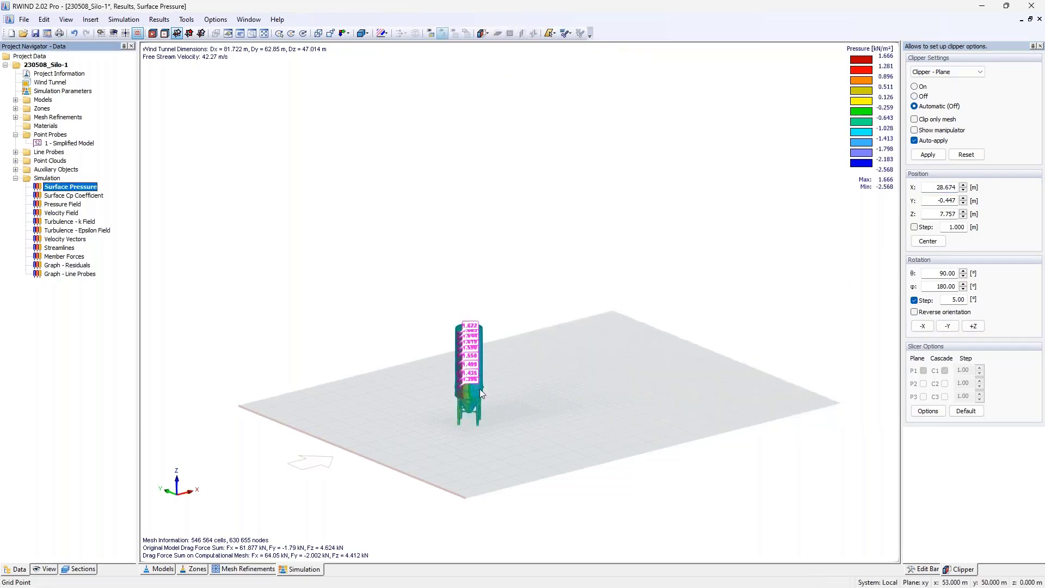
{"action": "scroll", "coordinate": [460, 392], "scroll_direction": "up", "scroll_amount": 3}
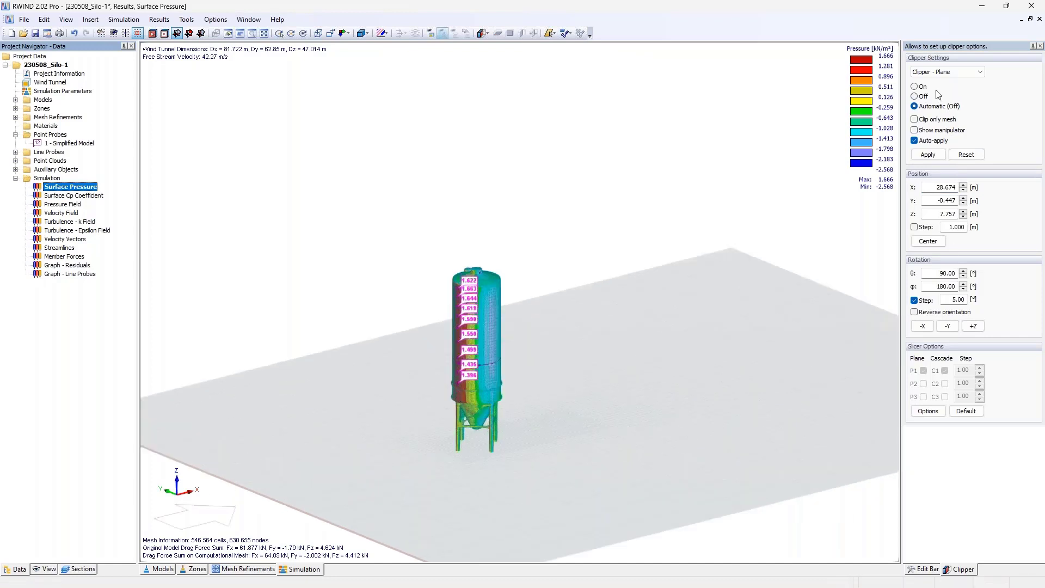
{"action": "left_click", "coordinate": [915, 87]}
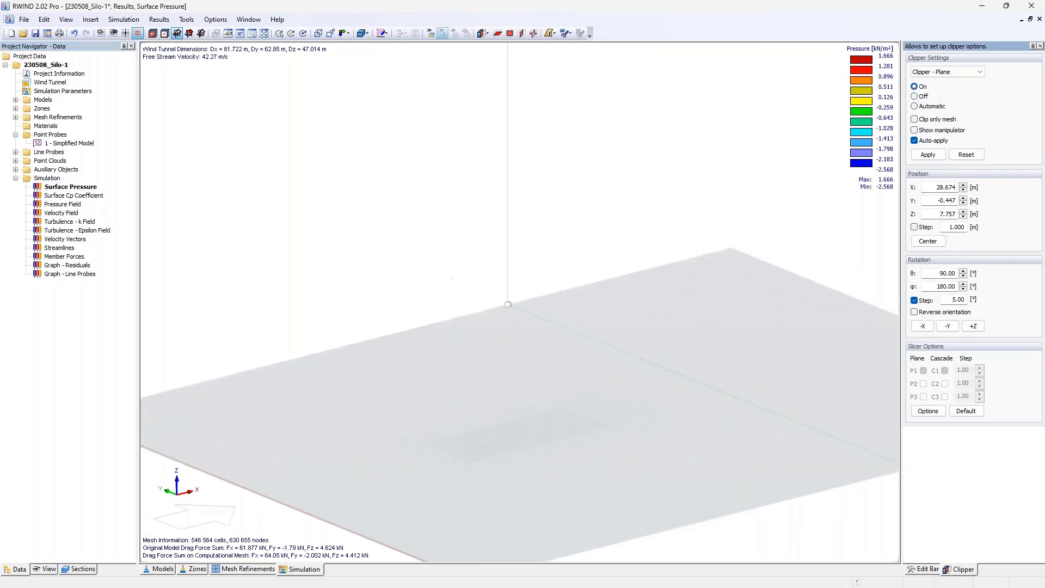
{"action": "left_click", "coordinate": [948, 326]}
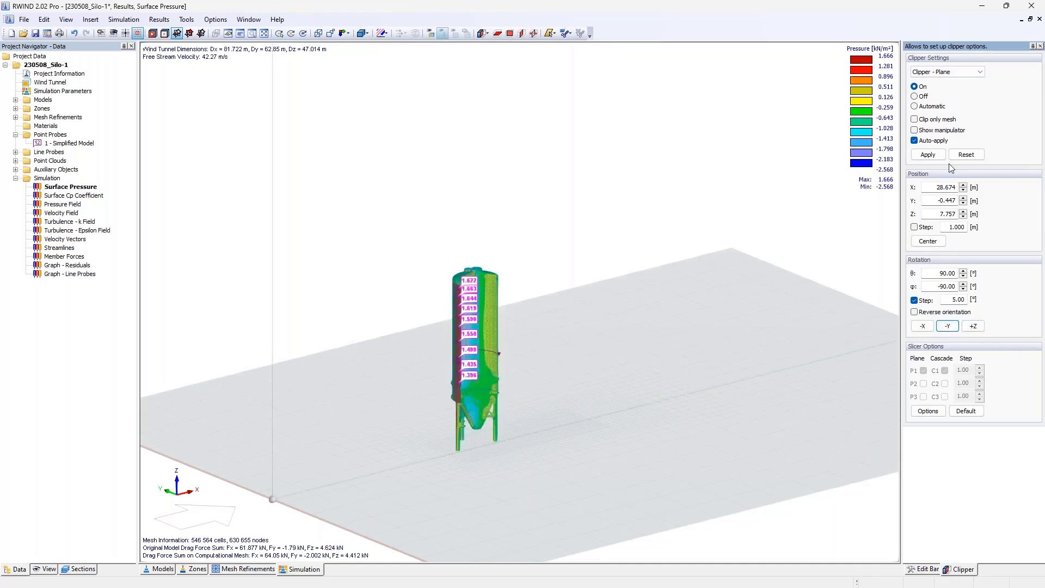
{"action": "left_click", "coordinate": [944, 130]}
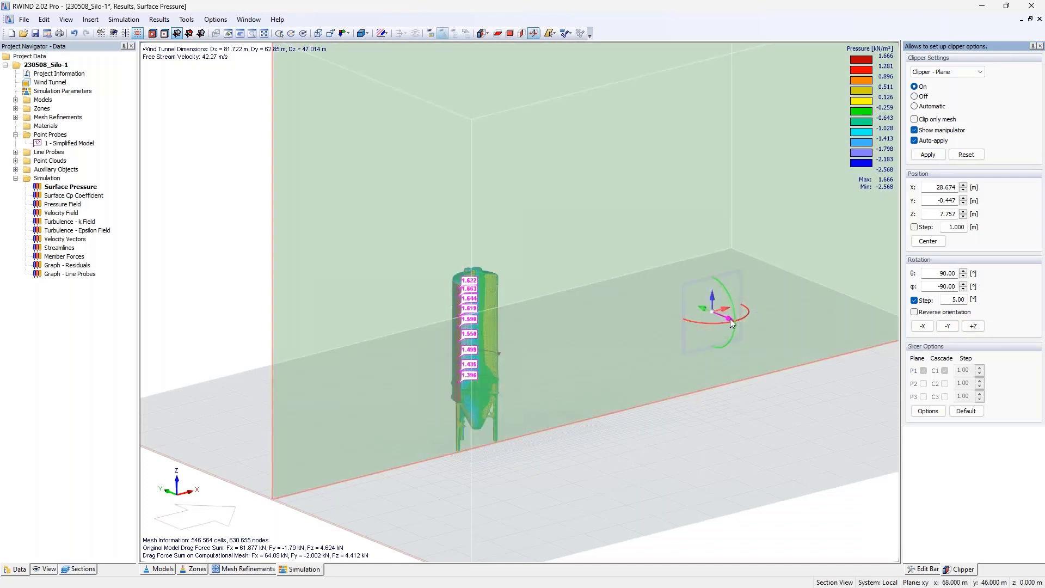
- Shift the clipping plane along Y with the manipulator, first to about 3.2 m and back to about 0.72 m through the silo
{"action": "left_click_drag", "start_coordinate": [727, 320], "coordinate": [703, 306]}
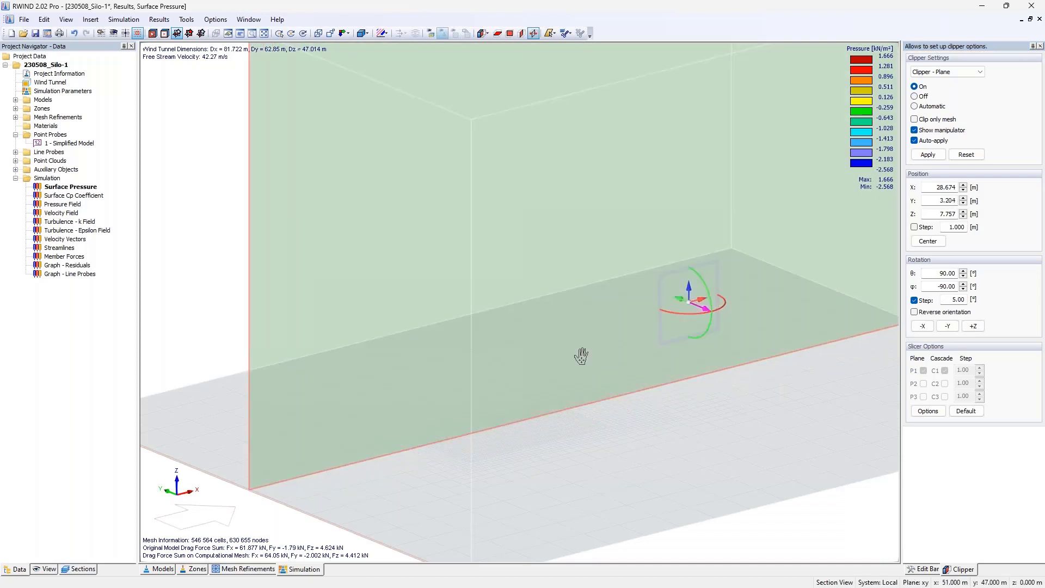
{"action": "scroll", "coordinate": [583, 354], "scroll_direction": "up", "scroll_amount": 2}
{"action": "middle_click_drag", "start_coordinate": [648, 328], "coordinate": [713, 334], "text": "ctrl"}
{"action": "scroll", "coordinate": [718, 334], "scroll_direction": "down", "scroll_amount": 2}
{"action": "left_click_drag", "start_coordinate": [697, 276], "coordinate": [714, 294]}
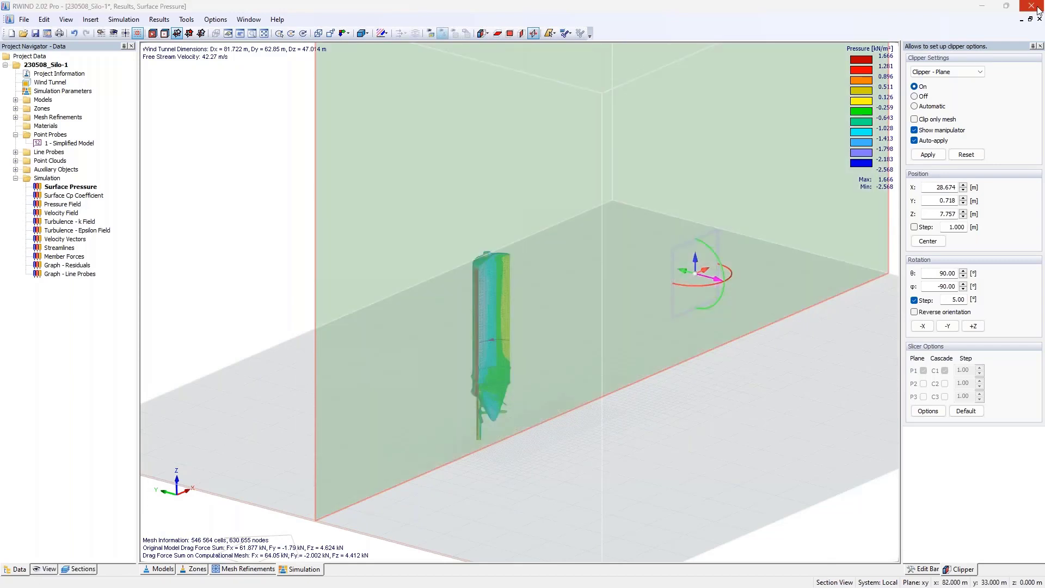
- Close RWIND and return to RFEM, showing the whole silo model with its supports
{"action": "left_click", "coordinate": [1030, 6]}
{"action": "left_click", "coordinate": [523, 319]}
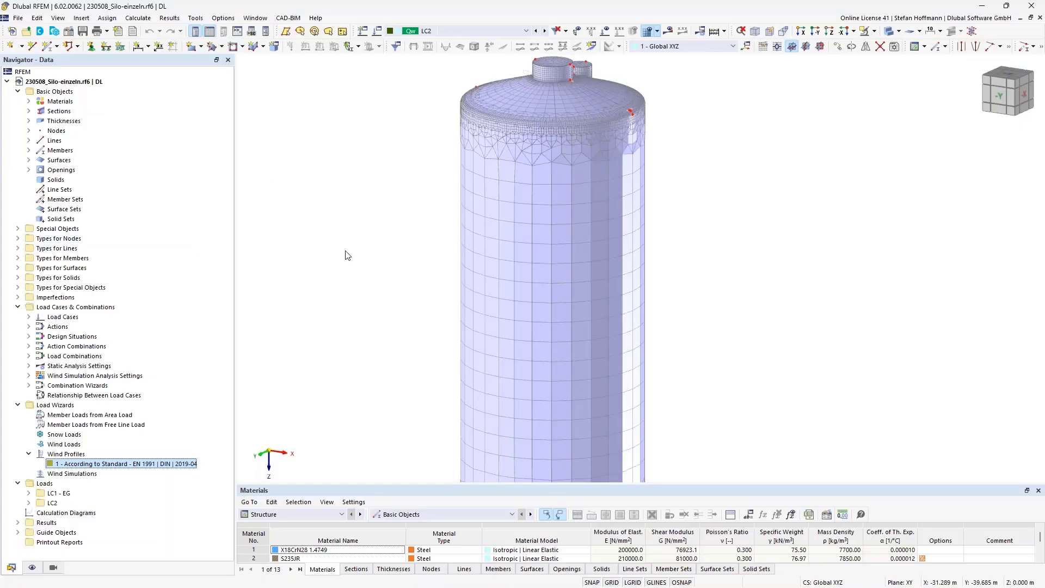
{"action": "scroll", "coordinate": [356, 252], "scroll_direction": "down", "scroll_amount": 5}
{"action": "middle_click_drag", "start_coordinate": [329, 267], "coordinate": [531, 314], "text": "ctrl"}
{"action": "middle_click_drag", "start_coordinate": [531, 315], "coordinate": [585, 312], "text": "ctrl"}
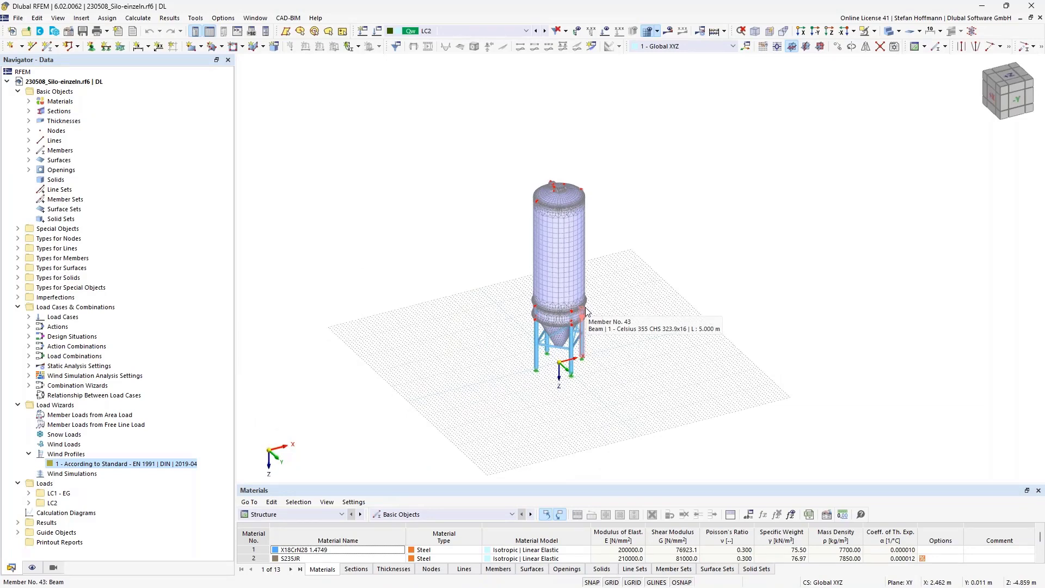
{"action": "scroll", "coordinate": [588, 297], "scroll_direction": "up", "scroll_amount": 5}
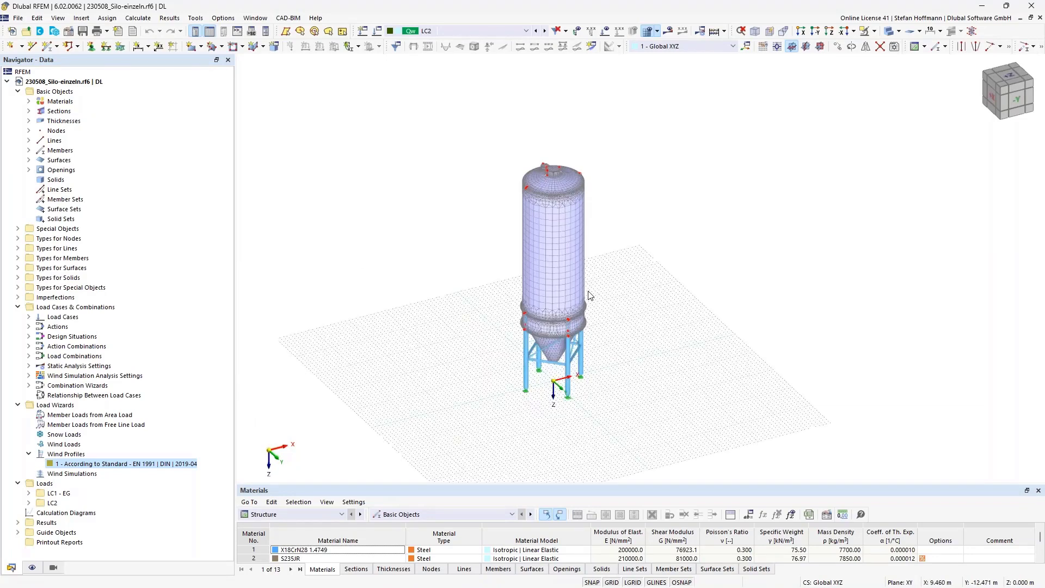
- Show the LC2 wind profile loads around the silo and hide them again
{"action": "scroll", "coordinate": [587, 297], "scroll_direction": "down", "scroll_amount": 5}
{"action": "middle_click_drag", "start_coordinate": [588, 296], "coordinate": [670, 309], "text": "ctrl"}
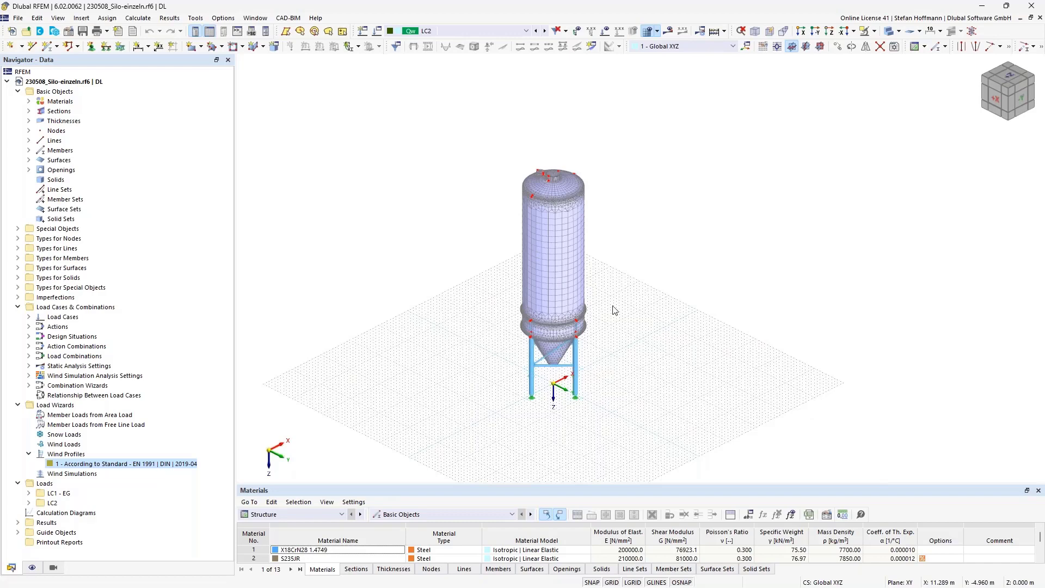
{"action": "middle_click_drag", "start_coordinate": [600, 280], "coordinate": [556, 190], "text": "ctrl"}
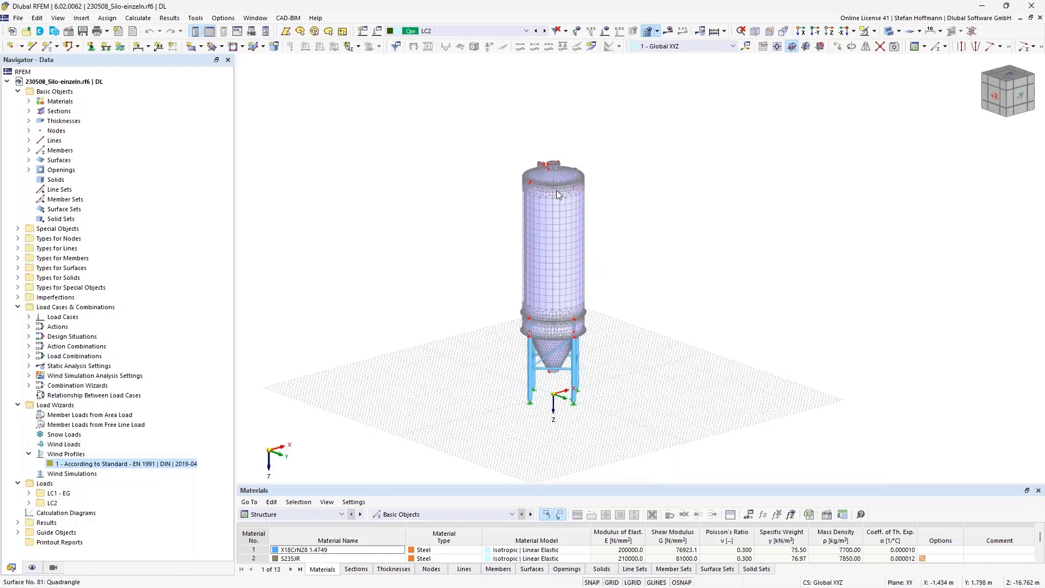
{"action": "left_click", "coordinate": [604, 31]}
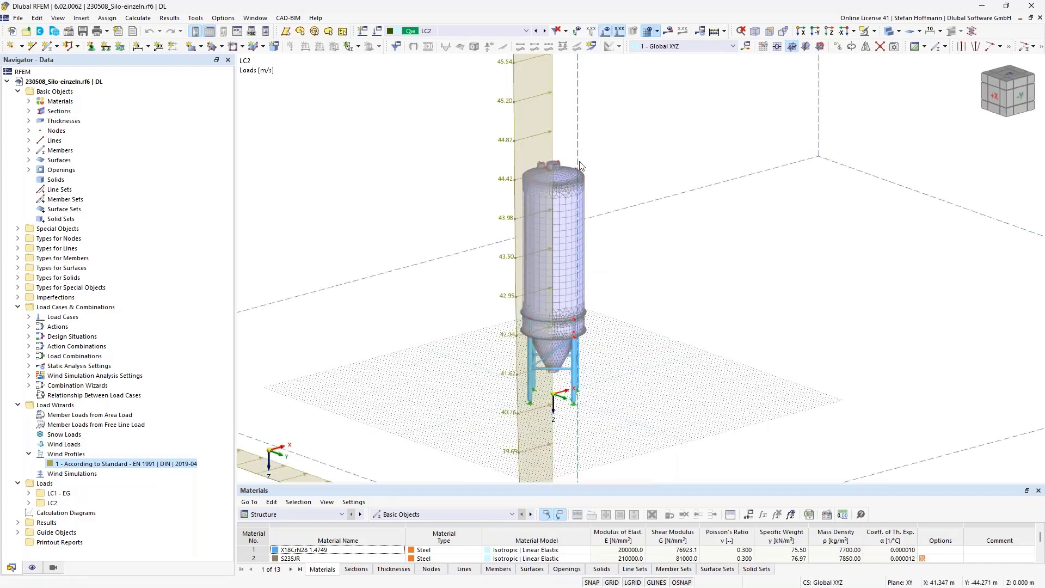
{"action": "scroll", "coordinate": [579, 169], "scroll_direction": "down", "scroll_amount": 5}
{"action": "left_click", "coordinate": [605, 32]}
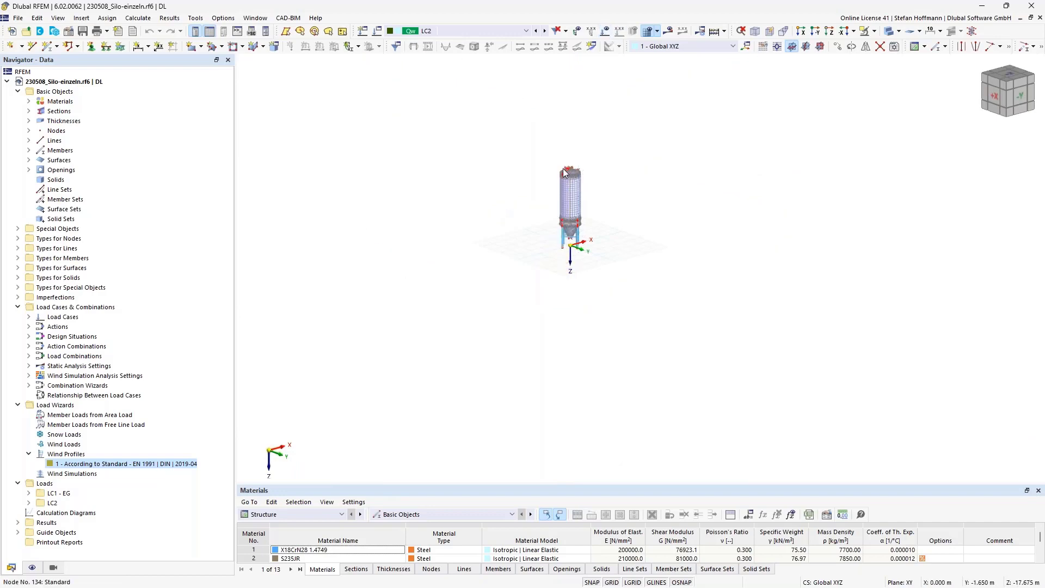
{"action": "scroll", "coordinate": [565, 172], "scroll_direction": "up", "scroll_amount": 5}
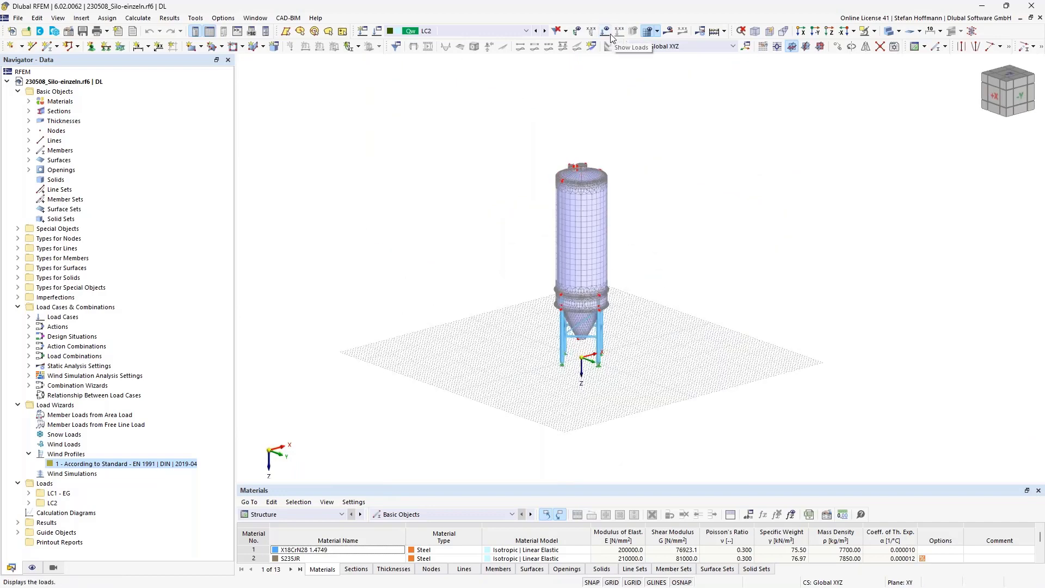
- Review the wind simulation options for model simplification and member topology in the mesh settings, leaving them unchanged
{"action": "left_click", "coordinate": [138, 18]}
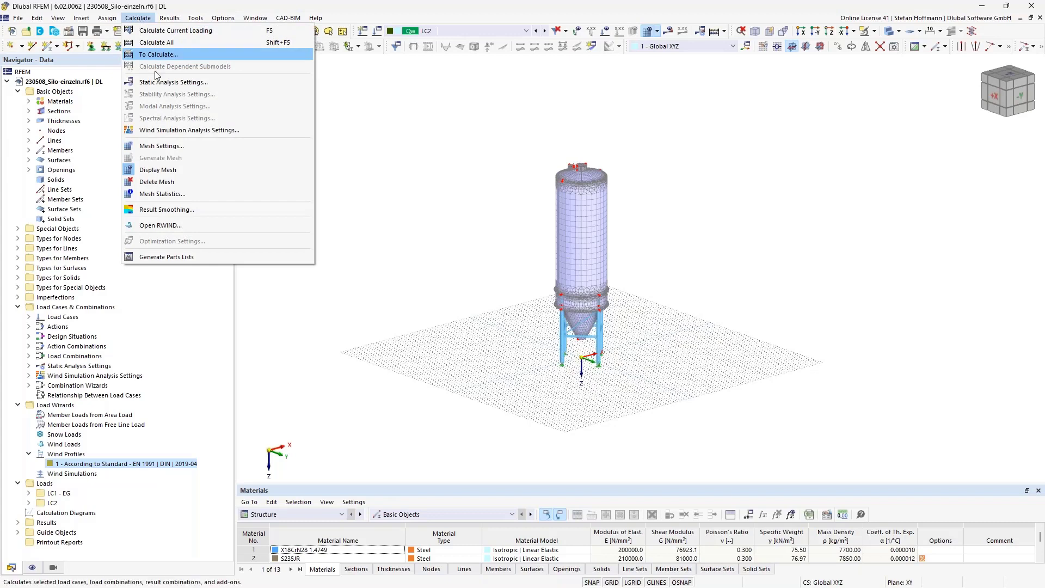
{"action": "left_click", "coordinate": [166, 147]}
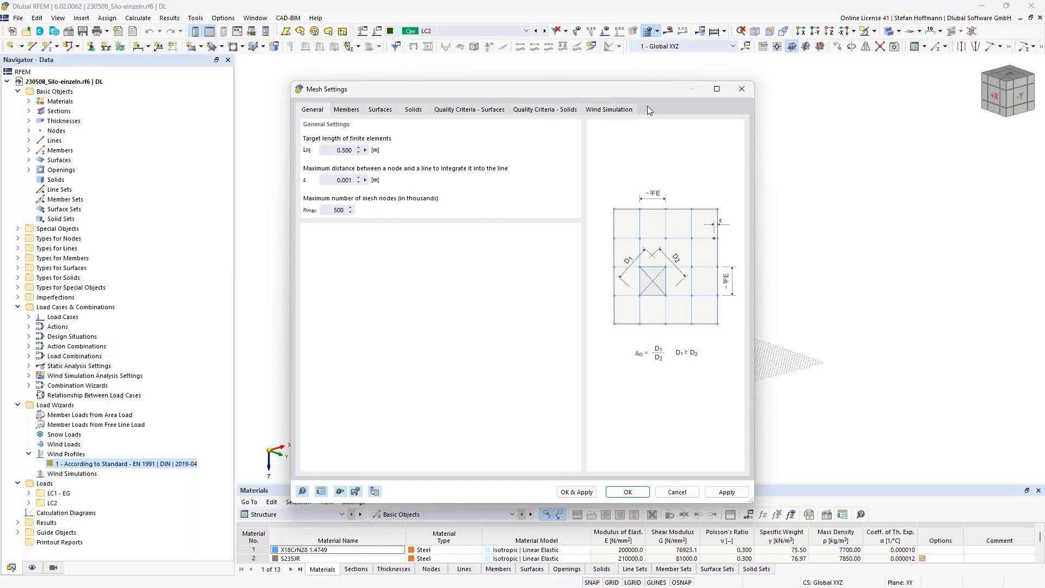
{"action": "left_click", "coordinate": [597, 111]}
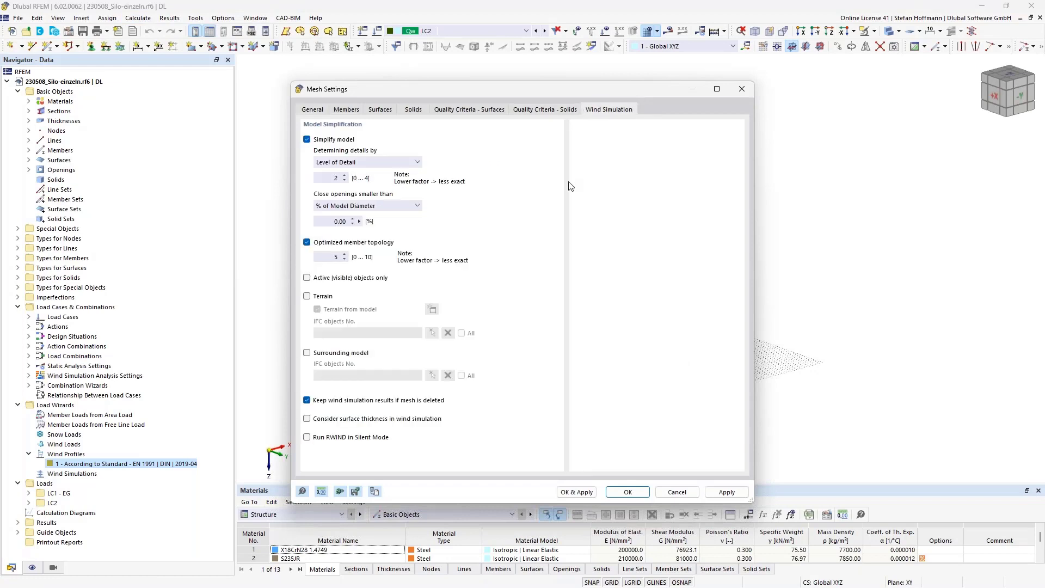
{"action": "double_click", "coordinate": [337, 178]}
{"action": "double_click", "coordinate": [335, 257]}
{"action": "left_click_drag", "start_coordinate": [488, 91], "coordinate": [254, 100]}
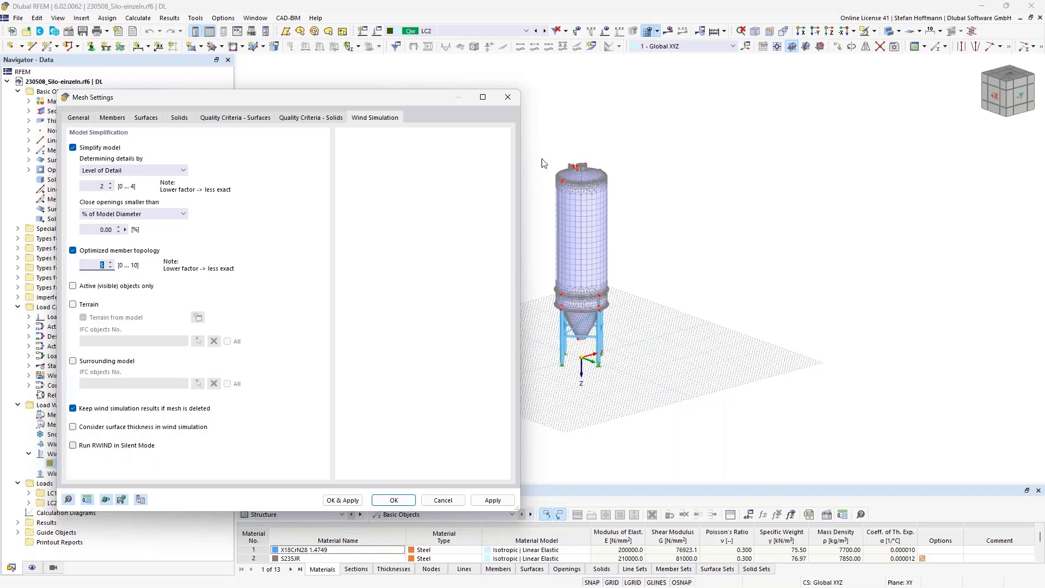
{"action": "left_click", "coordinate": [509, 97]}
- Review LC2's wind simulation analysis settings WA1, including the steady flow, residue monitoring and advanced parameters
{"action": "left_click", "coordinate": [378, 31]}
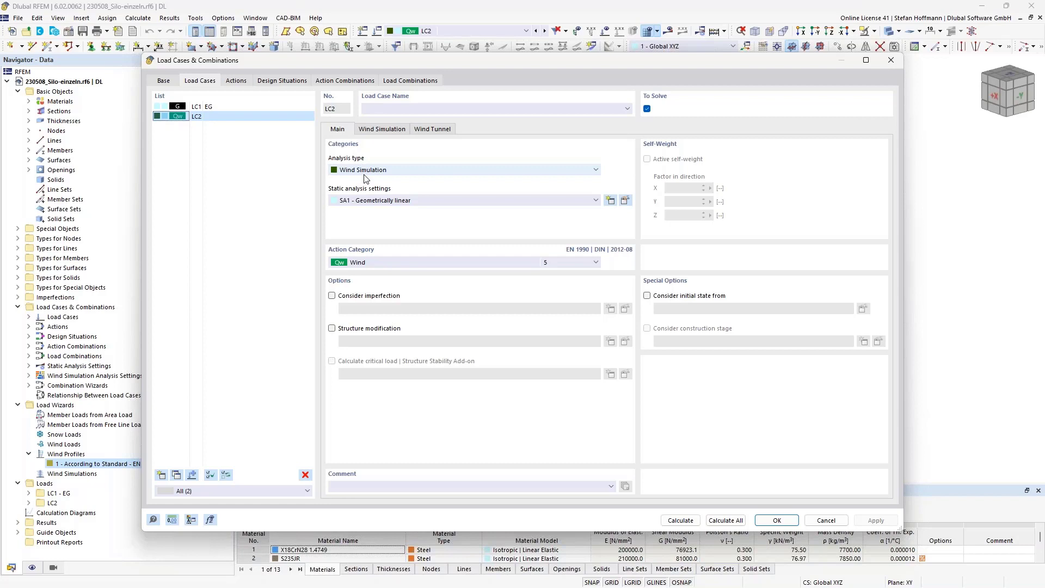
{"action": "left_click", "coordinate": [374, 133]}
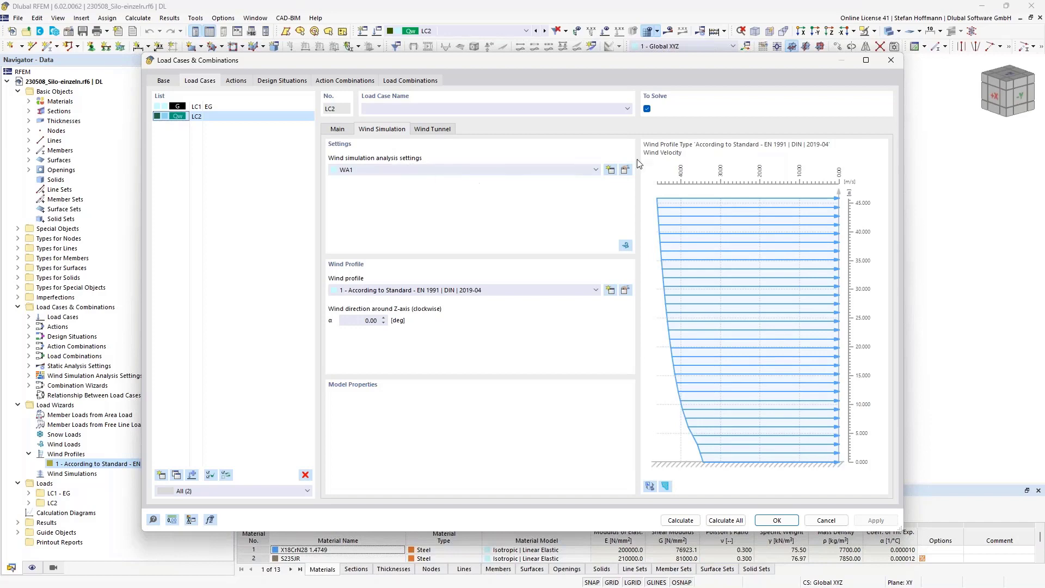
{"action": "left_click", "coordinate": [625, 169]}
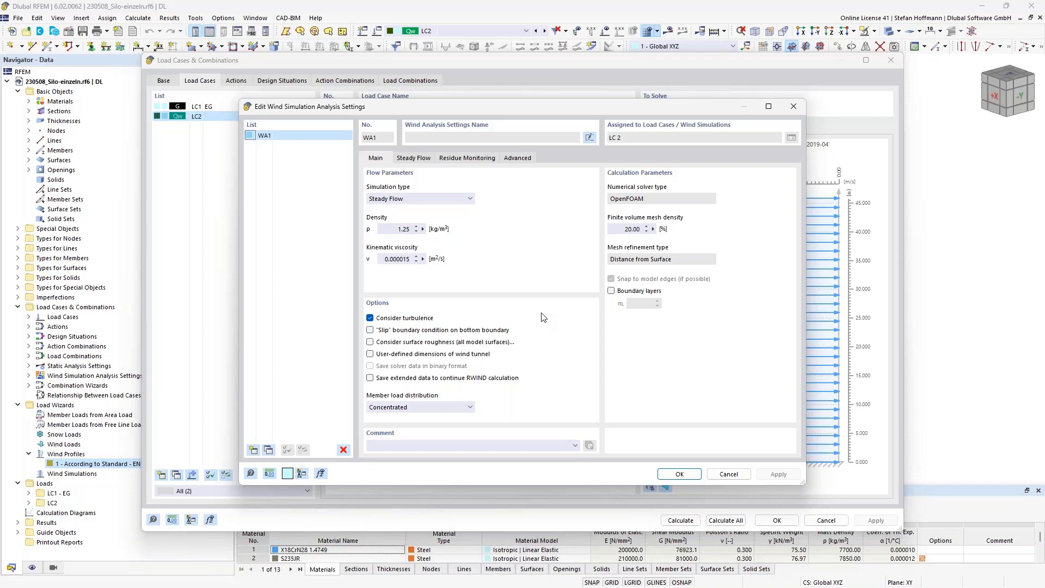
{"action": "left_click", "coordinate": [428, 159]}
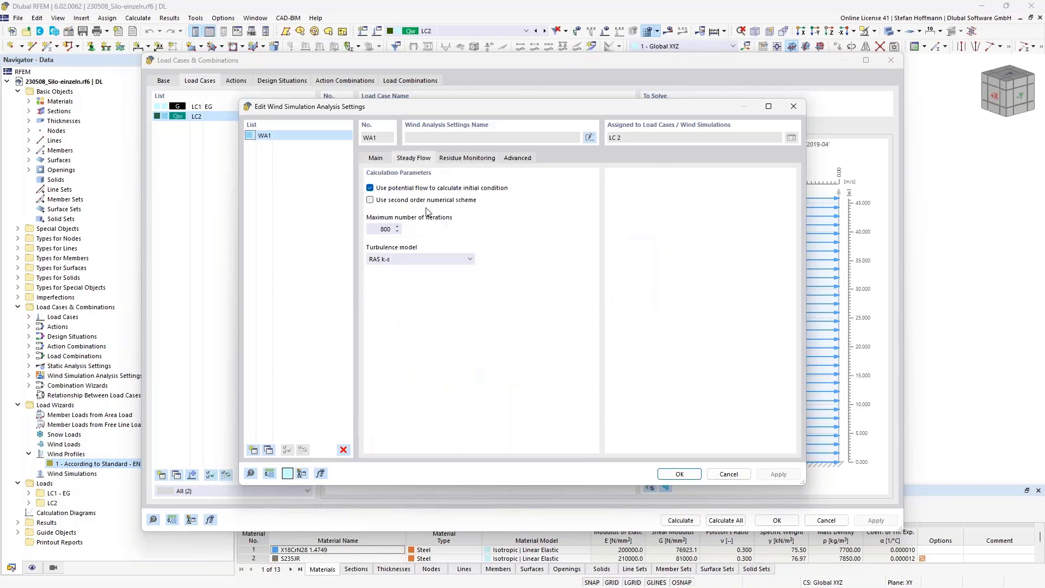
{"action": "double_click", "coordinate": [373, 229]}
{"action": "left_click", "coordinate": [517, 159]}
{"action": "left_click", "coordinate": [490, 159]}
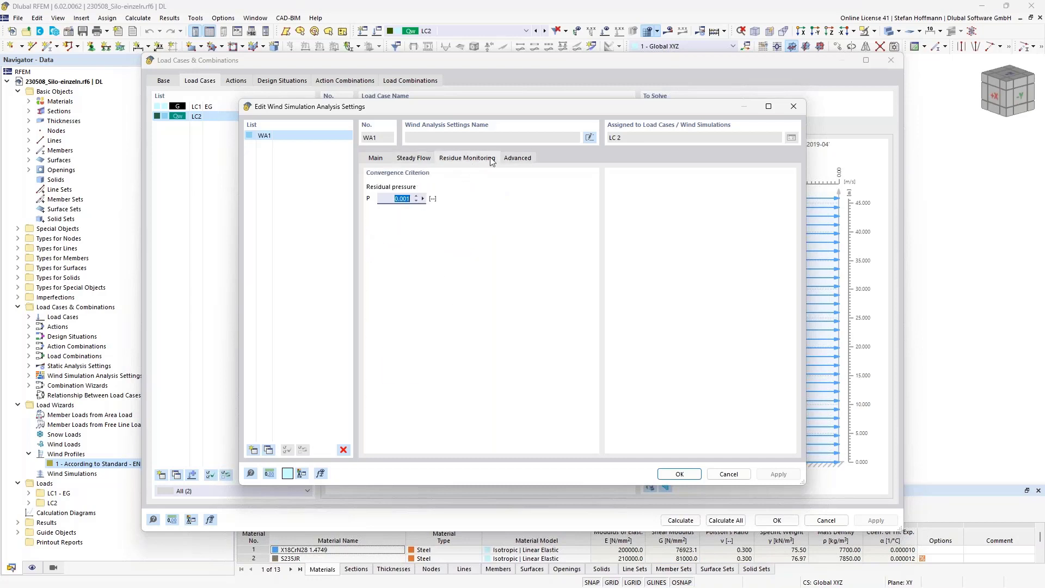
{"action": "left_click", "coordinate": [418, 159]}
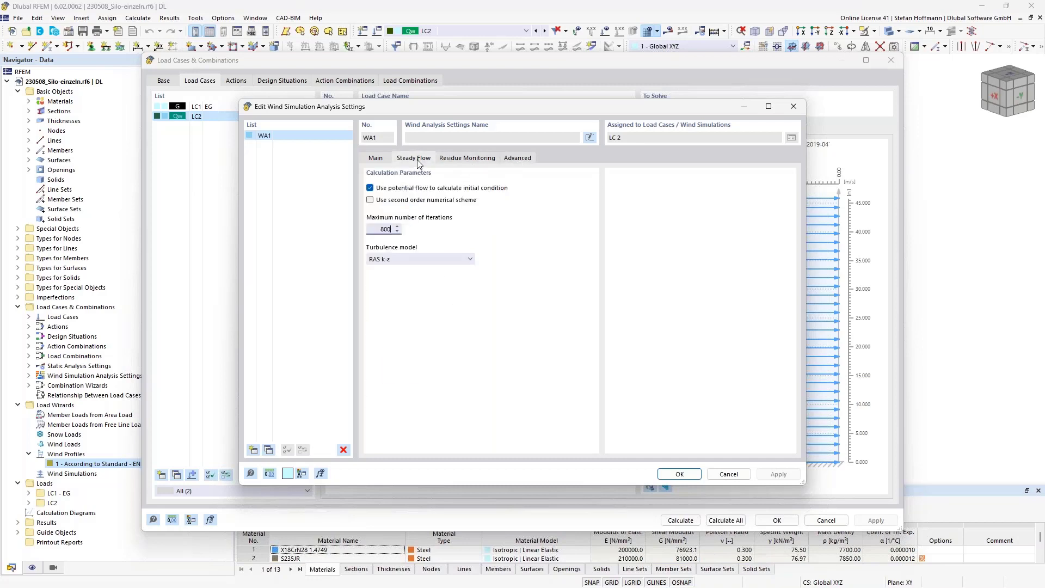
{"action": "left_click", "coordinate": [794, 107]}
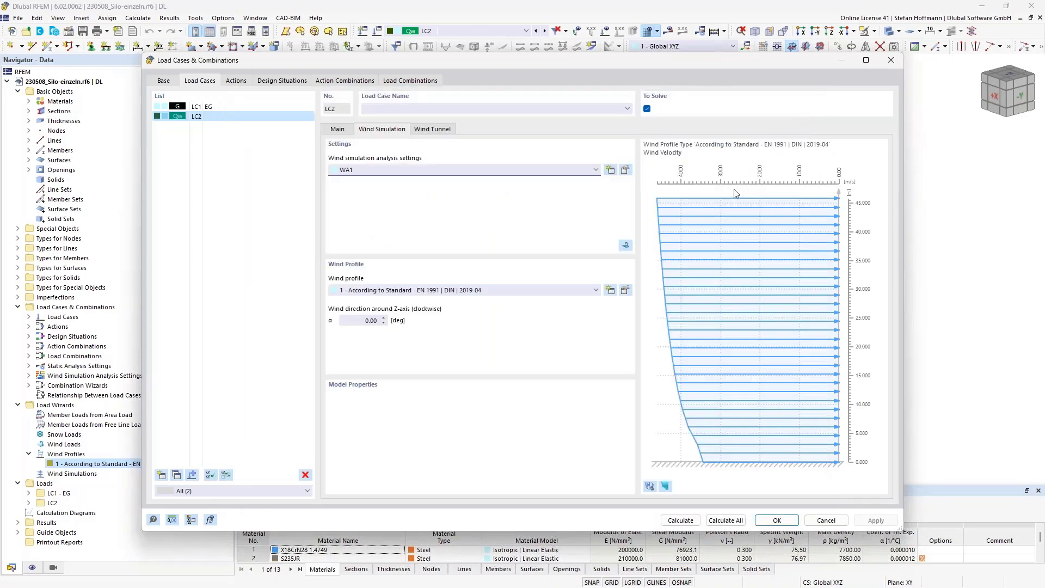
- Inspect the wind profile assigned to LC2 and look through the list of available load cases and combinations
{"action": "left_click", "coordinate": [625, 291]}
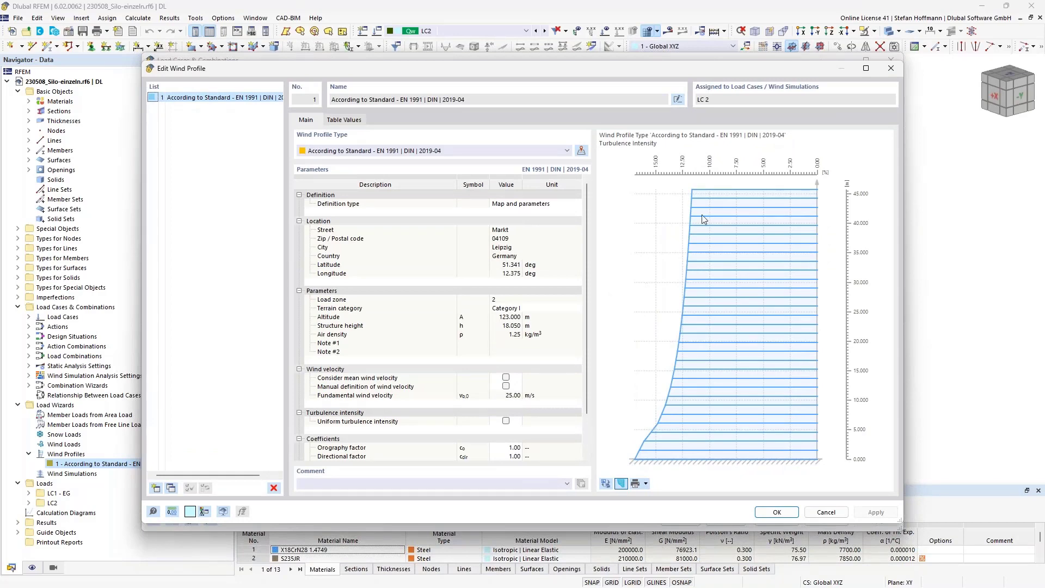
{"action": "left_click", "coordinate": [890, 65]}
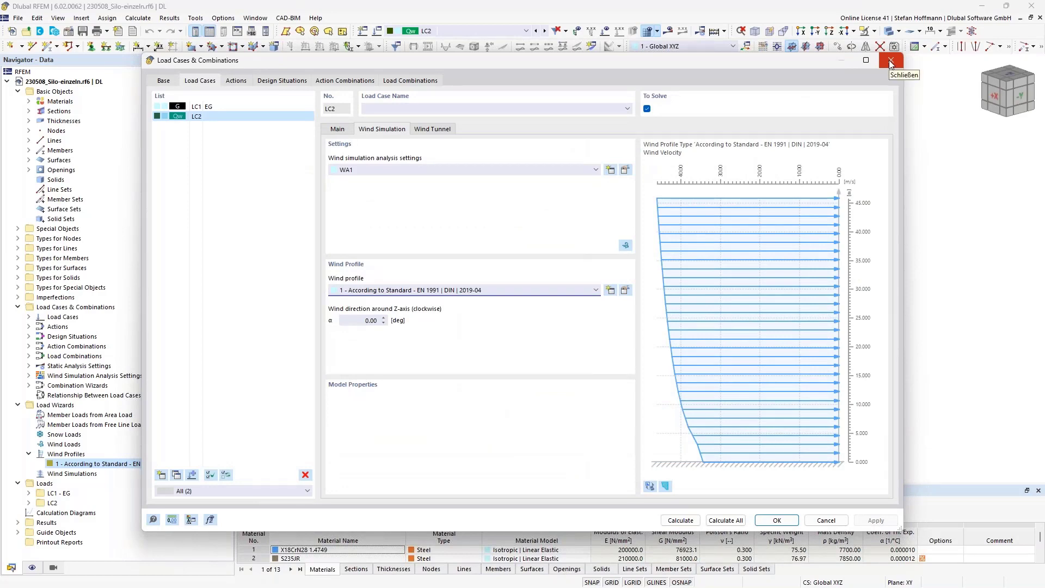
{"action": "left_click", "coordinate": [890, 64]}
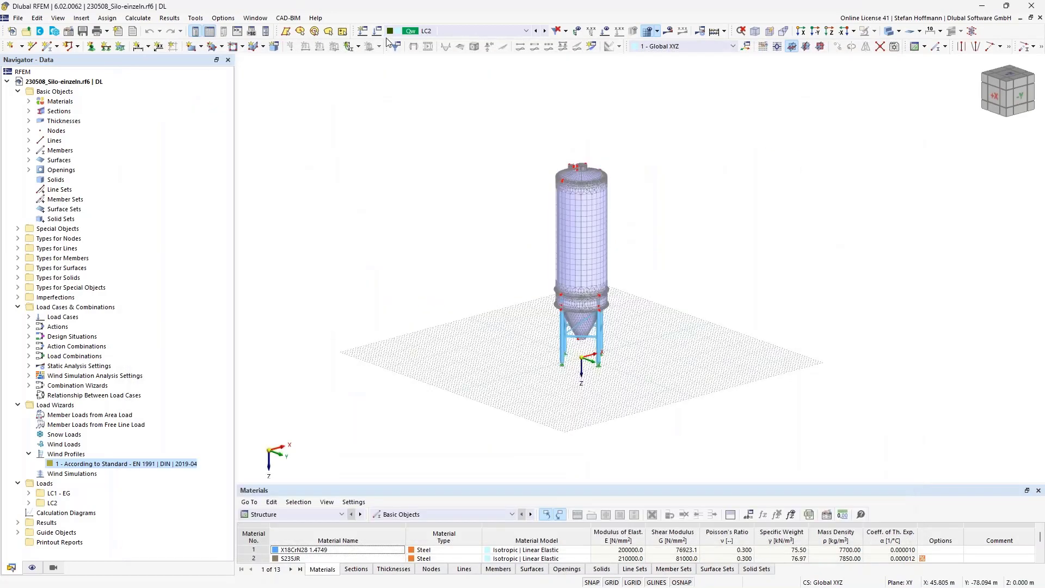
{"action": "left_click", "coordinate": [405, 31]}
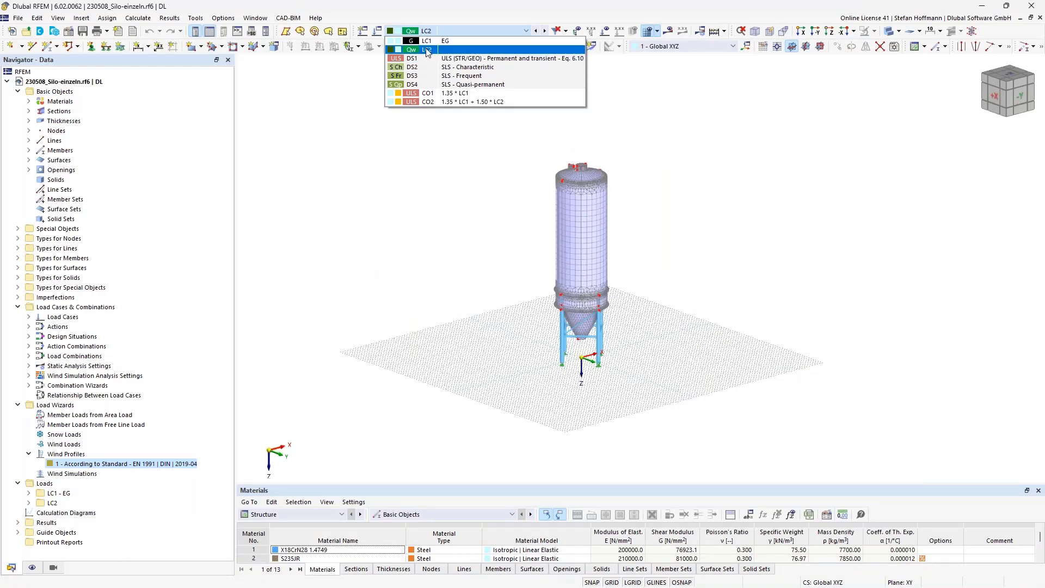
{"action": "left_click", "coordinate": [452, 162]}
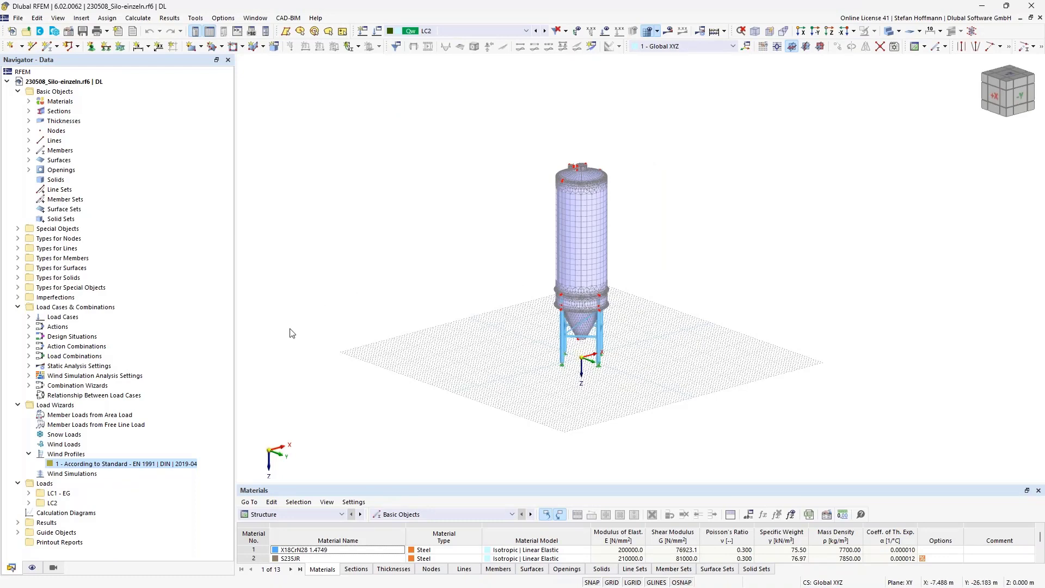
- Try a new wind simulation wizard with a 45° step angle and 180° end angle, previewing its load cases before cancelling
{"action": "left_click", "coordinate": [98, 474]}
{"action": "double_click", "coordinate": [98, 474]}
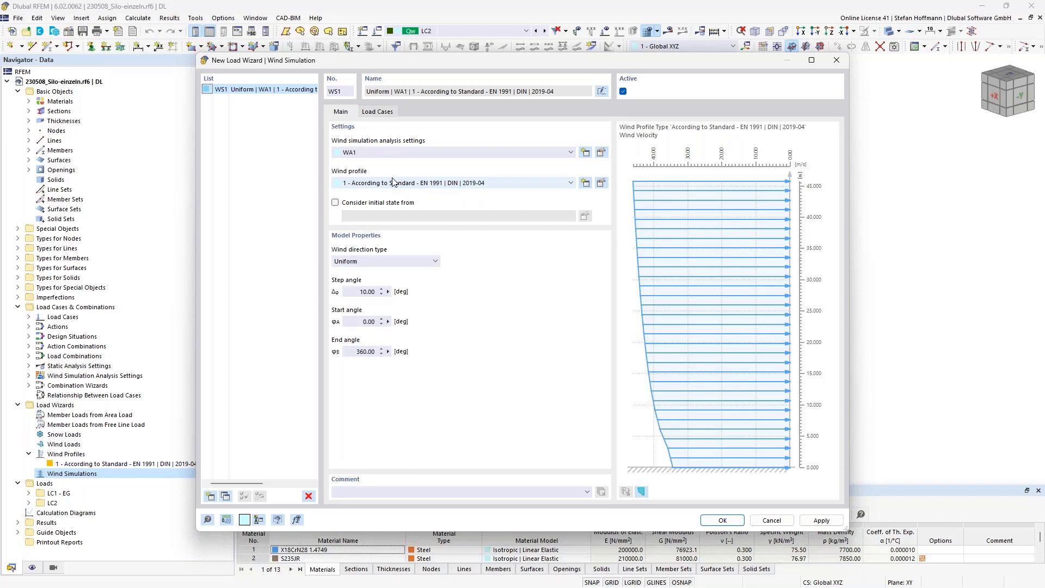
{"action": "left_click", "coordinate": [369, 292]}
{"action": "type", "text": "45"}
{"action": "left_click", "coordinate": [349, 352]}
{"action": "type", "text": "180"}
{"action": "left_click", "coordinate": [387, 112]}
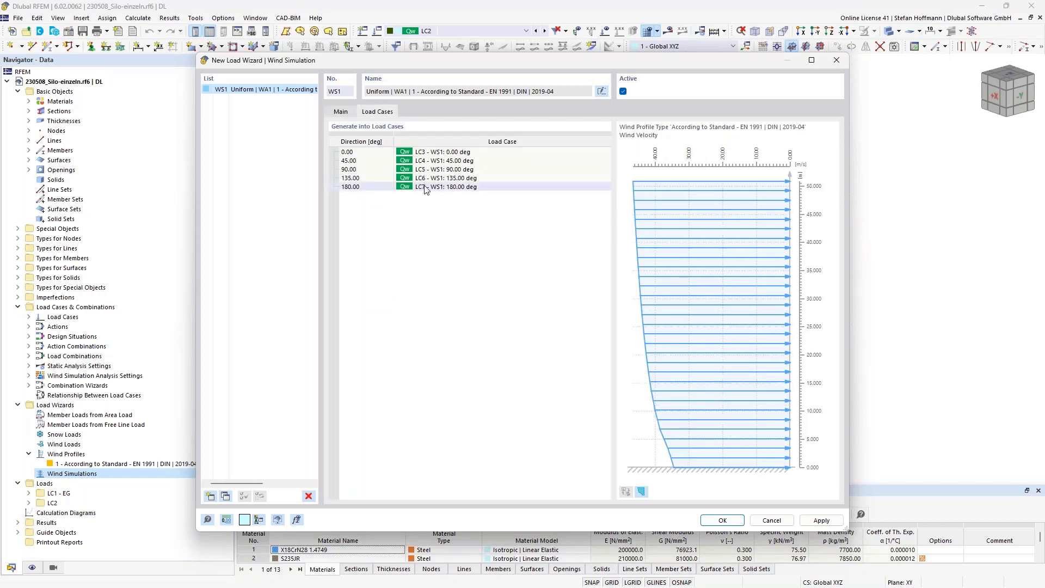
{"action": "left_click", "coordinate": [342, 113]}
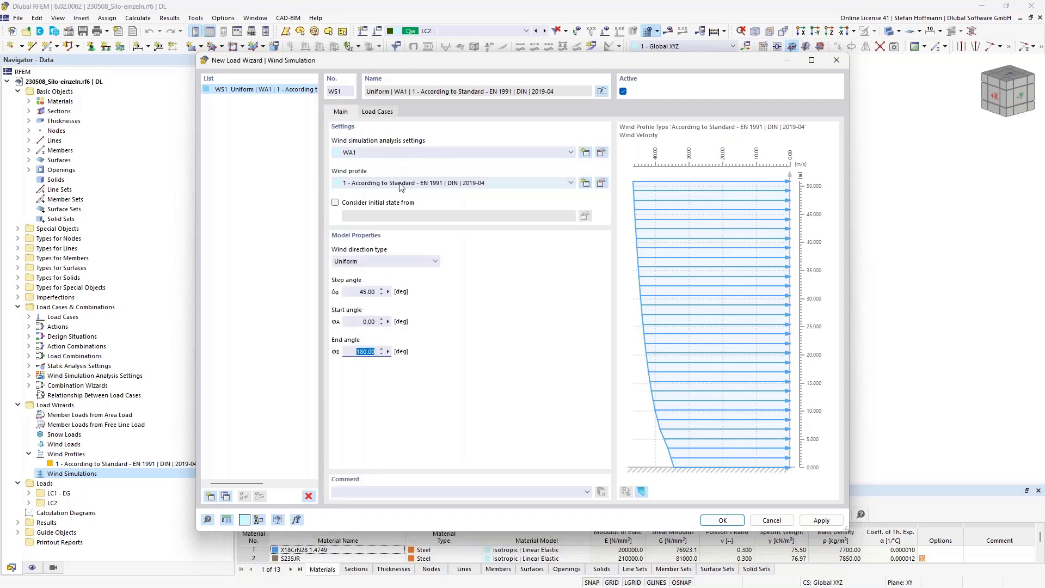
{"action": "left_click", "coordinate": [761, 522]}
- Try copying load case LC2 into LC3 and LC4 with wind directions of 15° and 30°, and discard the copies
{"action": "left_click", "coordinate": [380, 30]}
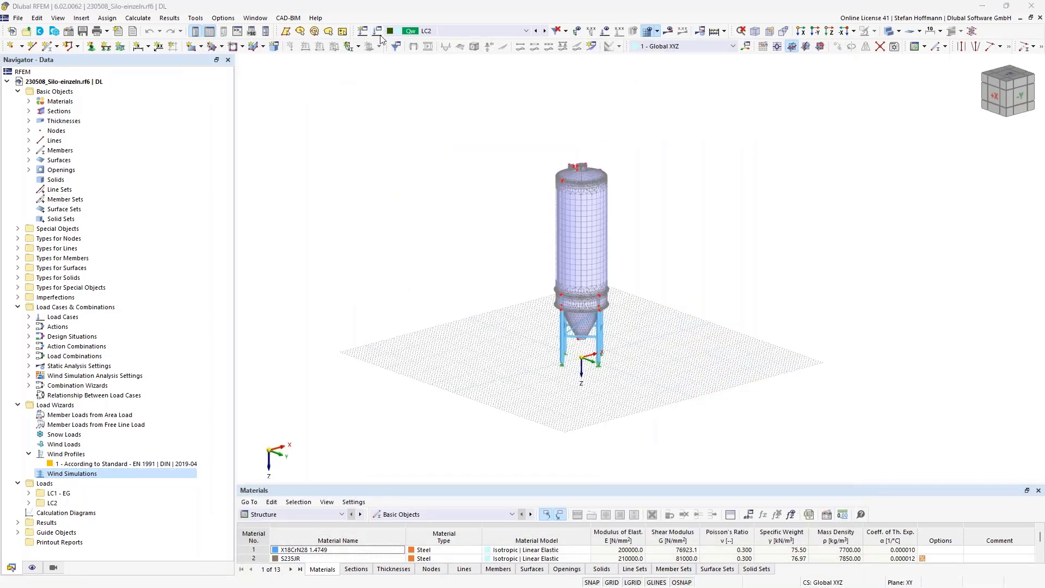
{"action": "left_click", "coordinate": [176, 475]}
{"action": "left_click", "coordinate": [382, 129]}
{"action": "double_click", "coordinate": [365, 321]}
{"action": "type", "text": "15"}
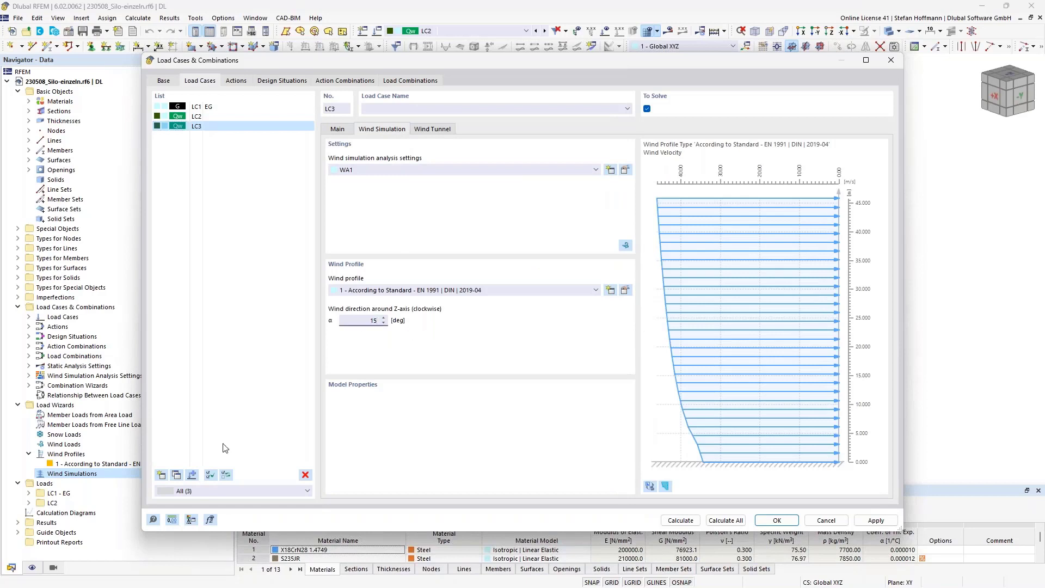
{"action": "key", "text": "Tab"}
{"action": "left_click_drag", "start_coordinate": [354, 321], "coordinate": [413, 321]}
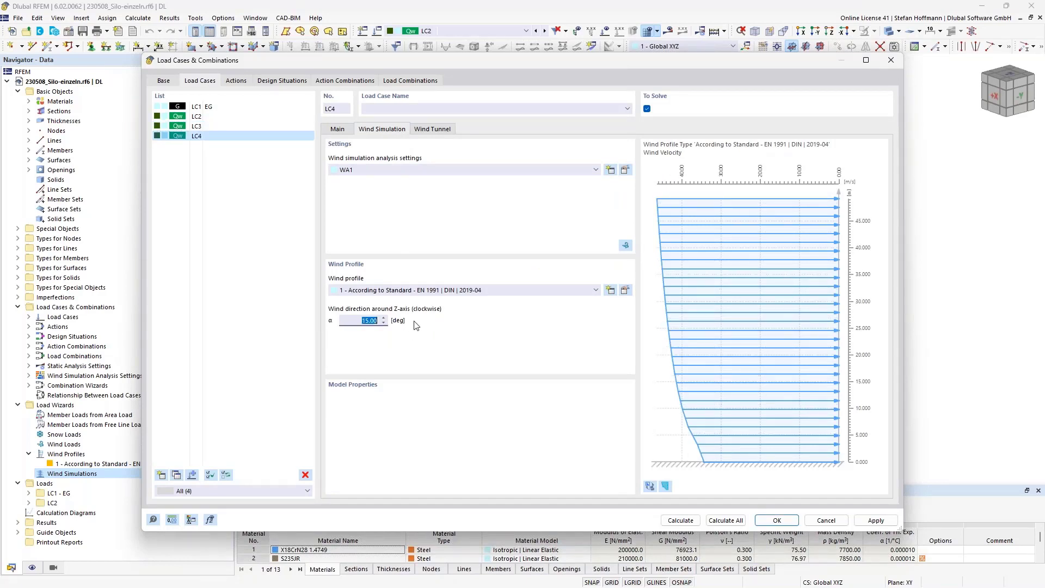
{"action": "type", "text": "30"}
{"action": "left_click", "coordinate": [890, 61]}
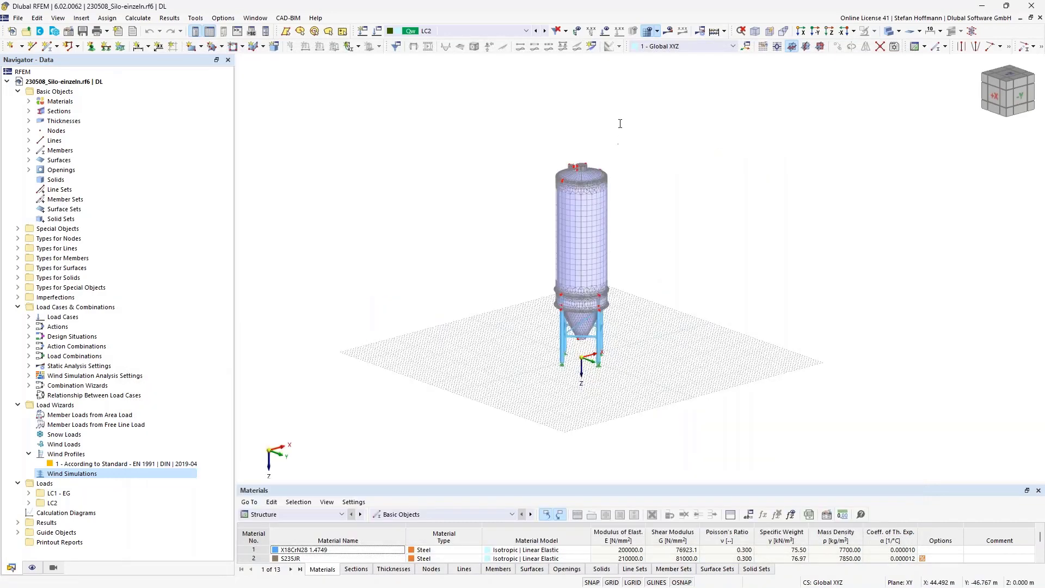
- Display the LC2 results and view the RWIND wind load distribution on the silo close up
{"action": "left_click", "coordinate": [668, 30]}
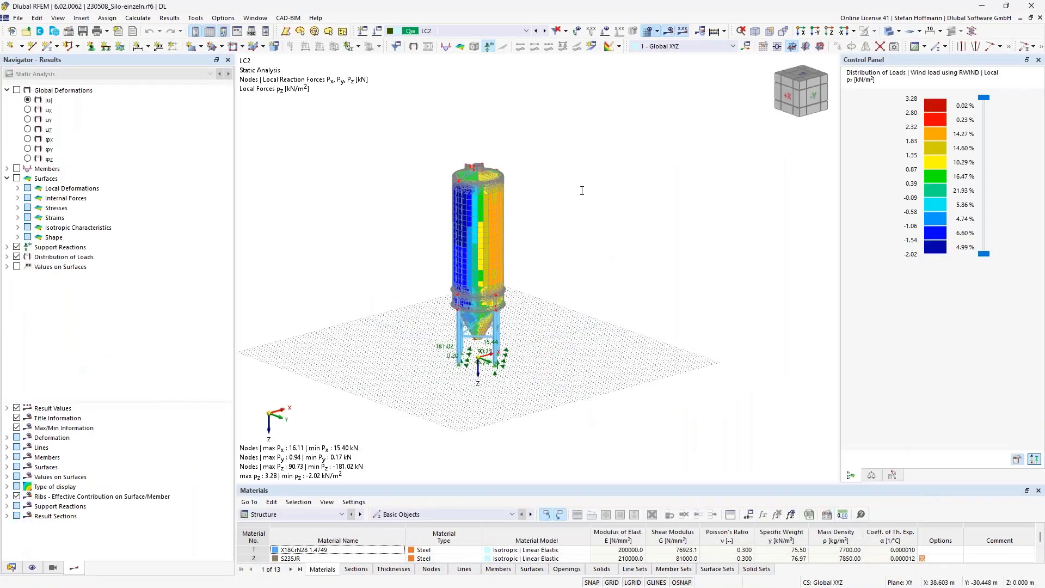
{"action": "middle_click_drag", "start_coordinate": [520, 162], "coordinate": [547, 175], "text": "ctrl"}
{"action": "scroll", "coordinate": [493, 211], "scroll_direction": "up", "scroll_amount": 4}
{"action": "middle_click_drag", "start_coordinate": [493, 211], "coordinate": [546, 168]}
{"action": "scroll", "coordinate": [582, 160], "scroll_direction": "down", "scroll_amount": 1}
{"action": "middle_click_drag", "start_coordinate": [546, 168], "coordinate": [590, 134], "text": "ctrl"}
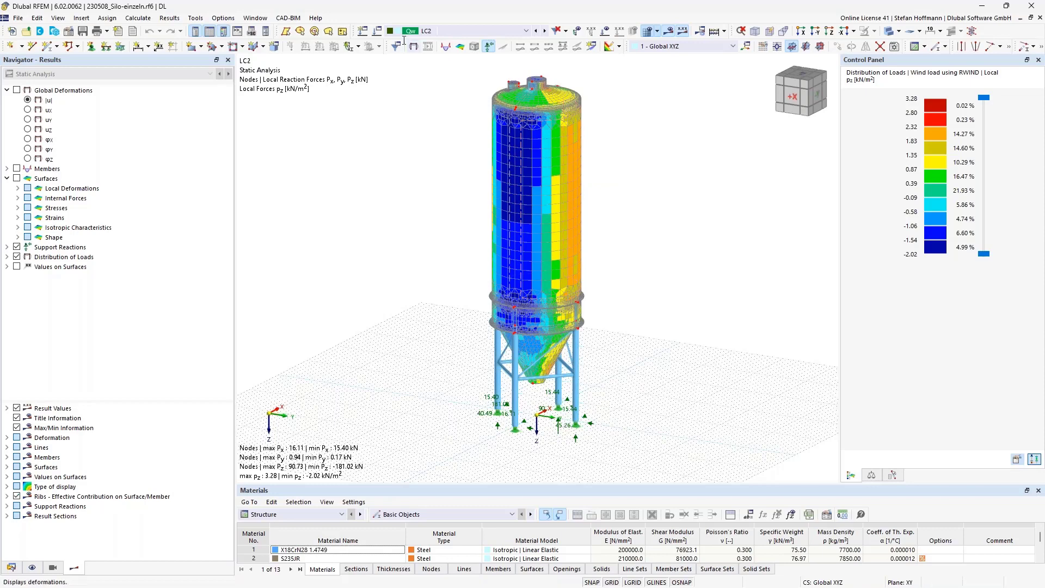
- Check the wind simulation settings of load case LC2 again and close the load case dialog
{"action": "left_click", "coordinate": [376, 31]}
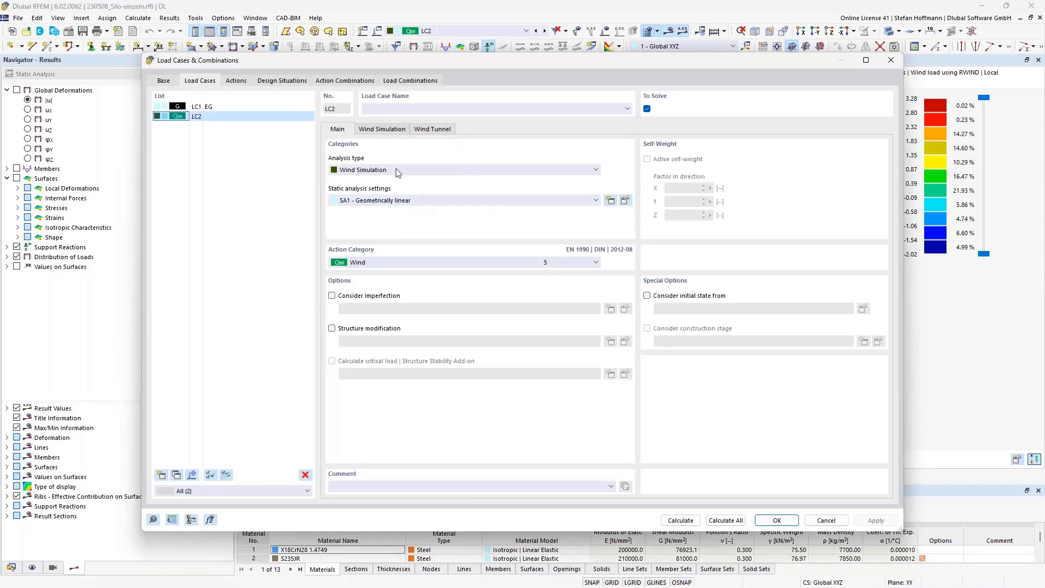
{"action": "left_click", "coordinate": [387, 133]}
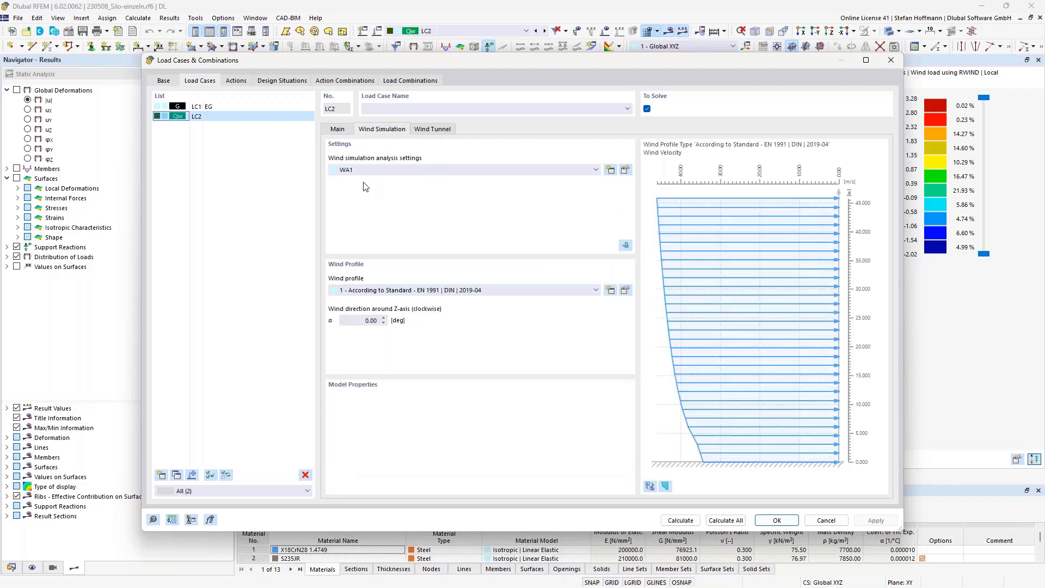
{"action": "left_click", "coordinate": [625, 245]}
{"action": "left_click", "coordinate": [891, 60]}
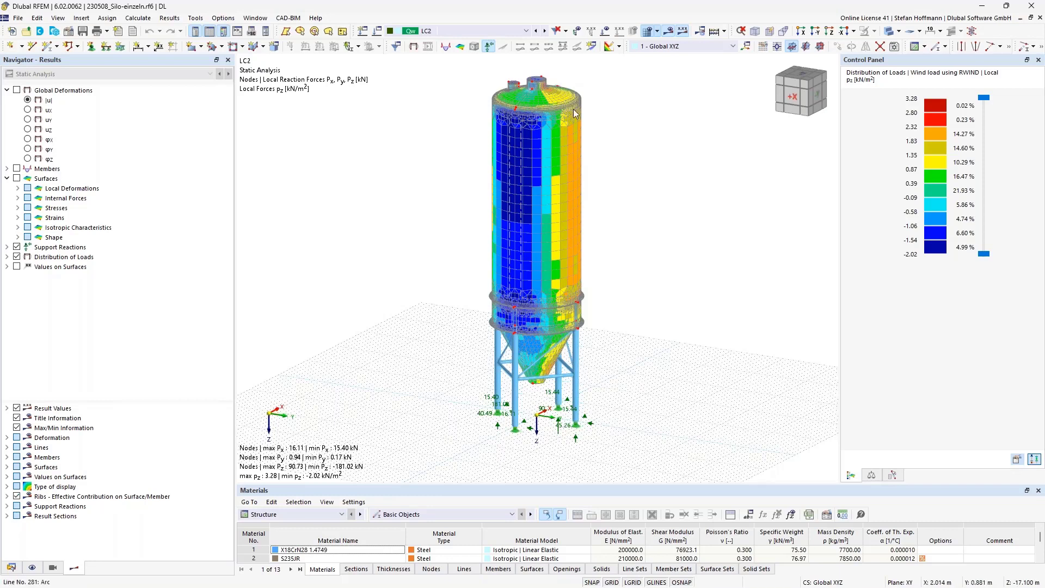
- Expand the load distribution results, enlarge the table area and check the sum of loads in X in LC2's static analysis summary
{"action": "left_click", "coordinate": [7, 258]}
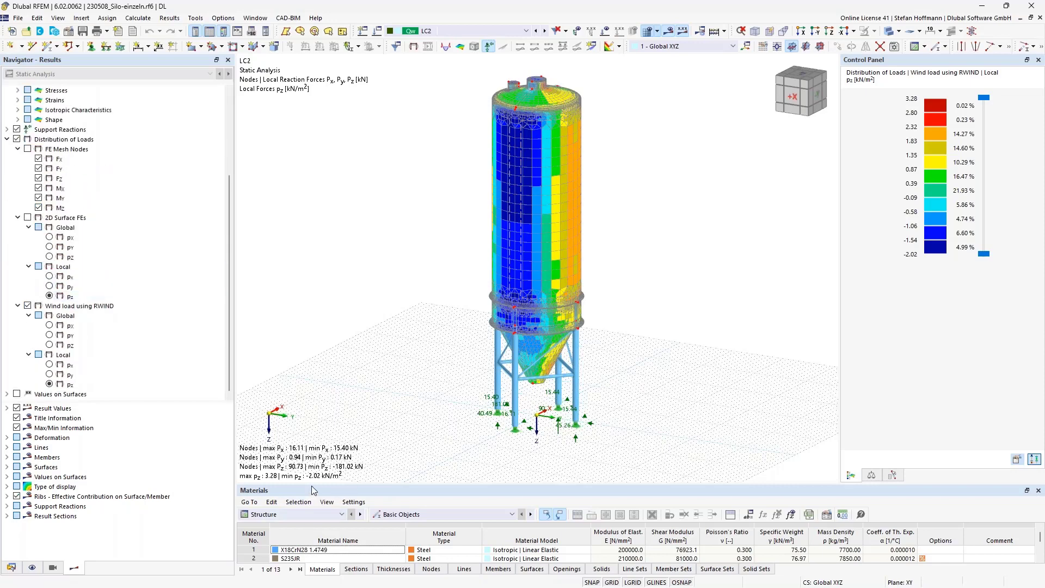
{"action": "left_click_drag", "start_coordinate": [314, 484], "coordinate": [310, 416]}
{"action": "left_click", "coordinate": [293, 446]}
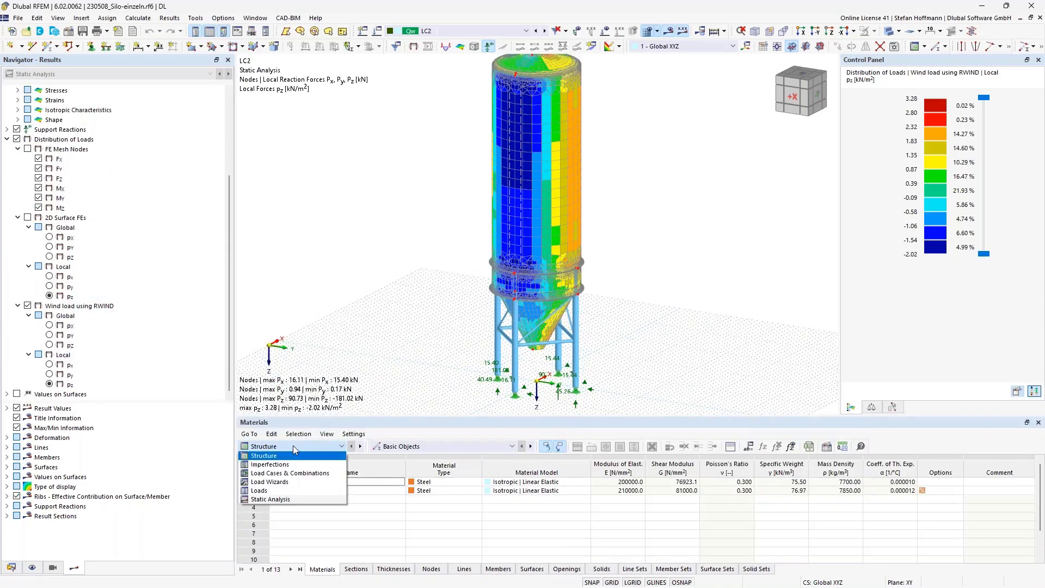
{"action": "left_click", "coordinate": [292, 500]}
{"action": "left_click", "coordinate": [493, 491]}
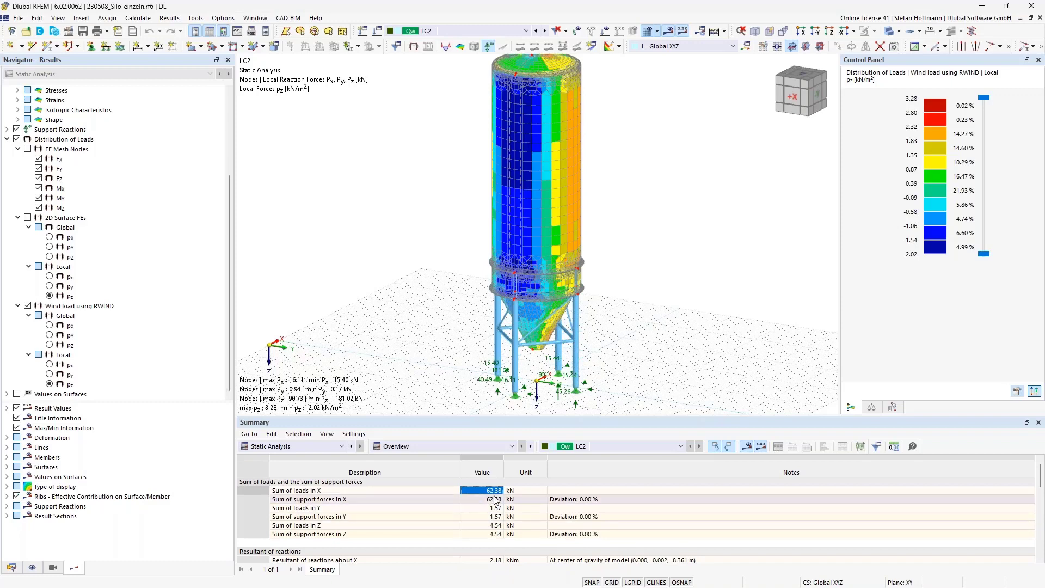
- Examine the RWIND wind load distribution of LC2 on the silo shell and roof from all sides
{"action": "scroll", "coordinate": [551, 255], "scroll_direction": "down", "scroll_amount": 2}
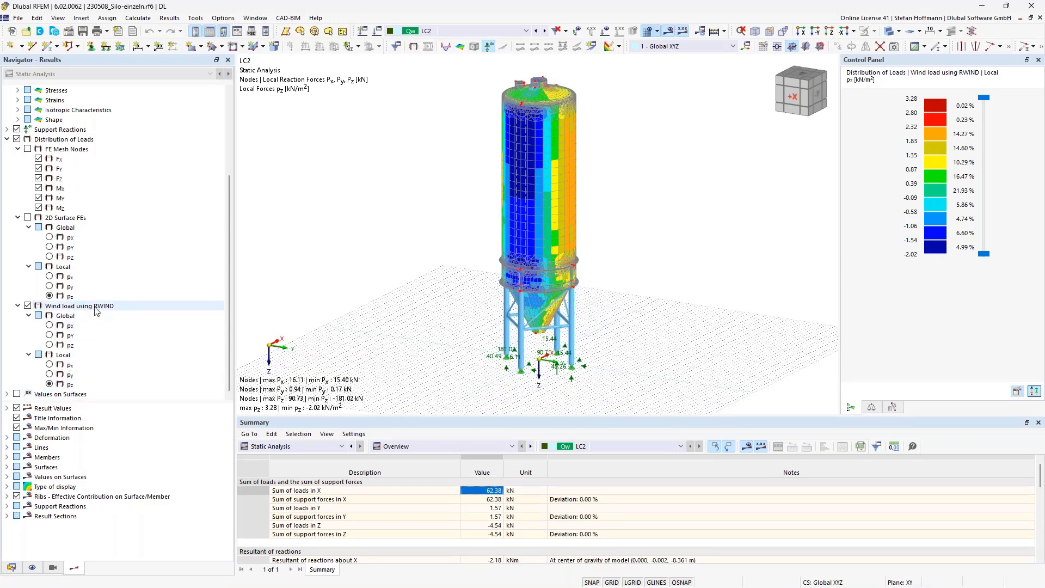
{"action": "middle_click_drag", "start_coordinate": [585, 189], "coordinate": [545, 226], "text": "ctrl"}
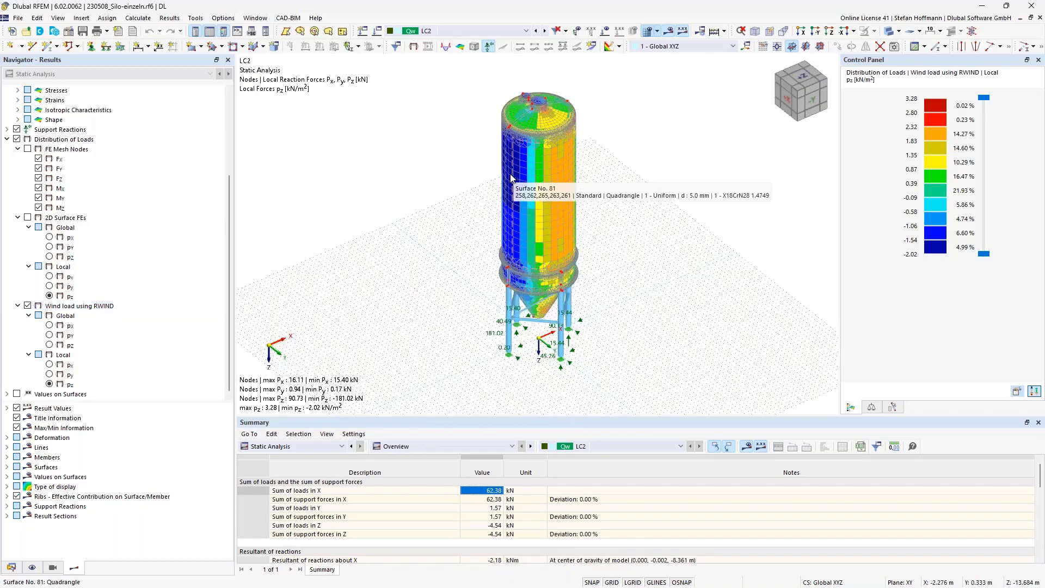
{"action": "middle_click_drag", "start_coordinate": [511, 178], "coordinate": [577, 148], "text": "ctrl"}
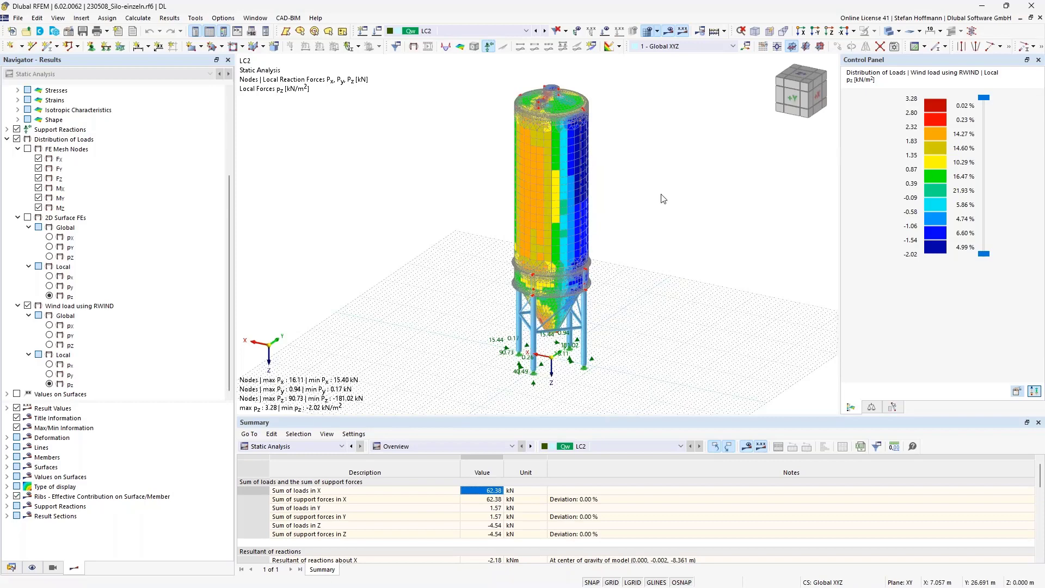
{"action": "middle_click_drag", "start_coordinate": [400, 288], "coordinate": [517, 206], "text": "ctrl"}
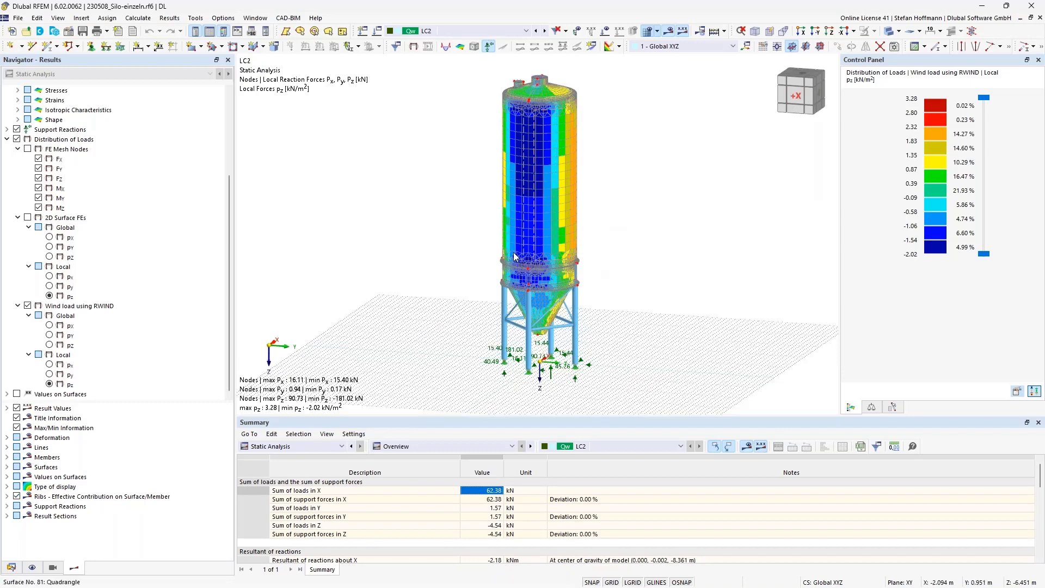
{"action": "middle_click_drag", "start_coordinate": [547, 174], "coordinate": [687, 183], "text": "ctrl"}
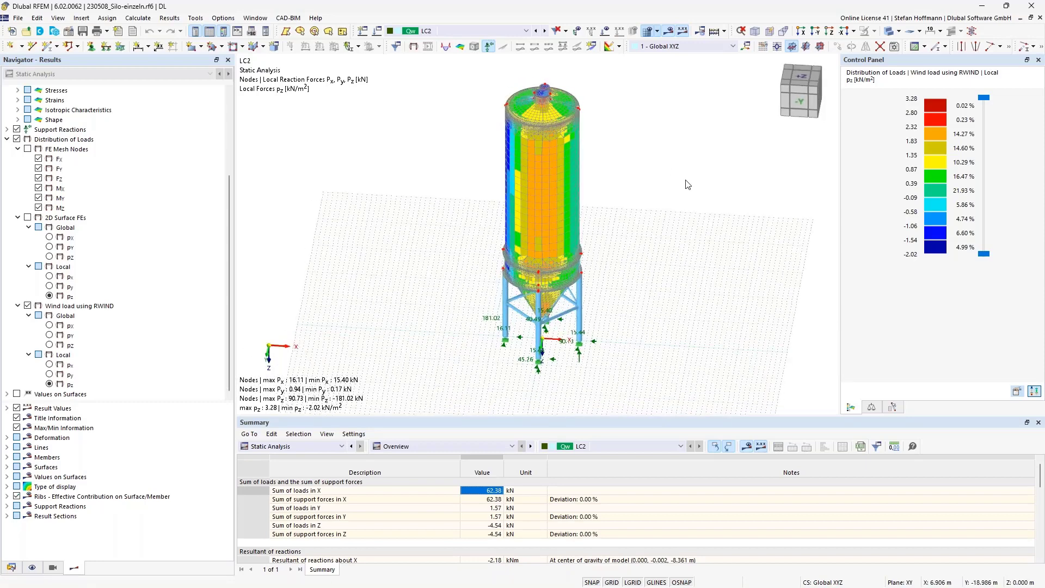
{"action": "middle_click_drag", "start_coordinate": [595, 225], "coordinate": [684, 191], "text": "ctrl"}
{"action": "middle_click_drag", "start_coordinate": [512, 185], "coordinate": [528, 194], "text": "ctrl"}
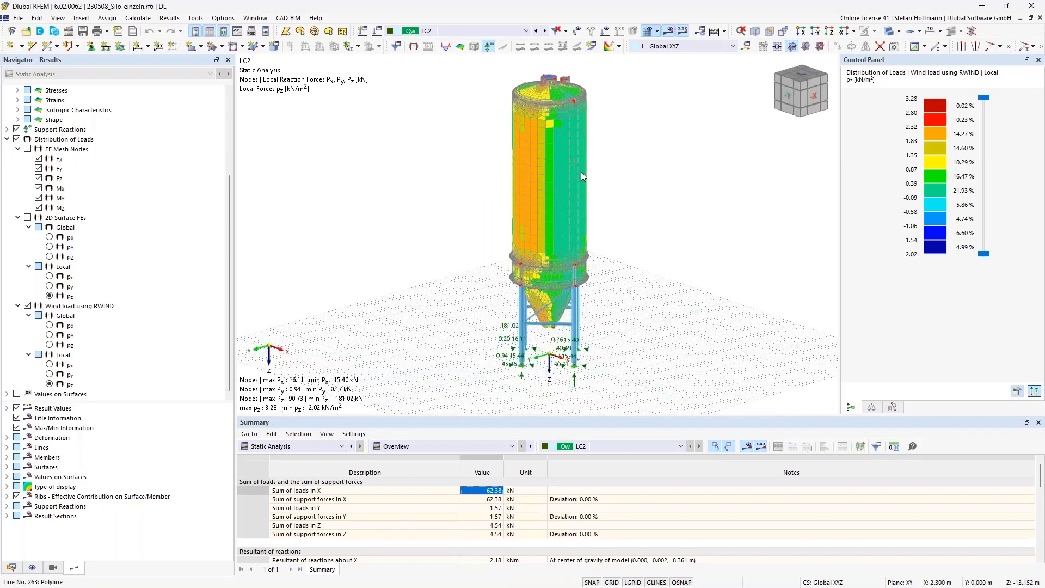
{"action": "middle_click_drag", "start_coordinate": [424, 205], "coordinate": [576, 234], "text": "ctrl"}
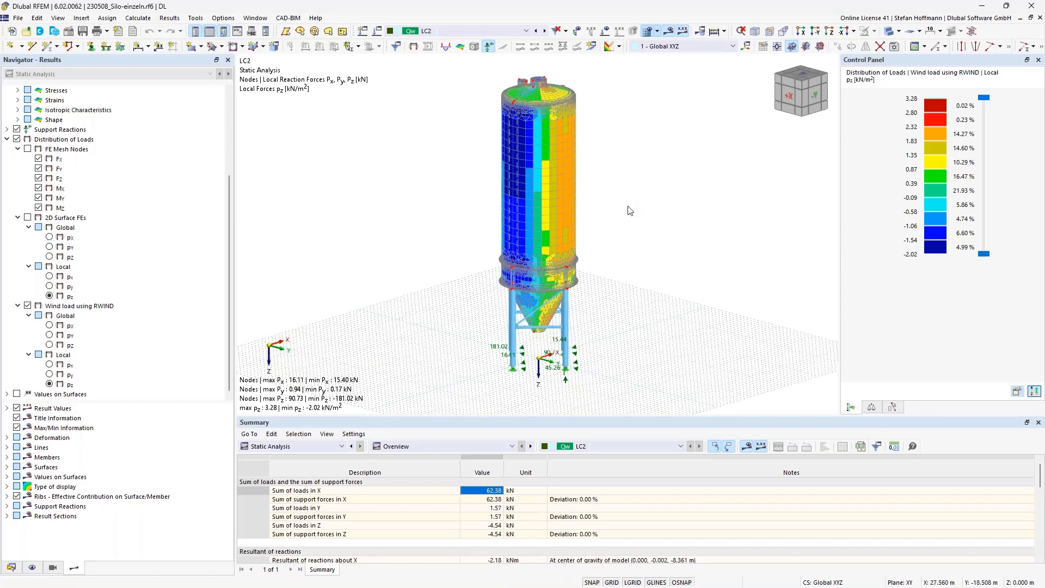
- Check the wind simulation options in the mesh settings and set the target length of finite elements to 1 m
{"action": "left_click", "coordinate": [138, 18]}
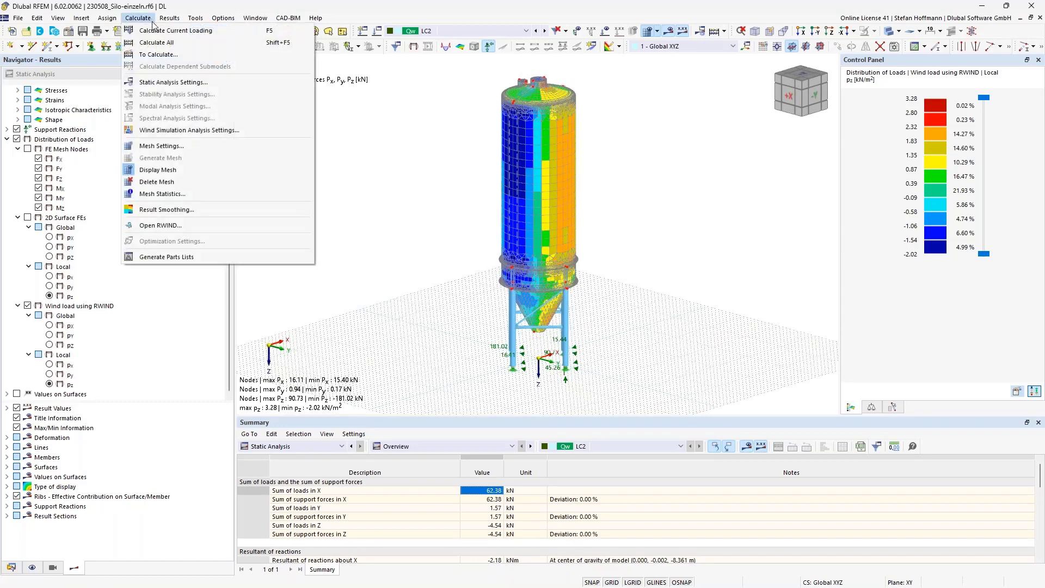
{"action": "left_click", "coordinate": [188, 149]}
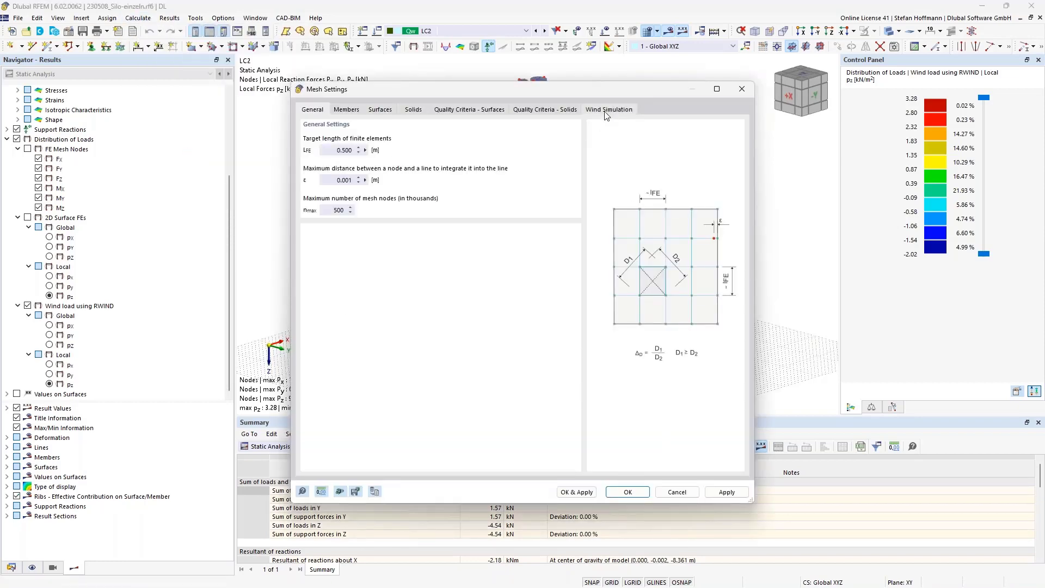
{"action": "left_click", "coordinate": [607, 111]}
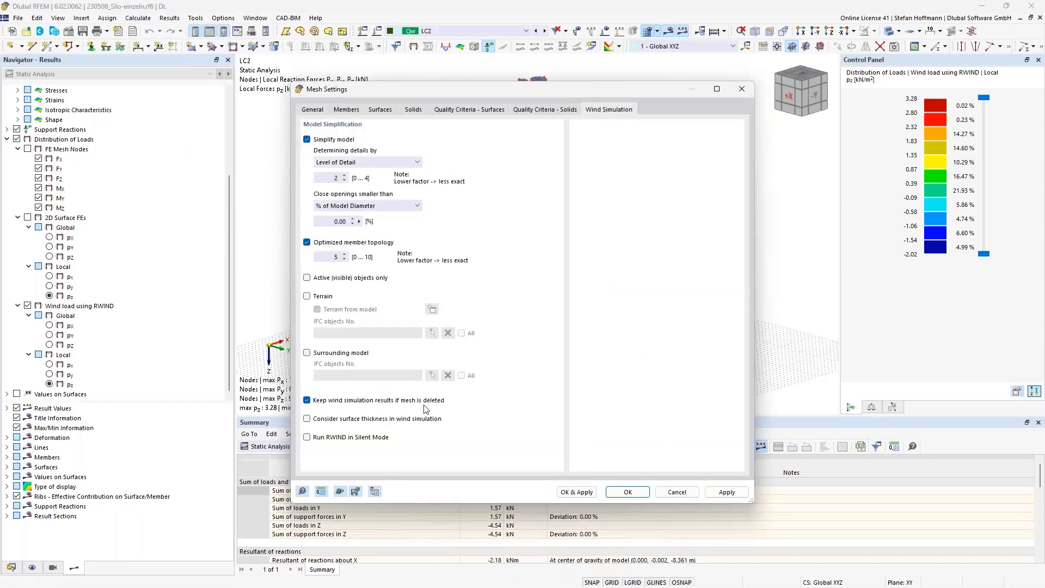
{"action": "left_click", "coordinate": [310, 111]}
{"action": "double_click", "coordinate": [356, 151]}
{"action": "type", "text": "1"}
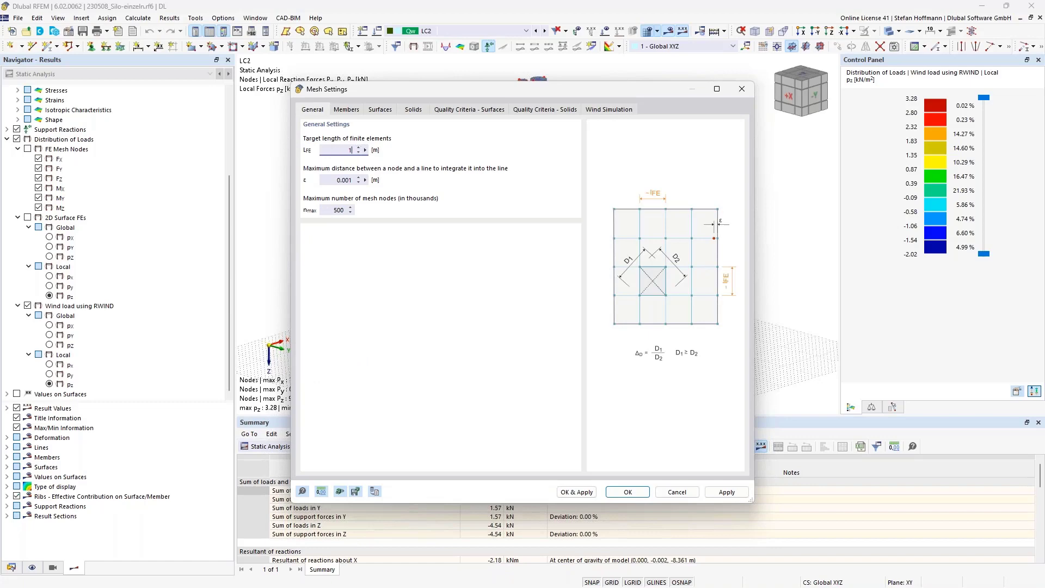
{"action": "left_click", "coordinate": [576, 492]}
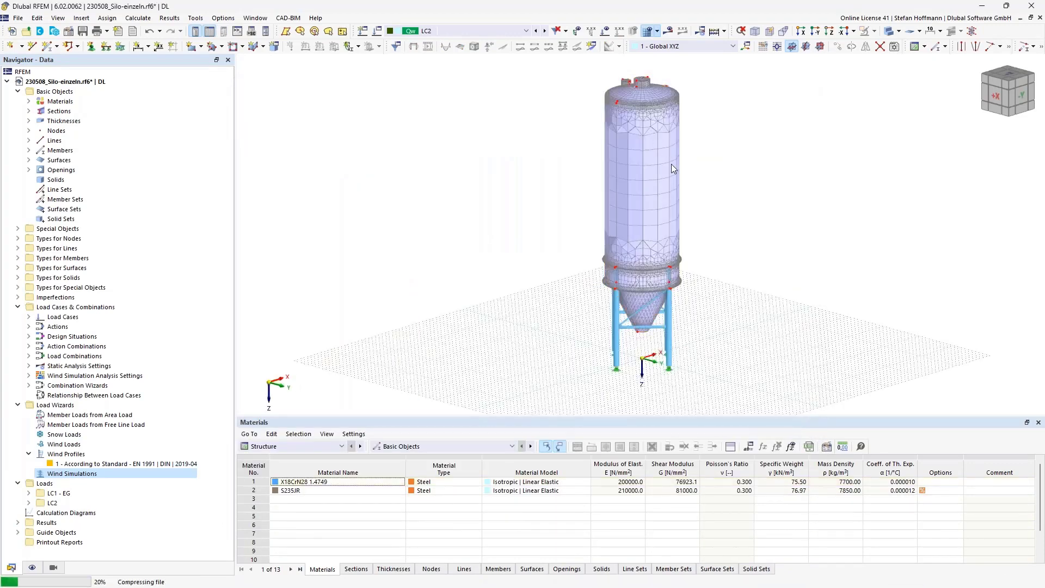
- Recalculate load case LC2 with the coarser mesh and inspect the wind load distribution on the silo
{"action": "scroll", "coordinate": [622, 156], "scroll_direction": "up", "scroll_amount": 5}
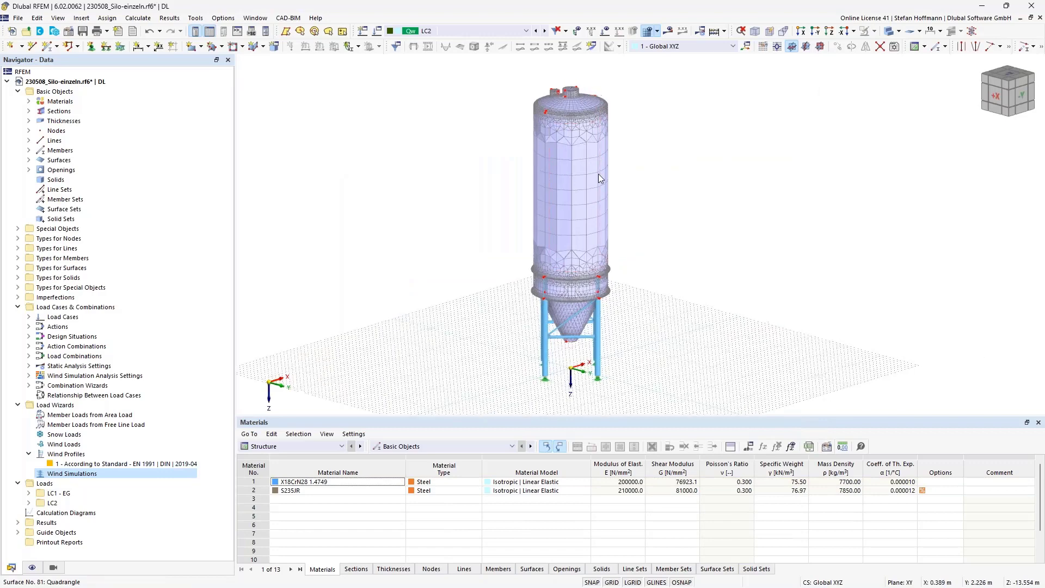
{"action": "scroll", "coordinate": [597, 184], "scroll_direction": "down", "scroll_amount": 3}
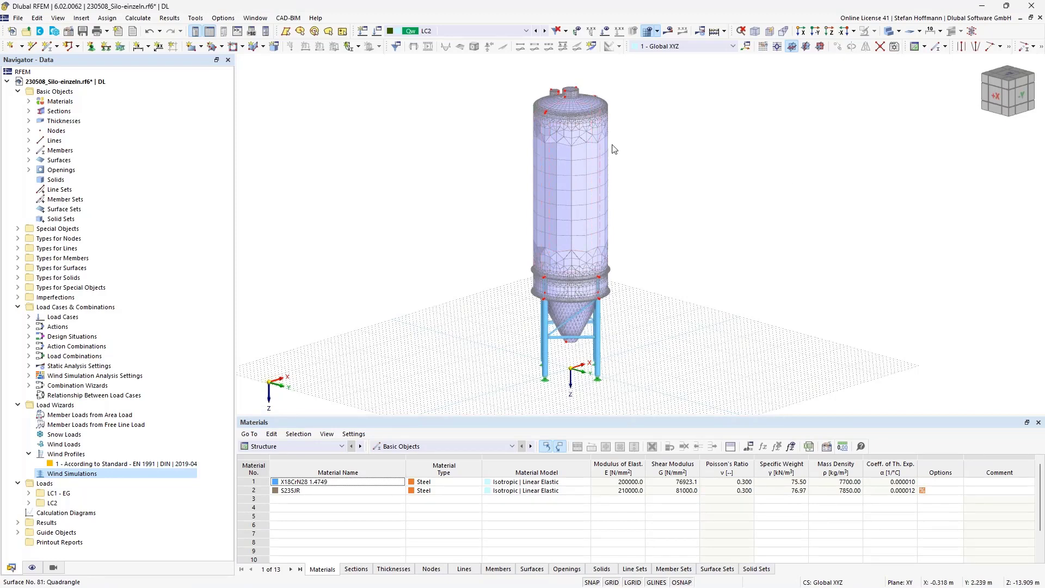
{"action": "left_click", "coordinate": [669, 31]}
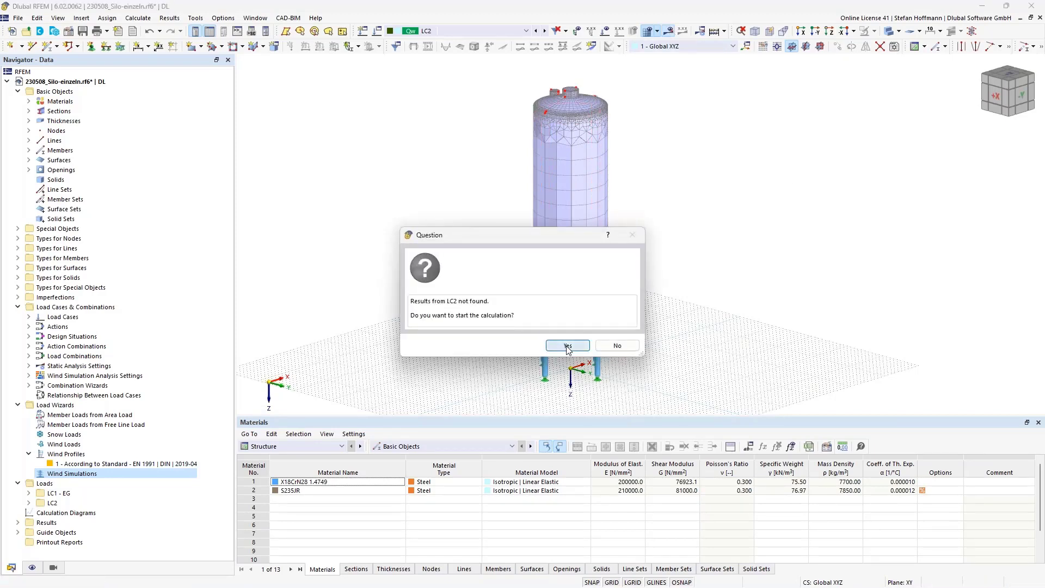
{"action": "left_click", "coordinate": [567, 347]}
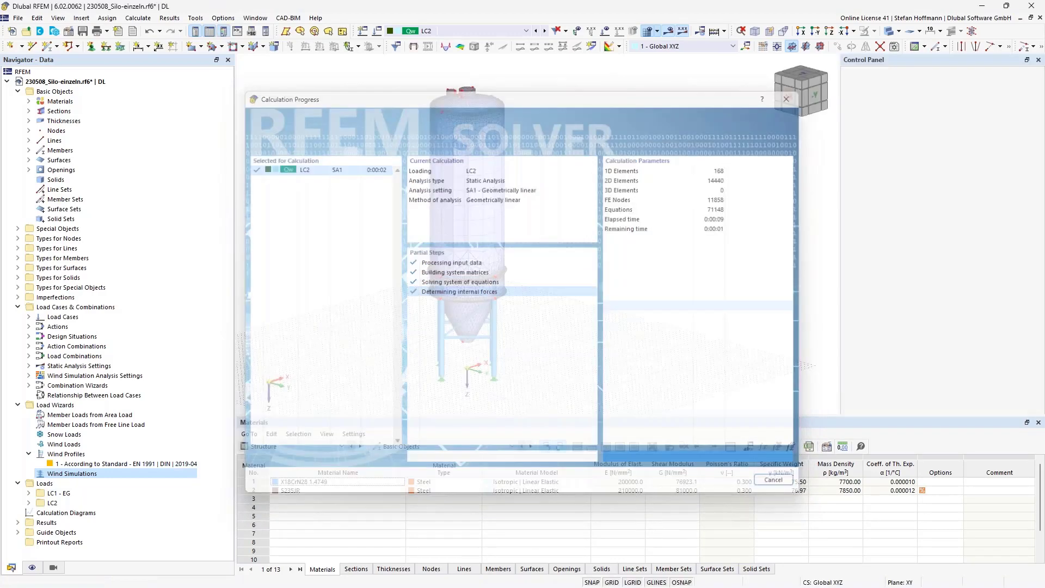
{"action": "middle_click_drag", "start_coordinate": [457, 176], "coordinate": [488, 220], "text": "ctrl"}
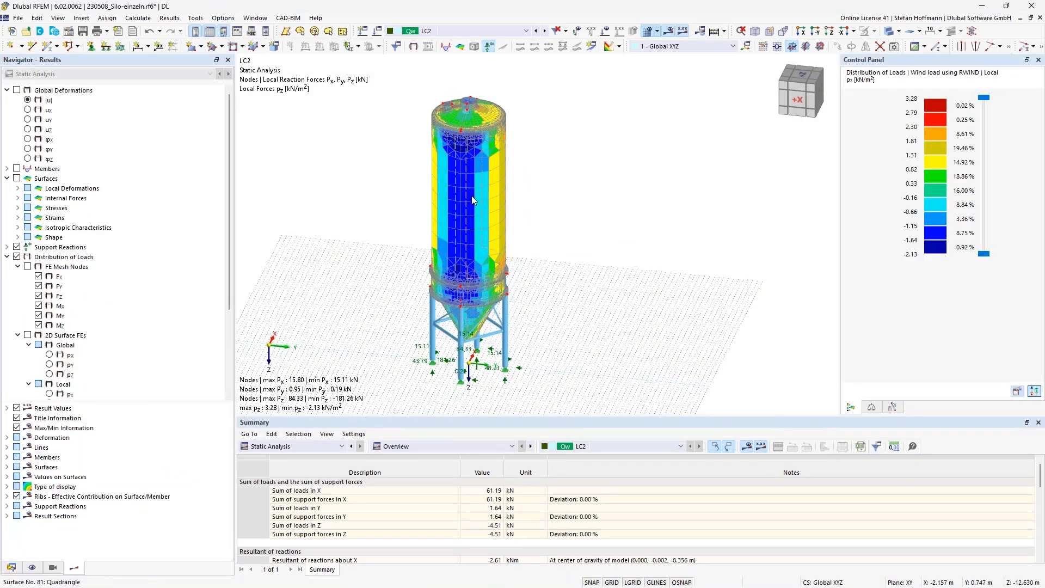
{"action": "middle_click_drag", "start_coordinate": [523, 224], "coordinate": [481, 233], "text": "ctrl"}
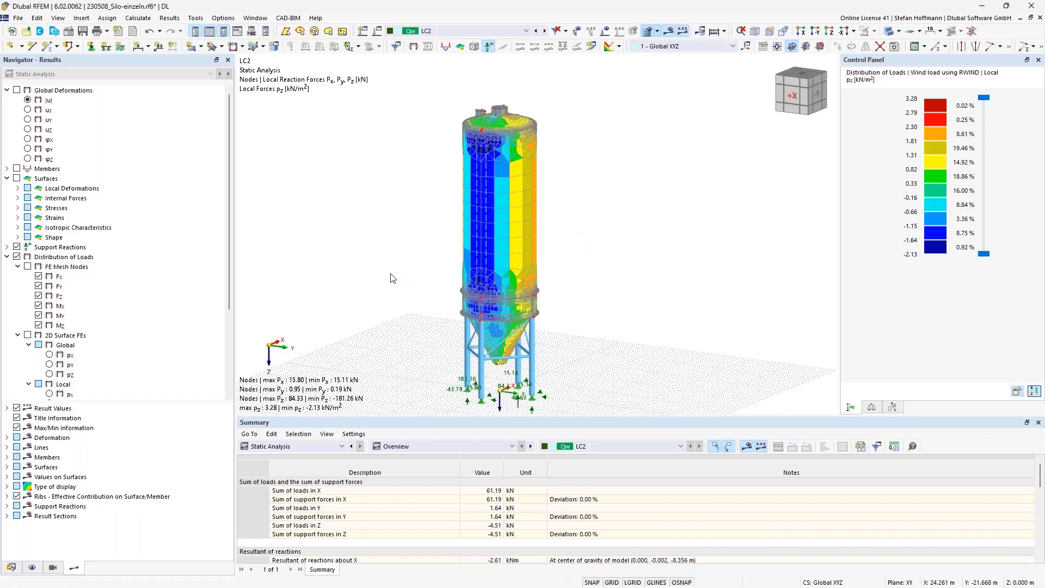
- Create a printout report with the wind profile parameters included, view that chapter and minimize the report
{"action": "left_click", "coordinate": [119, 31]}
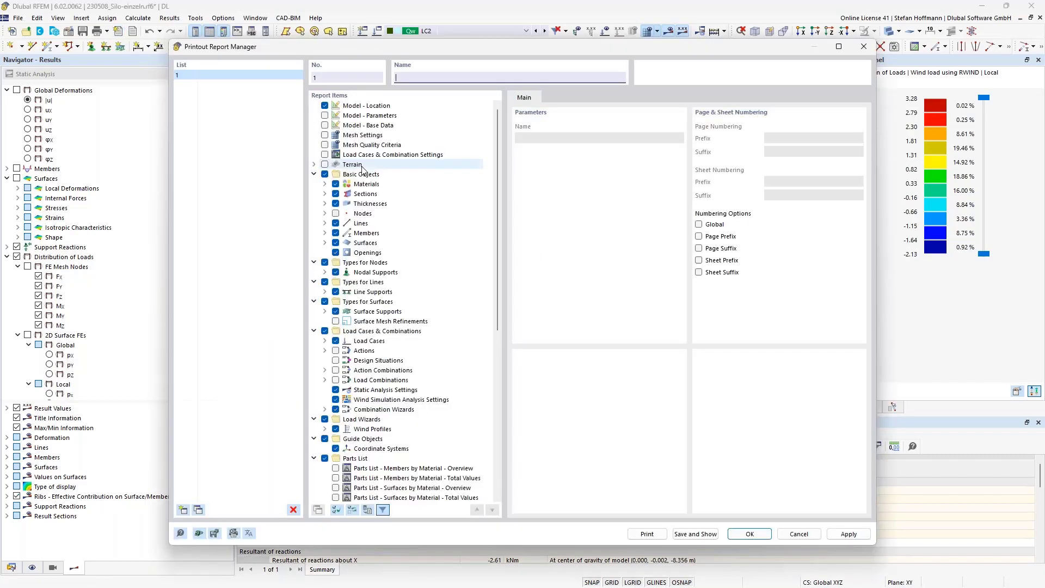
{"action": "scroll", "coordinate": [363, 173], "scroll_direction": "down", "scroll_amount": 4}
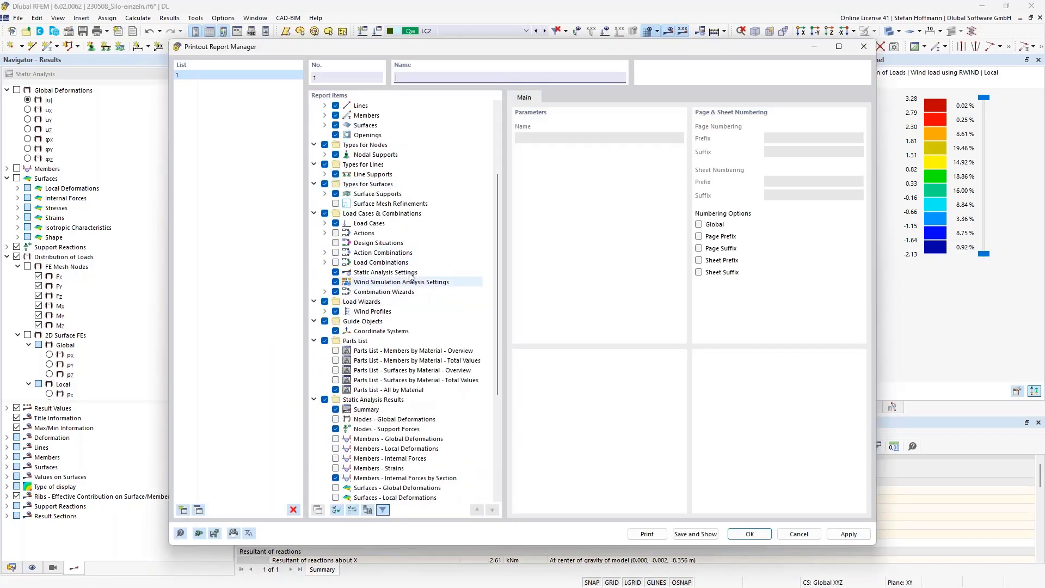
{"action": "left_click", "coordinate": [325, 311]}
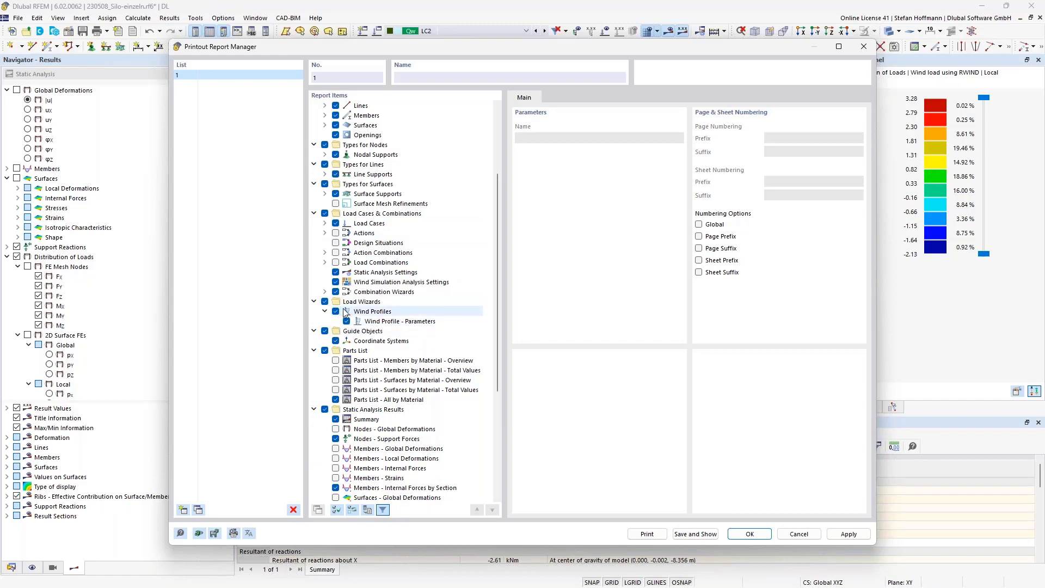
{"action": "scroll", "coordinate": [414, 380], "scroll_direction": "down", "scroll_amount": 6}
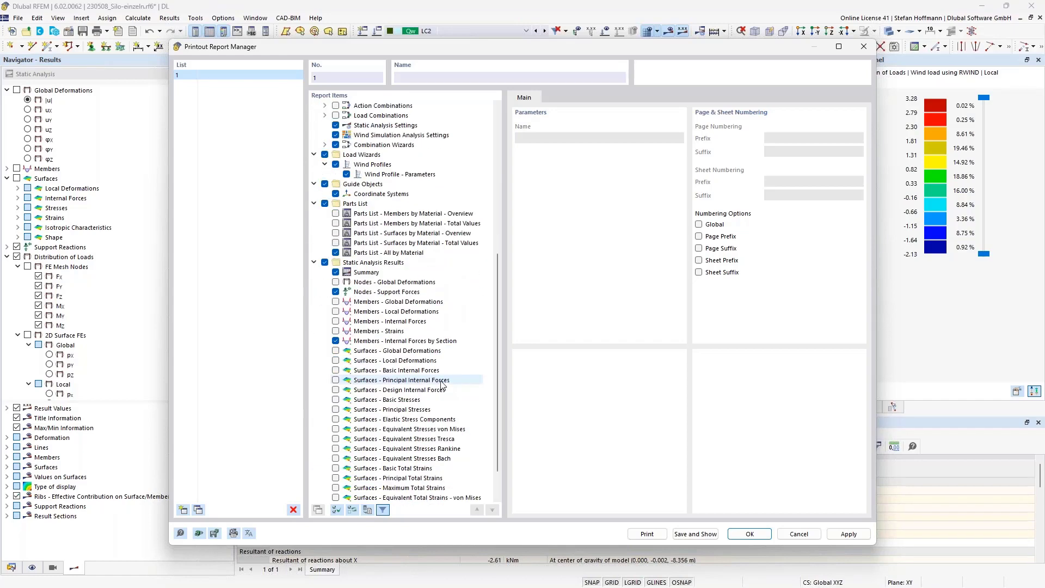
{"action": "left_click", "coordinate": [691, 534]}
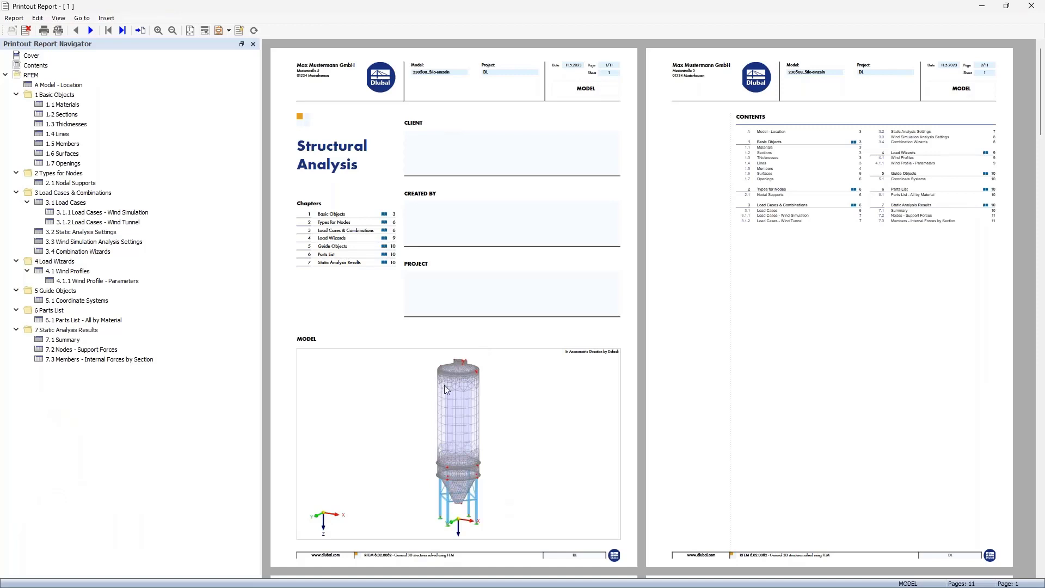
{"action": "left_click", "coordinate": [97, 281]}
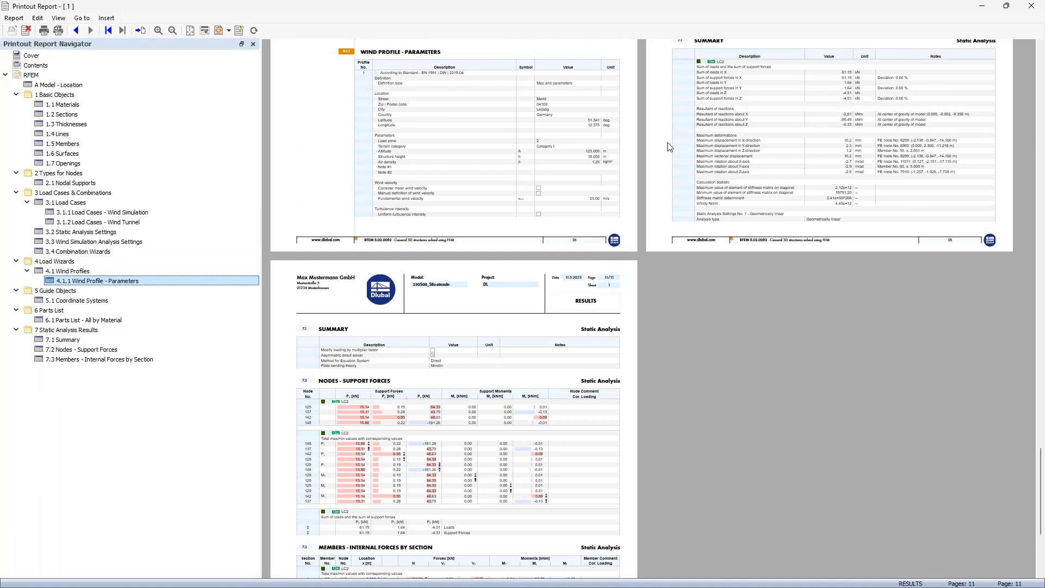
{"action": "left_click", "coordinate": [985, 10]}
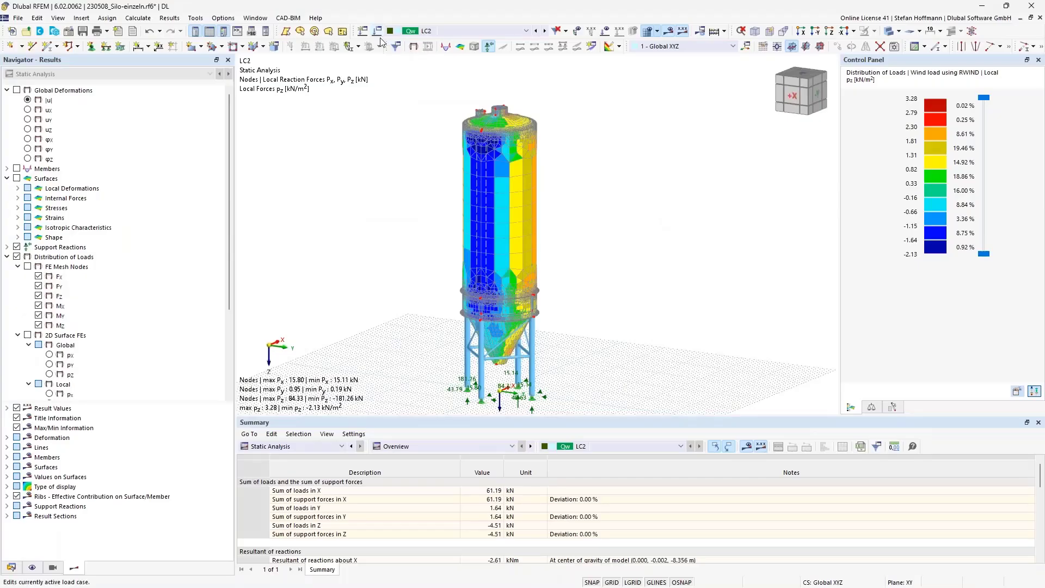
- Send the graphics of the EN 1991 wind profile to the printout report at full page width with 50% height, and show it
{"action": "left_click", "coordinate": [11, 567]}
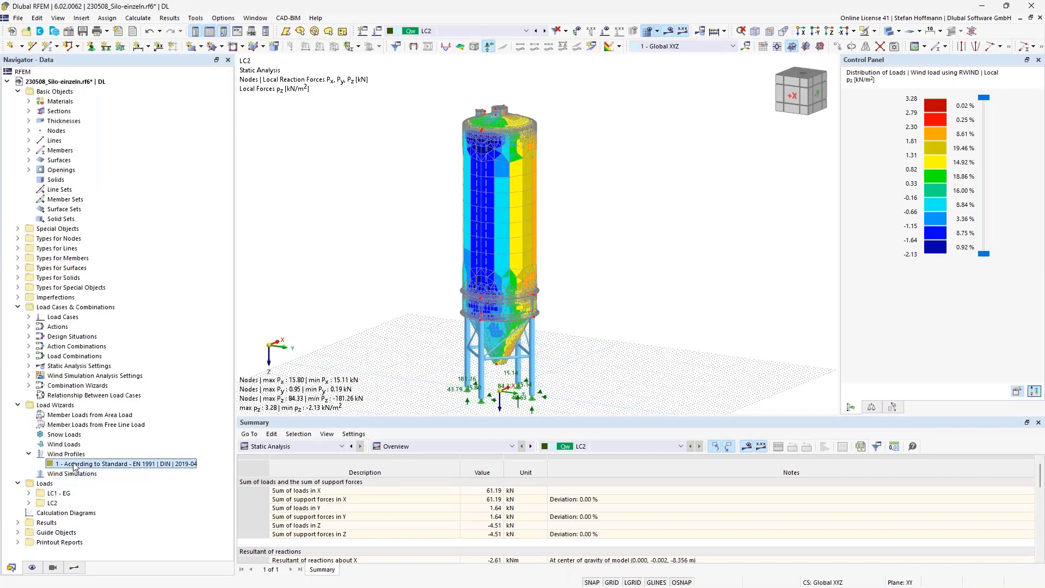
{"action": "double_click", "coordinate": [65, 465]}
{"action": "left_click", "coordinate": [647, 483]}
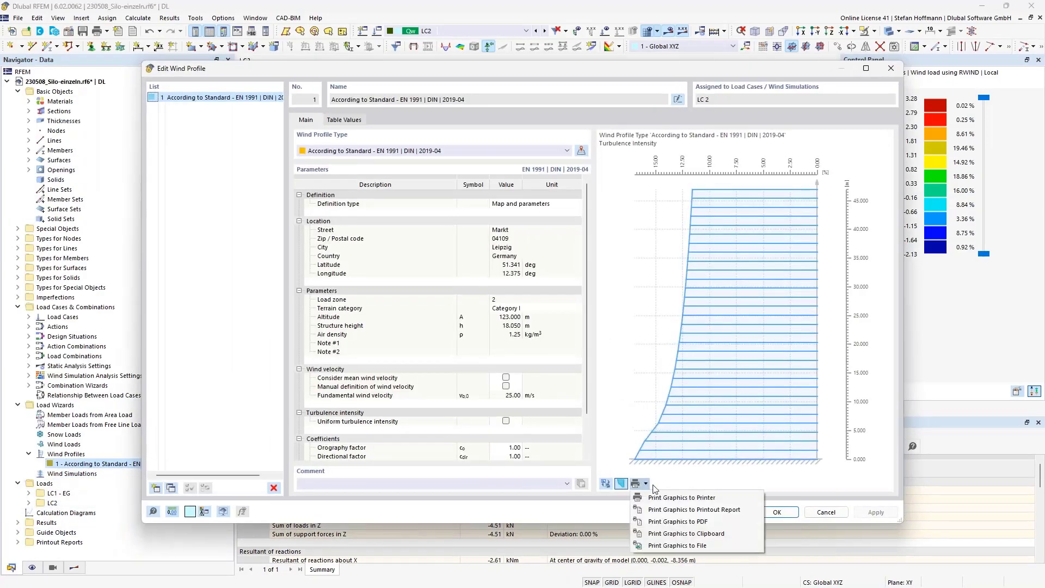
{"action": "left_click", "coordinate": [697, 510]}
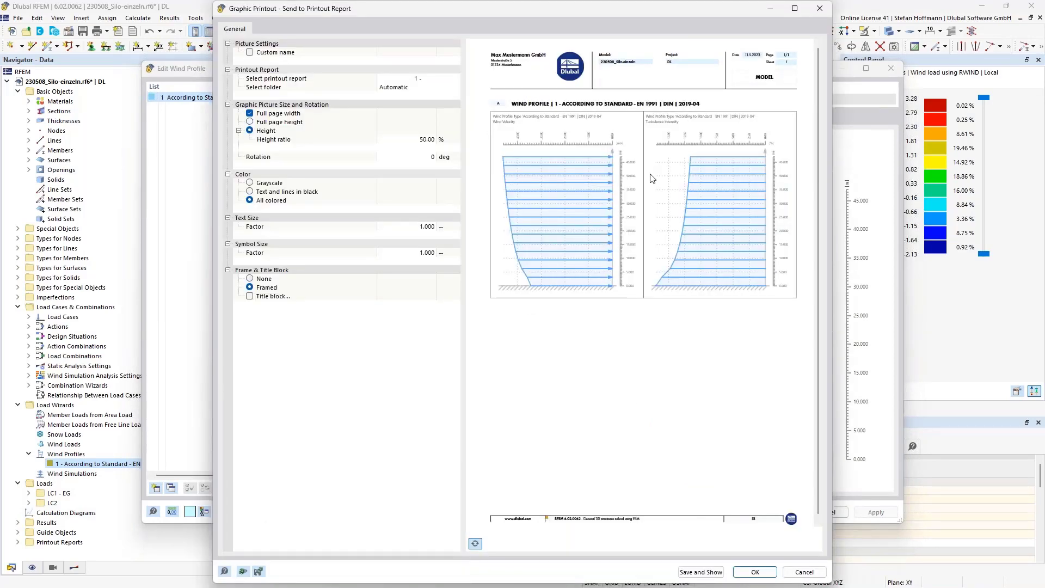
{"action": "left_click", "coordinate": [701, 571]}
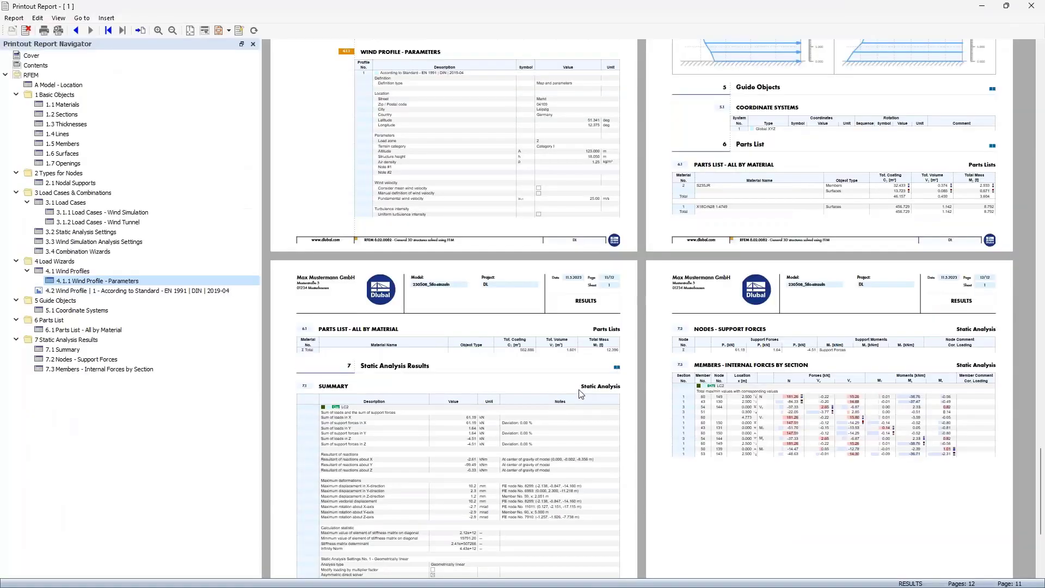
- Review the wind profile diagrams in the printout report, minimize it and close the wind profile dialog
{"action": "scroll", "coordinate": [581, 394], "scroll_direction": "up", "scroll_amount": 5}
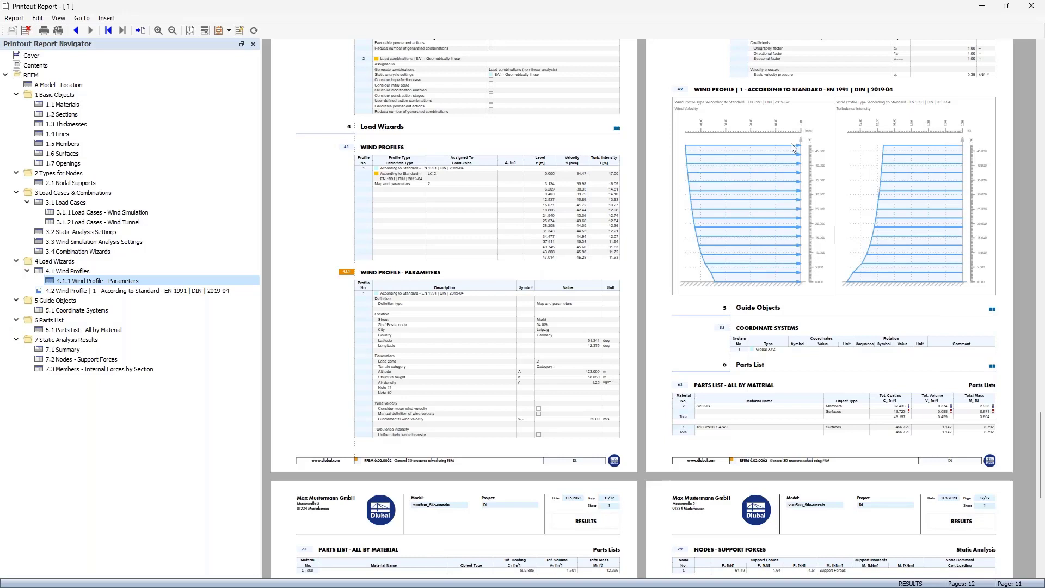
{"action": "left_click", "coordinate": [984, 10]}
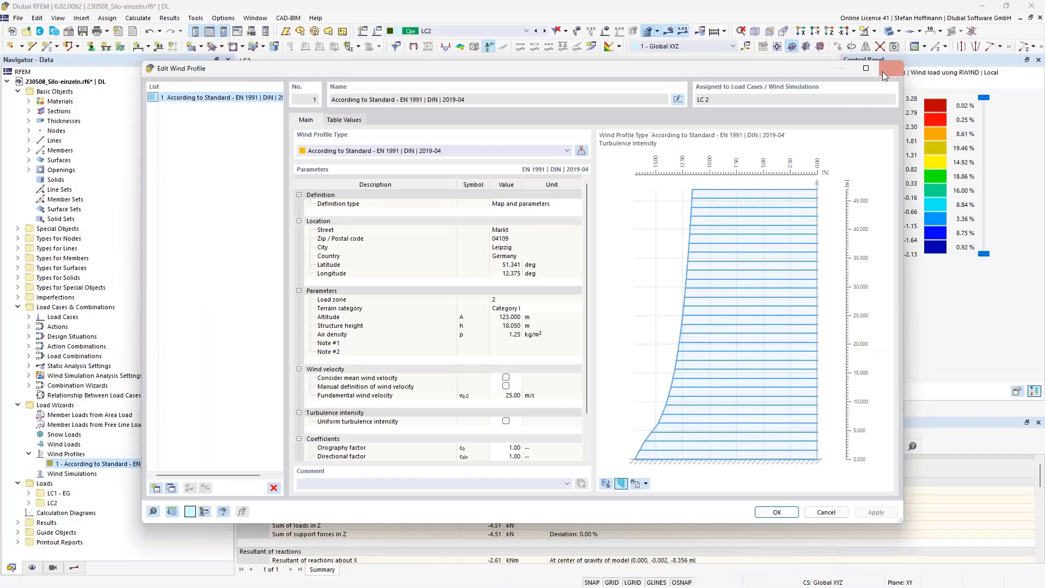
{"action": "key", "text": "Escape"}
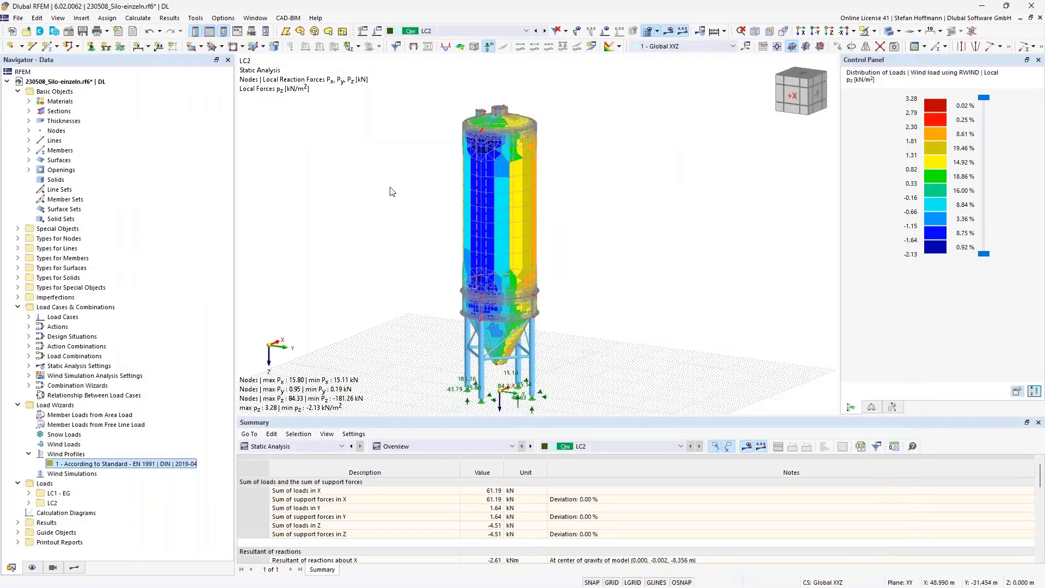
- Open the silo's wind simulation in RWIND and send the surface pressure graphic to the clipboard
{"action": "left_click", "coordinate": [139, 18]}
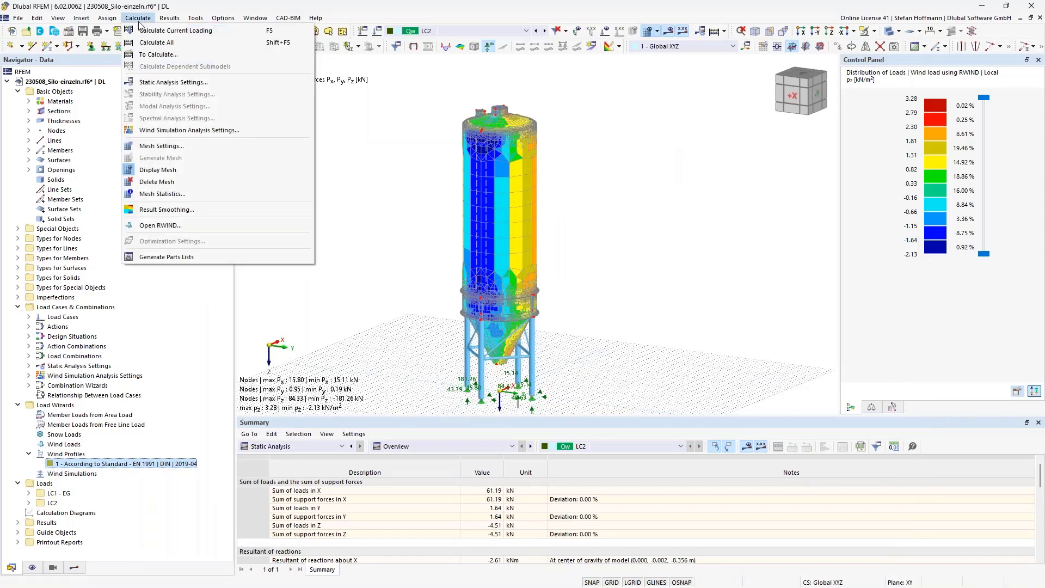
{"action": "left_click", "coordinate": [226, 225]}
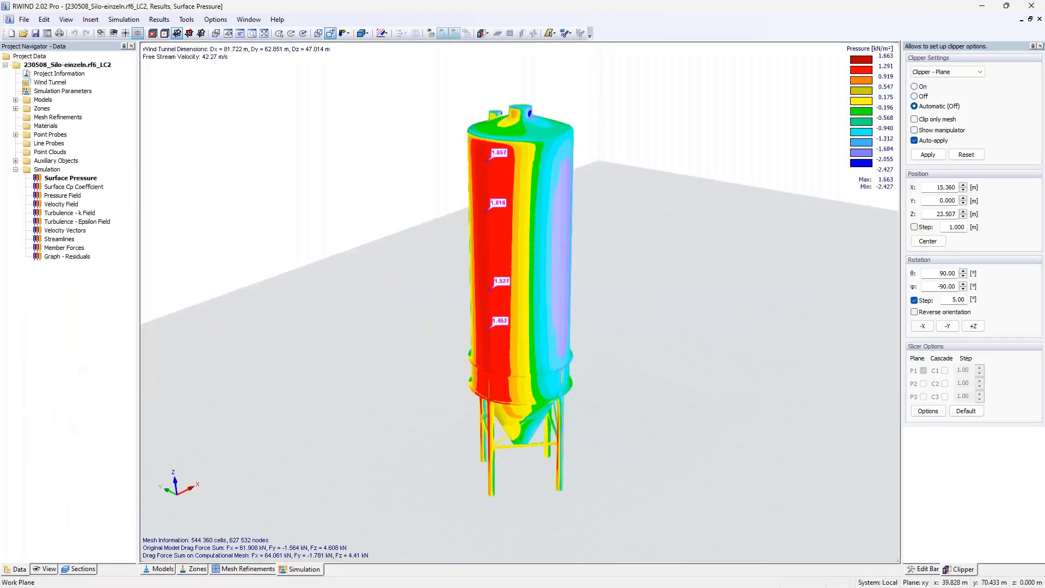
{"action": "left_click", "coordinate": [23, 20]}
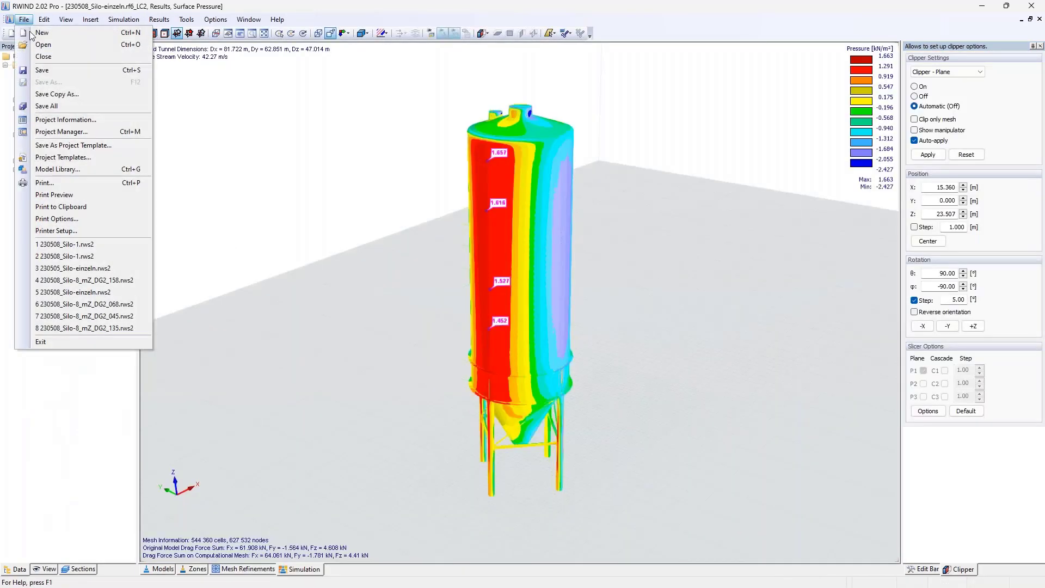
{"action": "left_click", "coordinate": [63, 211]}
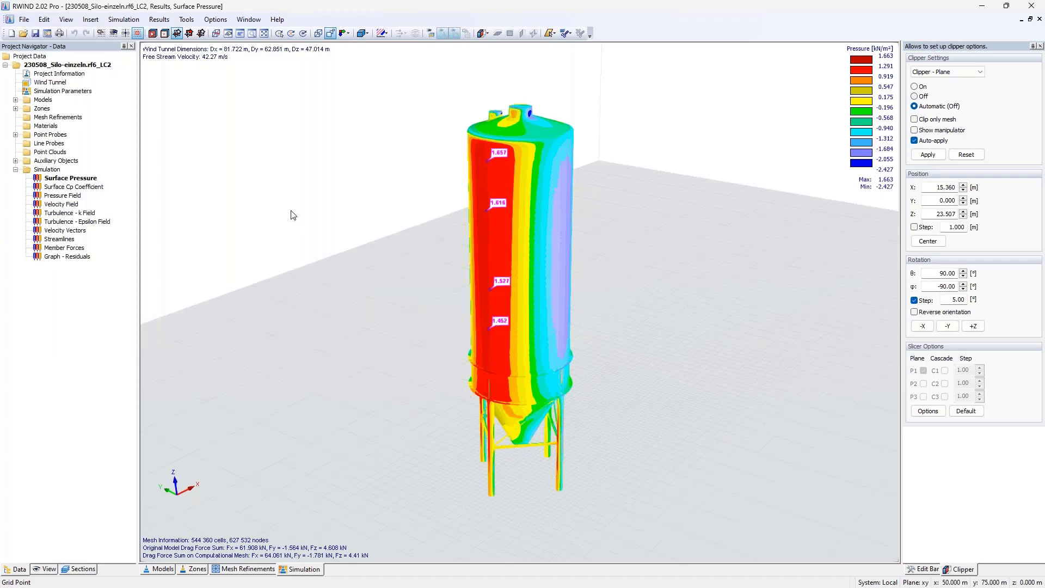
- Capture the RWIND surface pressure view as a screenshot and select the entire image in Snagit Editor
{"action": "key", "text": "Print"}
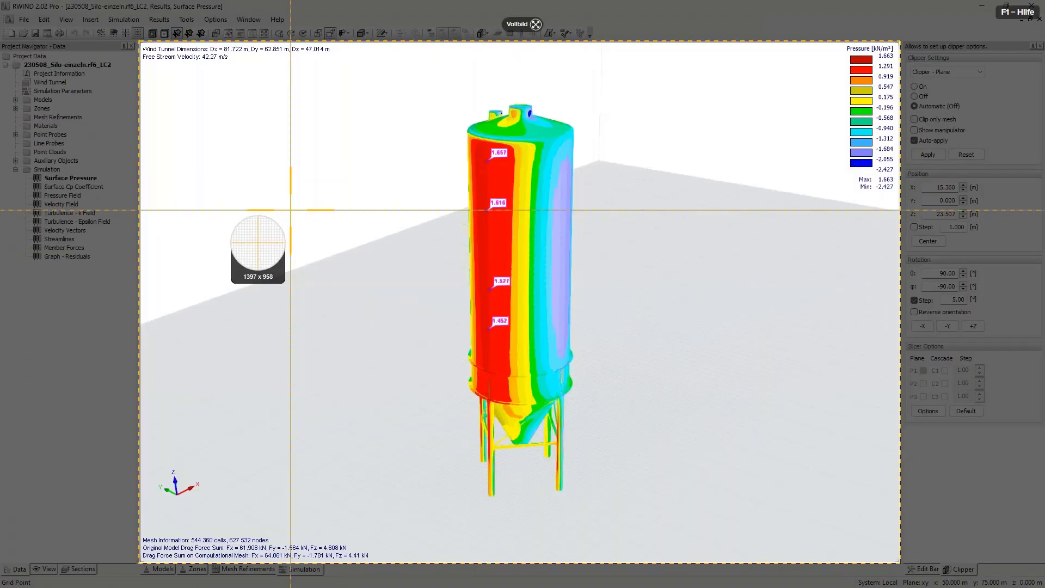
{"action": "left_click", "coordinate": [290, 210]}
{"action": "key", "text": "ctrl+a"}
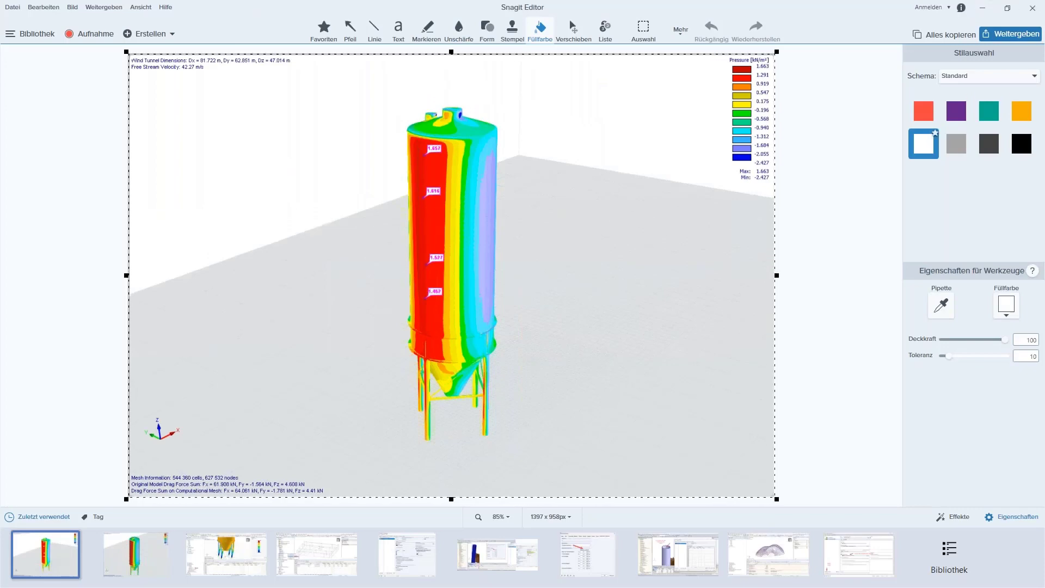
- Switch to the printout report and insert the surface pressure image from the clipboard with the title "Image from clipboard"
{"action": "key", "text": "alt+Tab"}
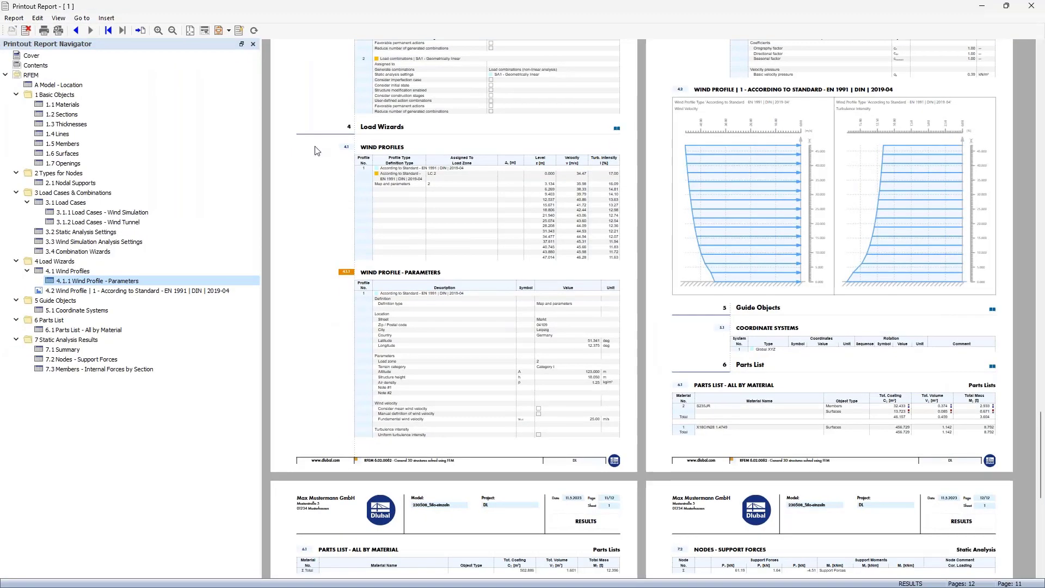
{"action": "left_click", "coordinate": [113, 20]}
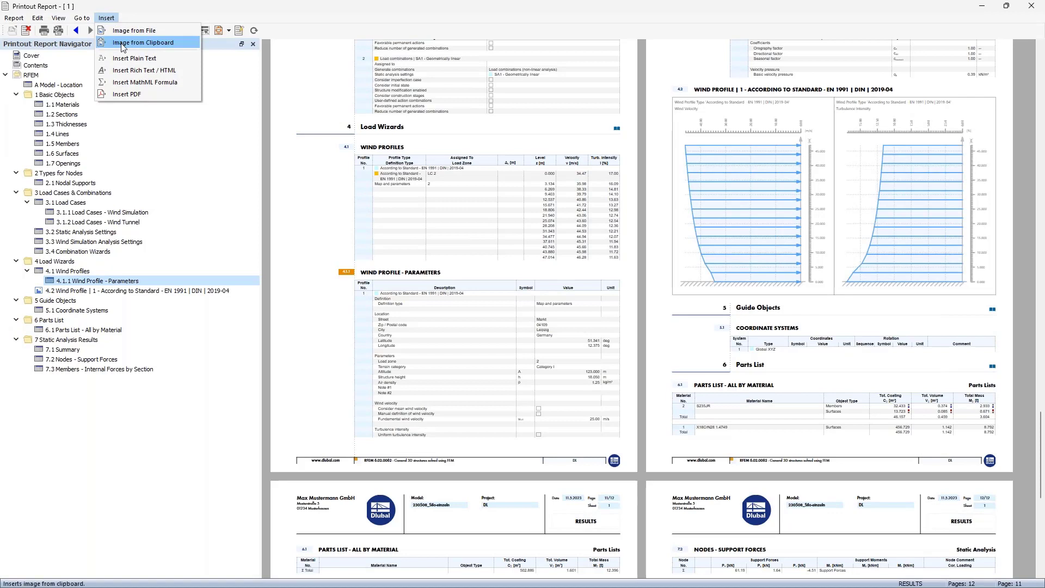
{"action": "left_click", "coordinate": [121, 43]}
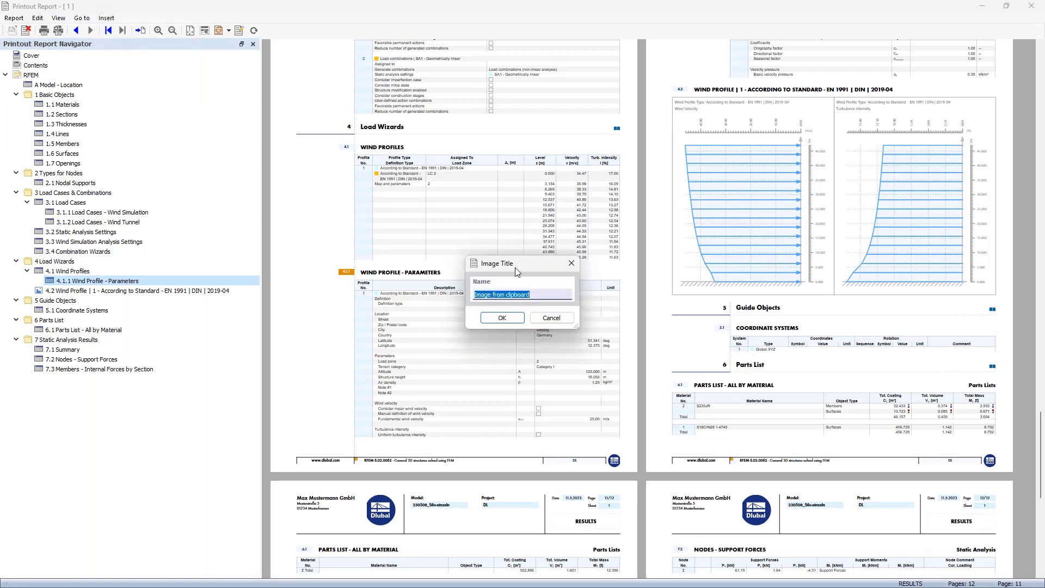
{"action": "left_click", "coordinate": [511, 320]}
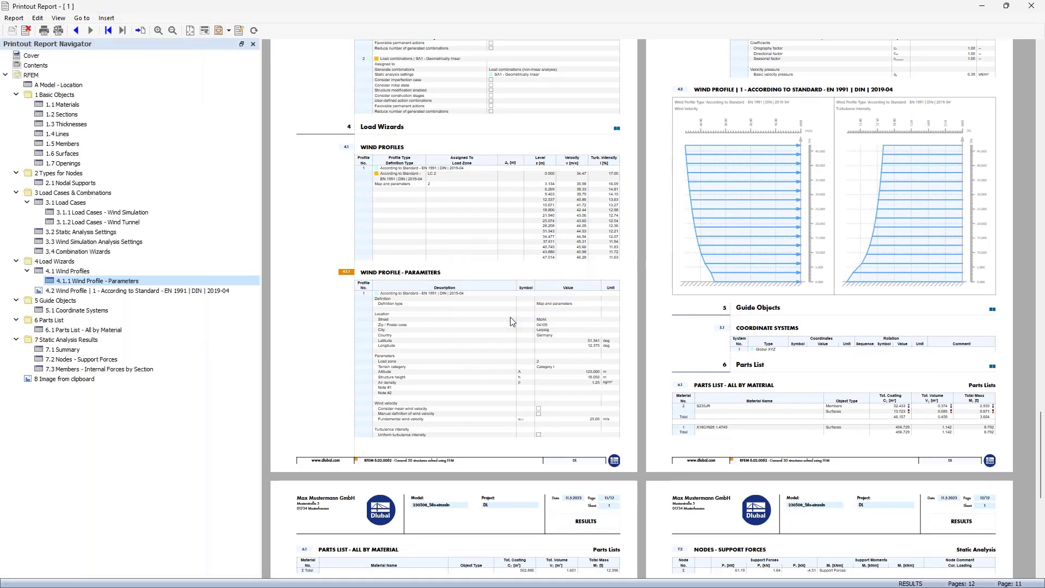
- Review the wind profile chapter and the inserted surface pressure image at the end of the report
{"action": "left_click", "coordinate": [163, 290]}
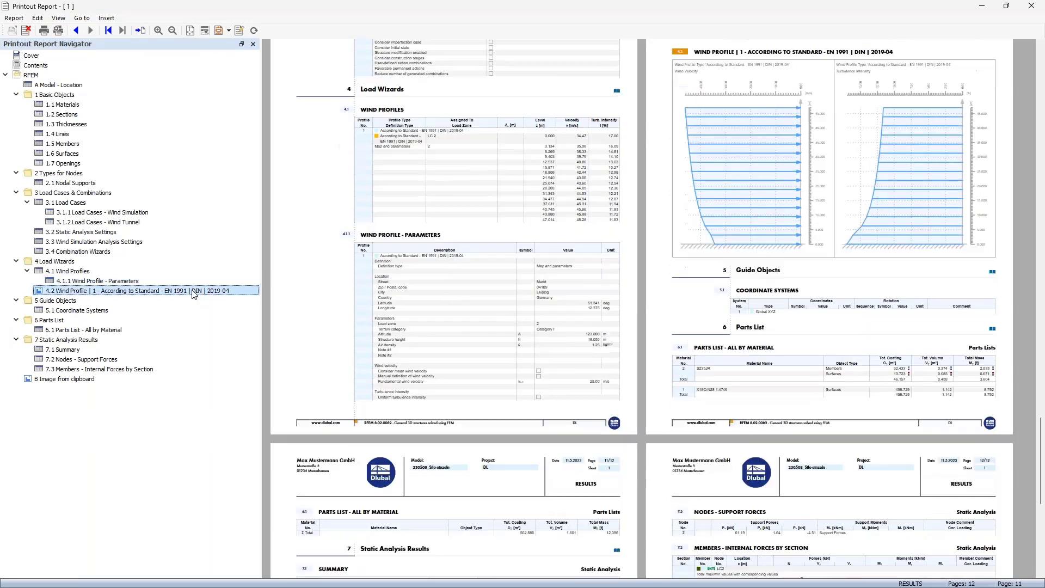
{"action": "scroll", "coordinate": [550, 256], "scroll_direction": "down", "scroll_amount": 10}
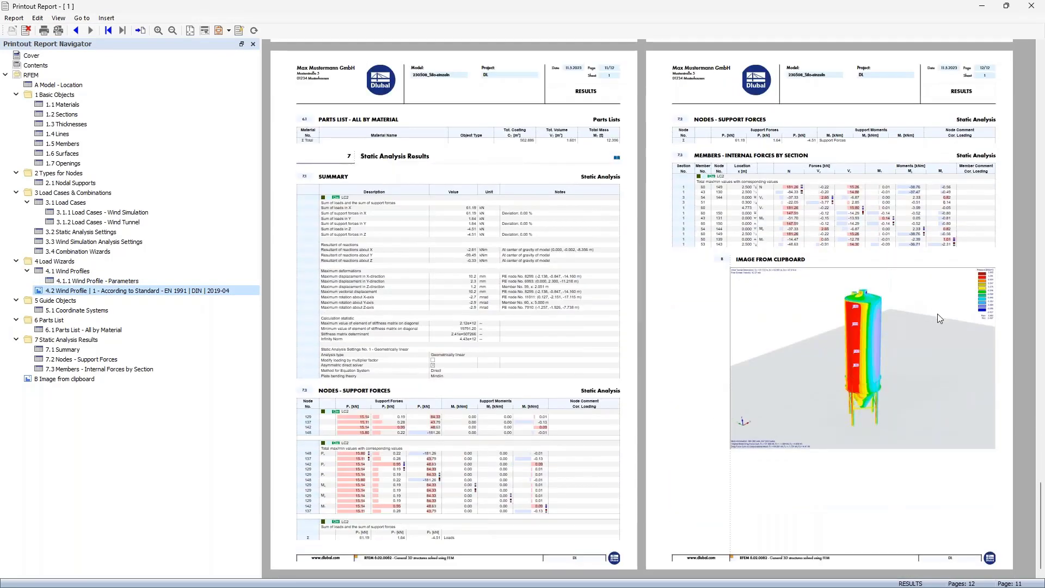
{"action": "scroll", "coordinate": [941, 324], "scroll_direction": "up", "scroll_amount": 1, "text": "ctrl"}
{"action": "scroll", "coordinate": [928, 325], "scroll_direction": "down", "scroll_amount": 10}
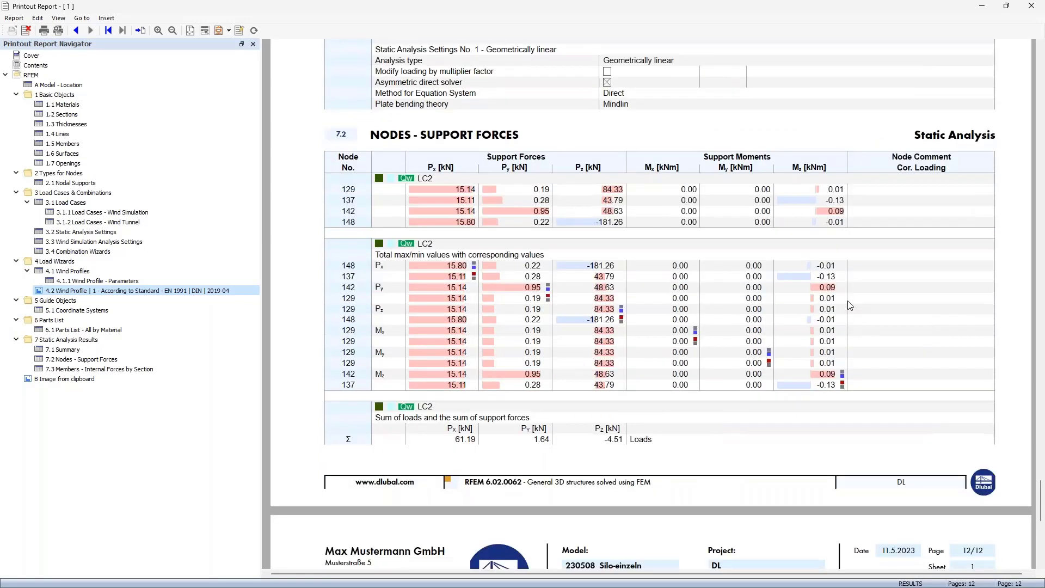
{"action": "scroll", "coordinate": [847, 301], "scroll_direction": "down", "scroll_amount": 3, "text": "ctrl"}
{"action": "scroll", "coordinate": [848, 301], "scroll_direction": "down", "scroll_amount": 5}
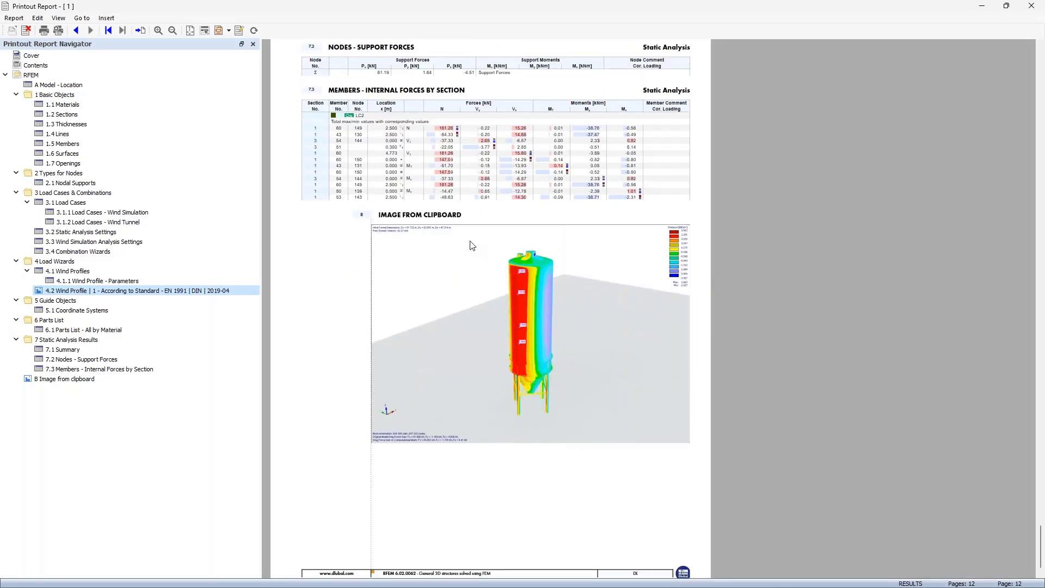
- Switch to RWIND, rotate the silo slightly, display the streamlines and send that graphic to the clipboard
{"action": "key", "text": "alt+Tab"}
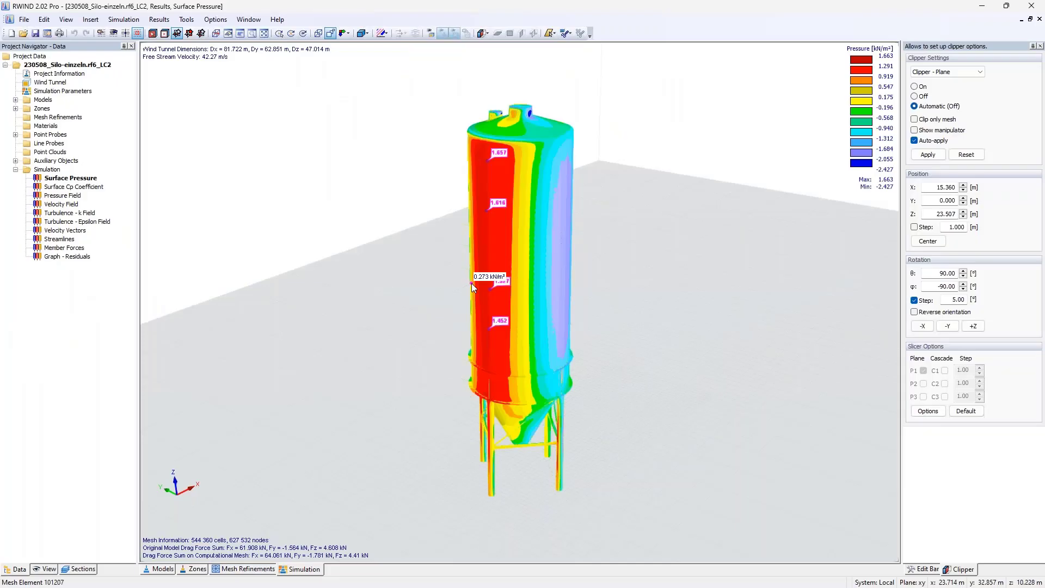
{"action": "middle_click_drag", "start_coordinate": [377, 288], "coordinate": [333, 299], "text": "ctrl"}
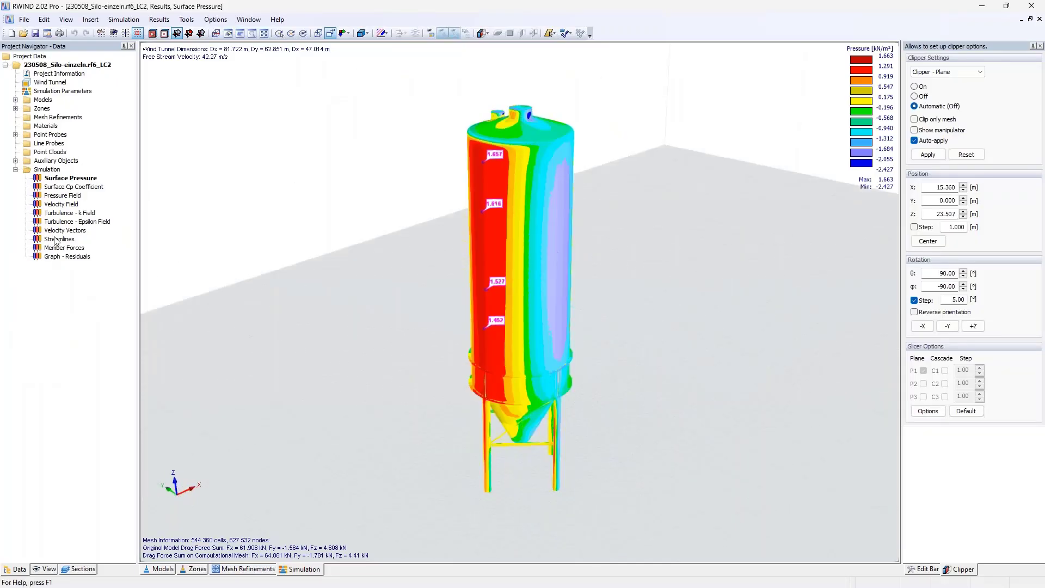
{"action": "left_click", "coordinate": [59, 238]}
{"action": "left_click", "coordinate": [26, 19]}
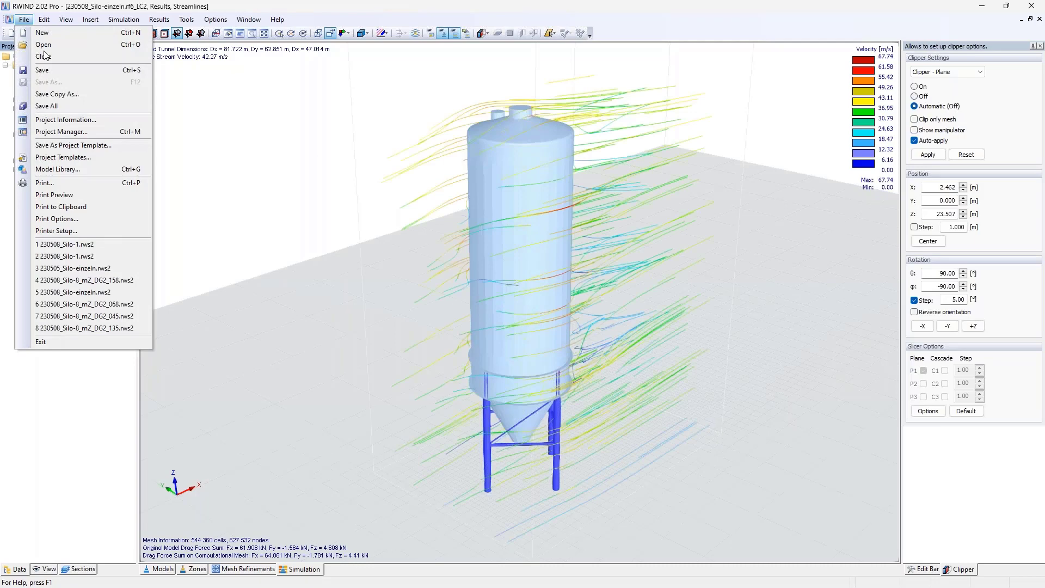
{"action": "left_click", "coordinate": [86, 208]}
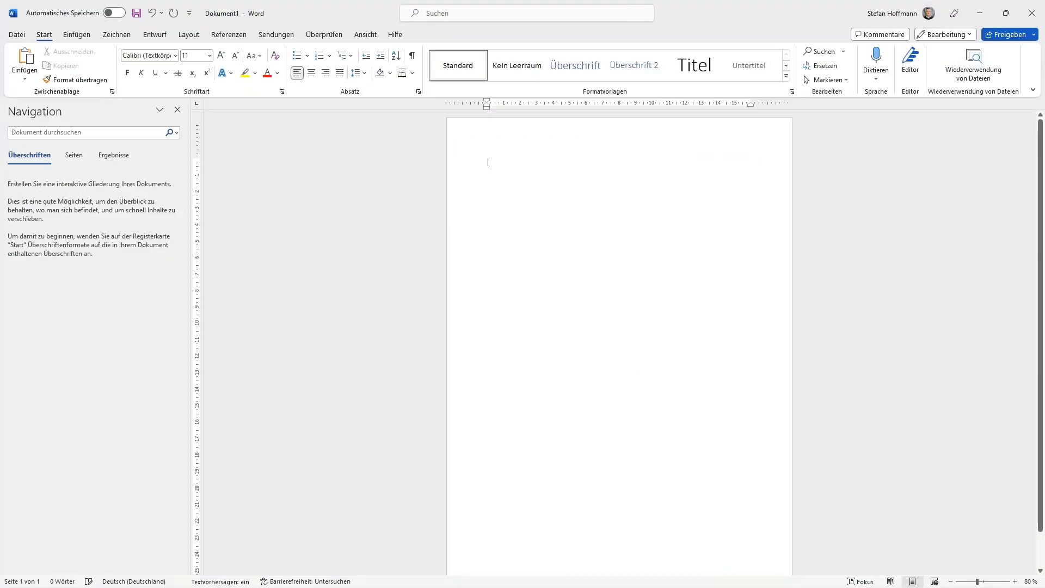
- Paste the streamlines graphic into the blank Word document, delete the surface pressure picture and select the streamlines picture
{"action": "key", "text": "ctrl+v"}
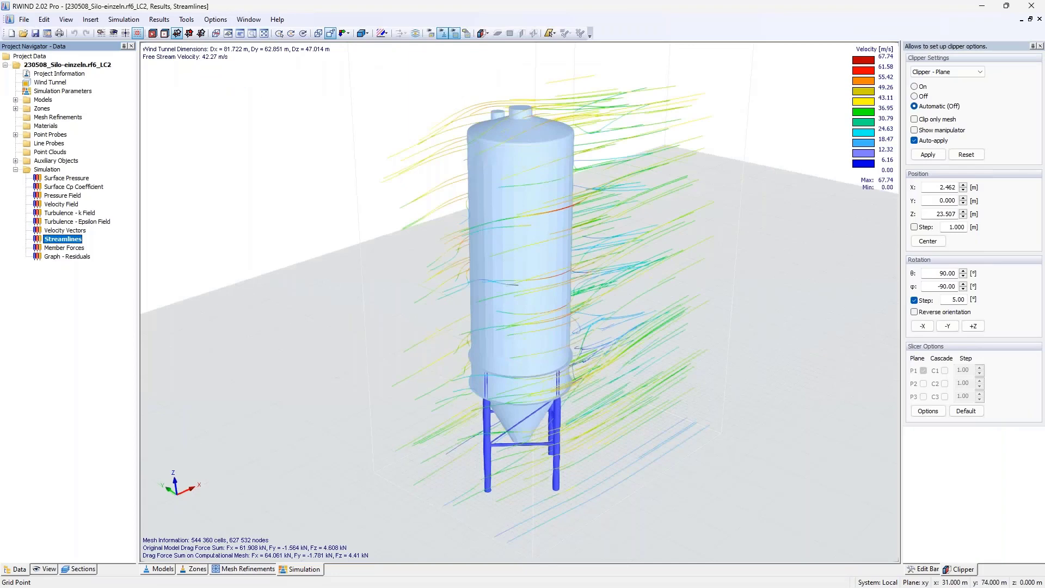
{"action": "key", "text": "alt+Tab"}
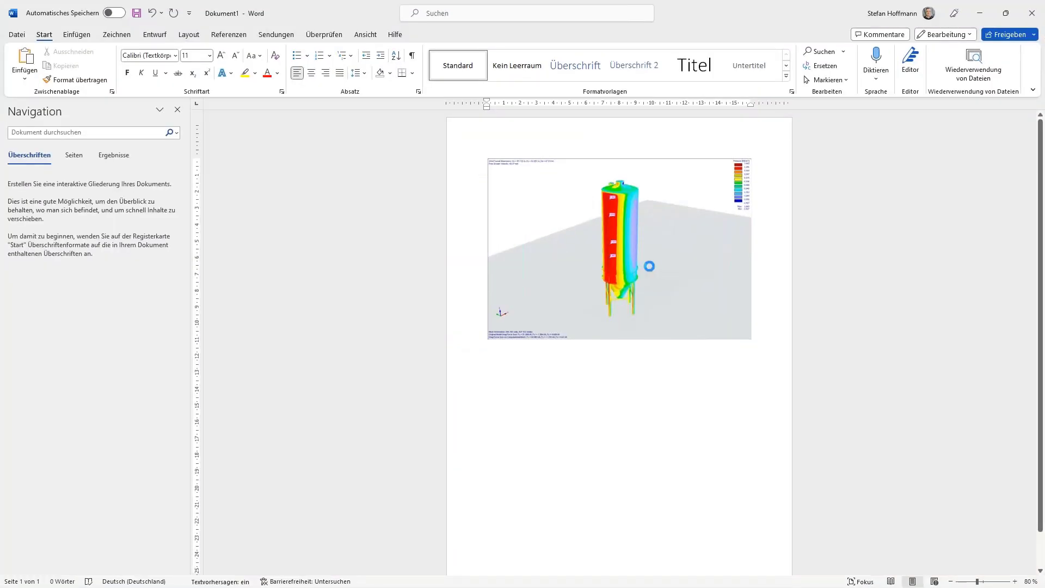
{"action": "key", "text": "ctrl+v"}
{"action": "left_click", "coordinate": [647, 261]}
{"action": "key", "text": "Delete"}
{"action": "left_click", "coordinate": [641, 253]}
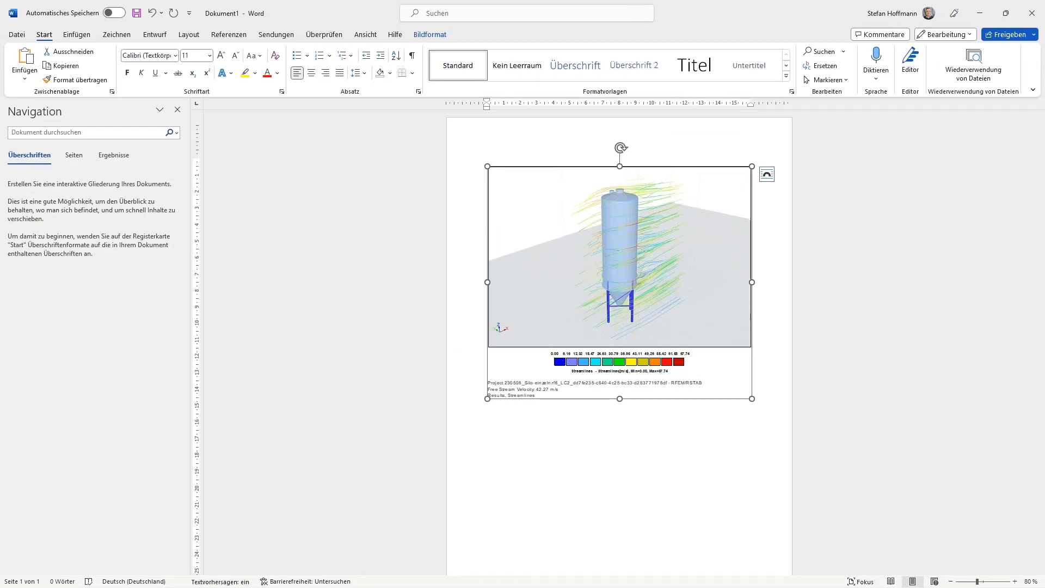
- Switch to the printout report, insert the streamlines image from the clipboard with its default title, and show the surface pressure image
{"action": "key", "text": "alt+Tab"}
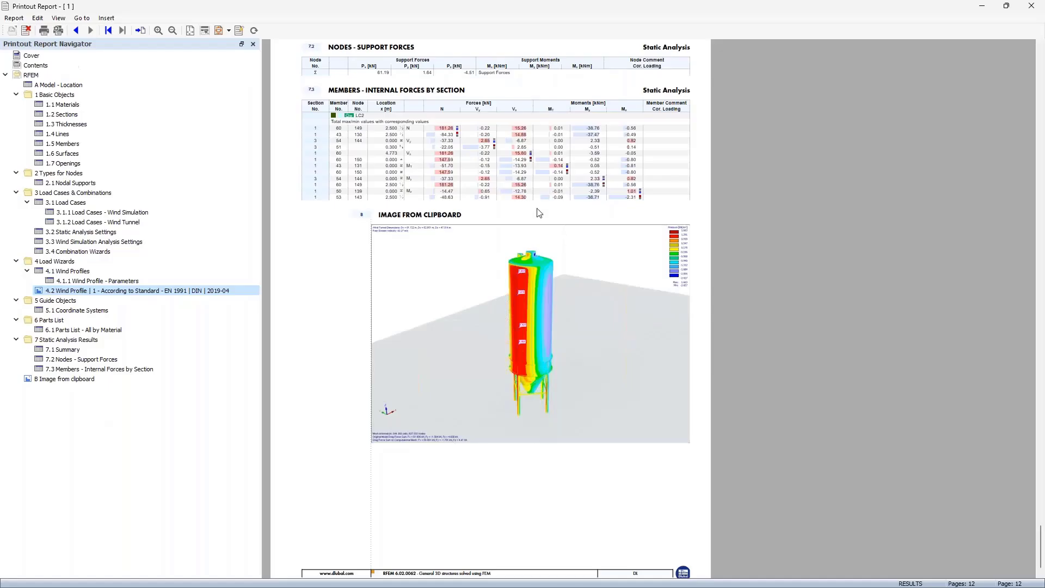
{"action": "left_click", "coordinate": [106, 18]}
{"action": "left_click", "coordinate": [119, 44]}
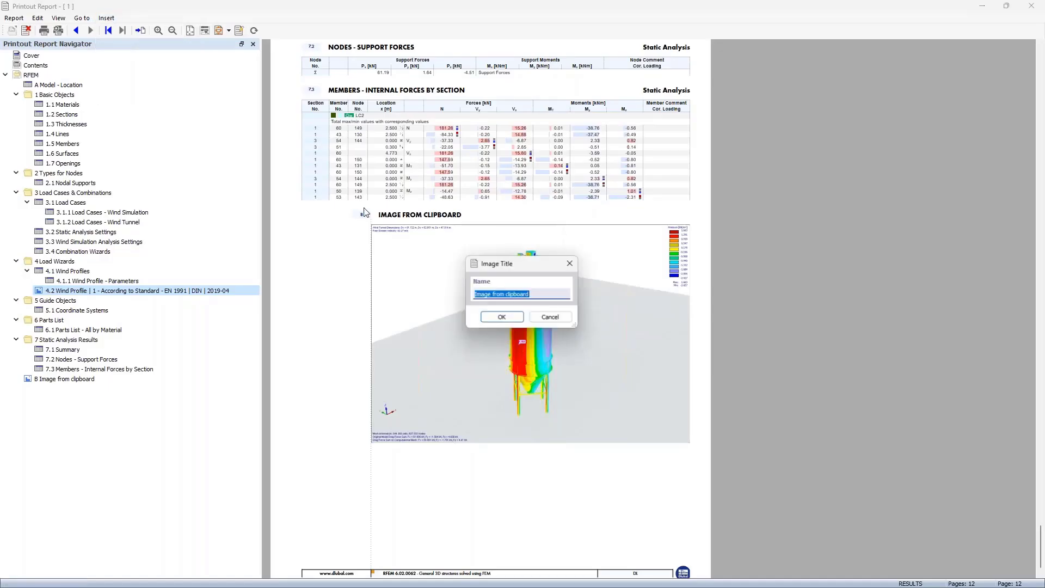
{"action": "left_click", "coordinate": [498, 318]}
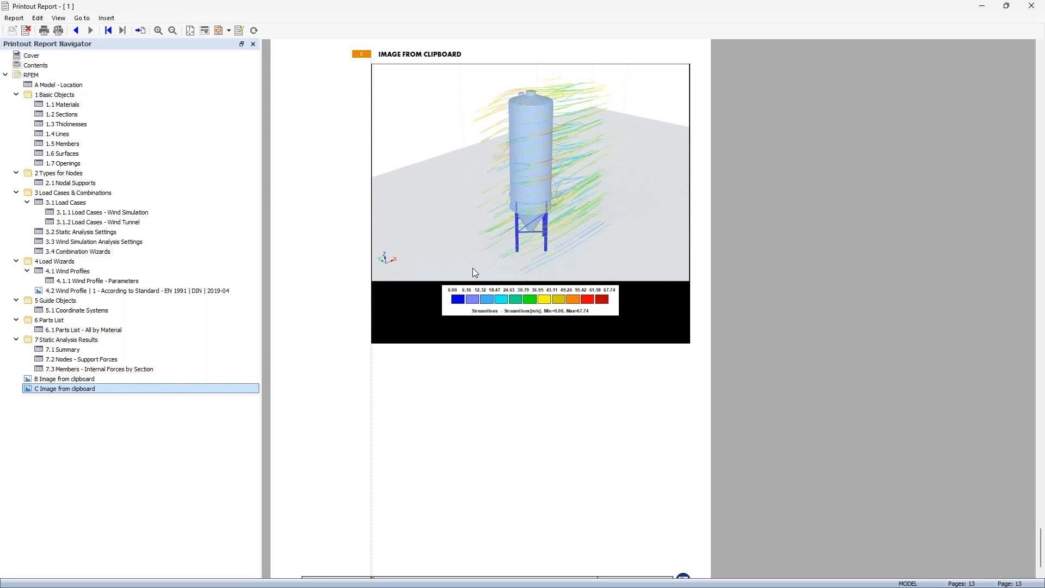
{"action": "left_click", "coordinate": [103, 378]}
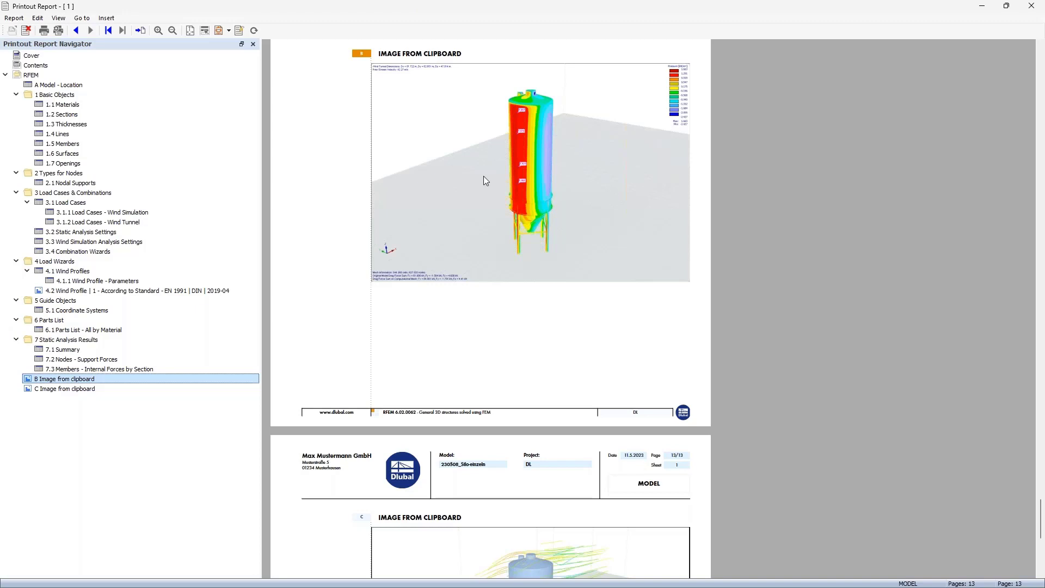
- Close the printout report and try to close the Word document without saving it
{"action": "key", "text": "alt+Tab"}
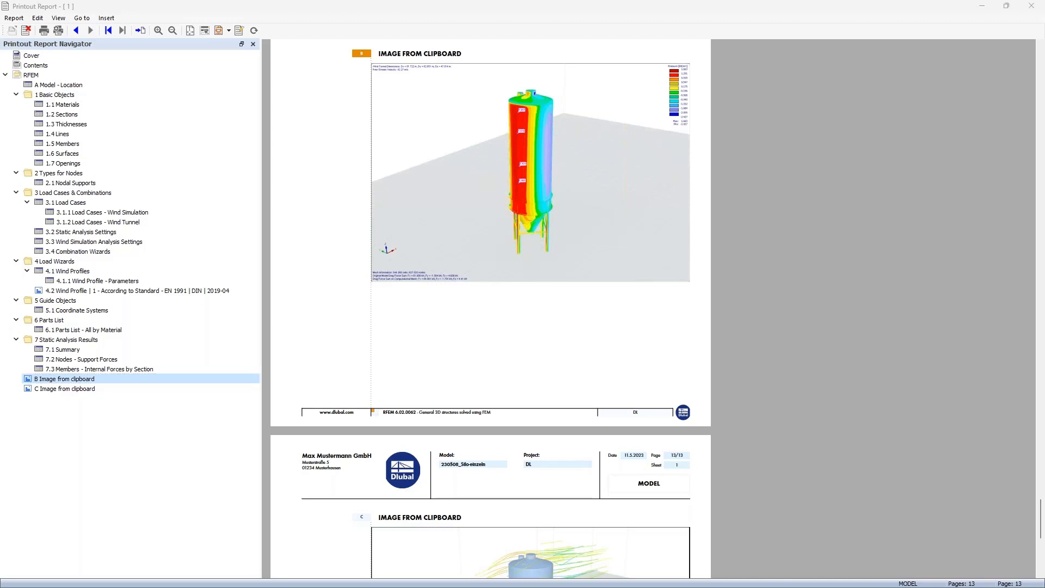
{"action": "left_click", "coordinate": [1031, 6]}
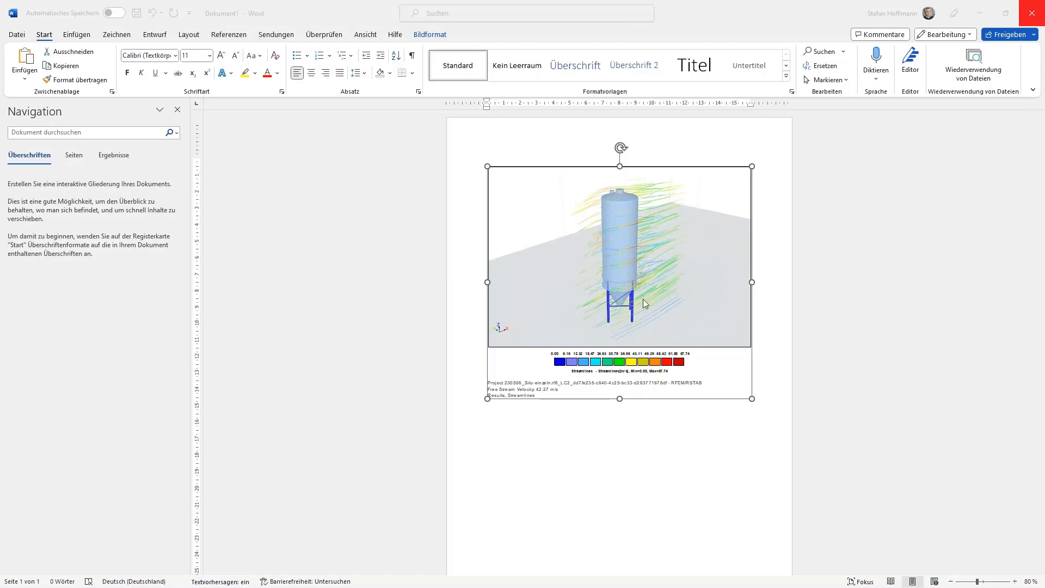
{"action": "left_click", "coordinate": [1032, 10]}
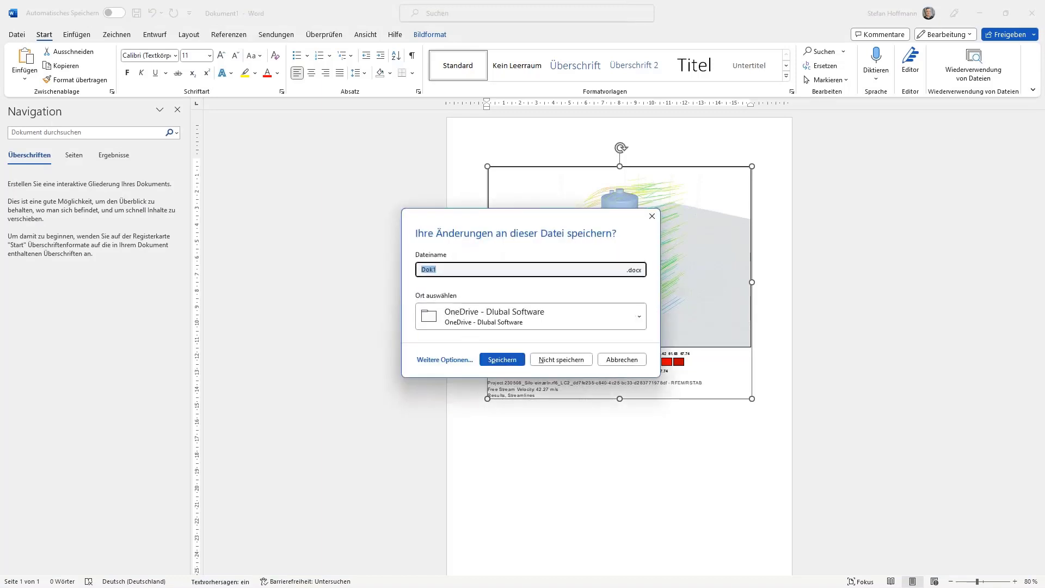
{"action": "left_click", "coordinate": [561, 359]}
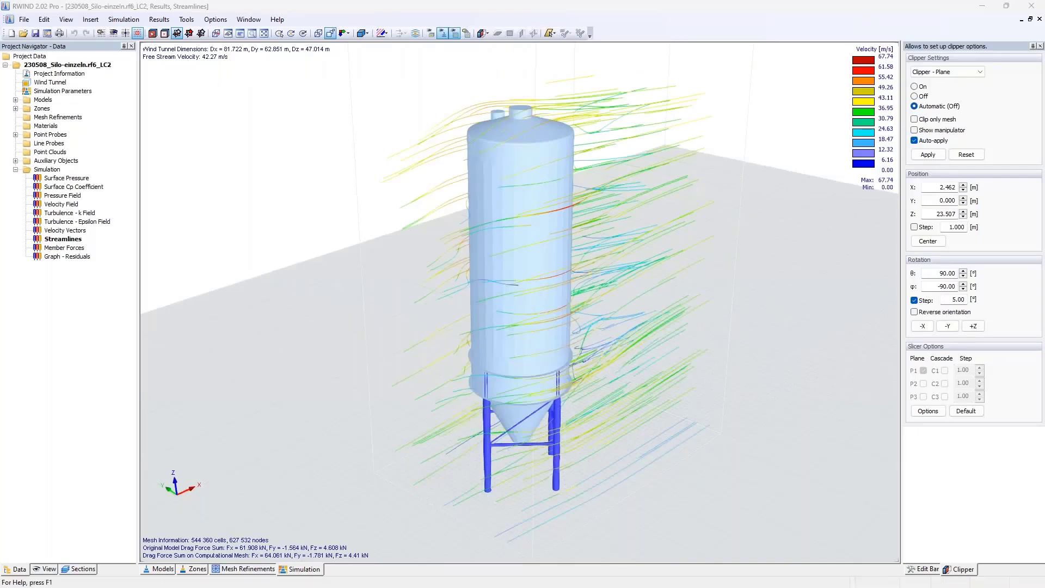
{"action": "key", "text": "alt+Tab"}
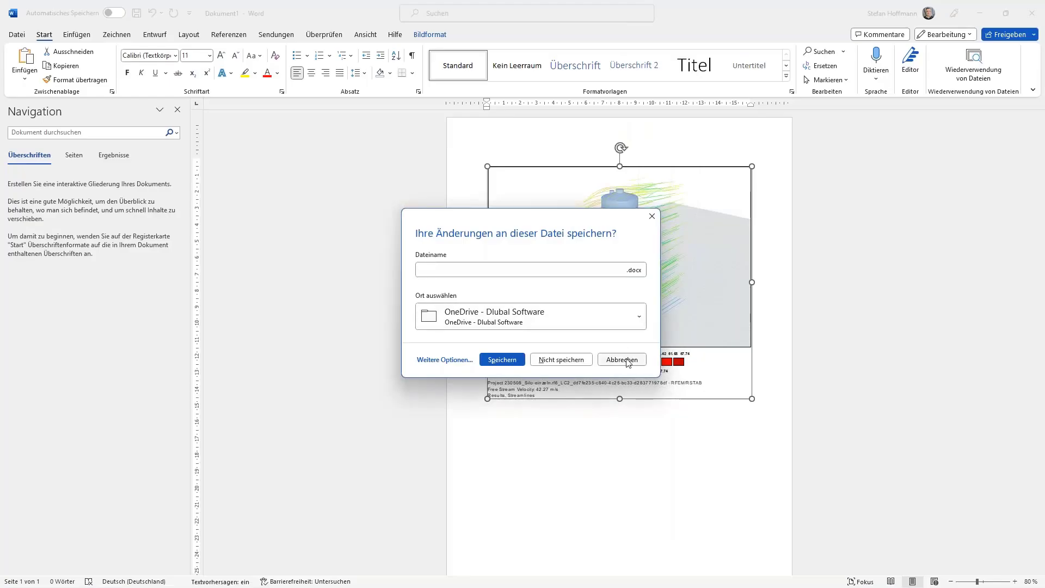
{"action": "left_click", "coordinate": [619, 357]}
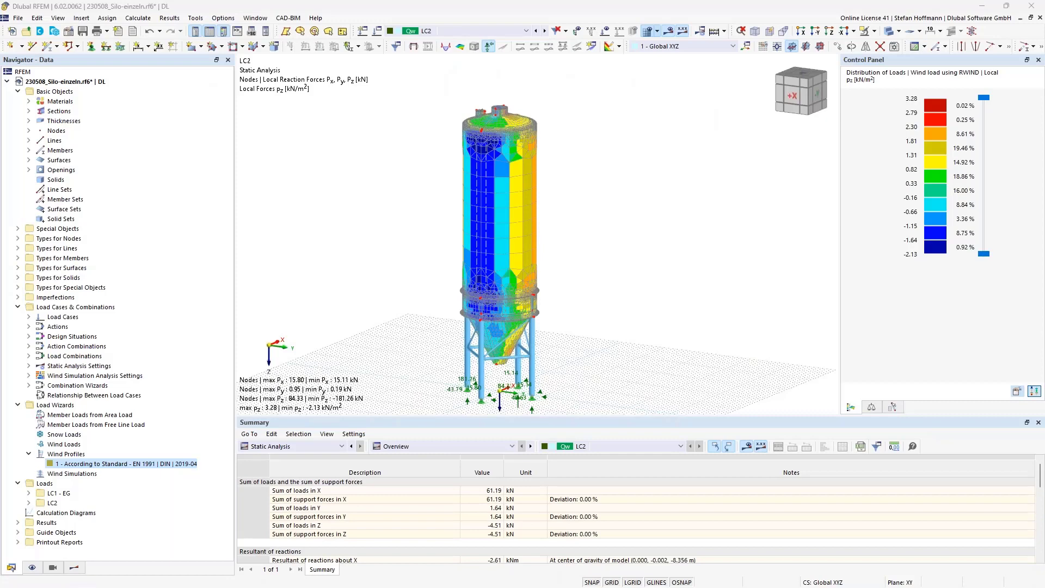
- Open RWIND again from RFEM, examine the residuals graph of the simulation and close it
{"action": "left_click", "coordinate": [144, 18]}
{"action": "left_click", "coordinate": [198, 225]}
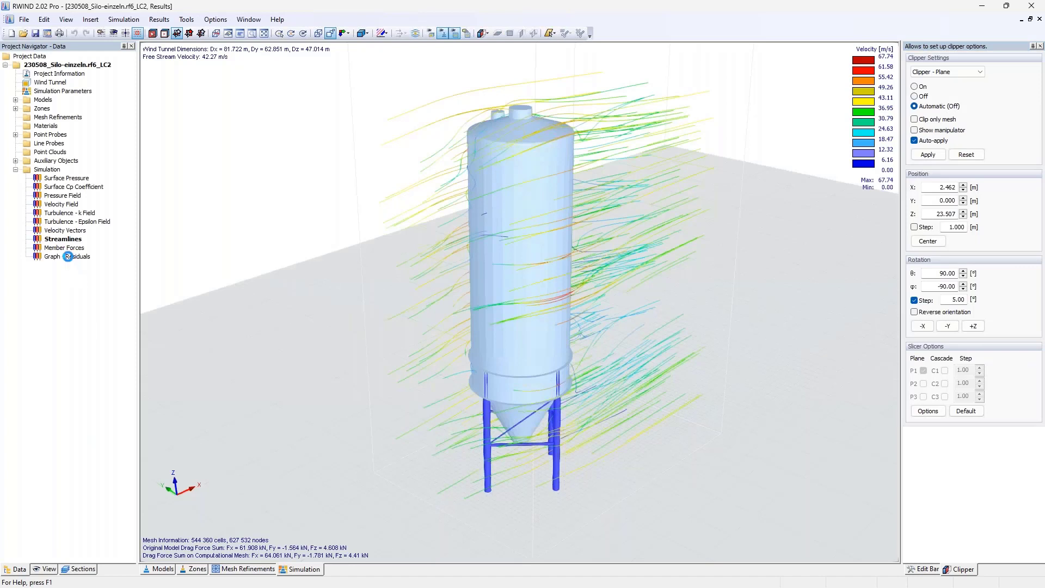
{"action": "left_click", "coordinate": [64, 256]}
{"action": "double_click", "coordinate": [66, 258]}
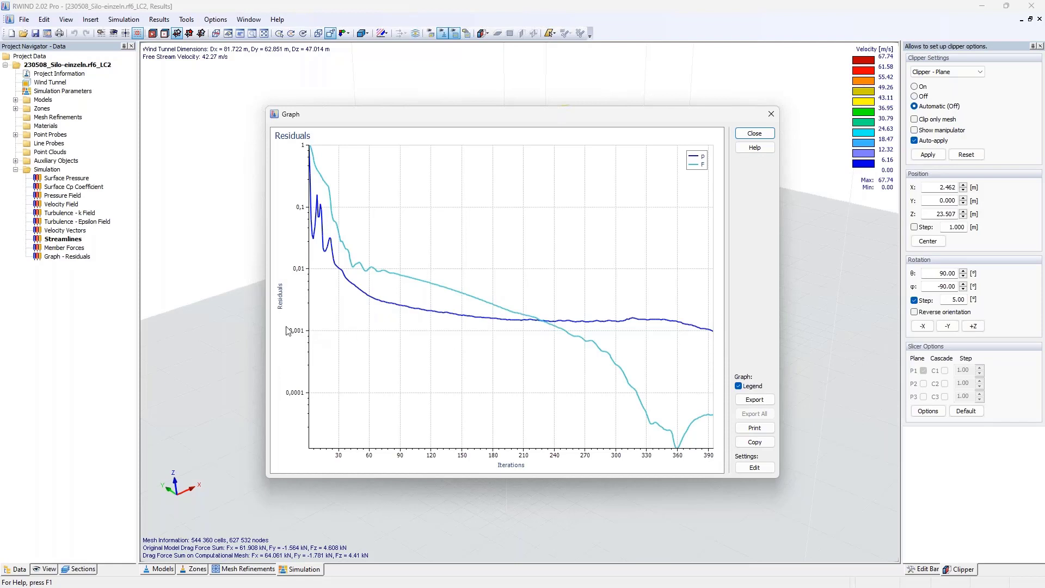
{"action": "key", "text": "Escape"}
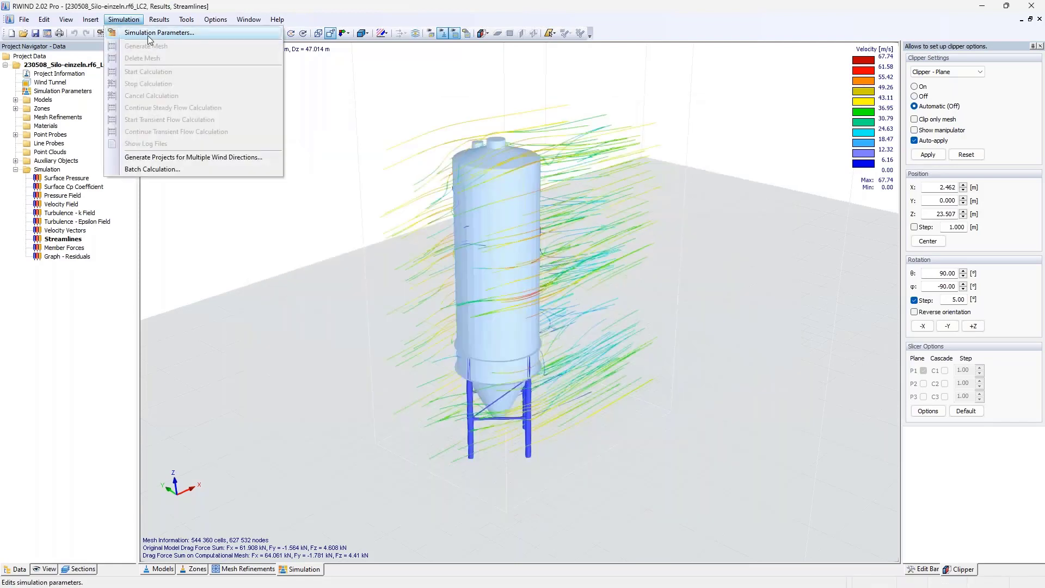
- Examine the iteration limits and residual target value in the steady flow simulation parameters, then close the dialog and RWIND
{"action": "left_click", "coordinate": [157, 32]}
{"action": "left_click", "coordinate": [451, 154]}
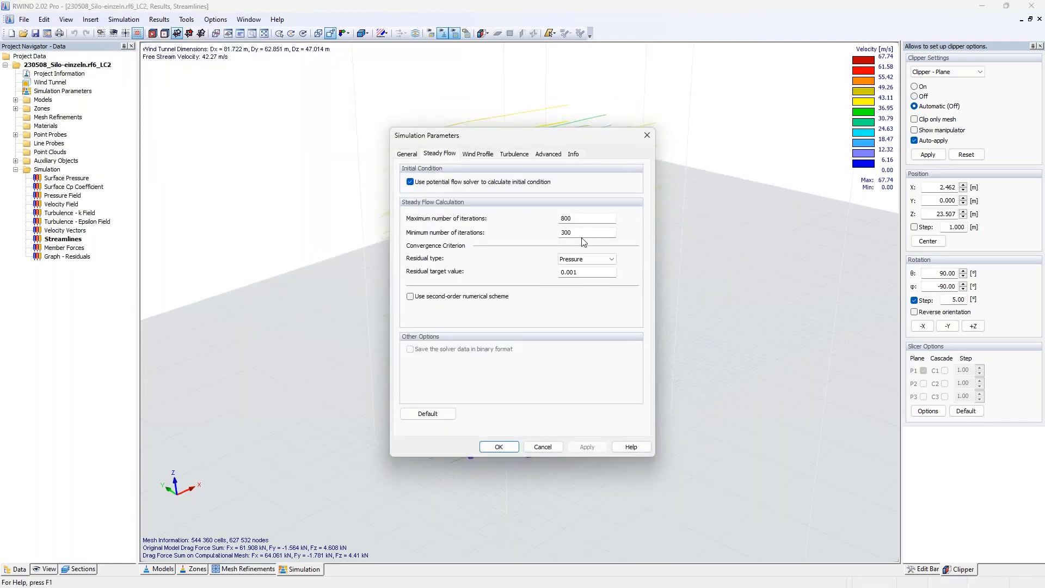
{"action": "left_click_drag", "start_coordinate": [589, 232], "coordinate": [547, 233]}
{"action": "key", "text": "Tab"}
{"action": "key", "text": "Tab"}
{"action": "double_click", "coordinate": [582, 233]}
{"action": "double_click", "coordinate": [575, 272]}
{"action": "double_click", "coordinate": [571, 218]}
{"action": "left_click", "coordinate": [646, 135]}
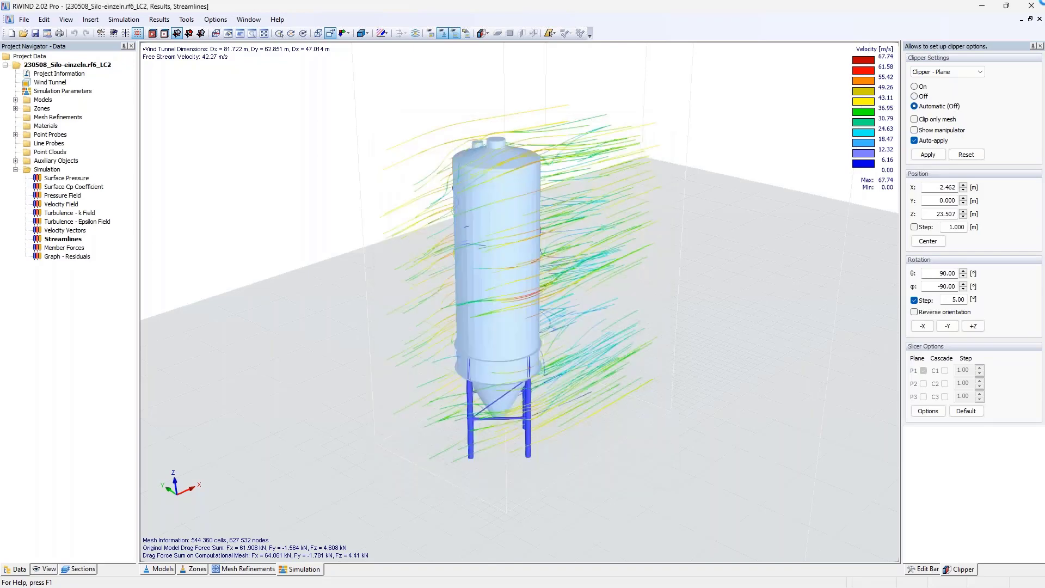
{"action": "left_click", "coordinate": [1032, 6]}
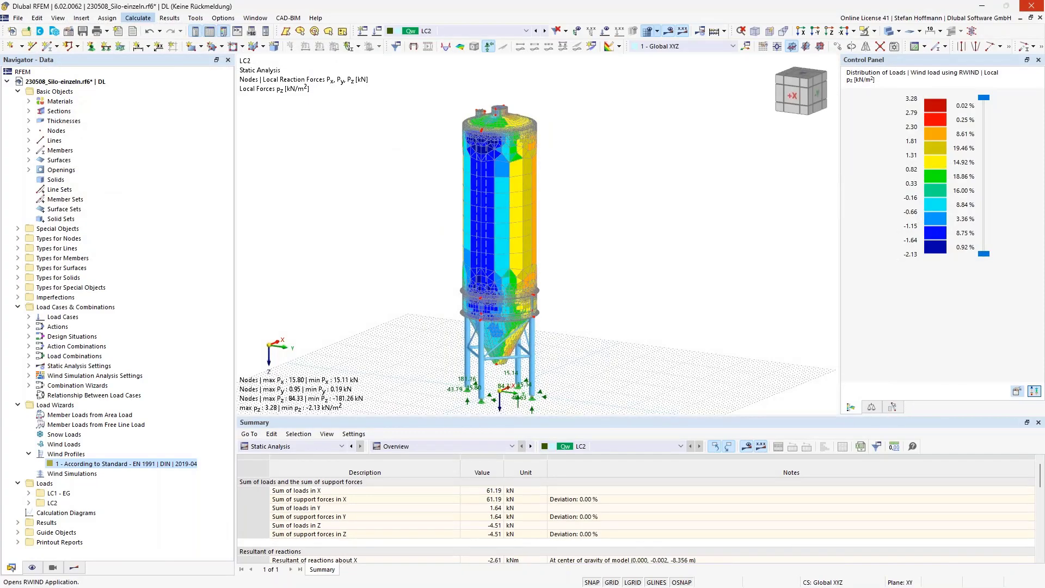